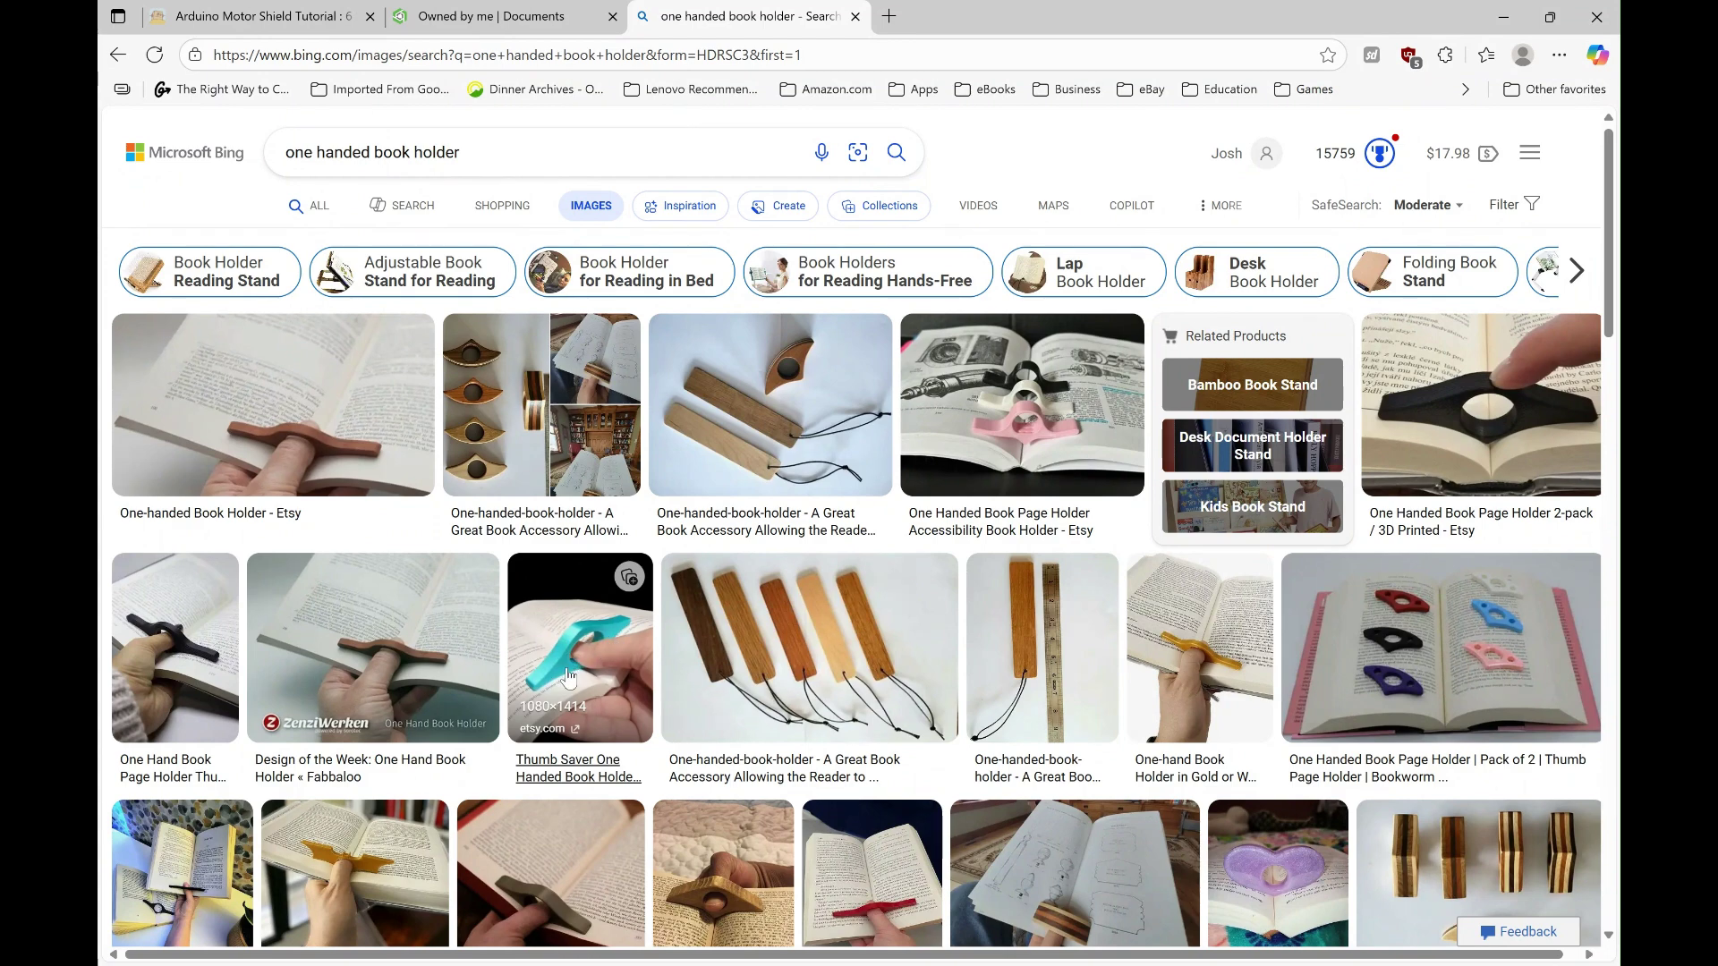
Step: Switch to Onshape and create a new public document named "Book holder"
{"action": "left_click", "coordinate": [512, 9]}
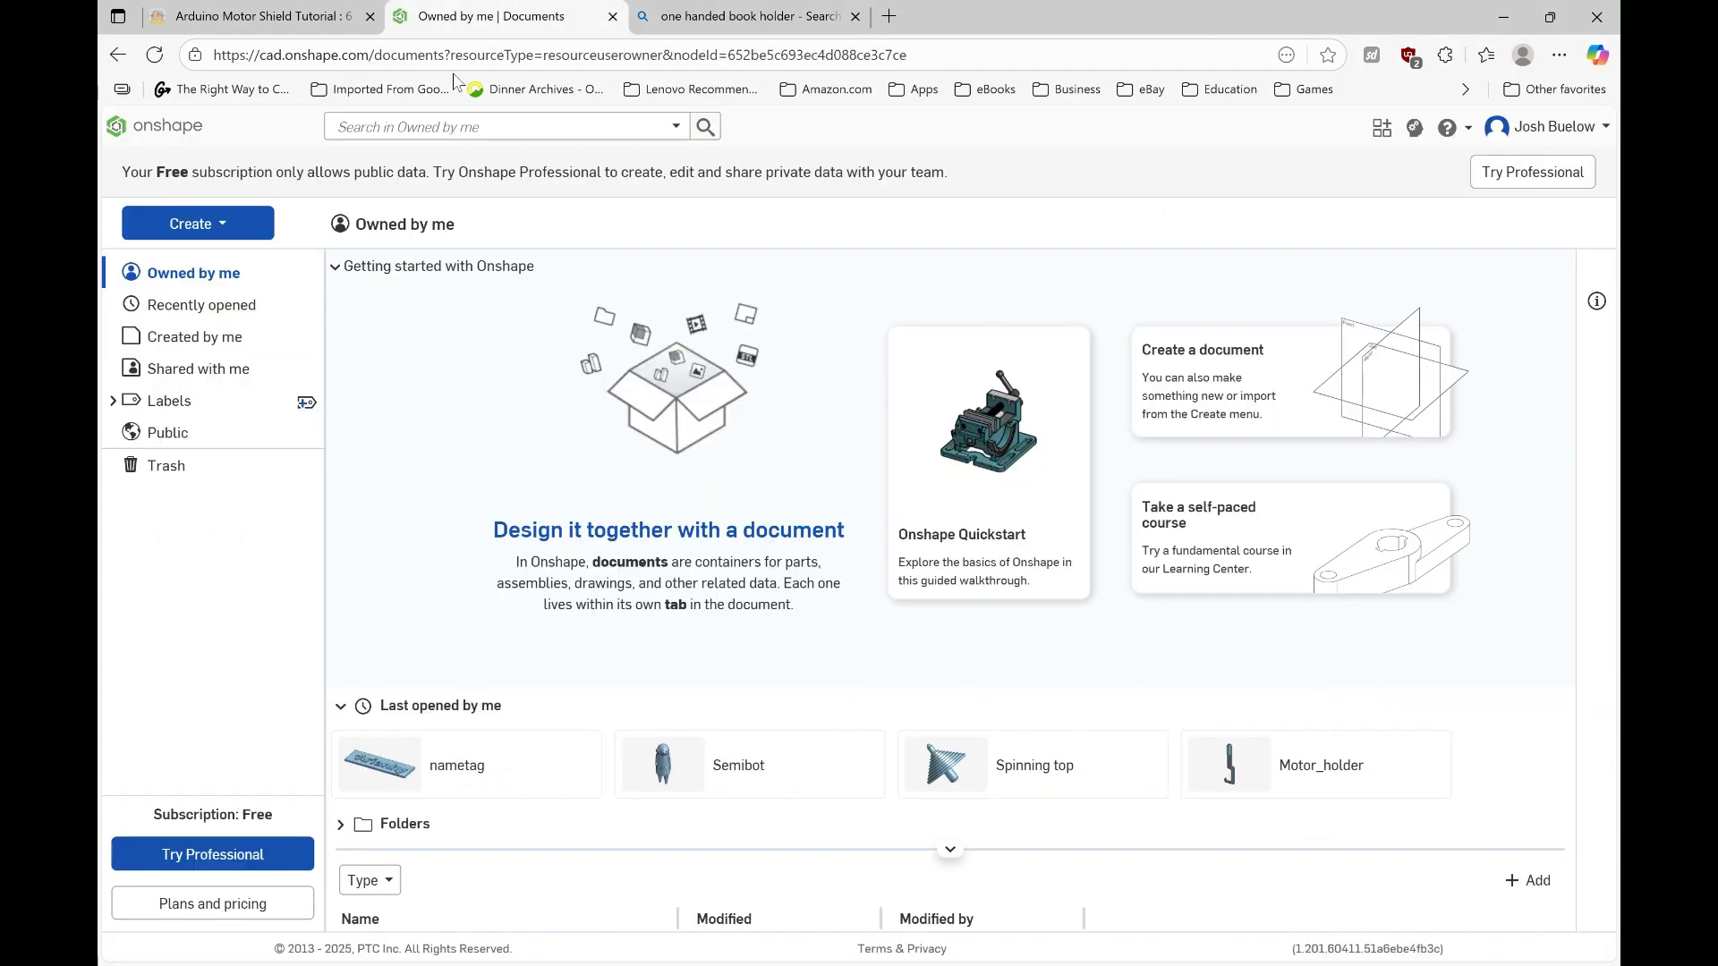
{"action": "left_click", "coordinate": [224, 231]}
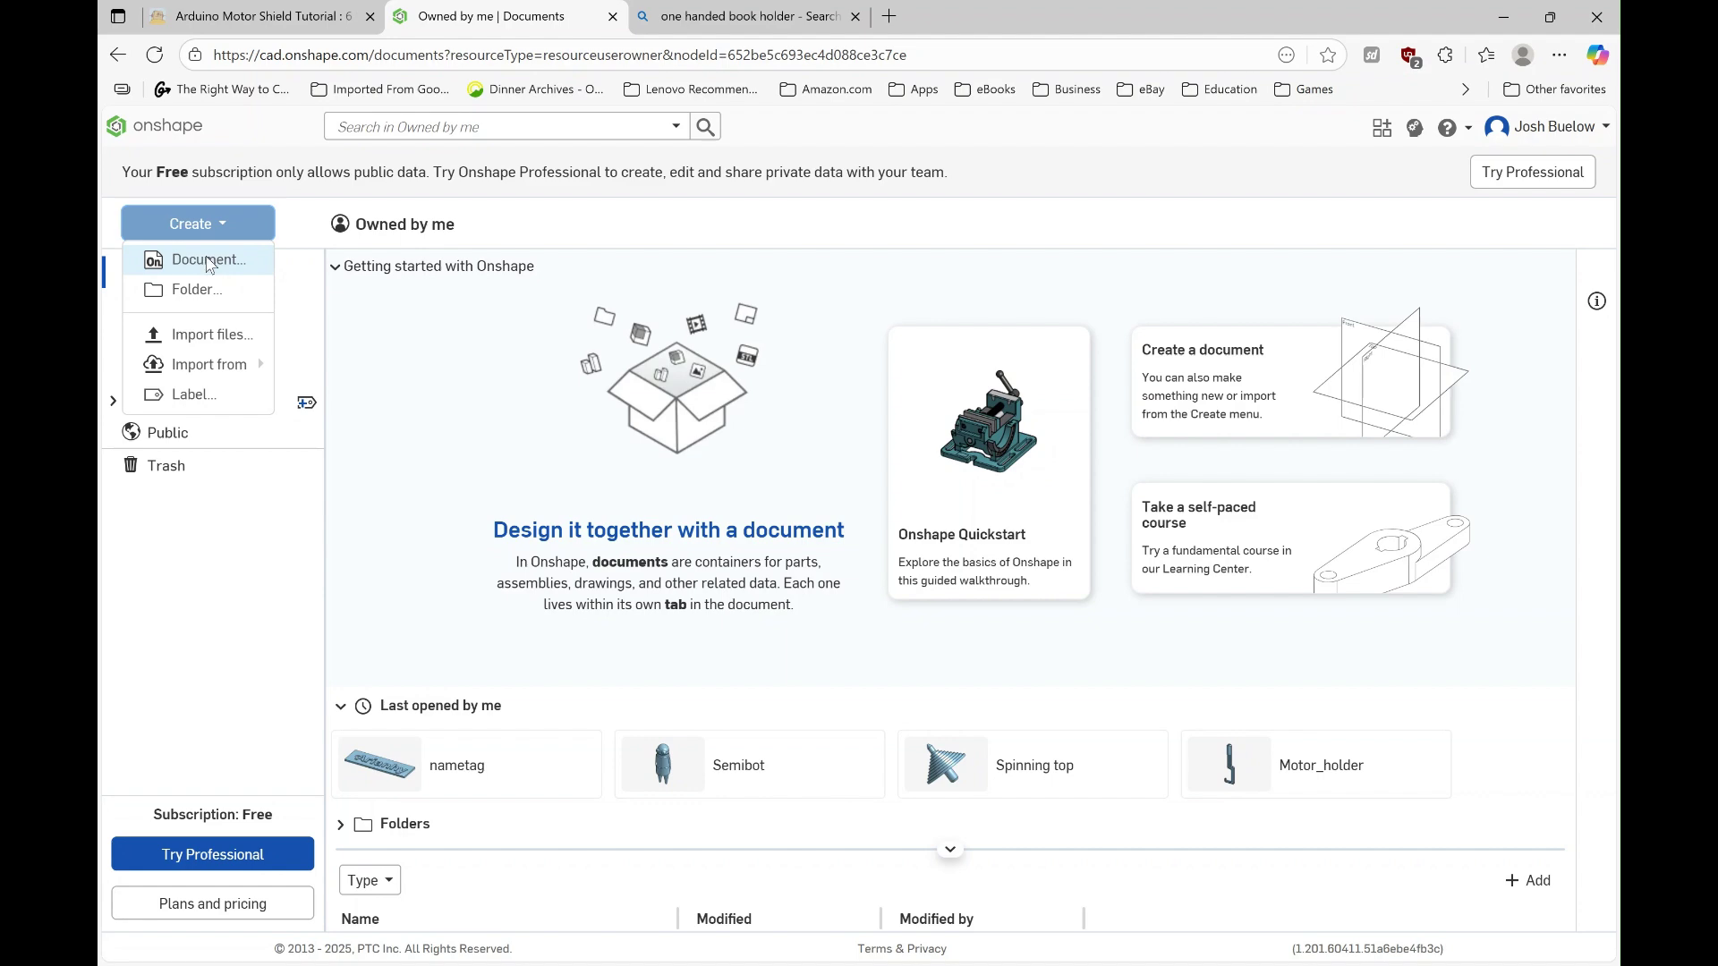
{"action": "left_click", "coordinate": [208, 261]}
{"action": "type", "text": "Book holder"}
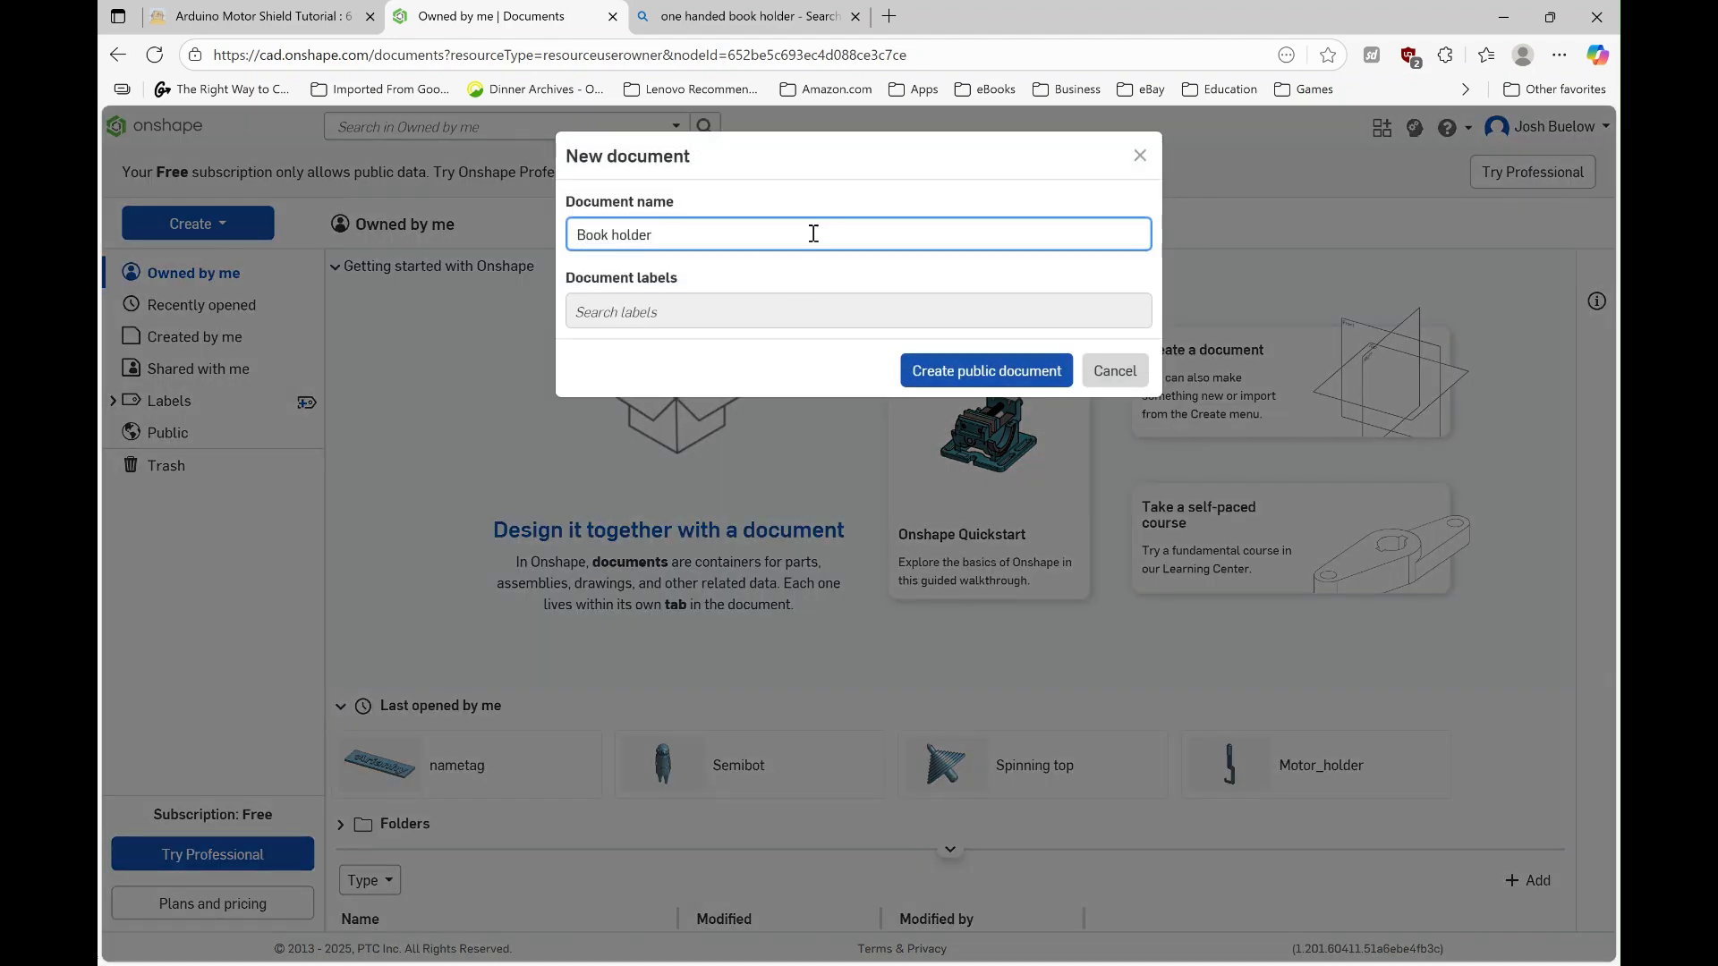
{"action": "left_click", "coordinate": [1006, 371]}
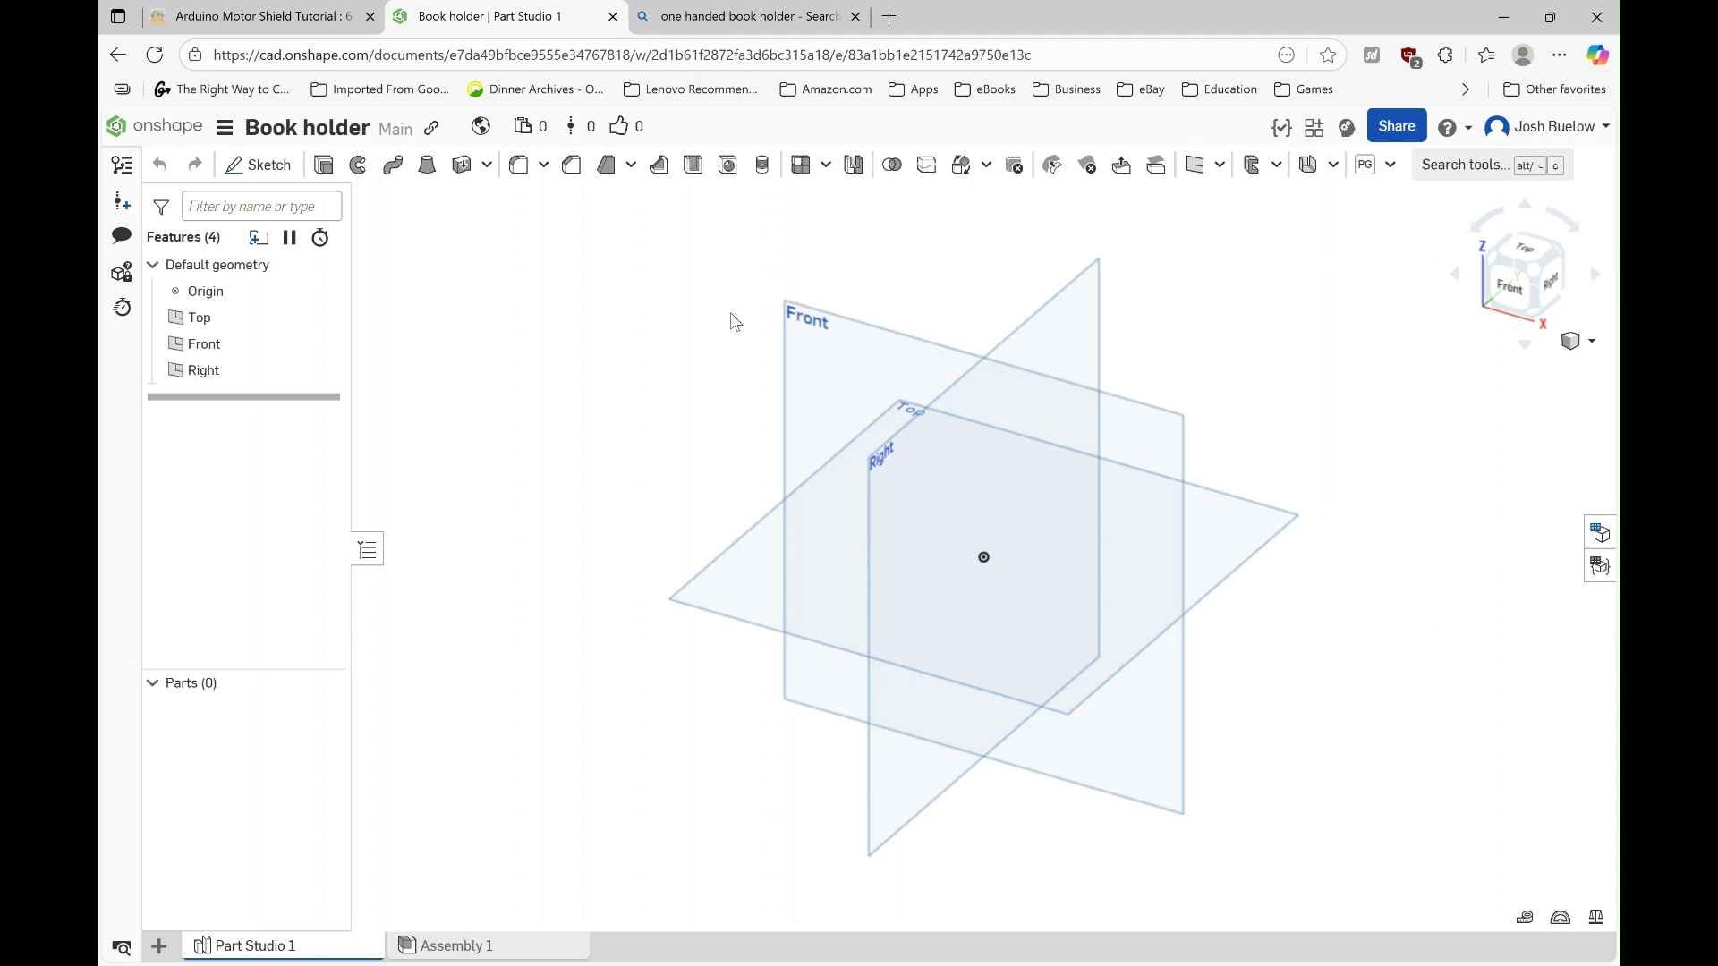
Step: Start a sketch on the Front plane and view it straight on
{"action": "left_click", "coordinate": [823, 393]}
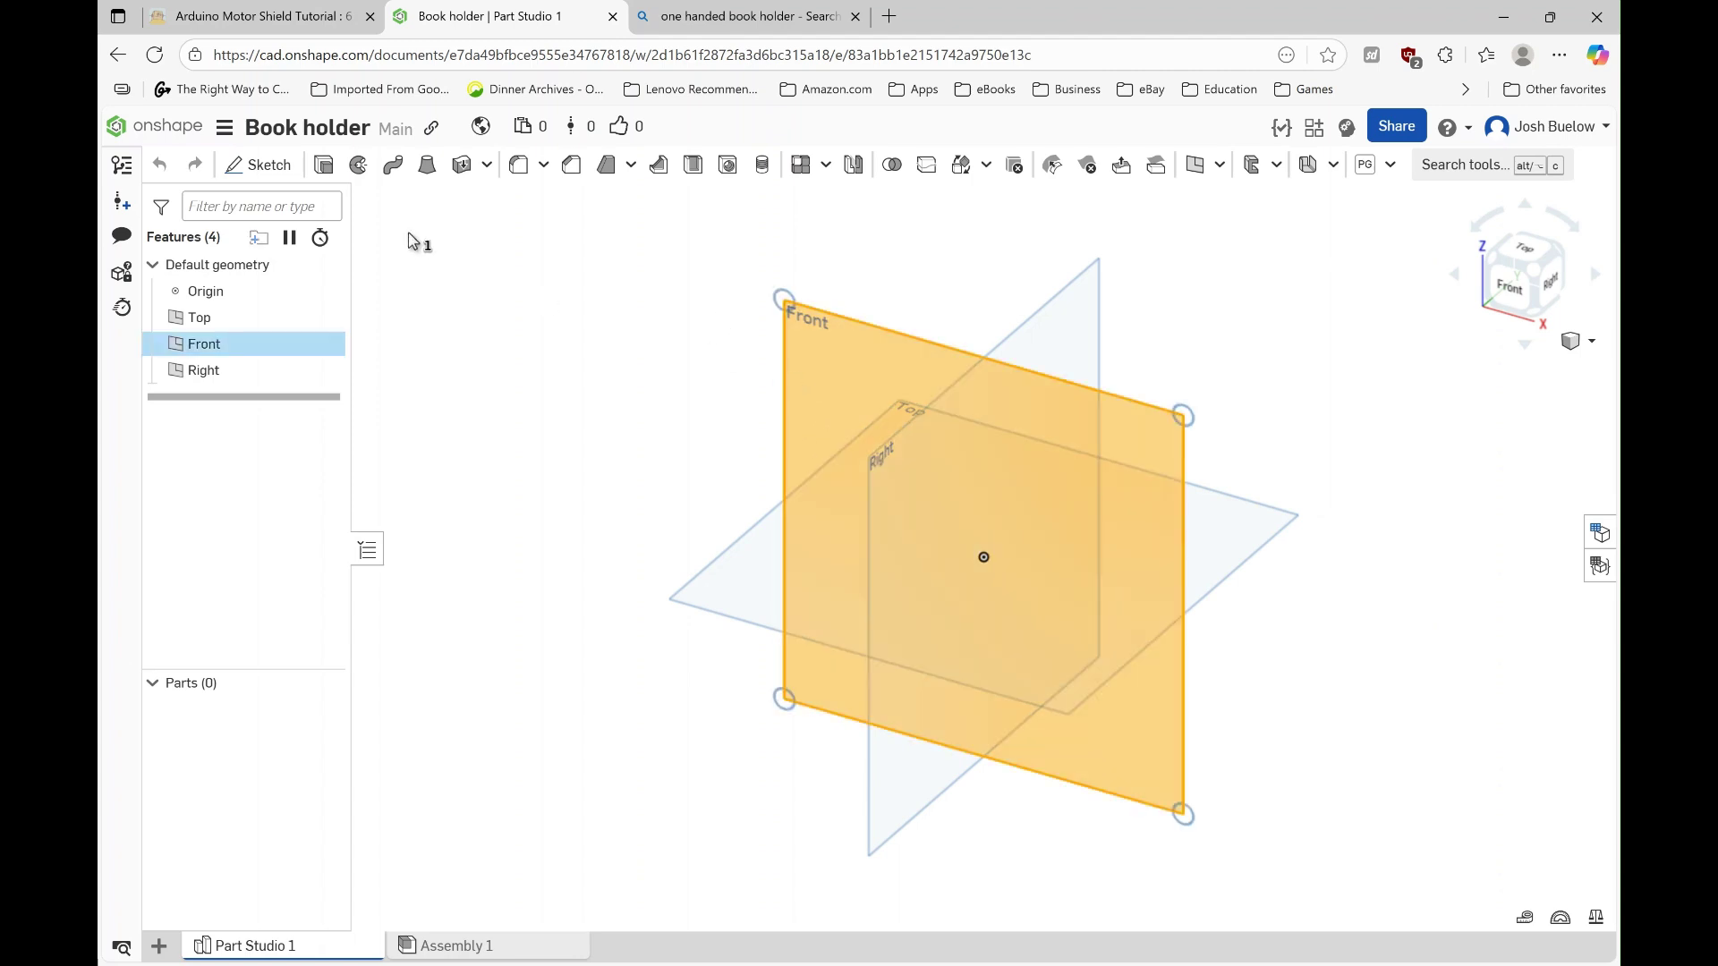
{"action": "left_click", "coordinate": [267, 170]}
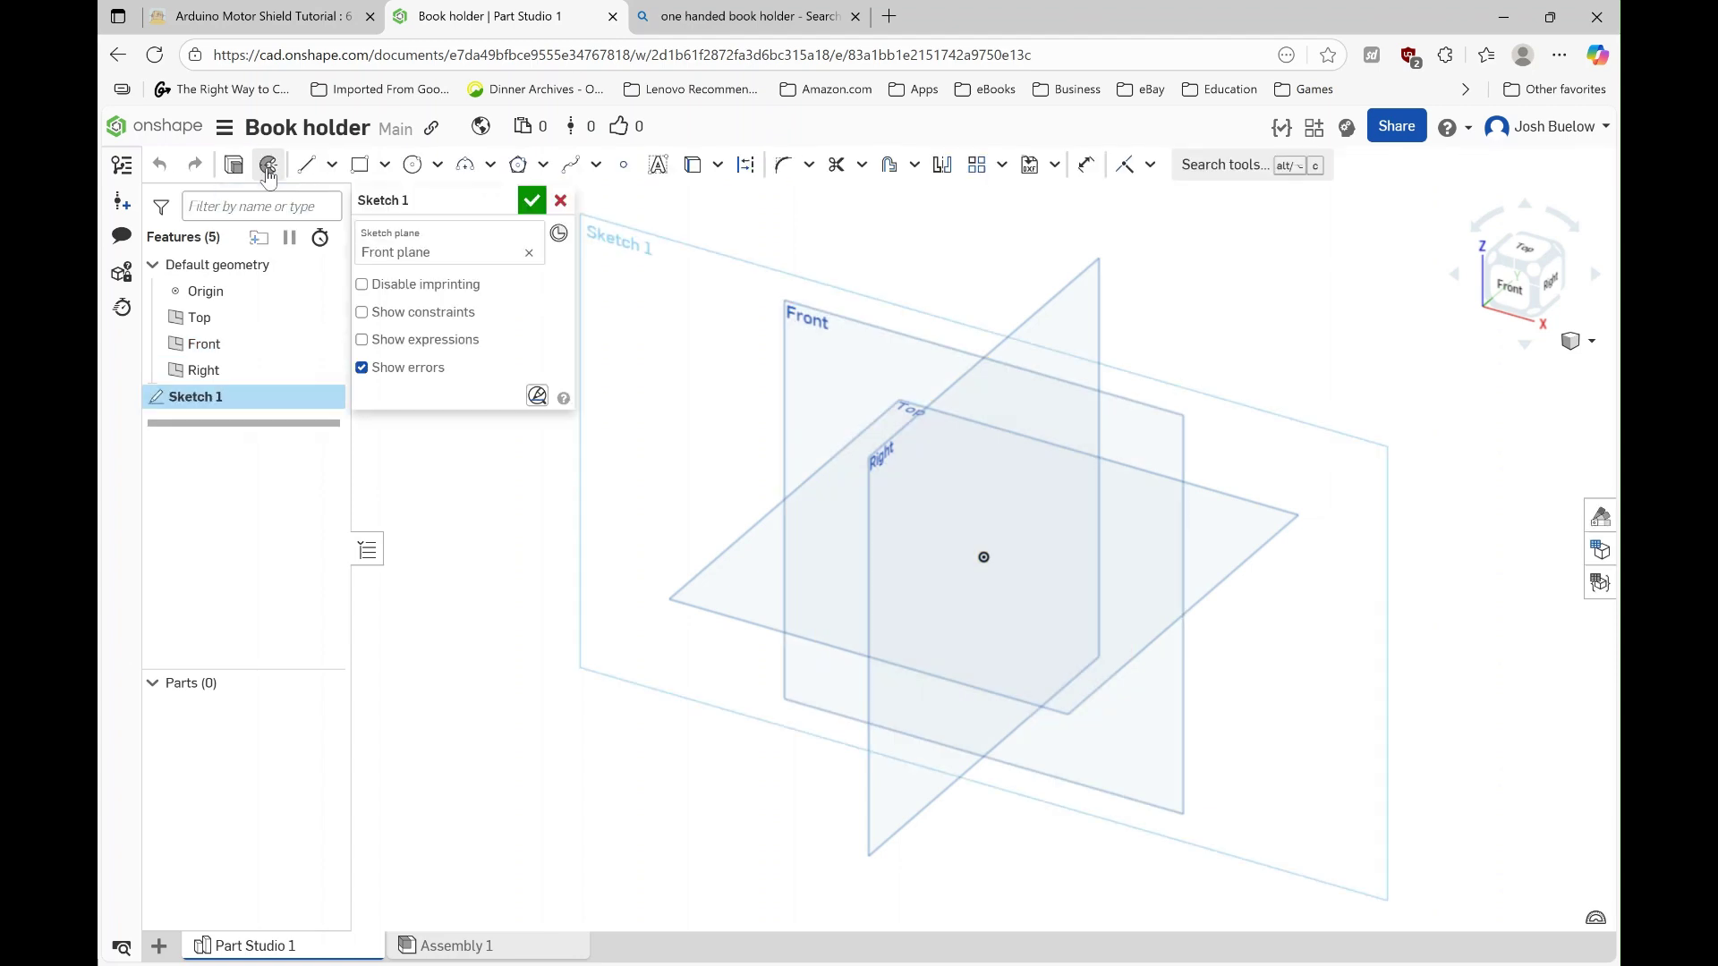
{"action": "key", "text": "n"}
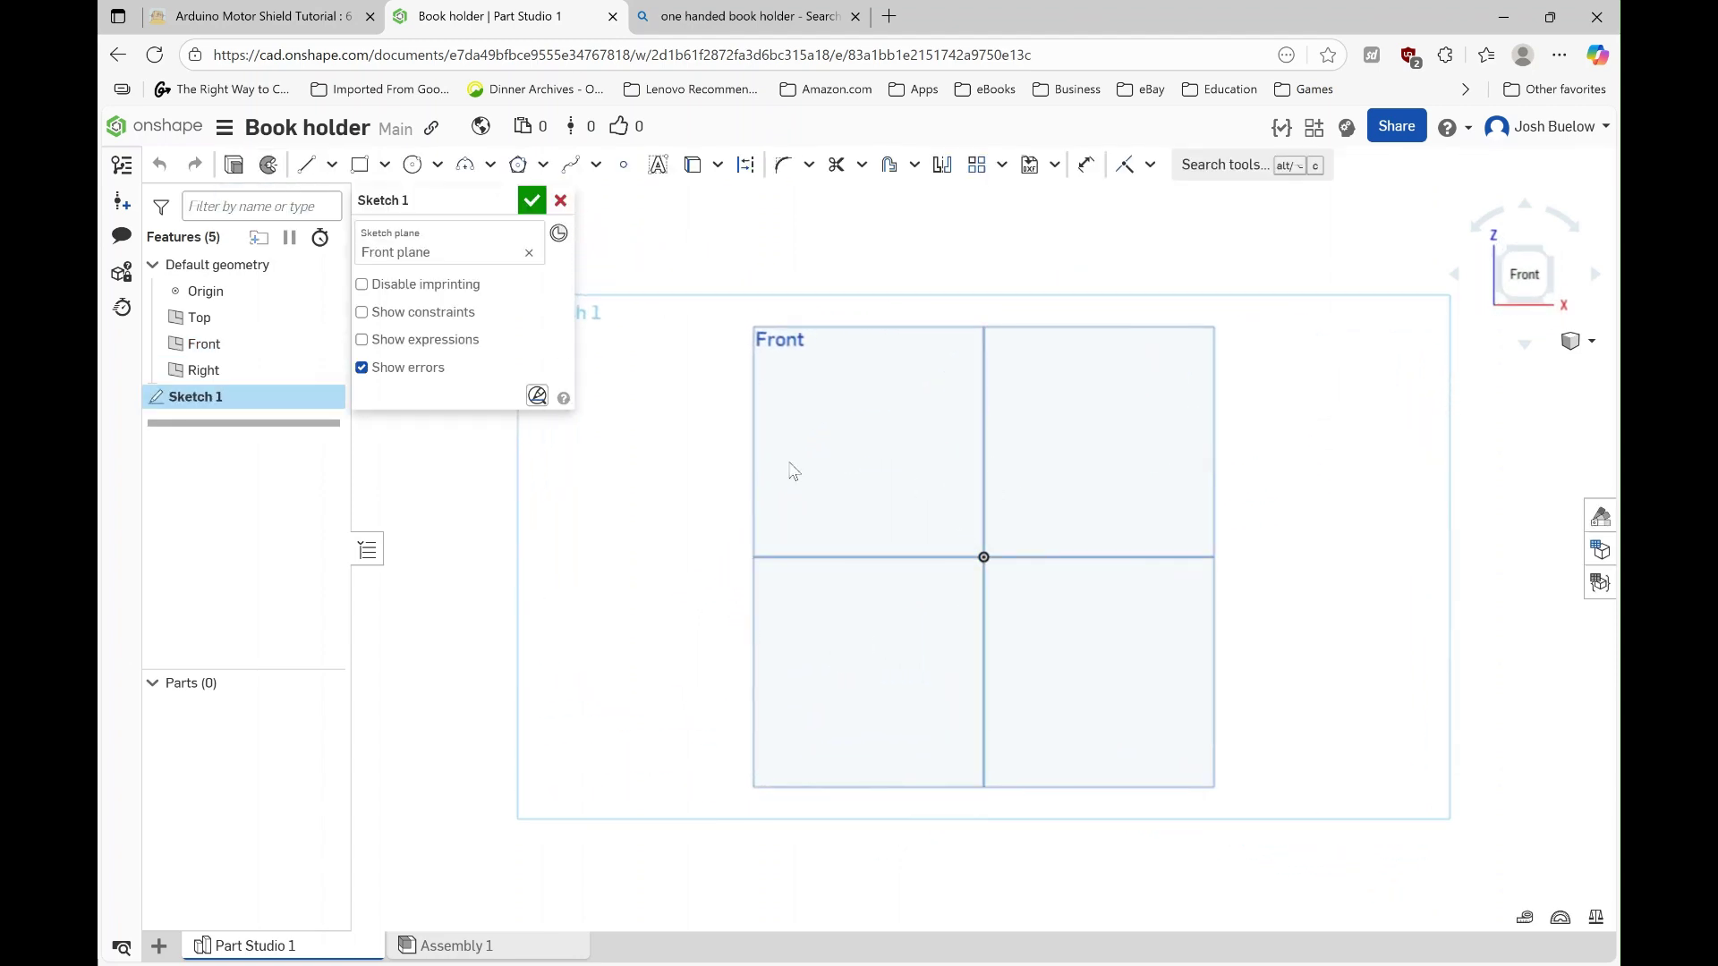
{"action": "scroll", "coordinate": [964, 535], "scroll_direction": "up", "scroll_amount": 1}
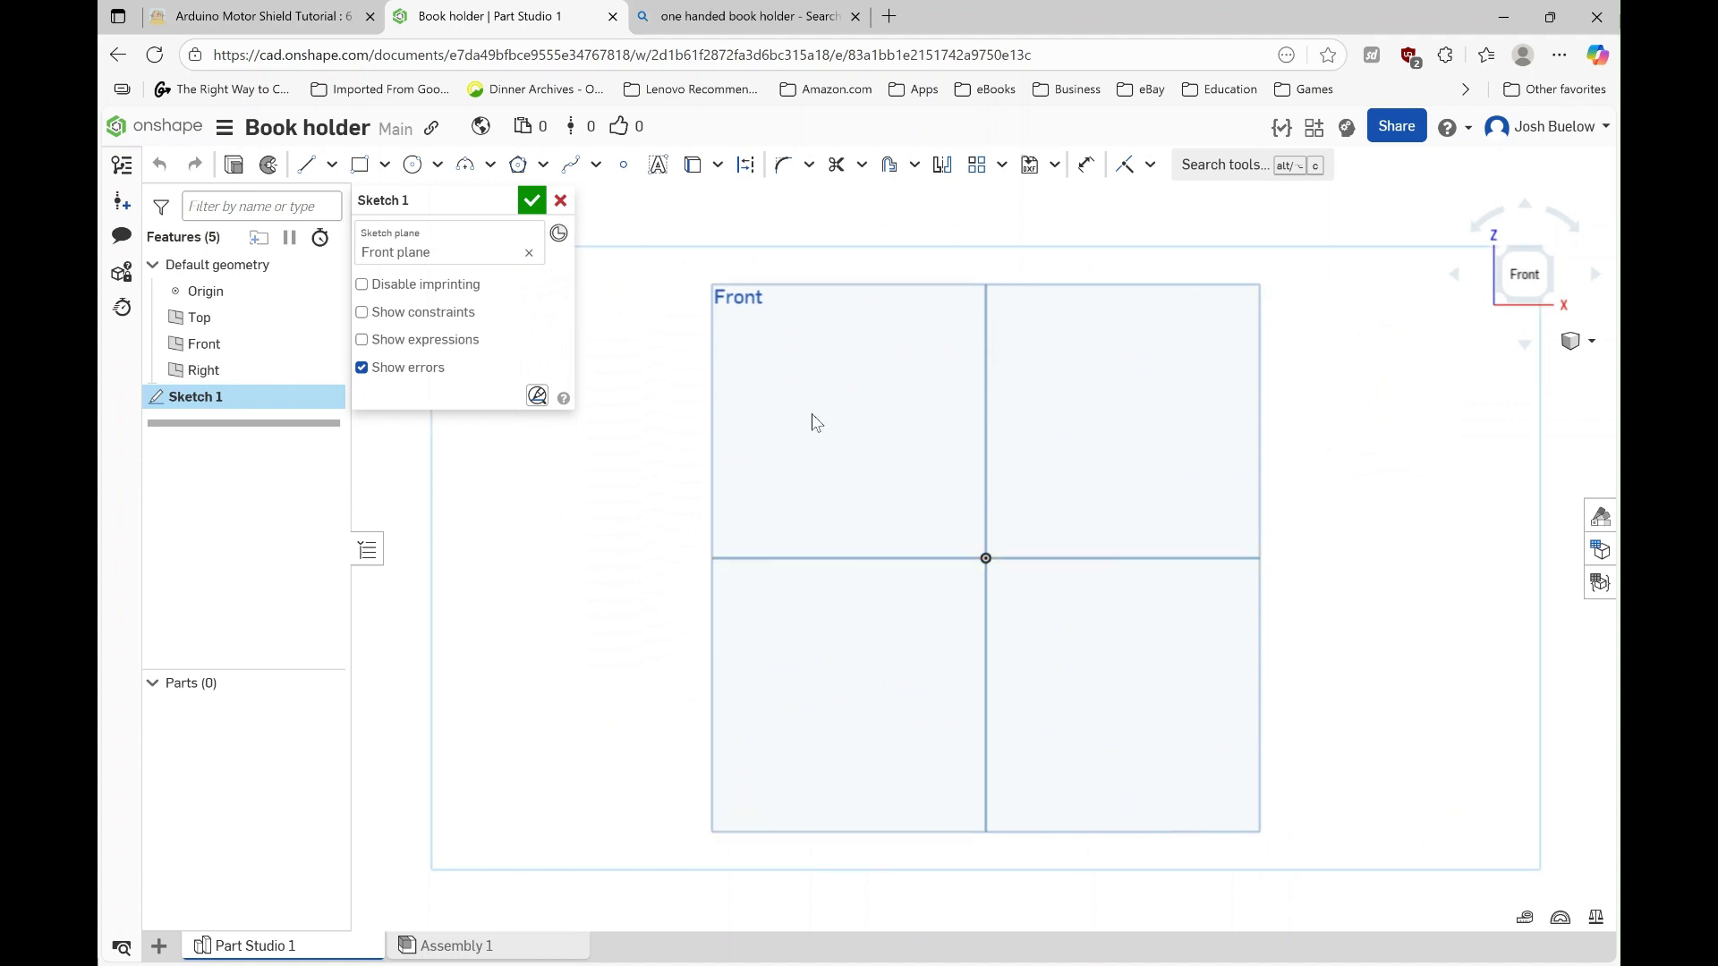
Step: Draw a horizontal construction line running through the origin on both sides and set its length to 100 mm
{"action": "left_click", "coordinate": [306, 164]}
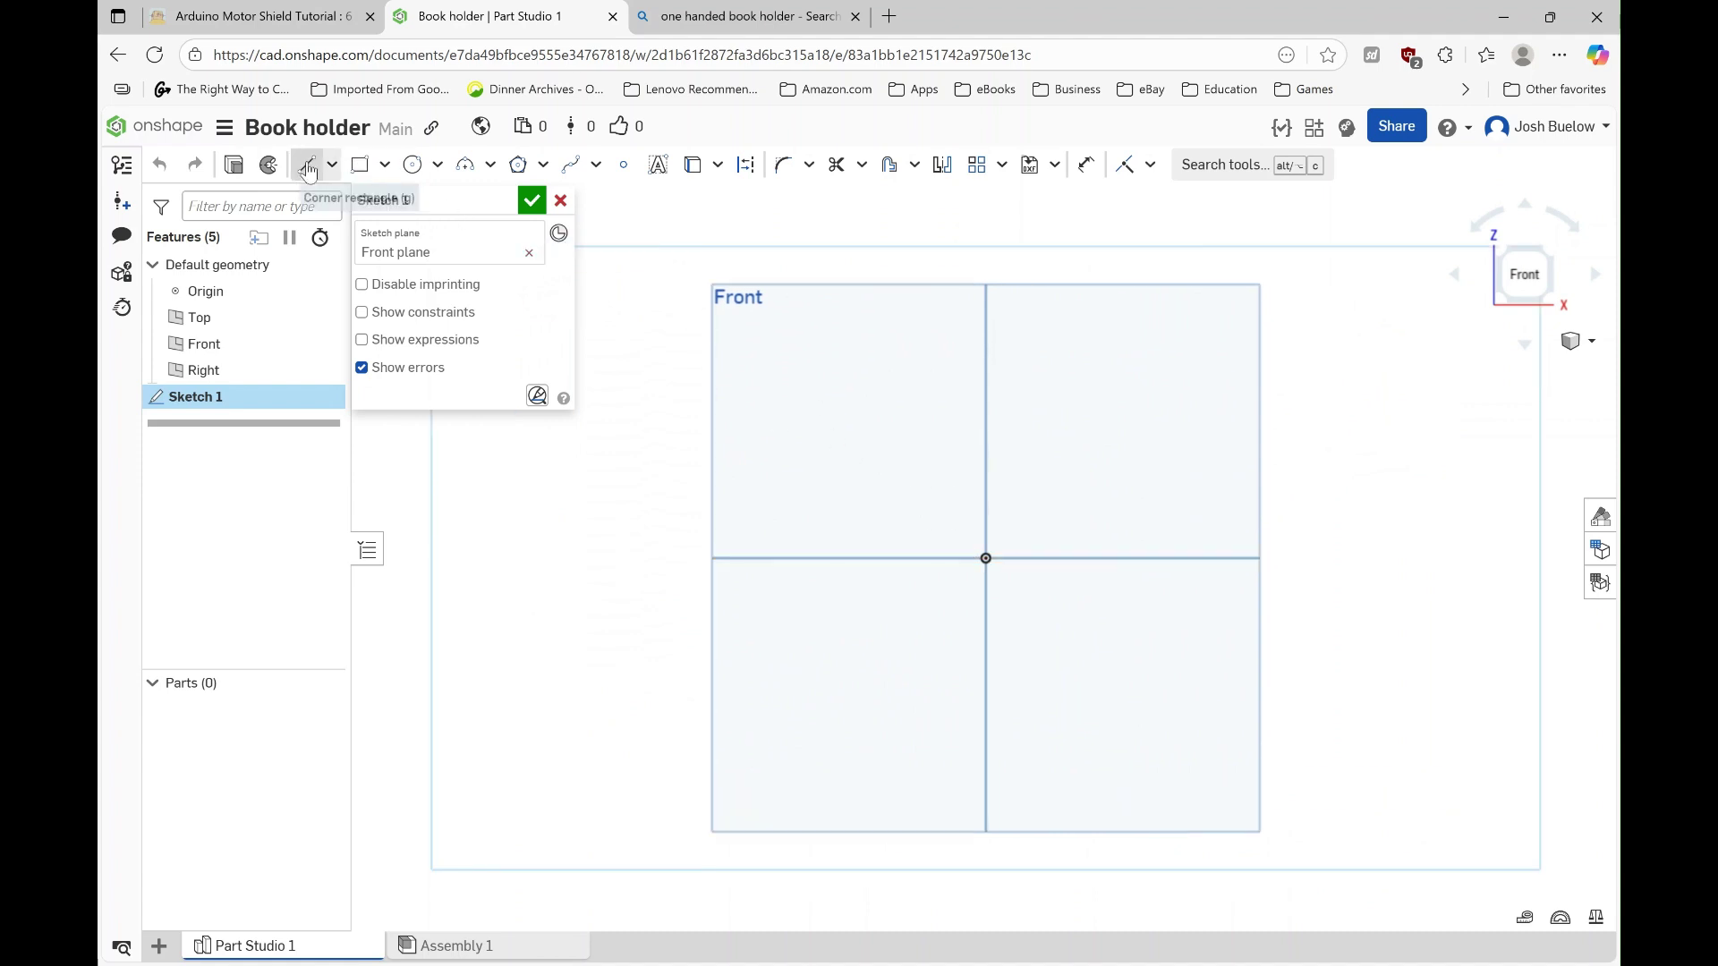
{"action": "left_click", "coordinate": [754, 168]}
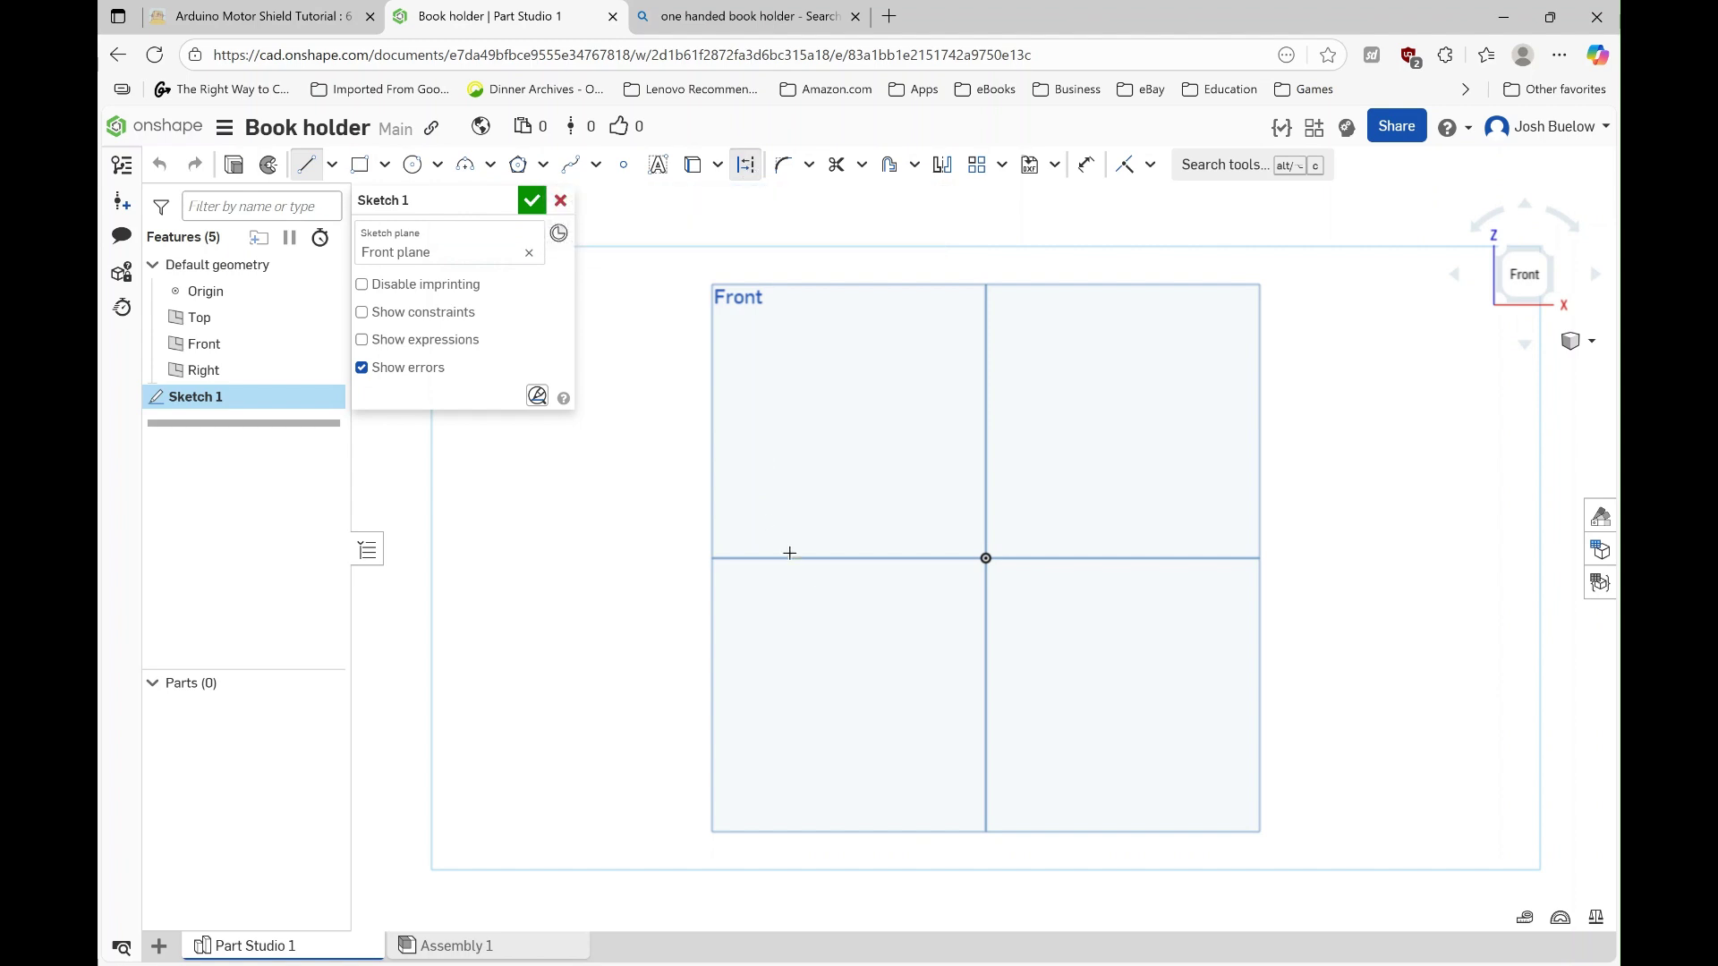
{"action": "left_click", "coordinate": [791, 559]}
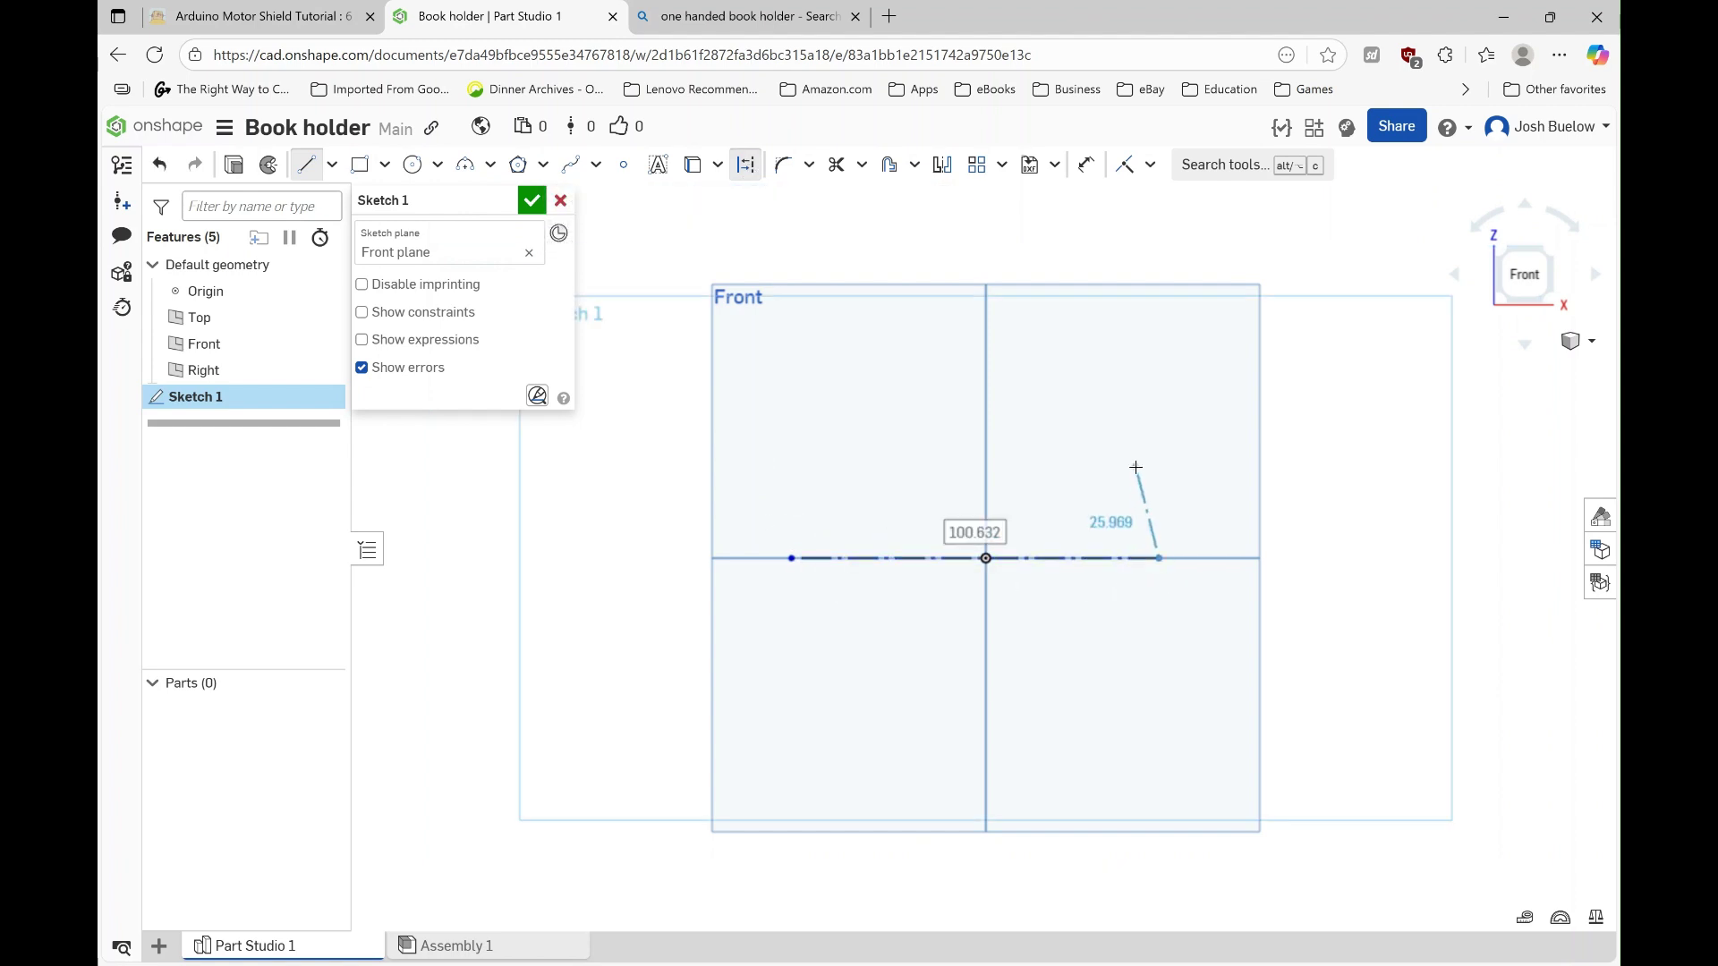
{"action": "key", "text": "d"}
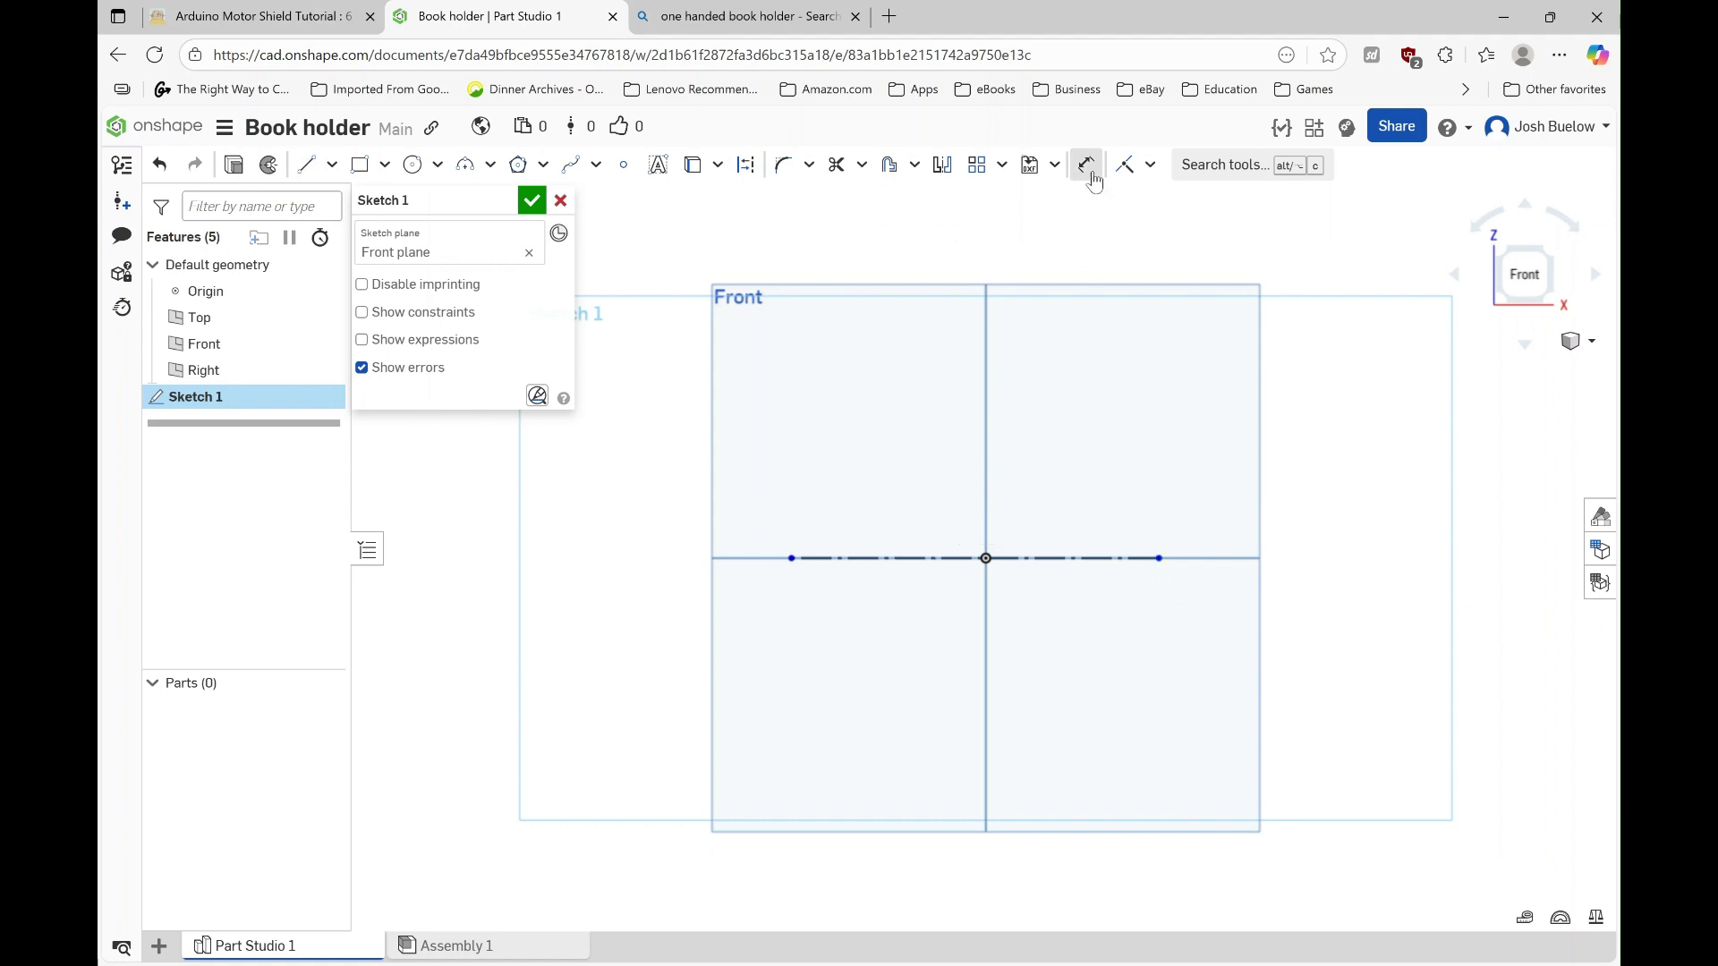
{"action": "left_click", "coordinate": [1027, 557]}
{"action": "left_click", "coordinate": [1025, 493]}
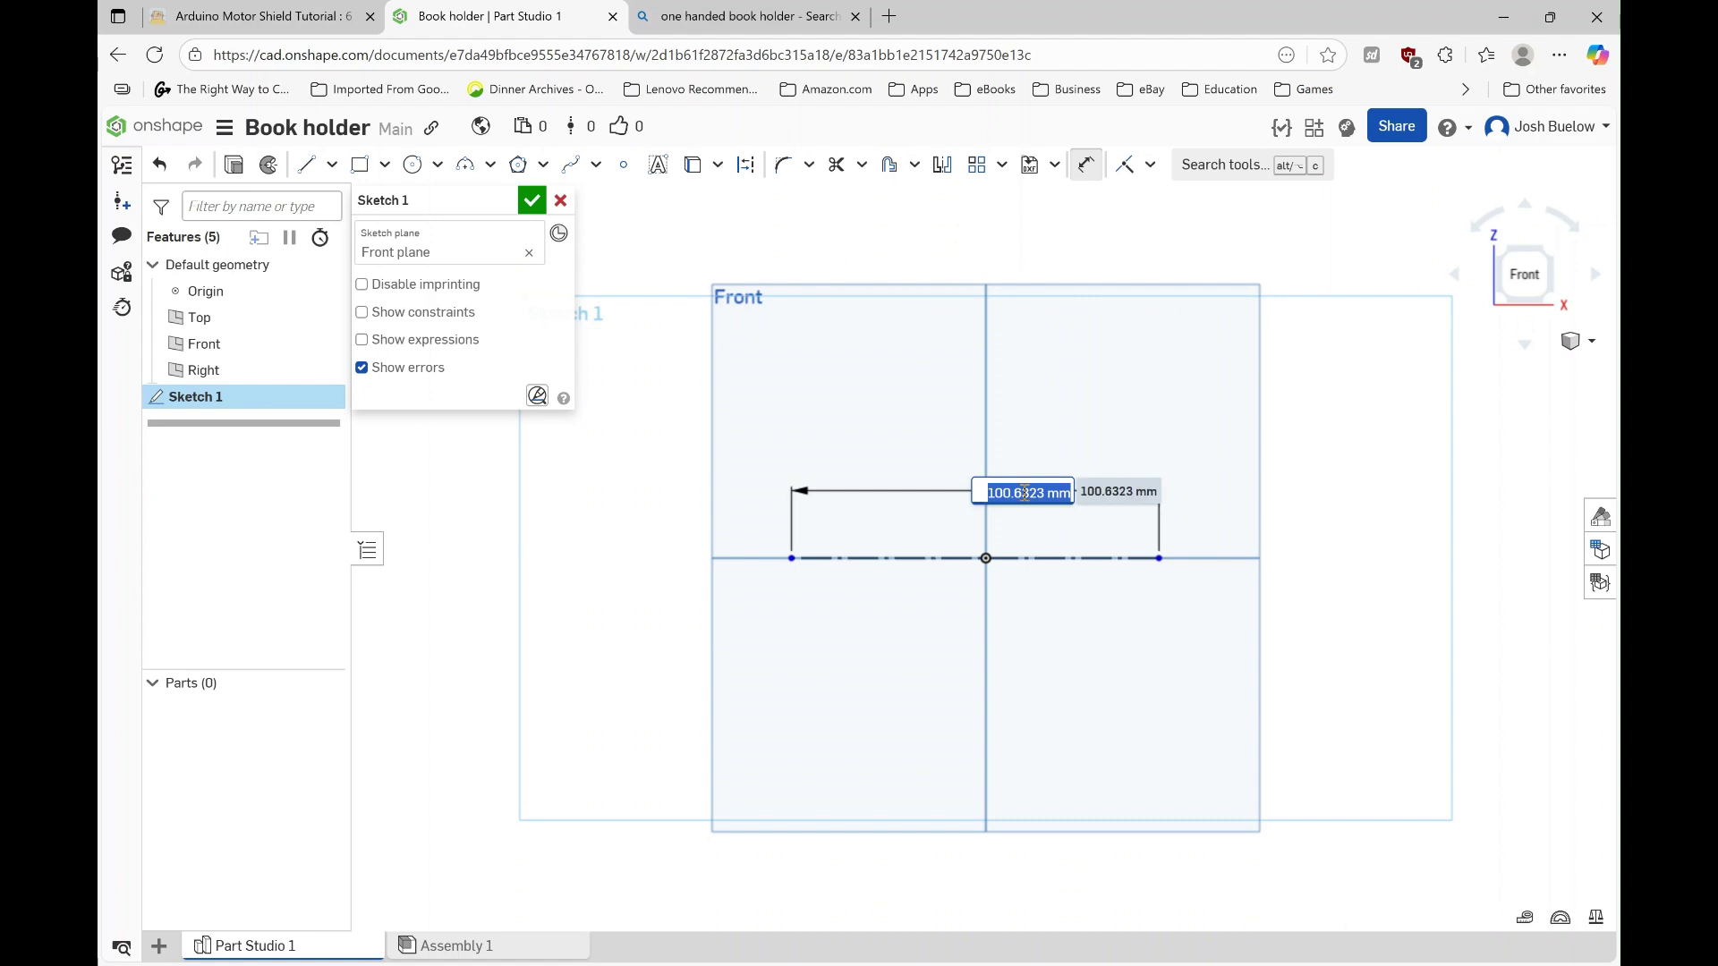
{"action": "type", "text": "100"}
{"action": "key", "text": "Return"}
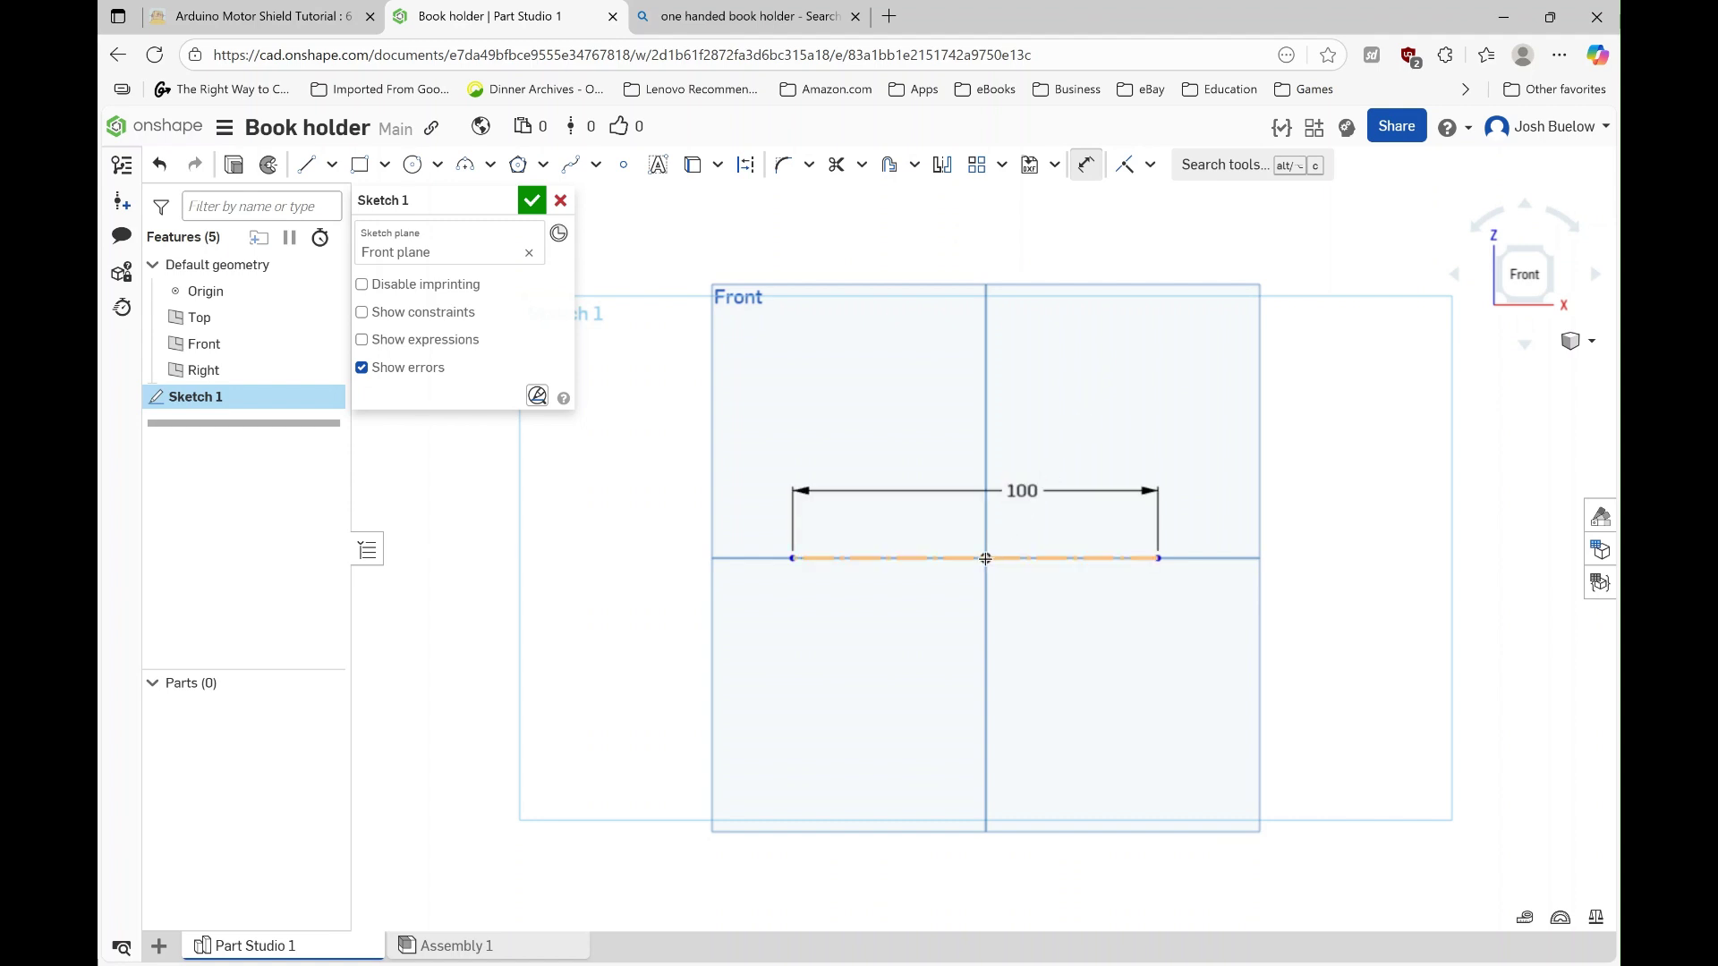
Step: Dimension the construction line's right endpoint 50 mm from the Right plane to centre the line on the origin
{"action": "left_click", "coordinate": [986, 501]}
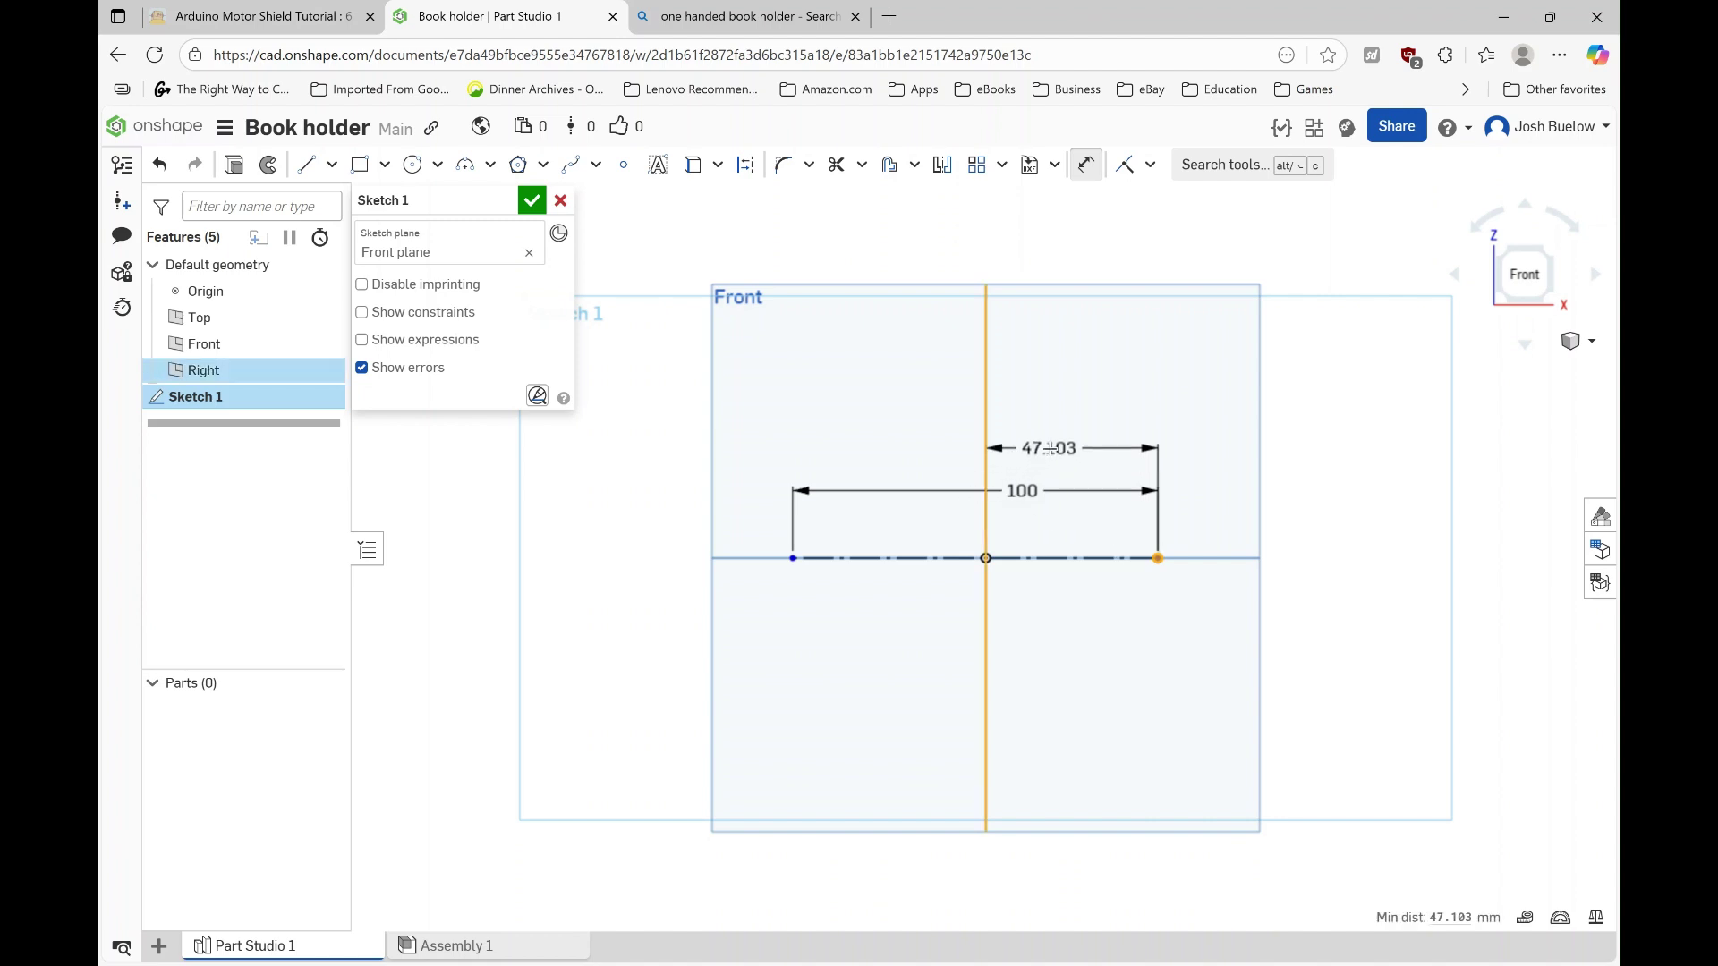
{"action": "left_click", "coordinate": [1050, 449]}
{"action": "type", "text": "50"}
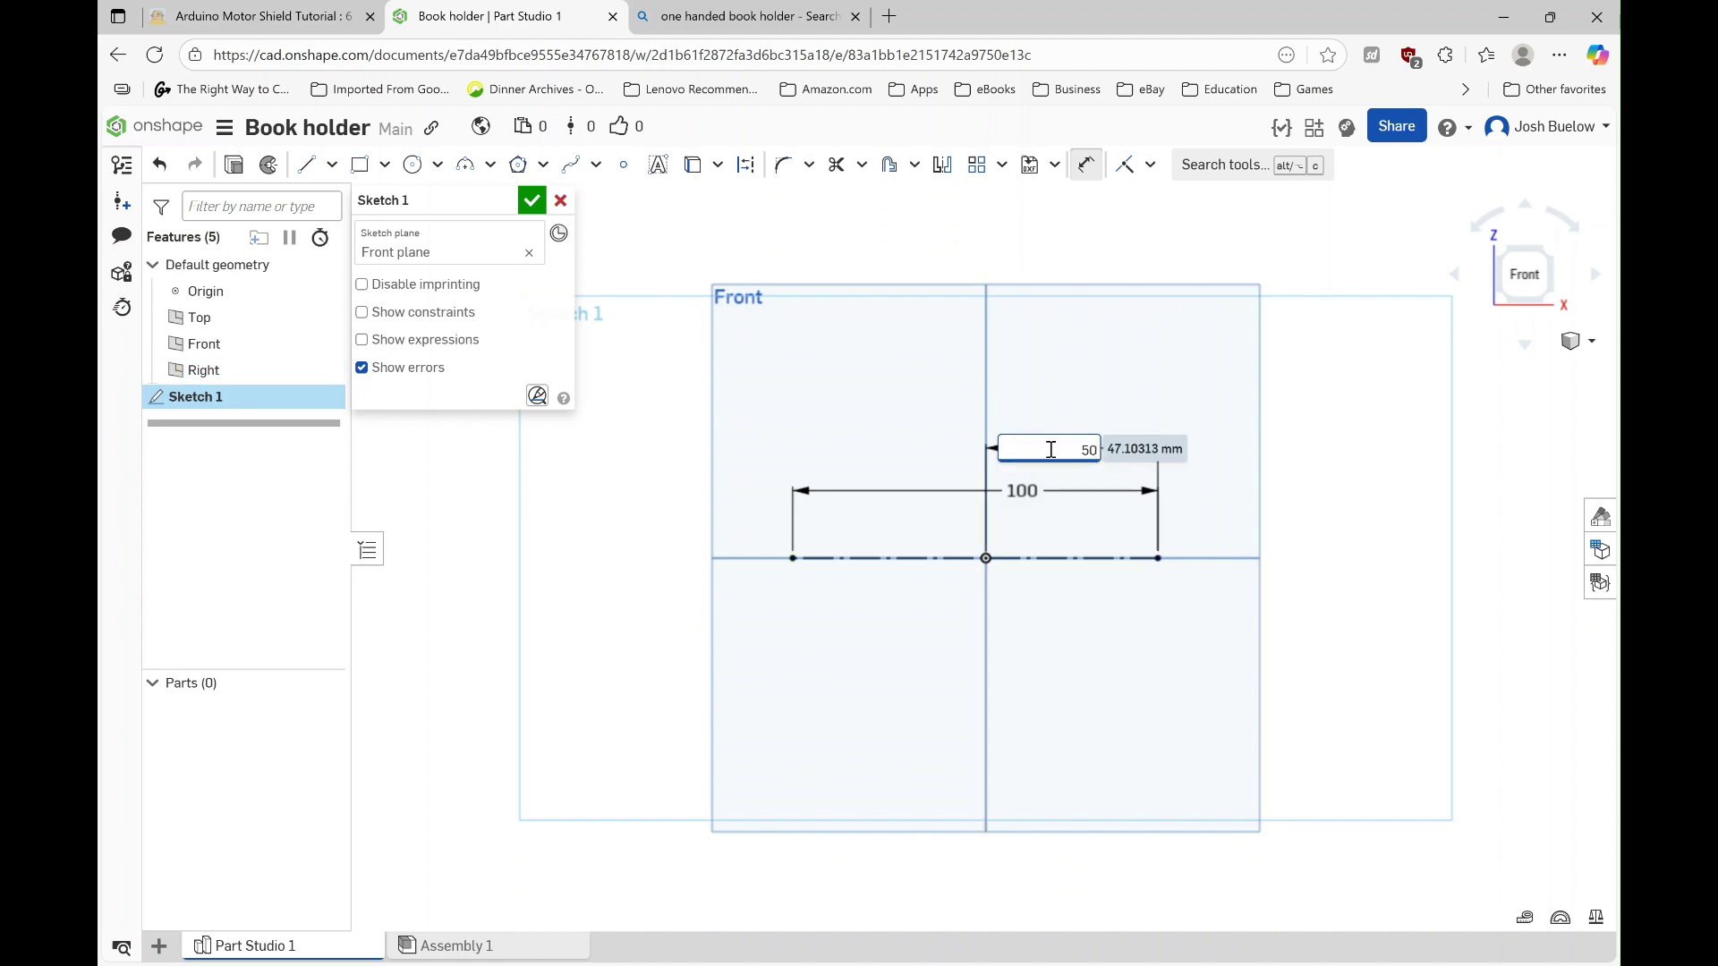
{"action": "key", "text": "Return"}
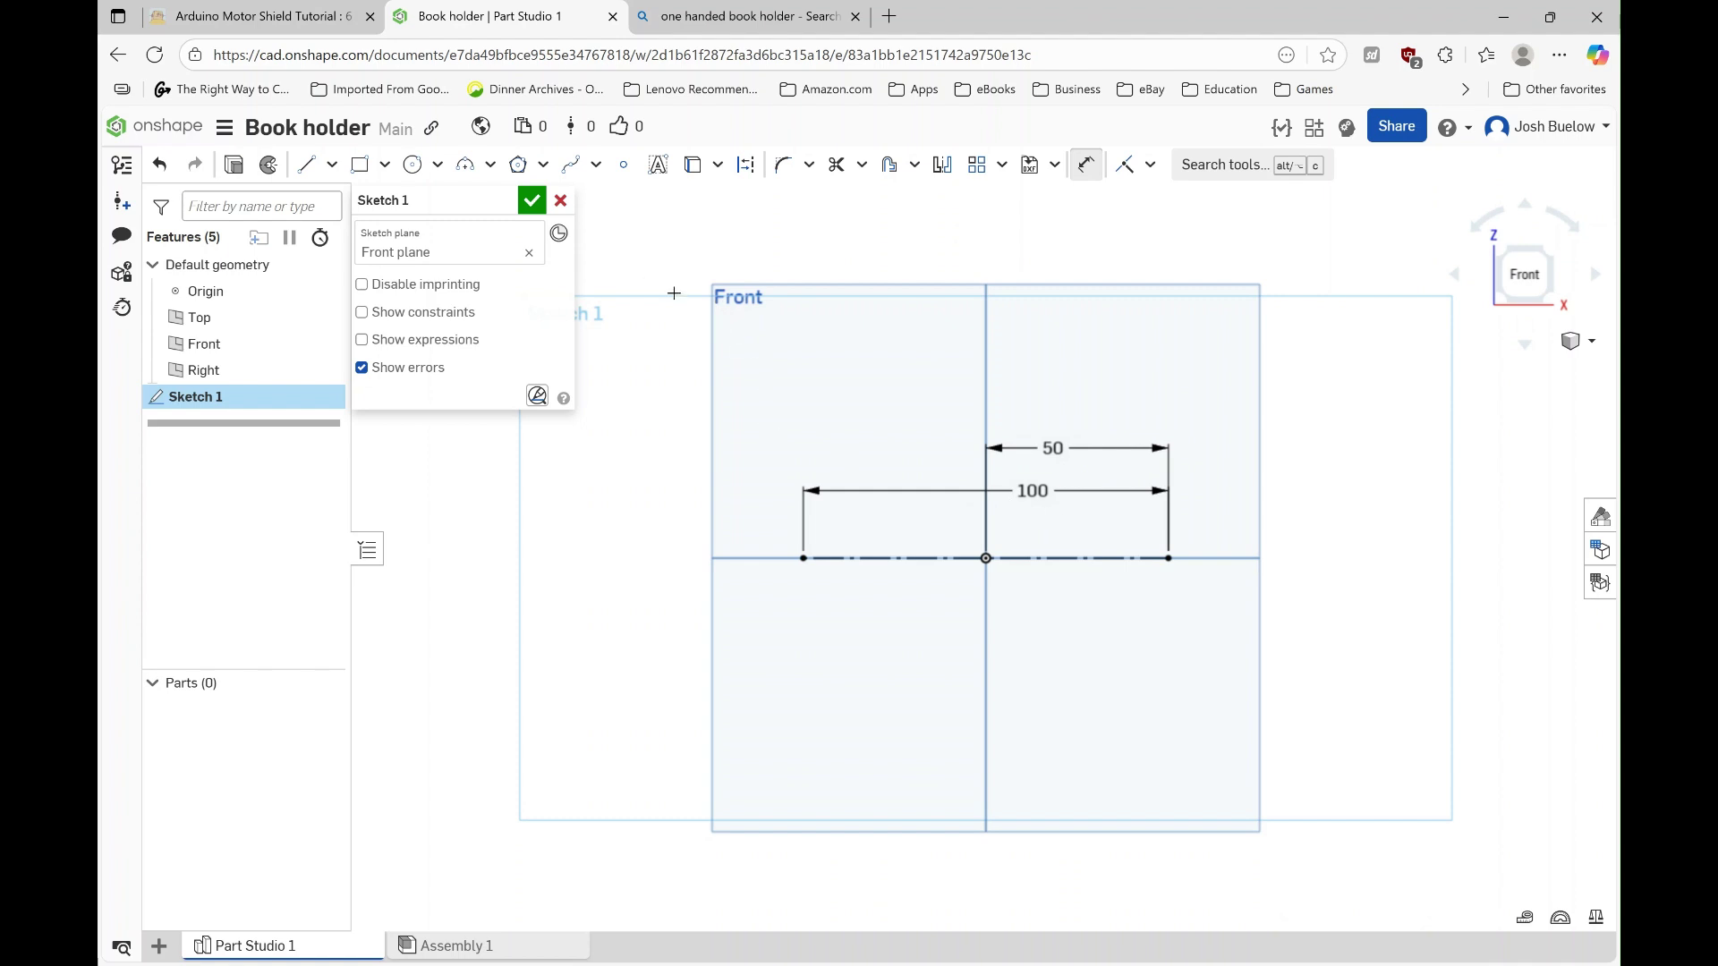
Step: Draw a circle centred on the construction line's left endpoint and set its diameter to 10 mm
{"action": "left_click", "coordinate": [413, 165]}
{"action": "left_click", "coordinate": [804, 558]}
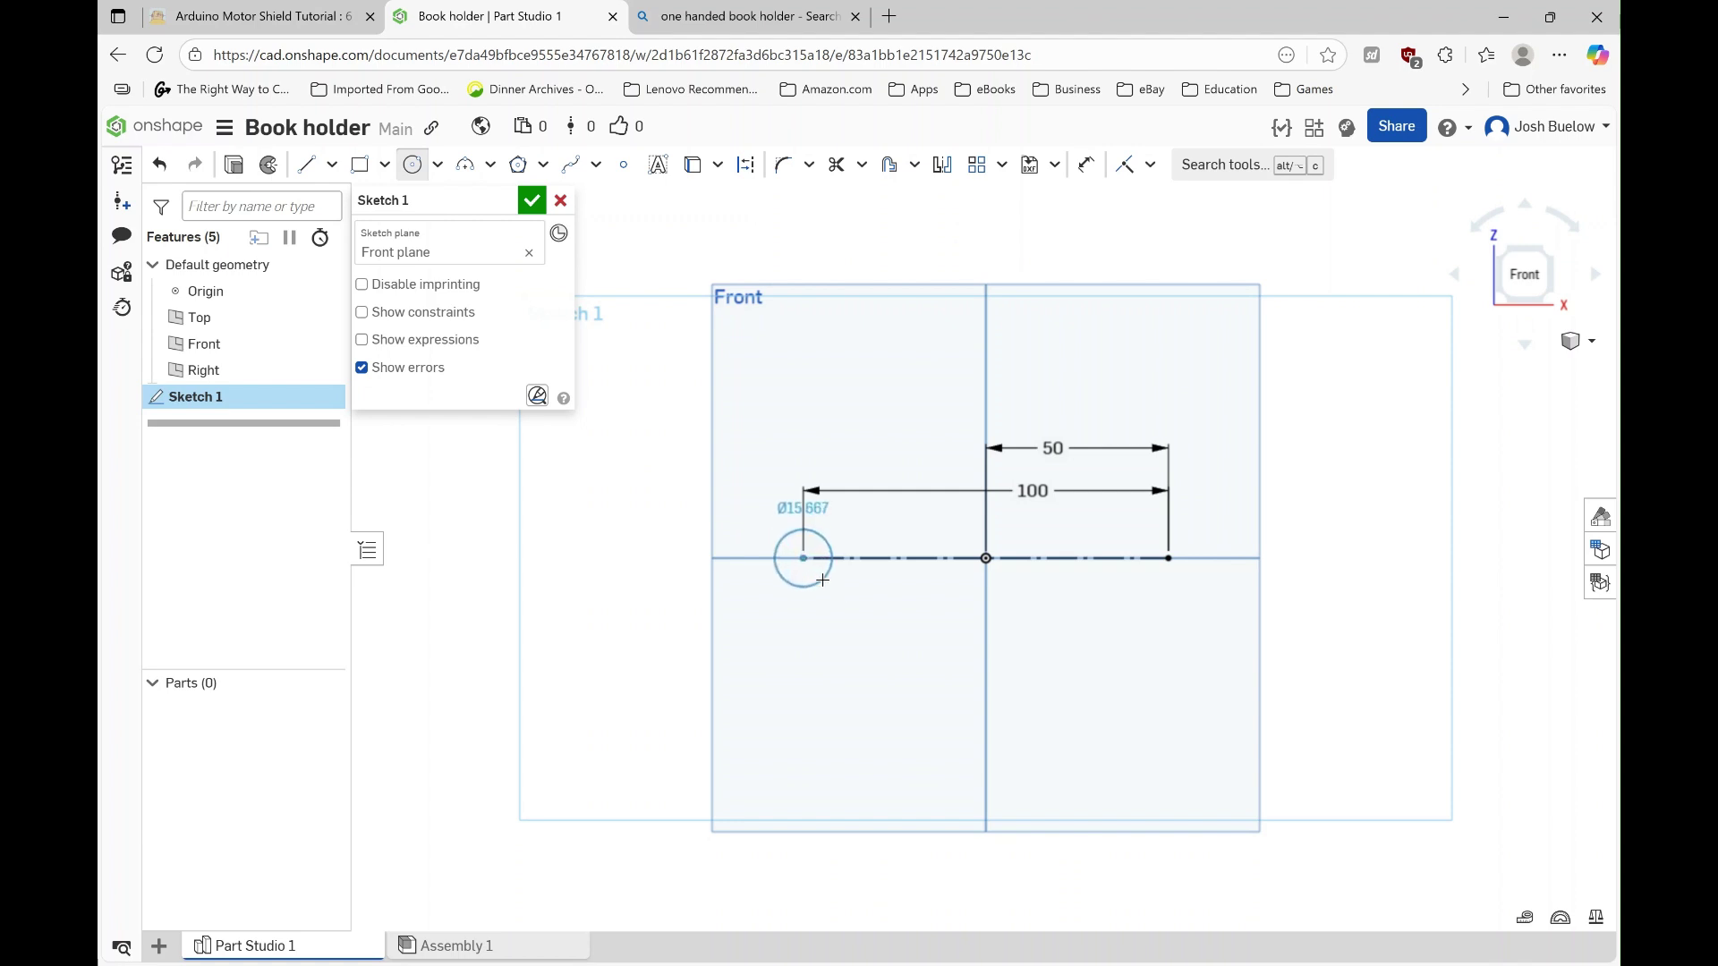
{"action": "left_click", "coordinate": [822, 580]}
{"action": "key", "text": "Escape"}
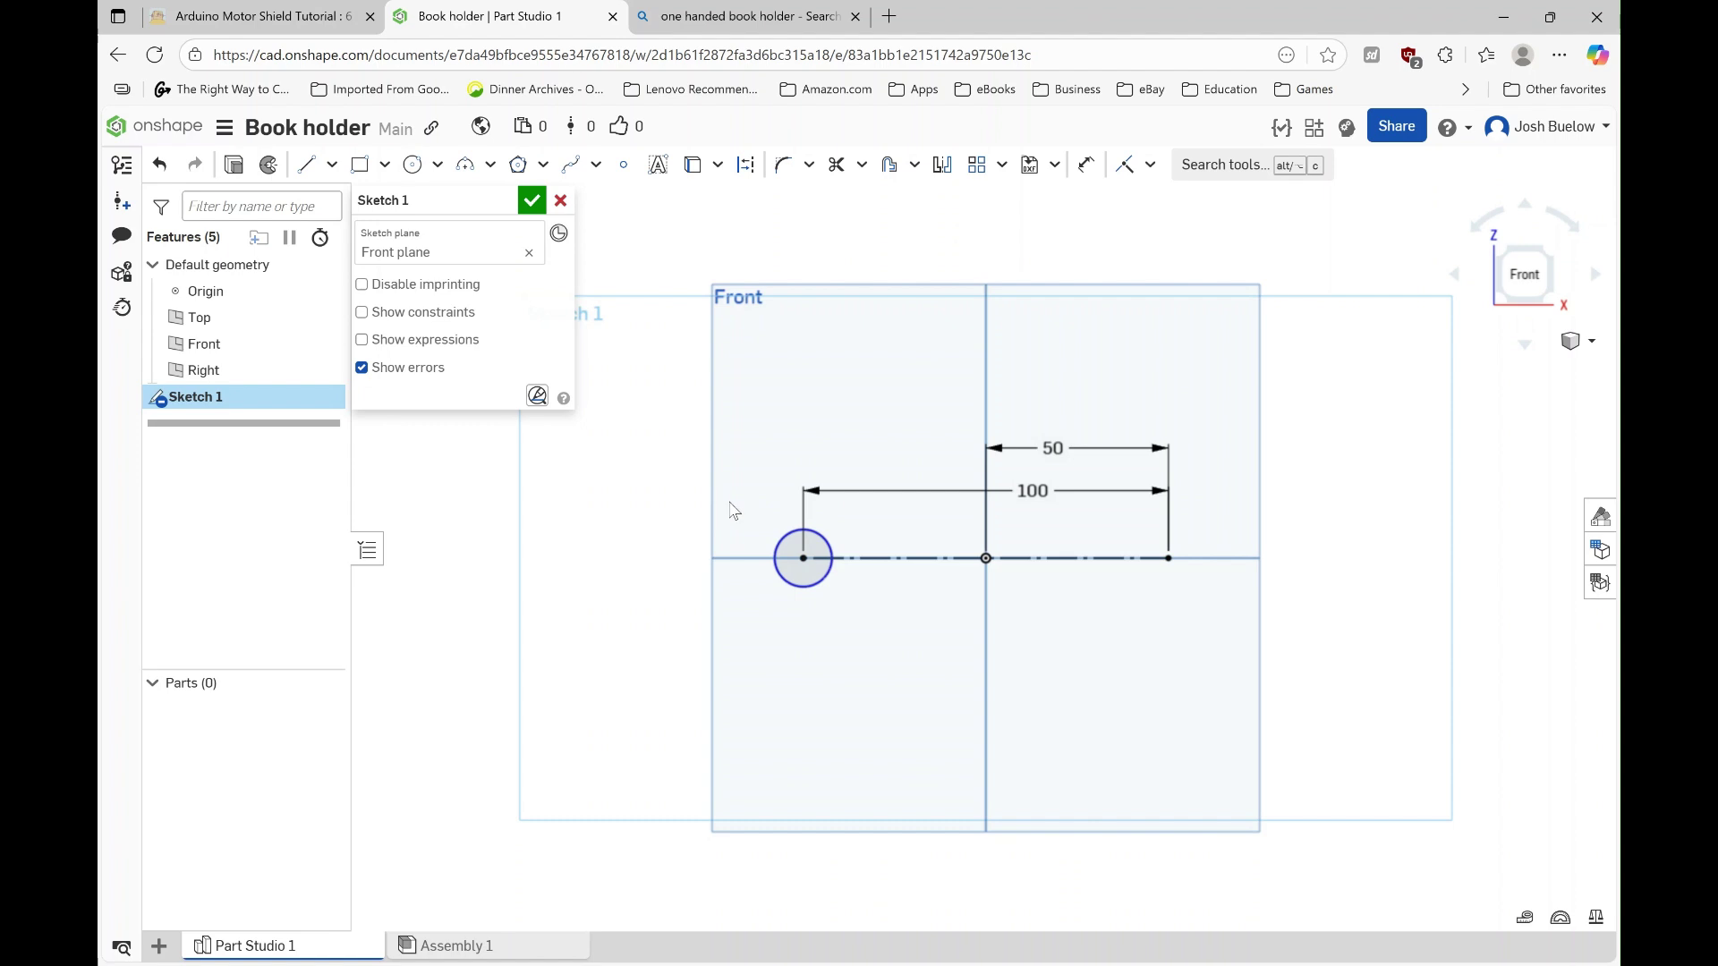
{"action": "key", "text": "d"}
{"action": "left_click", "coordinate": [777, 534]}
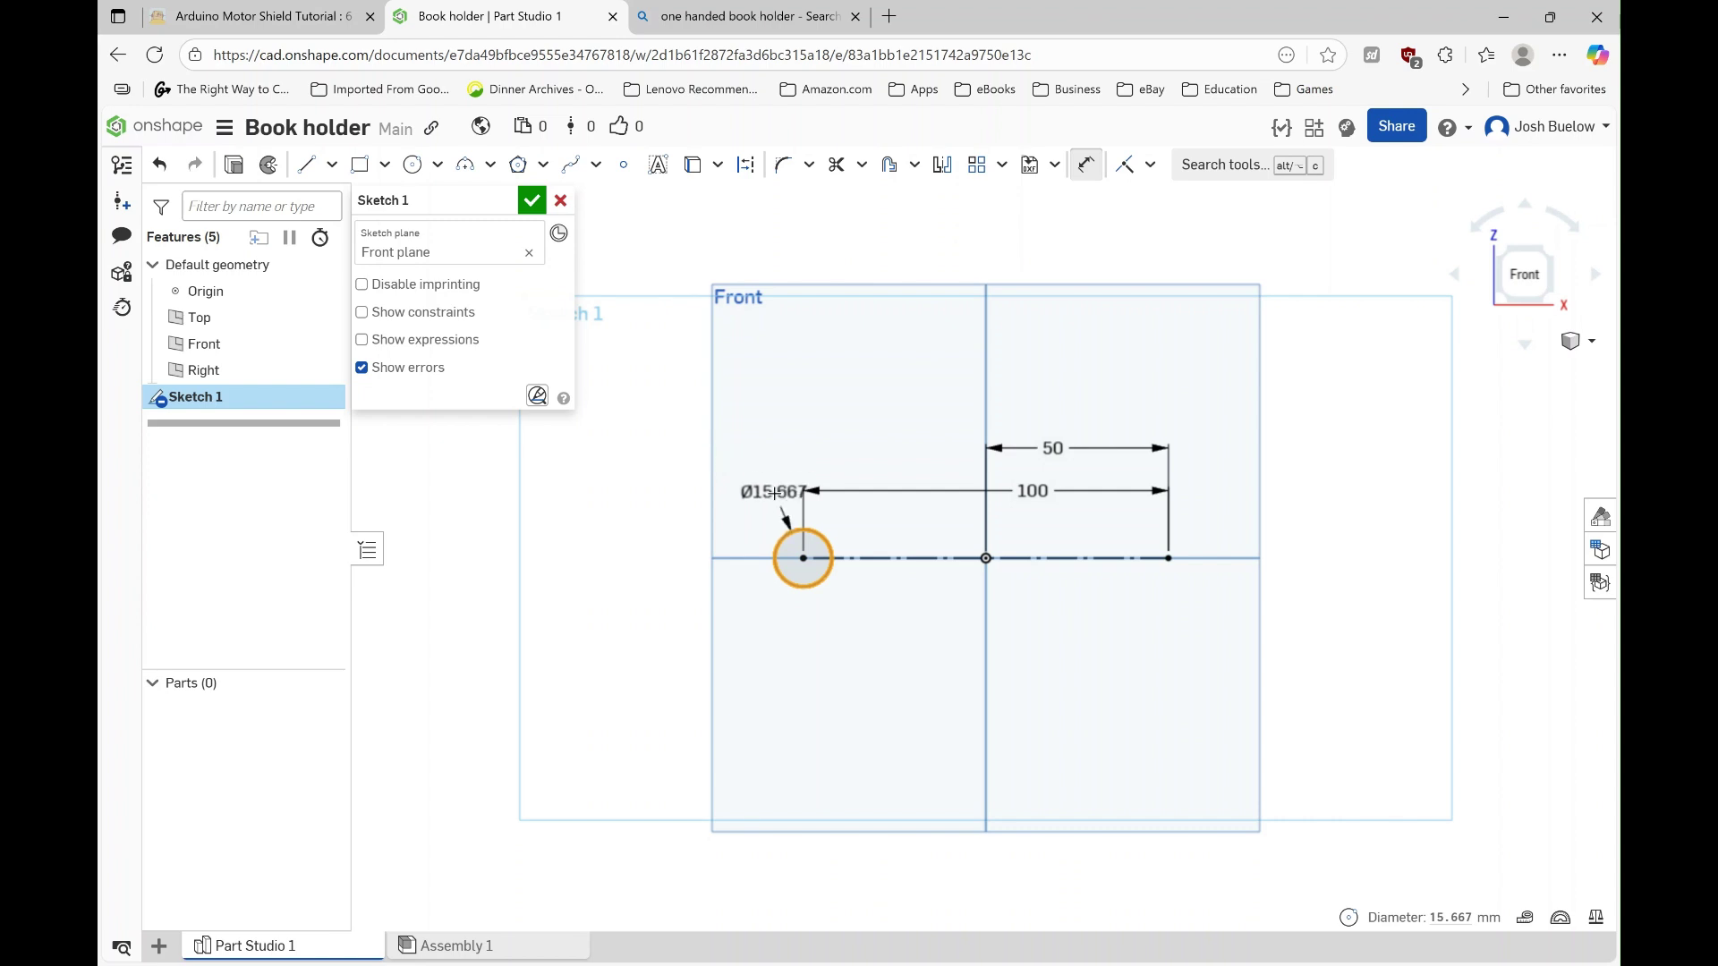
{"action": "left_click", "coordinate": [747, 440]}
{"action": "type", "text": "10"}
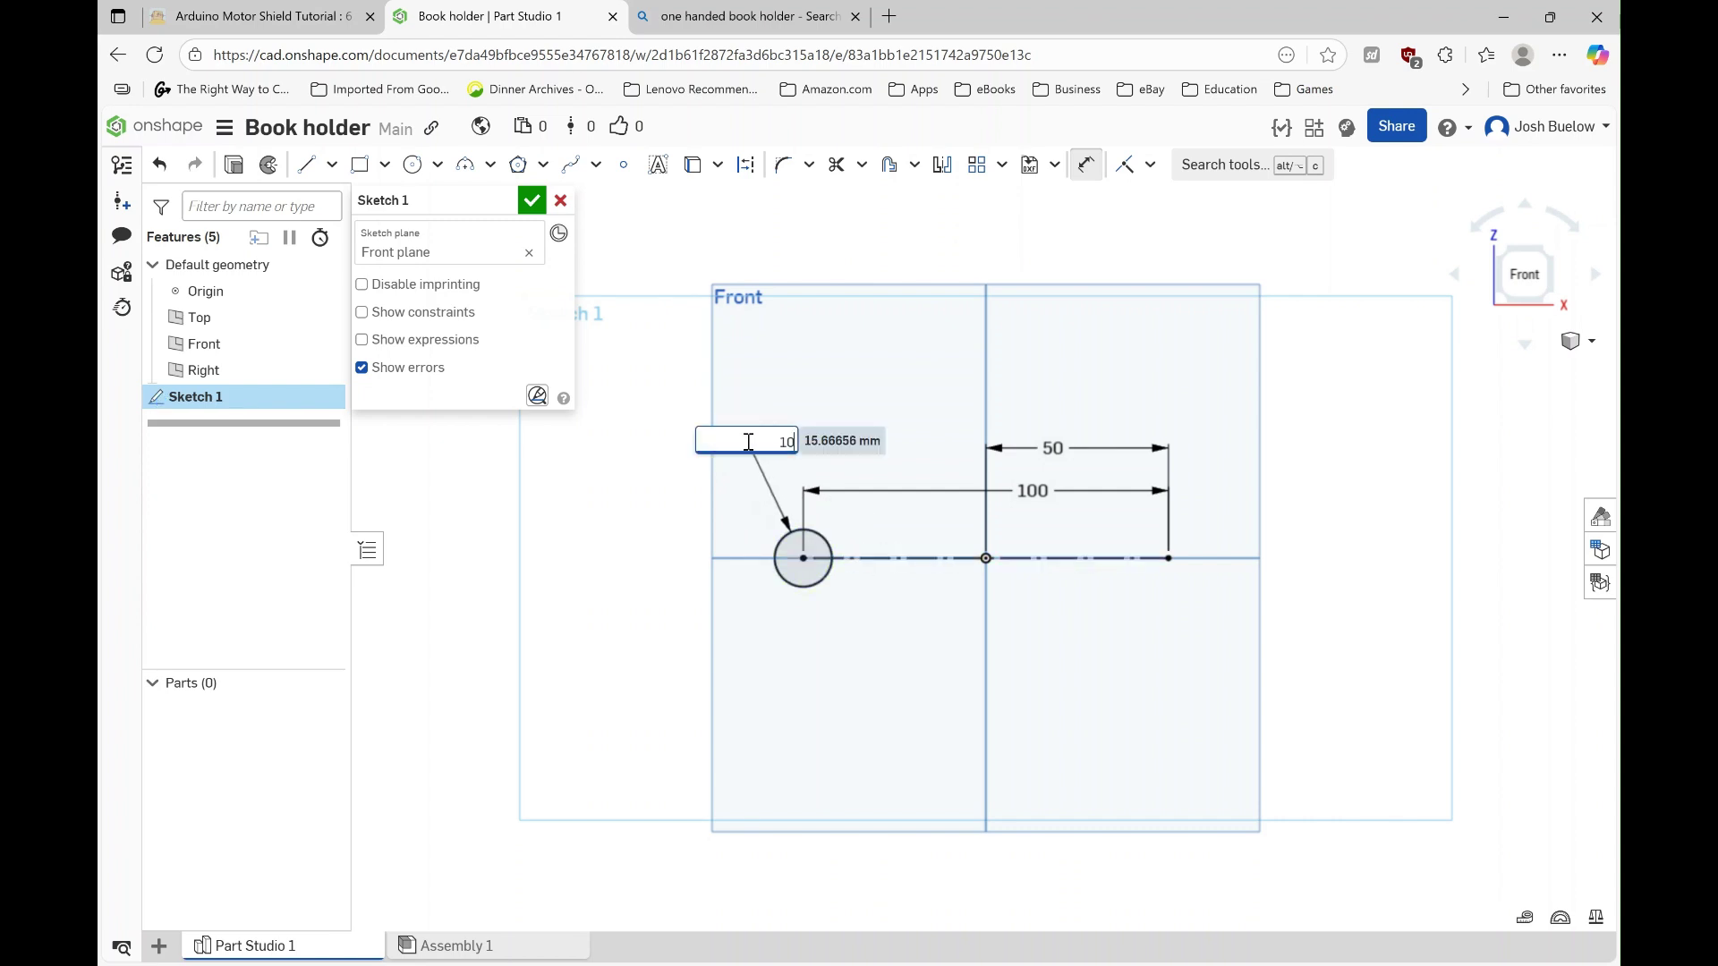
{"action": "key", "text": "Return"}
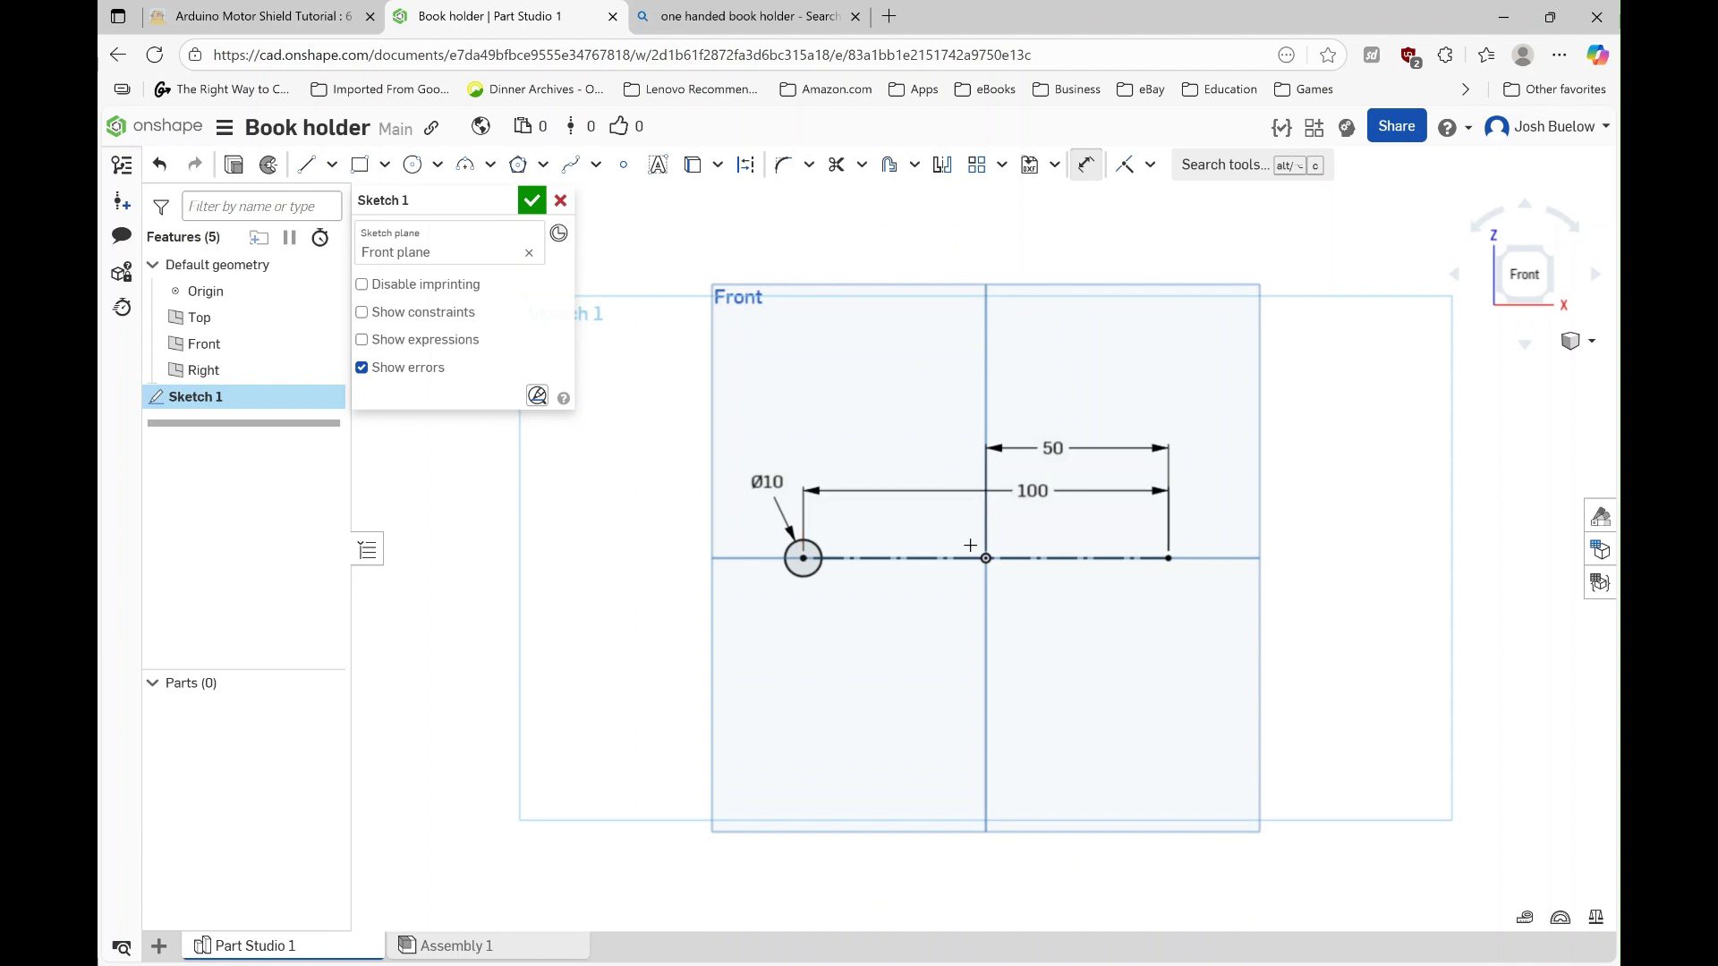
Step: Draw a vertical construction line upward from the origin and set its length to 23 mm
{"action": "left_click", "coordinate": [307, 163]}
{"action": "left_click", "coordinate": [745, 164]}
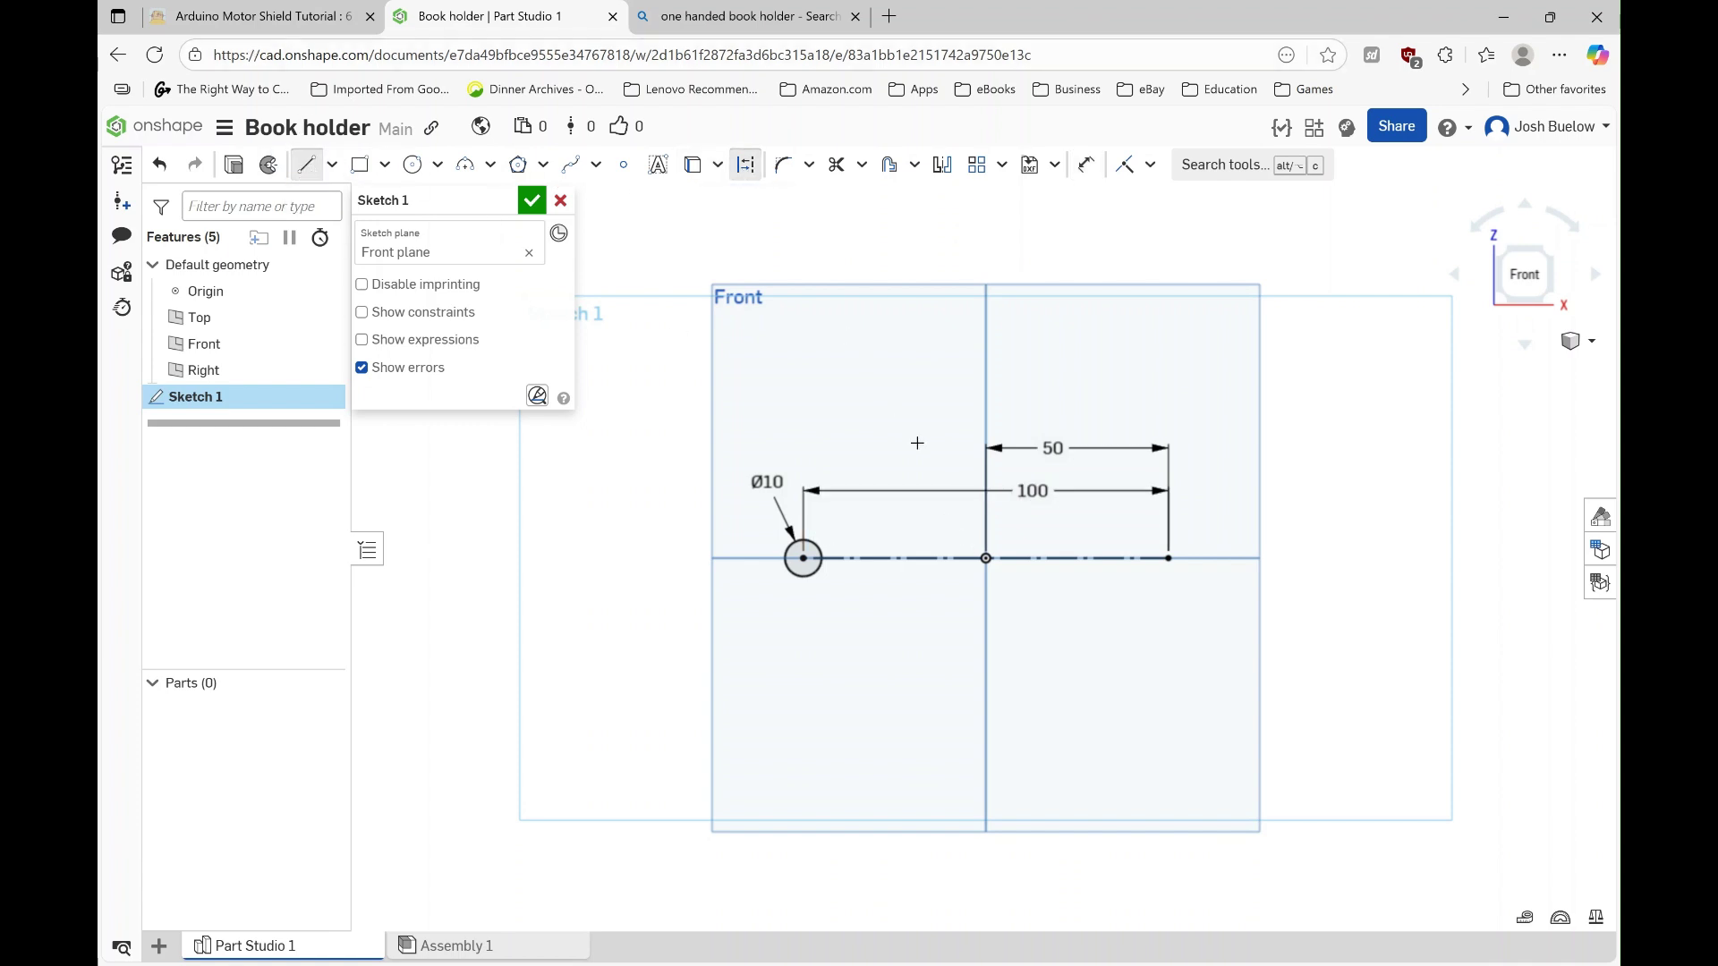
{"action": "left_click", "coordinate": [985, 559]}
{"action": "left_click", "coordinate": [984, 481]}
{"action": "key", "text": "Escape"}
{"action": "key", "text": "d"}
{"action": "left_click", "coordinate": [985, 523]}
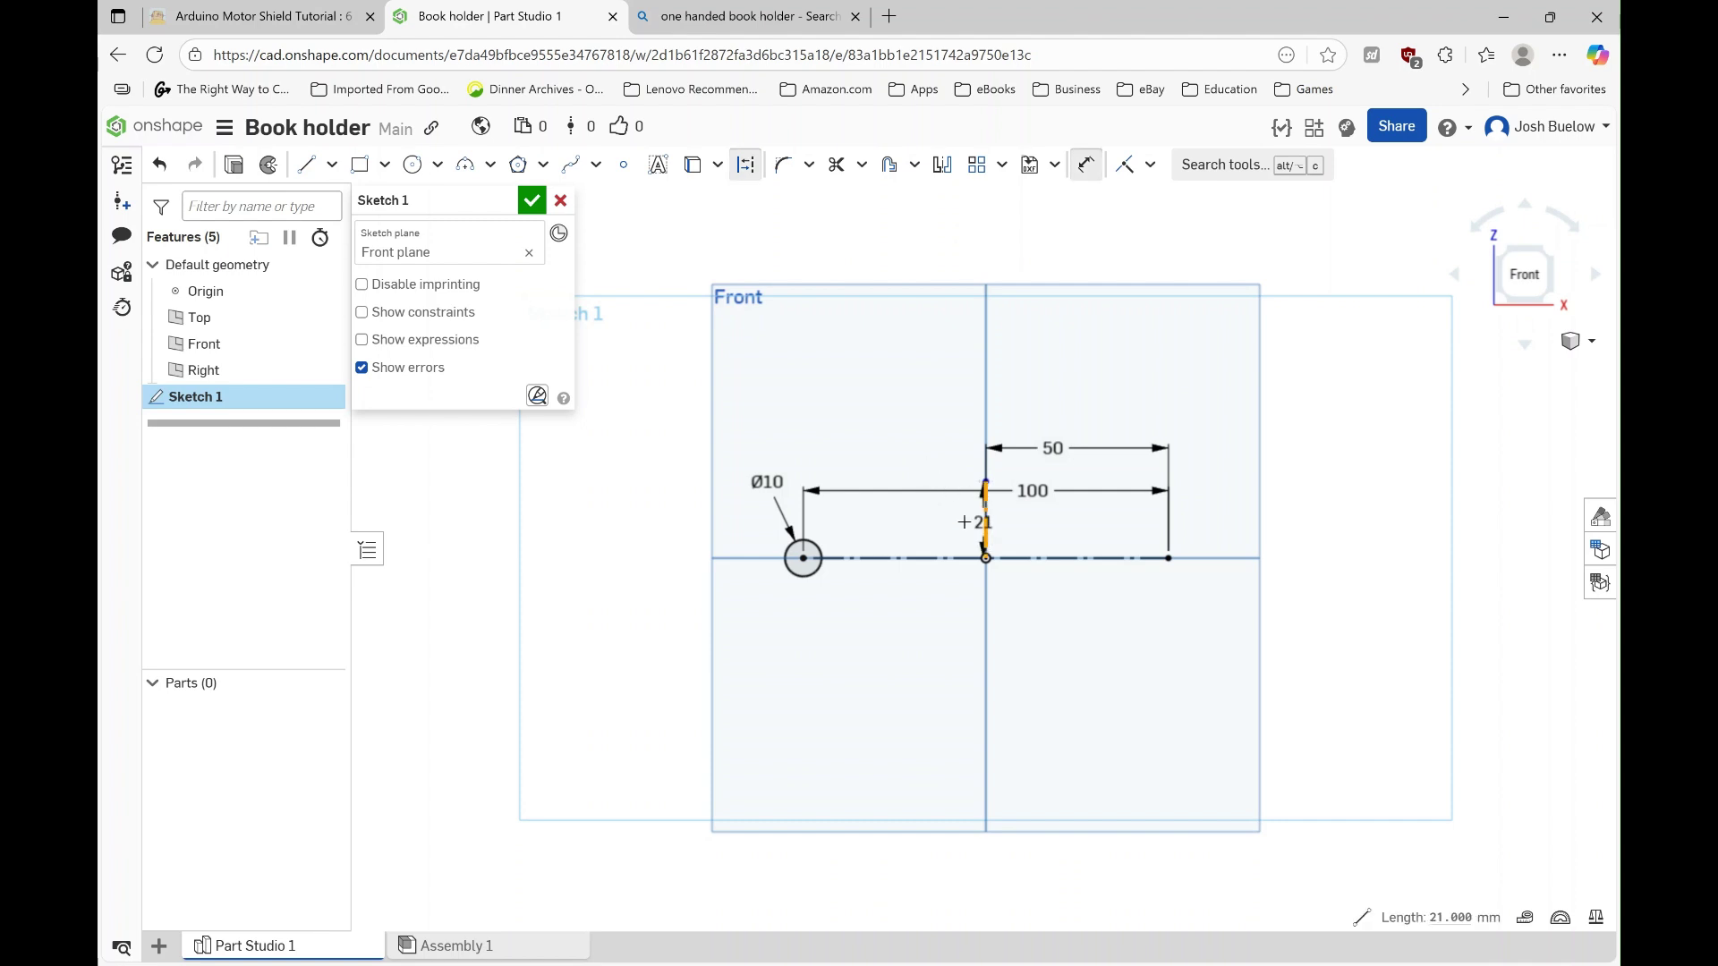
{"action": "left_click", "coordinate": [947, 521]}
{"action": "type", "text": "23"}
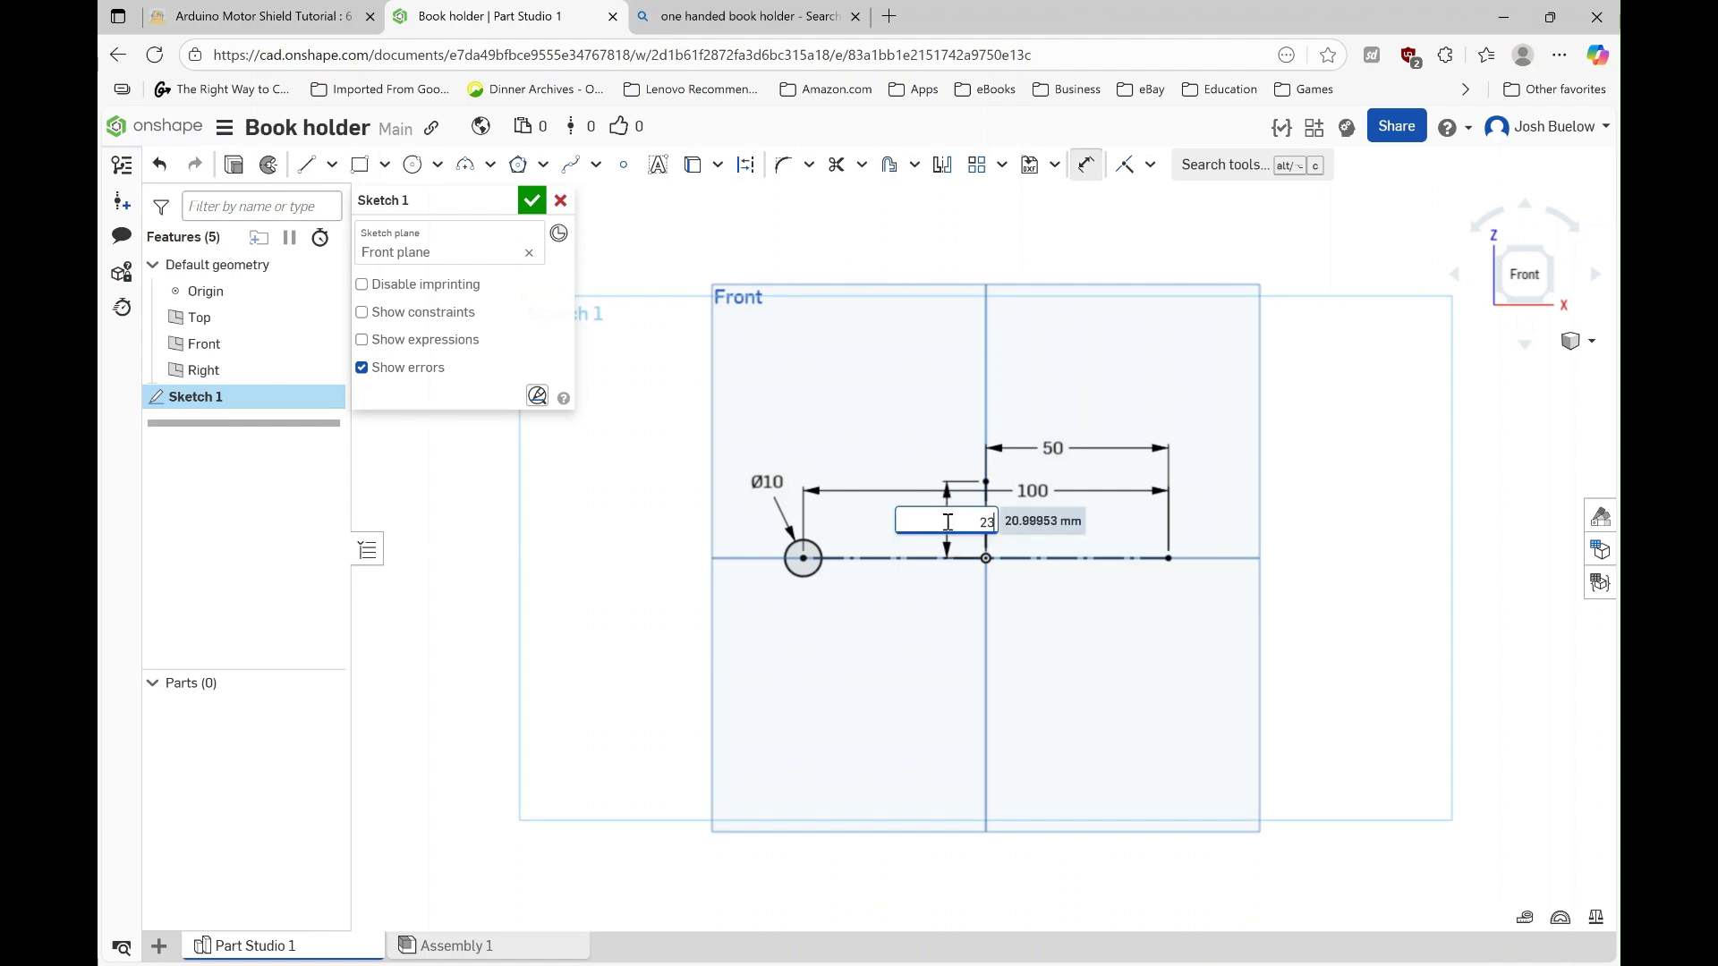
{"action": "key", "text": "Return"}
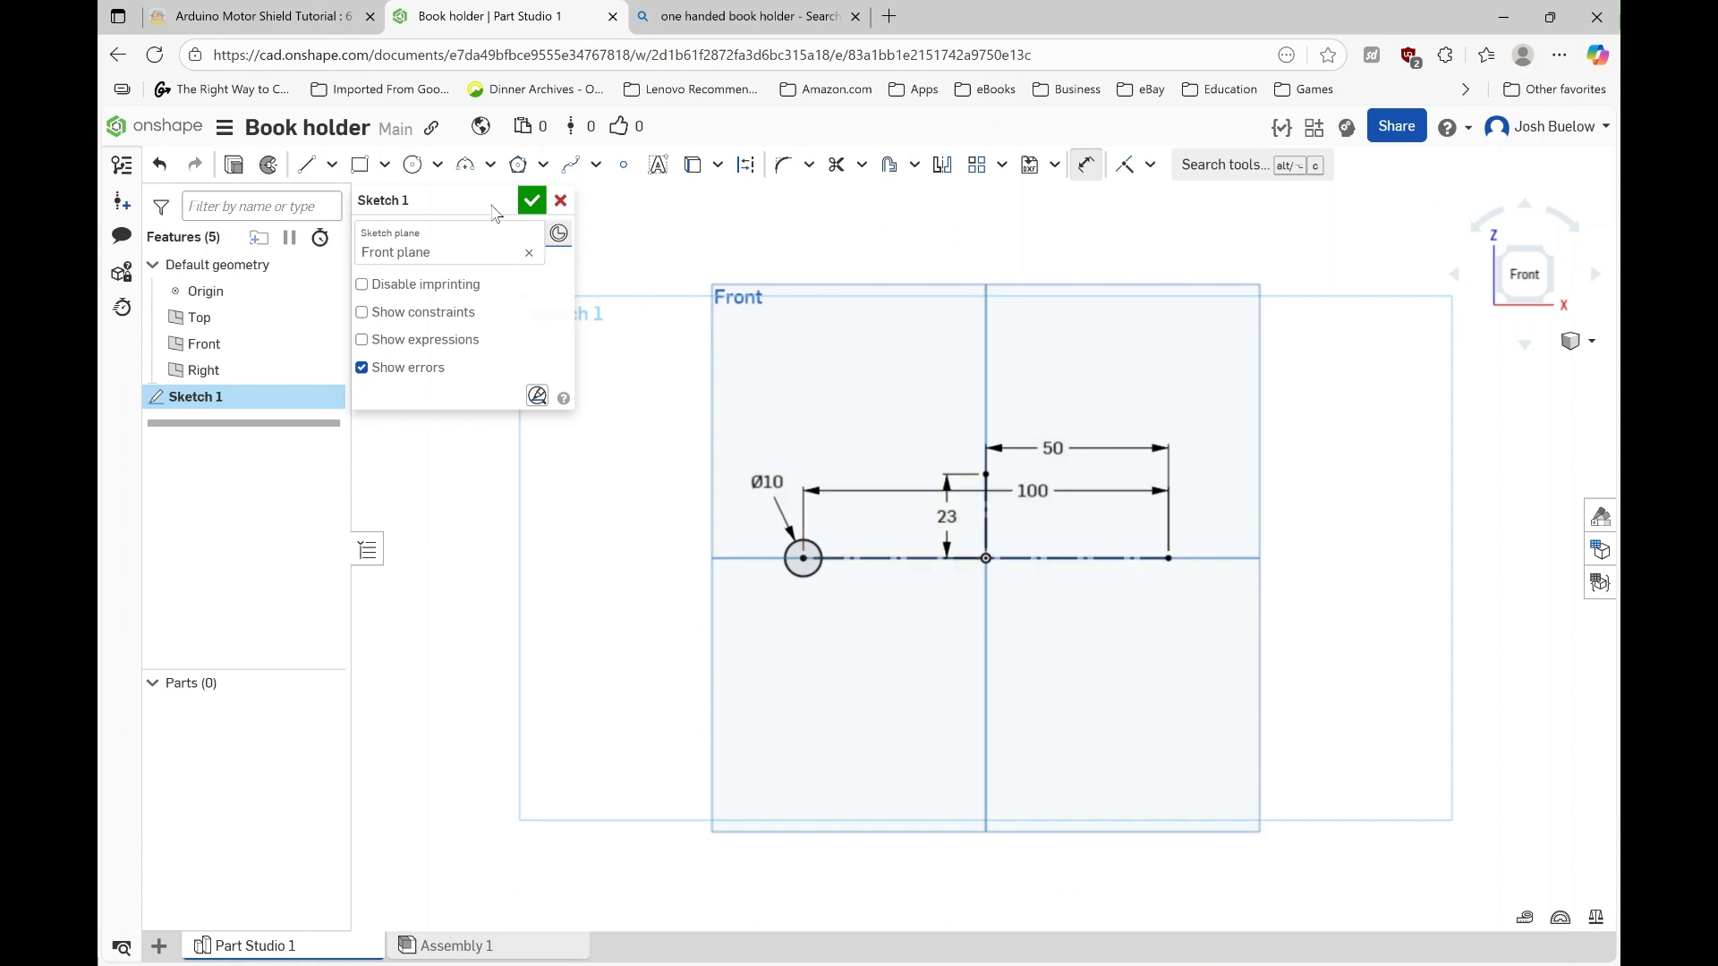
Step: Draw a conic with rho 0.5 from the circle's top to the vertical line's upper endpoint, bowing toward the horizontal construction line
{"action": "left_click", "coordinate": [490, 167]}
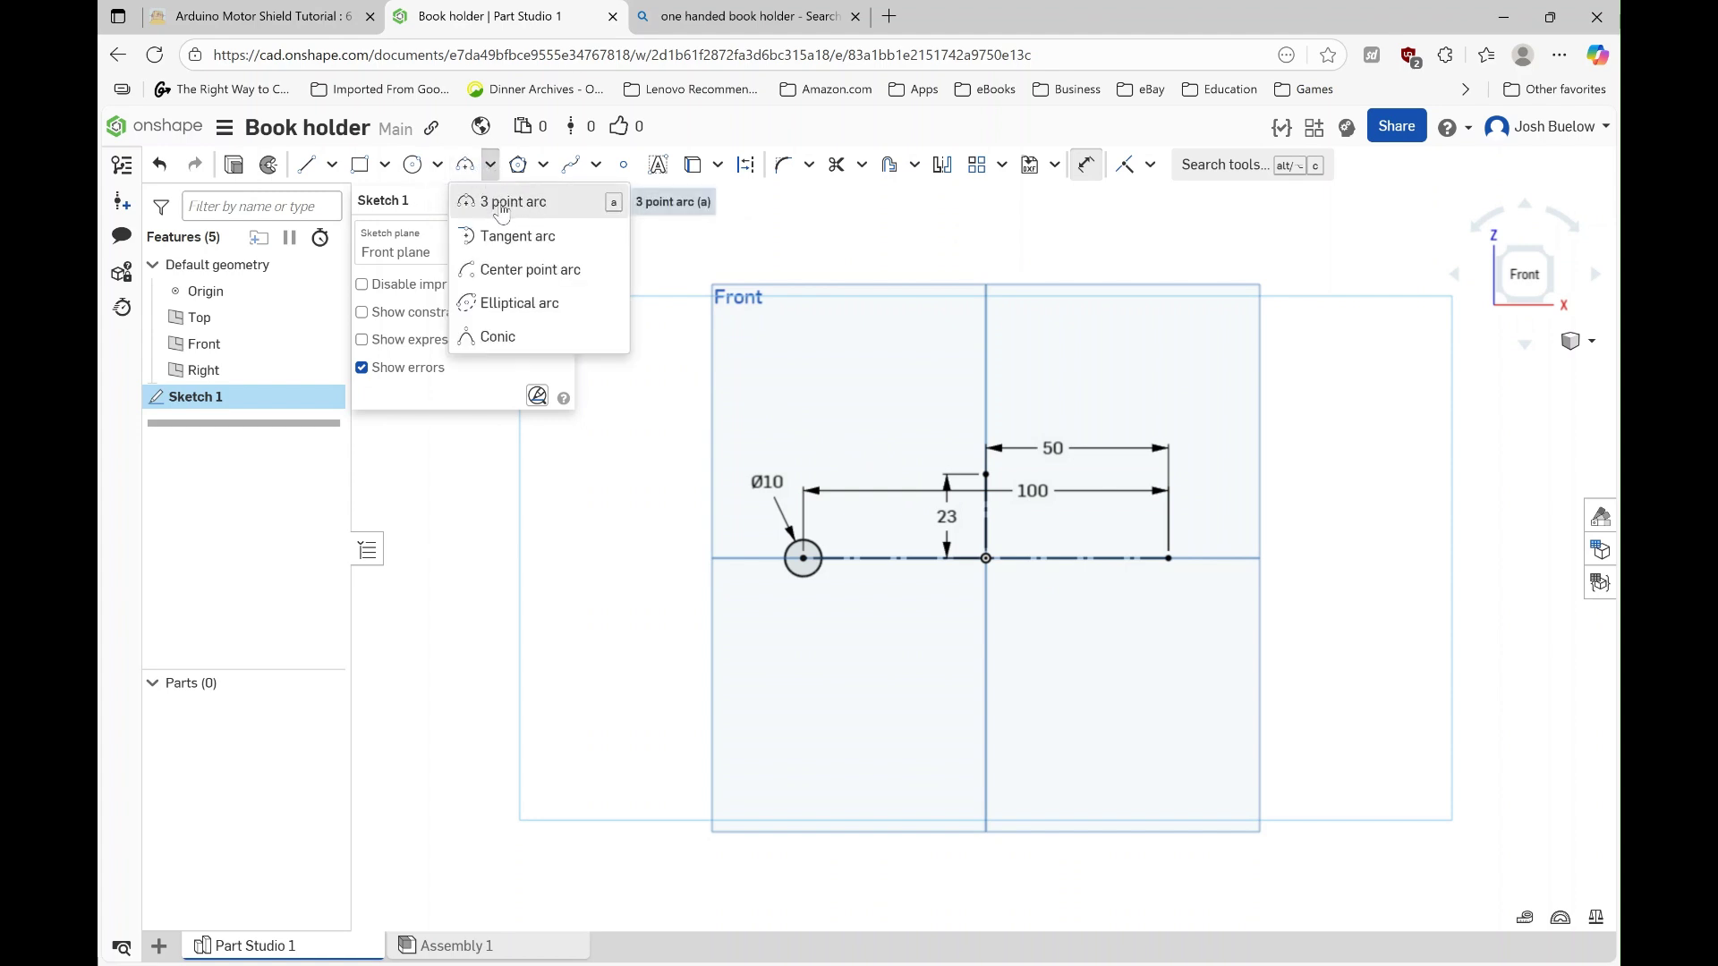
{"action": "left_click", "coordinate": [507, 340]}
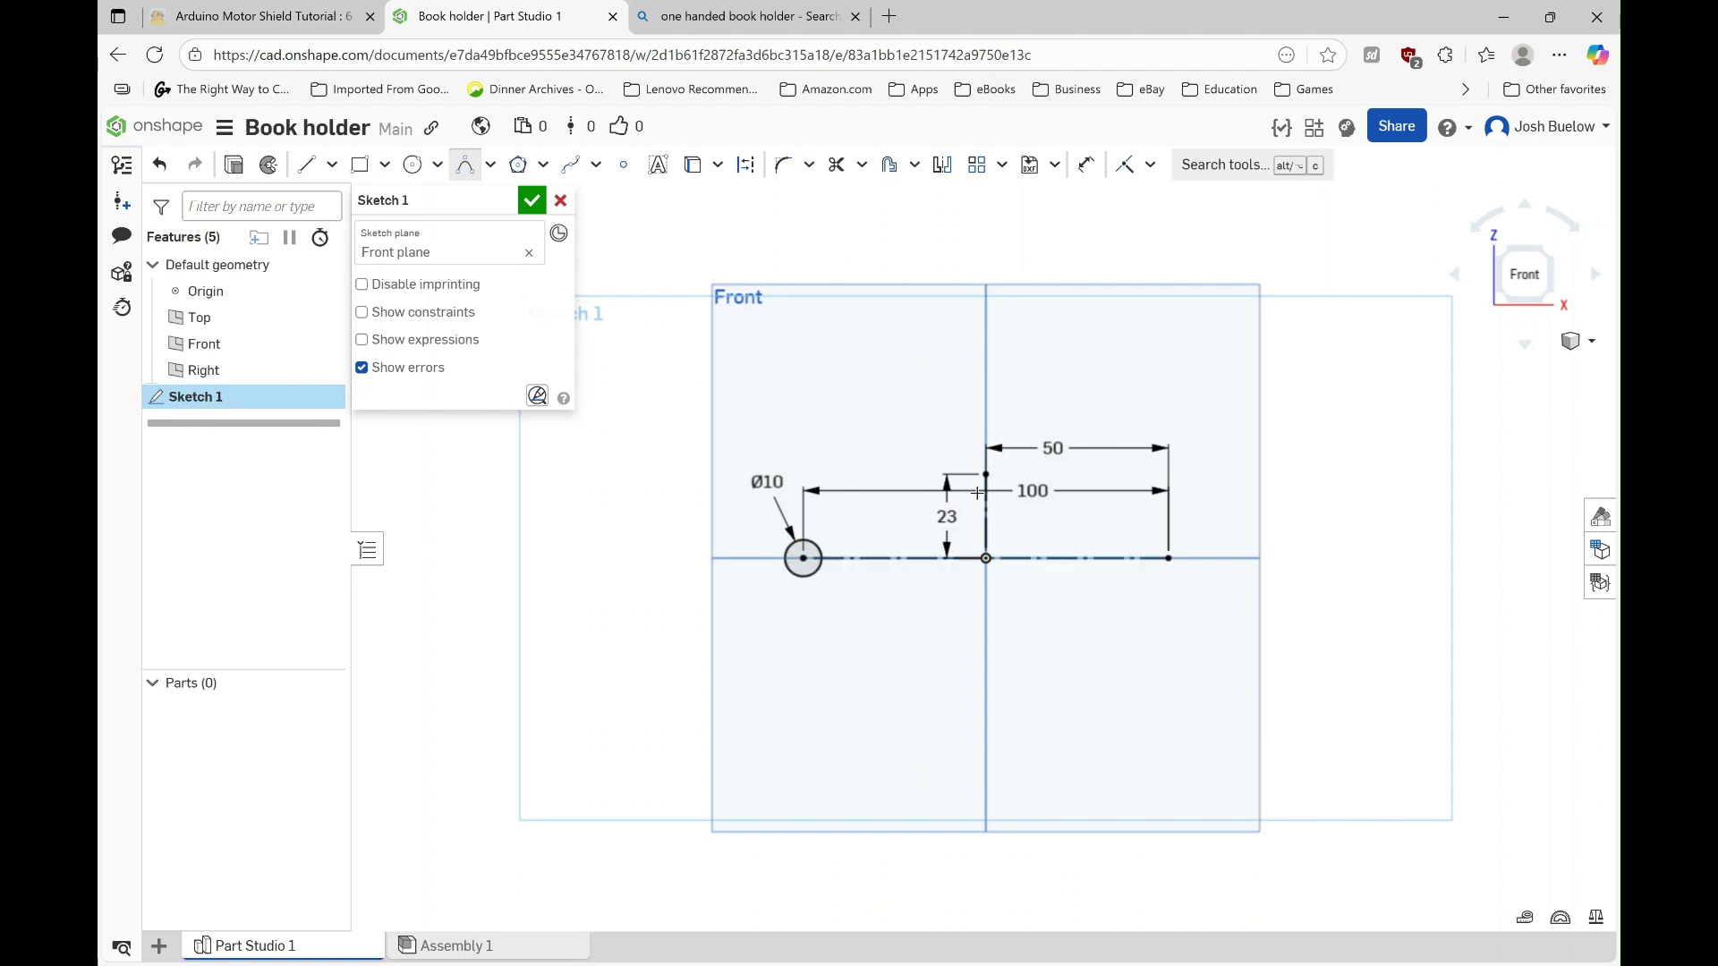
{"action": "scroll", "coordinate": [799, 552], "scroll_direction": "up", "scroll_amount": 3}
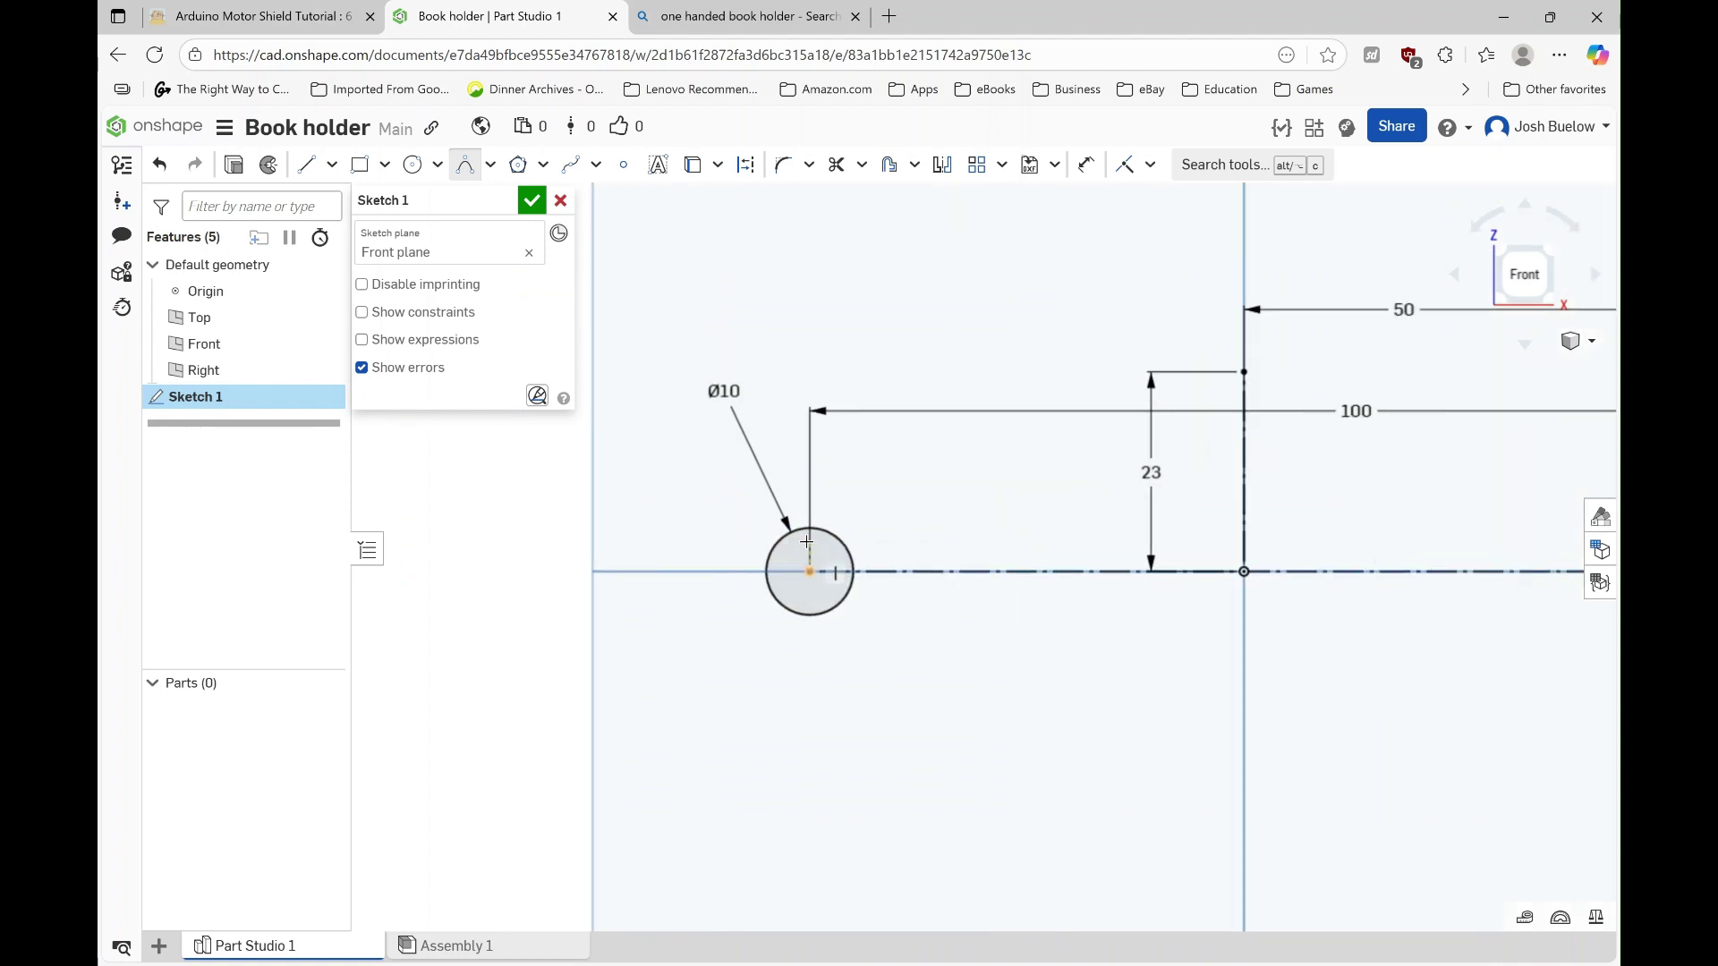
{"action": "left_click", "coordinate": [810, 527]}
{"action": "left_click", "coordinate": [1244, 371]}
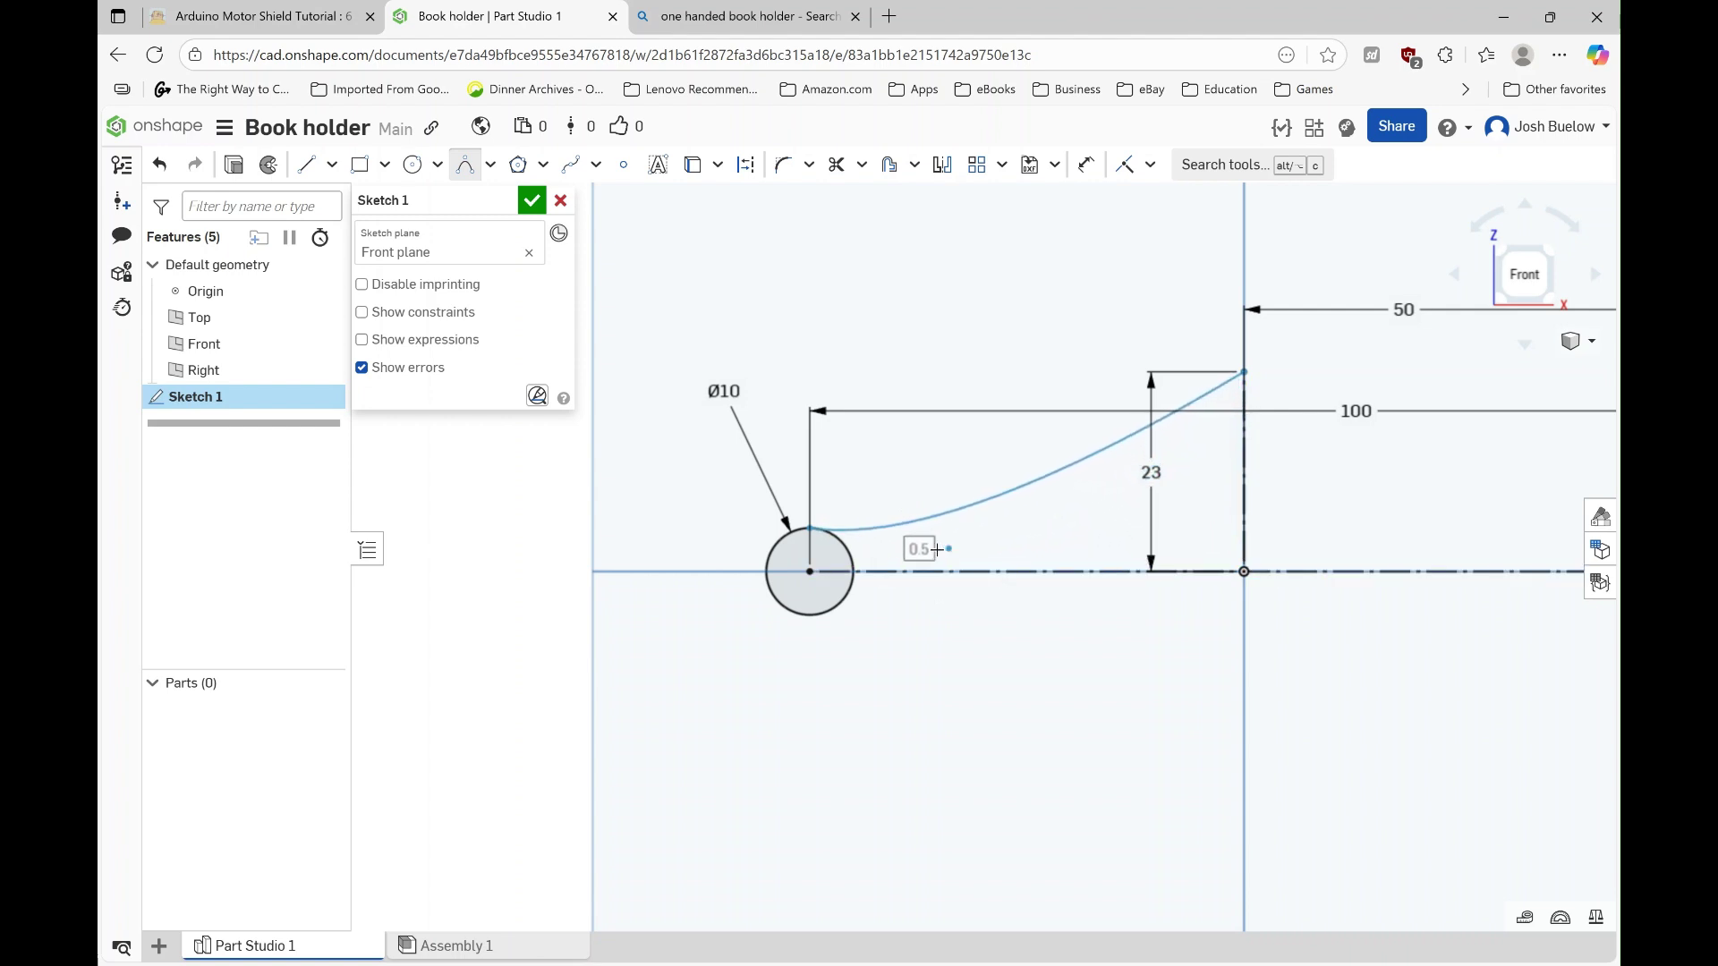
{"action": "left_click", "coordinate": [1189, 507]}
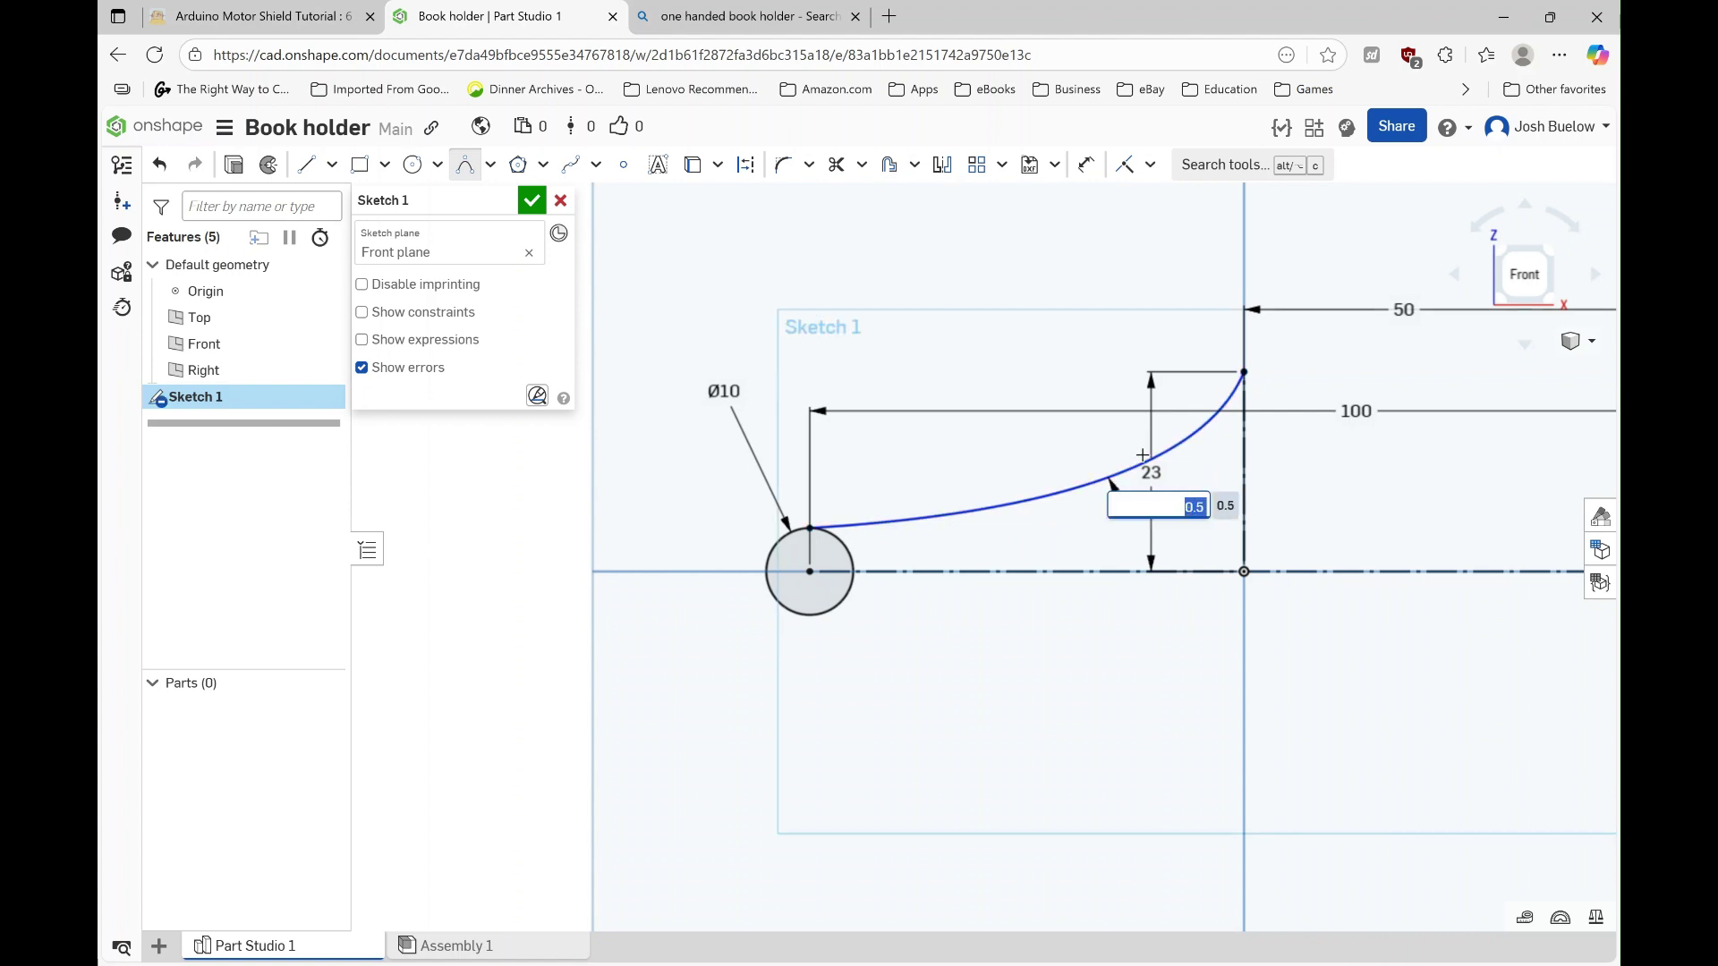
{"action": "key", "text": "Return"}
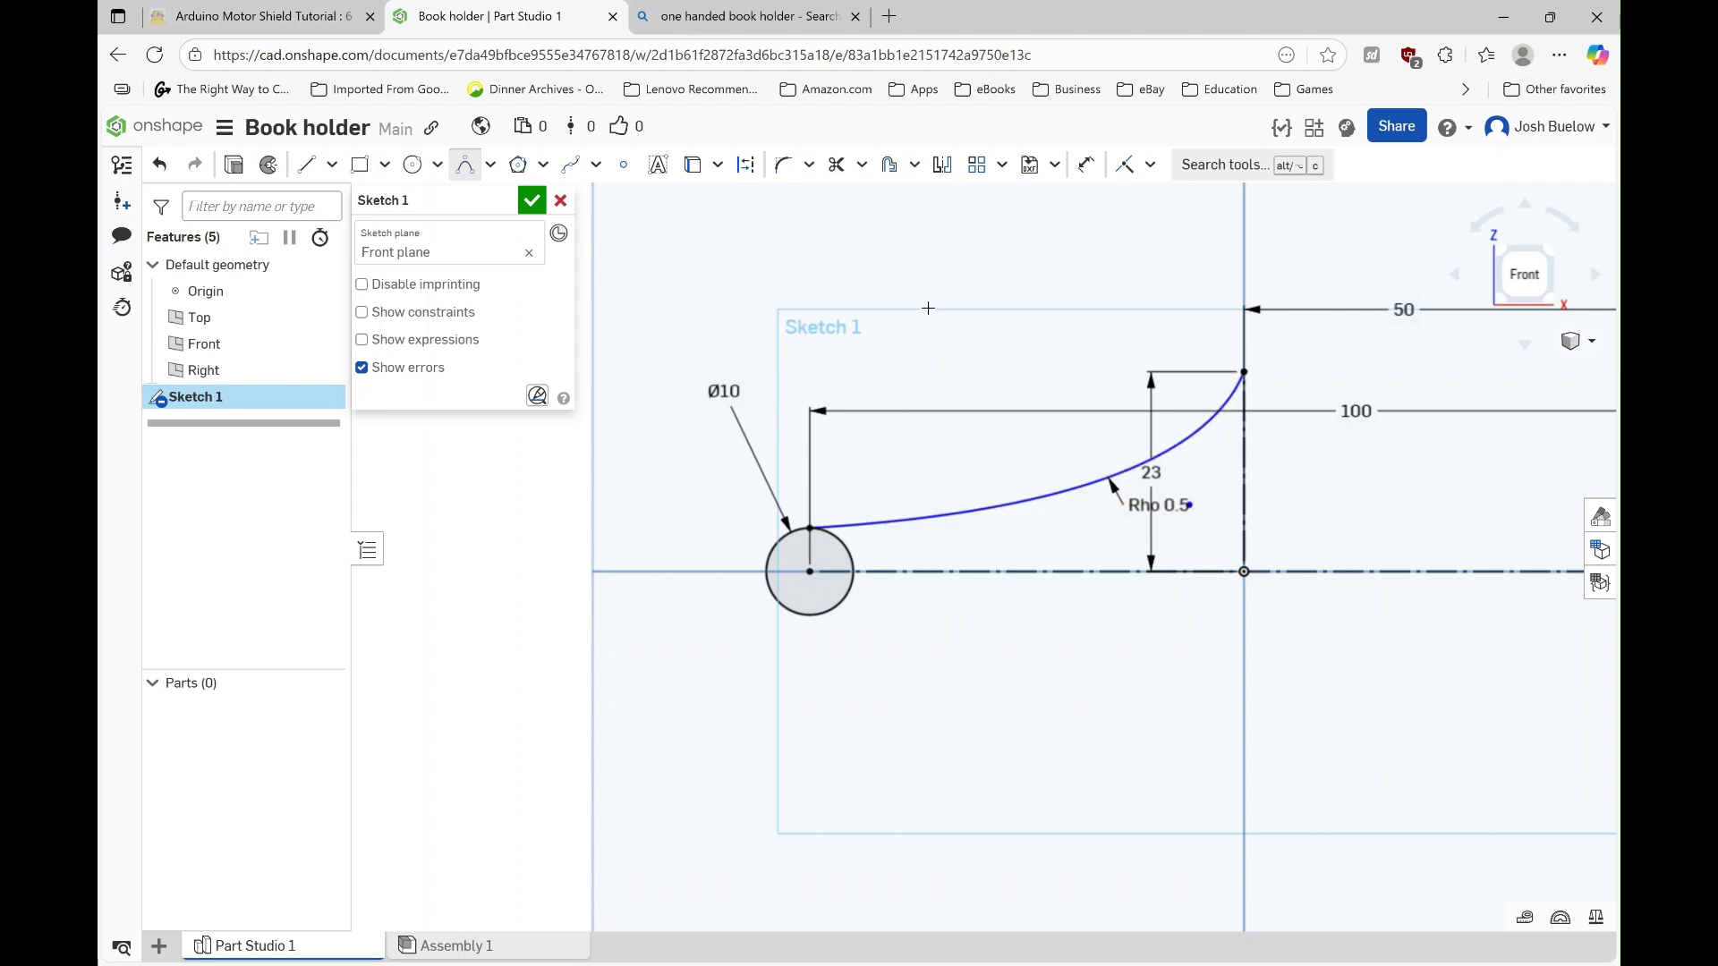
{"action": "scroll", "coordinate": [911, 340], "scroll_direction": "down", "scroll_amount": 1}
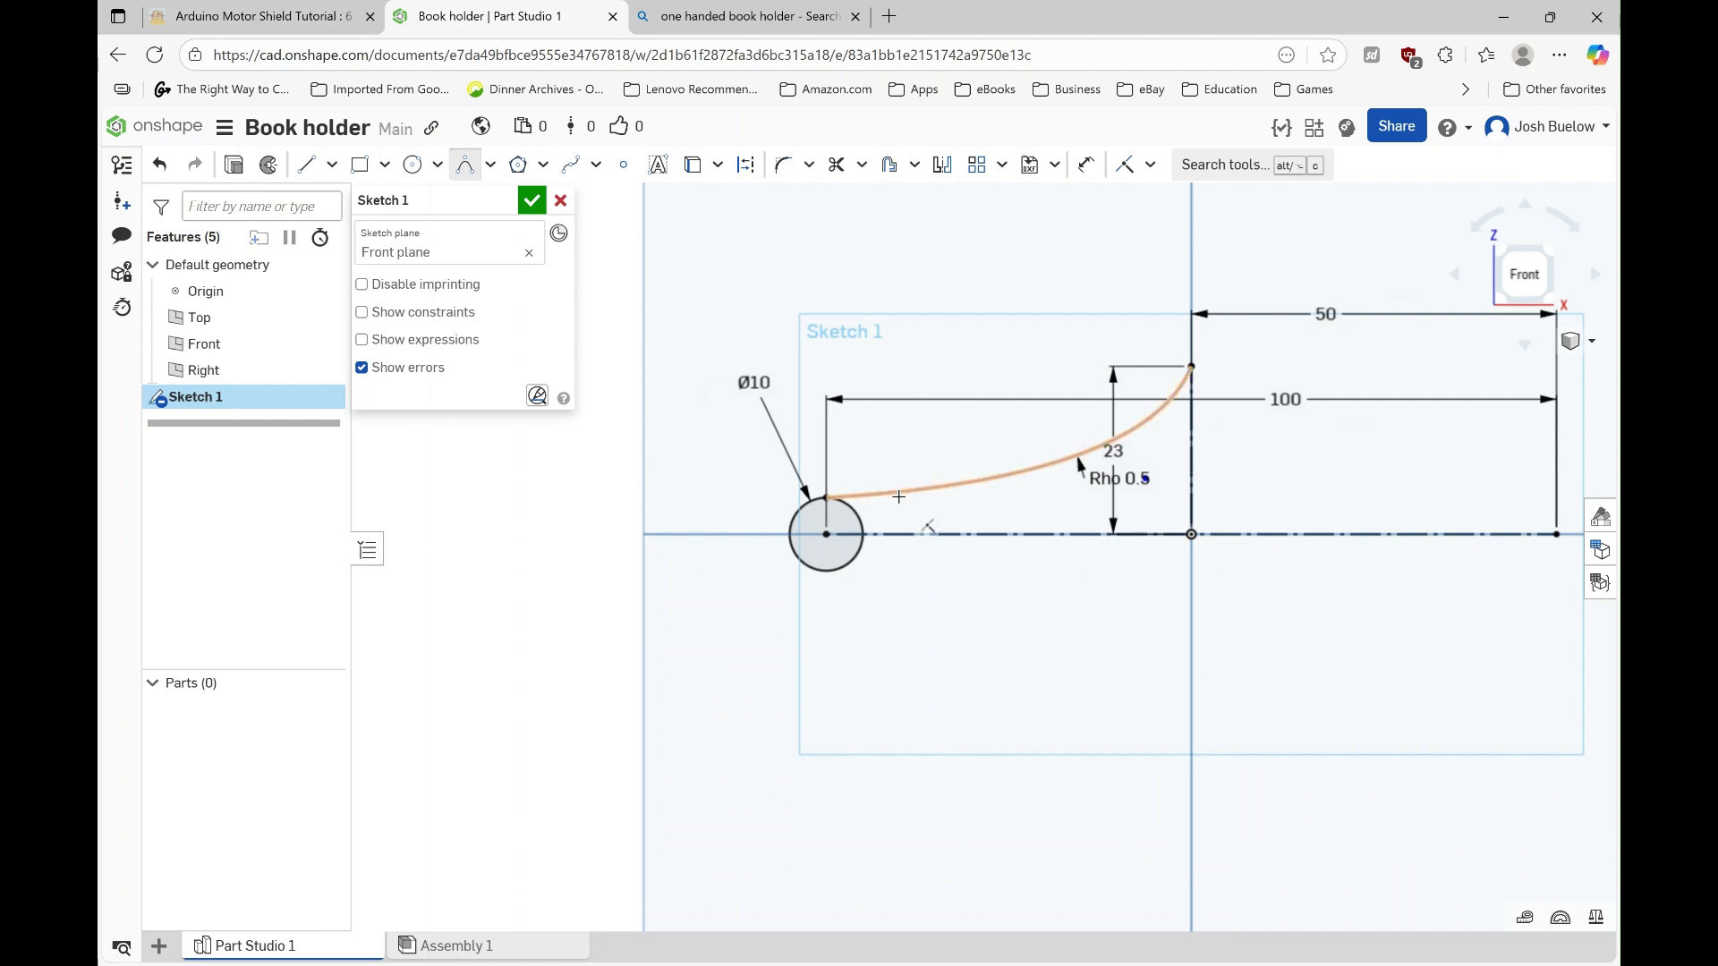
{"action": "key", "text": "Escape"}
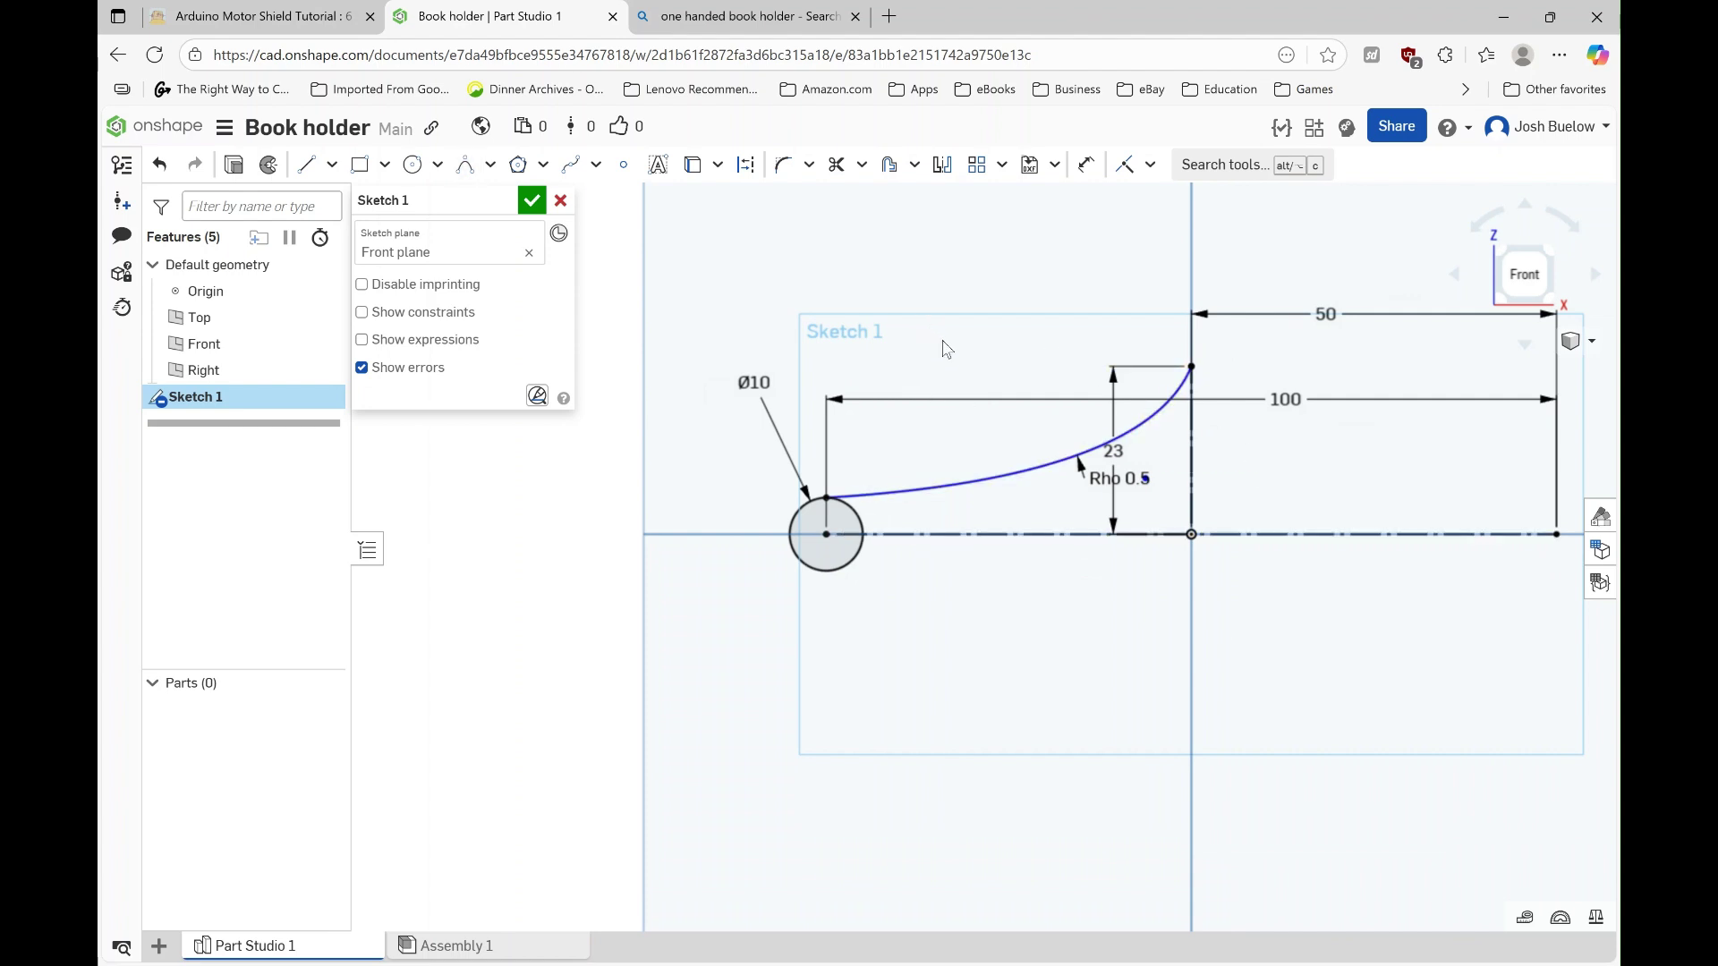
Step: Mirror the conic across the horizontal construction line
{"action": "left_click", "coordinate": [942, 168]}
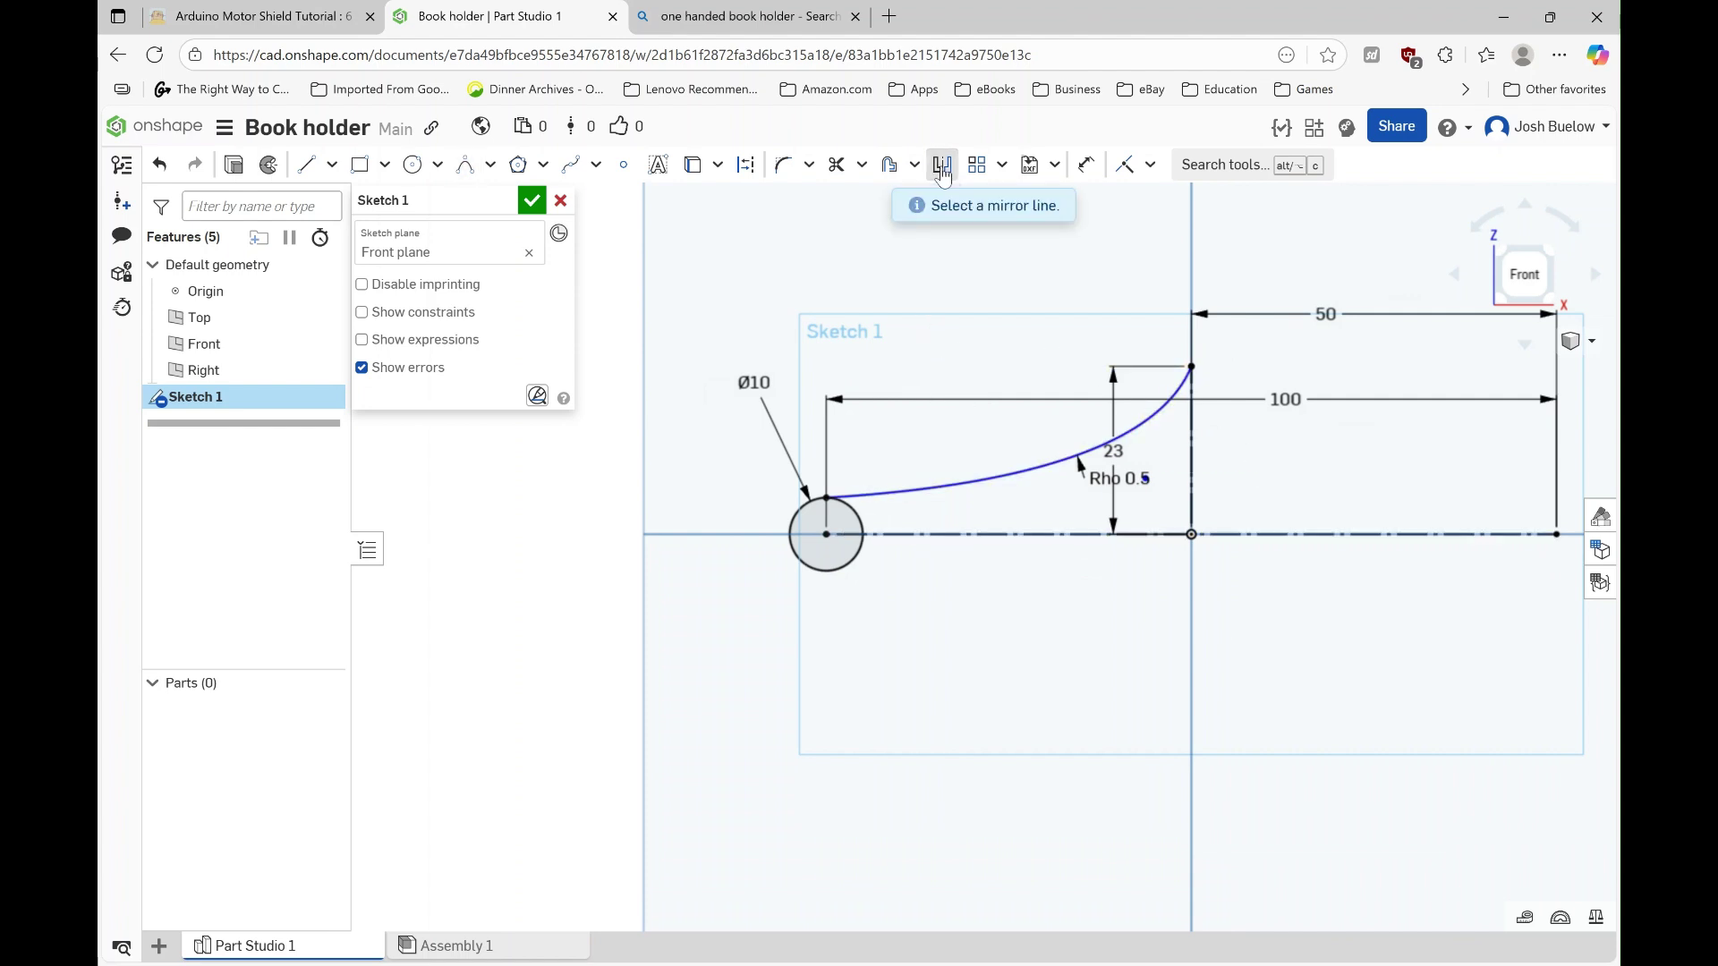
{"action": "left_click", "coordinate": [1016, 535]}
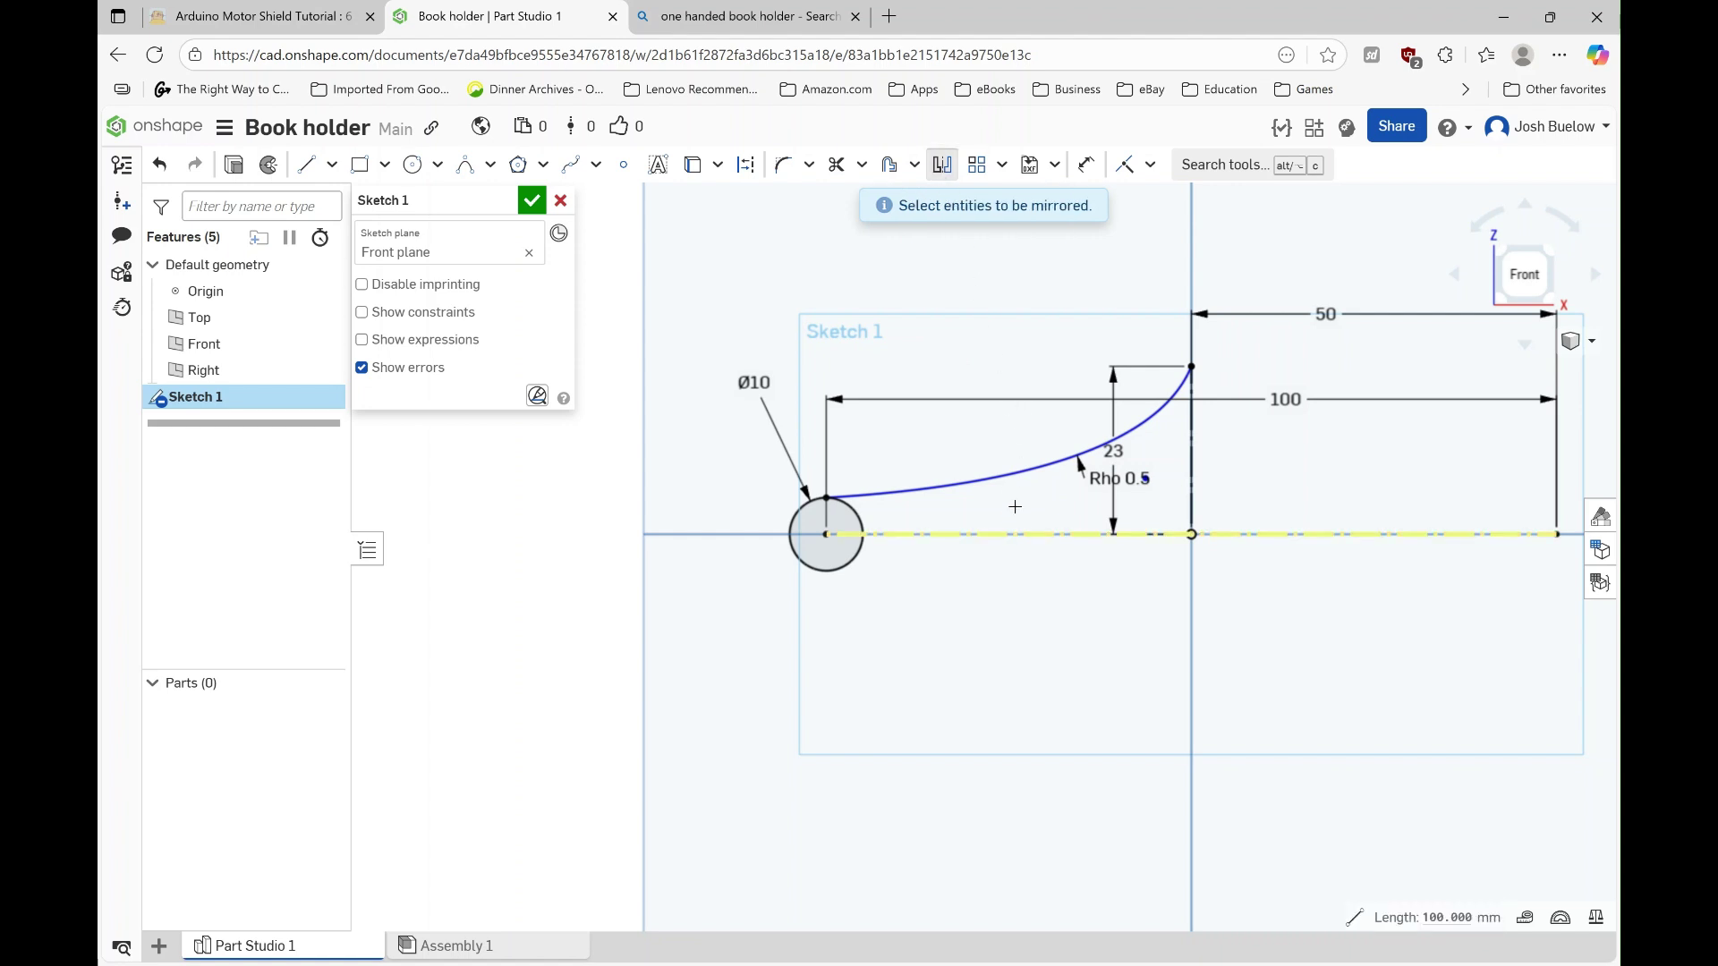
{"action": "left_click", "coordinate": [1015, 473]}
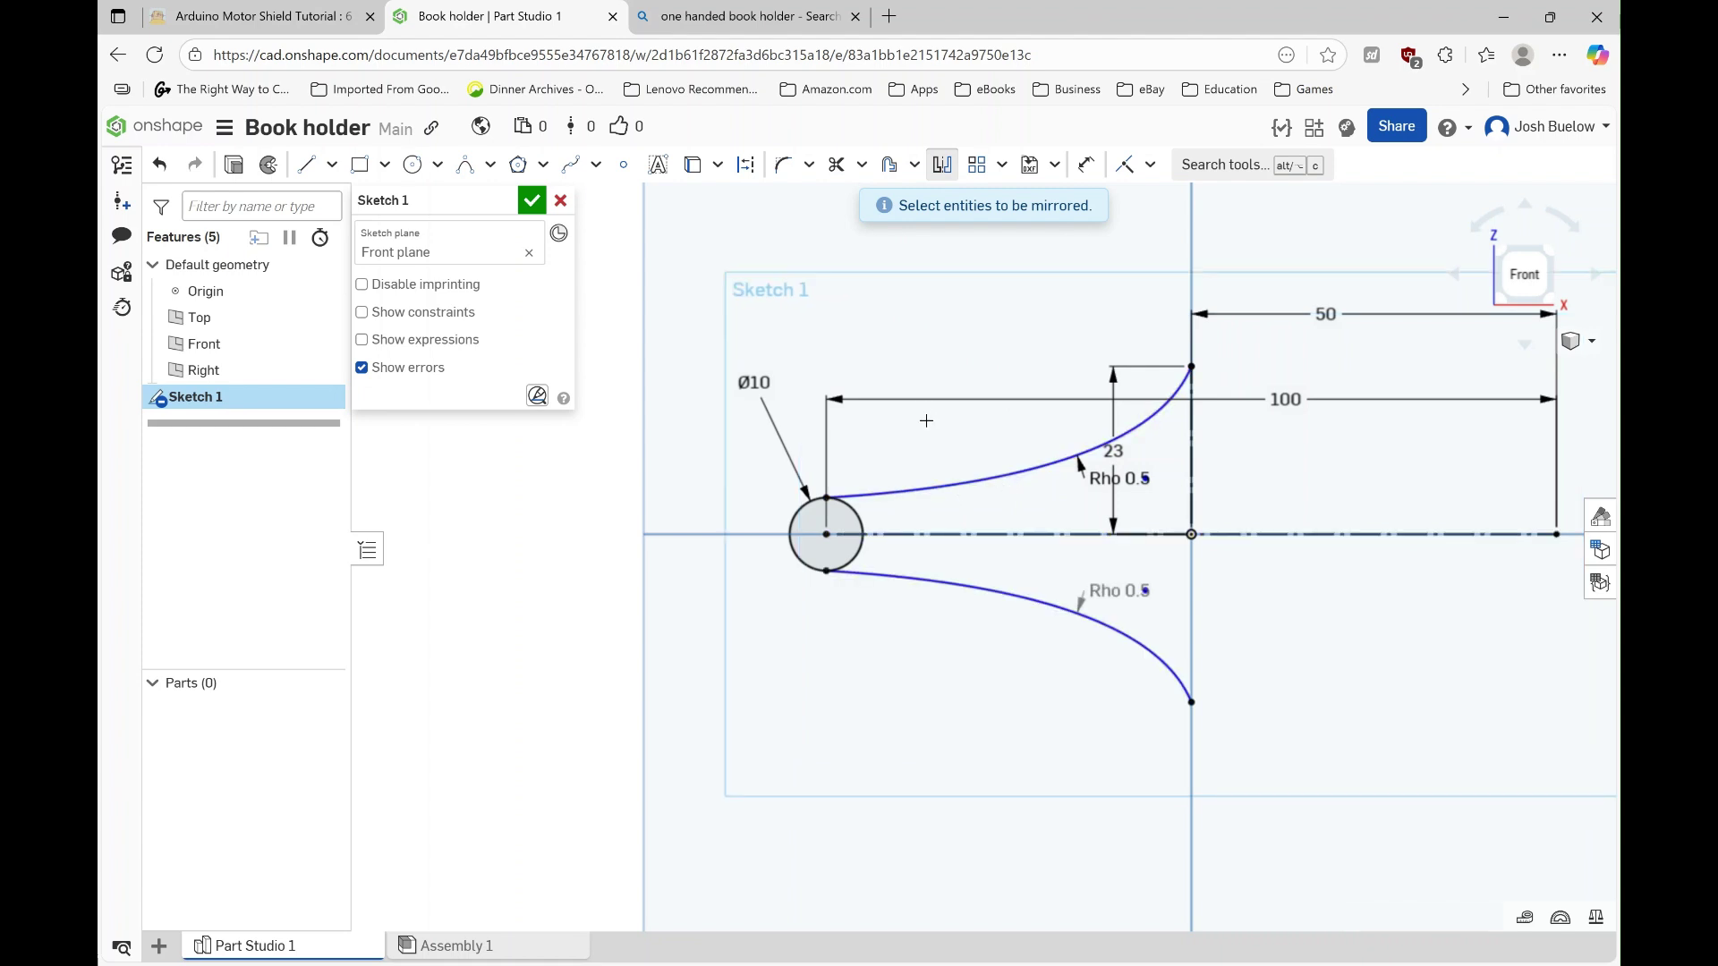
{"action": "key", "text": "Escape"}
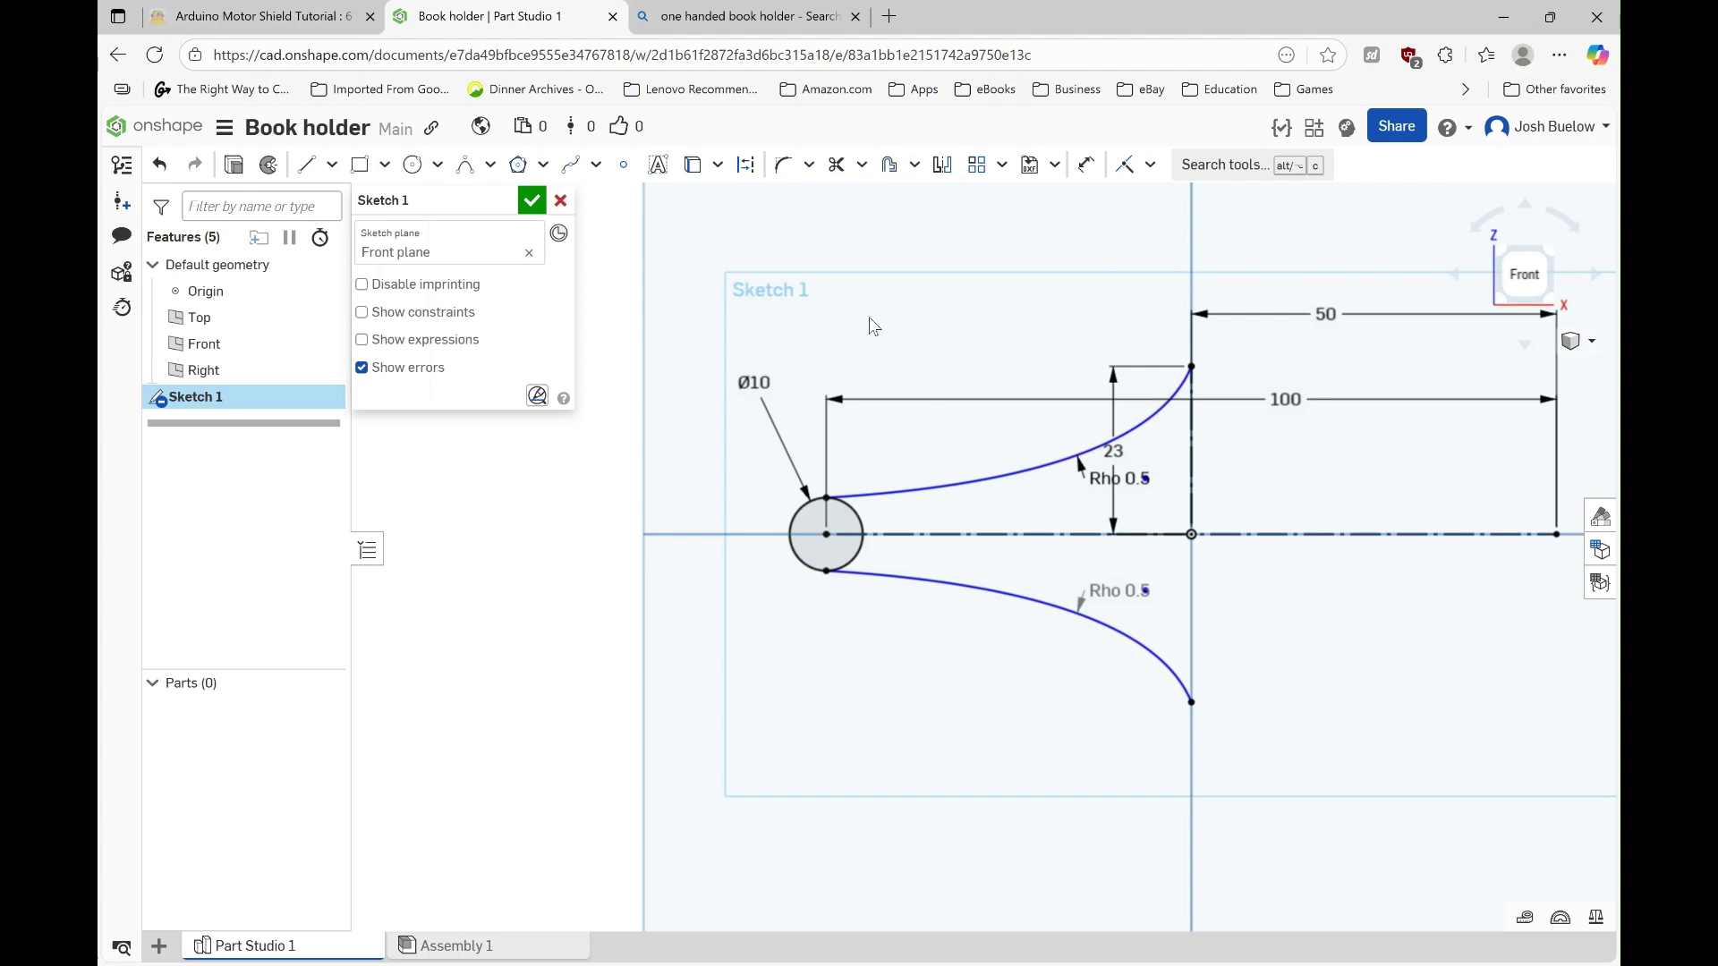
Step: Trim away the half of the 10 mm circle between the two conics, keeping the outer arc as the rounded end
{"action": "left_click", "coordinate": [836, 165]}
{"action": "scroll", "coordinate": [864, 524], "scroll_direction": "up", "scroll_amount": 3}
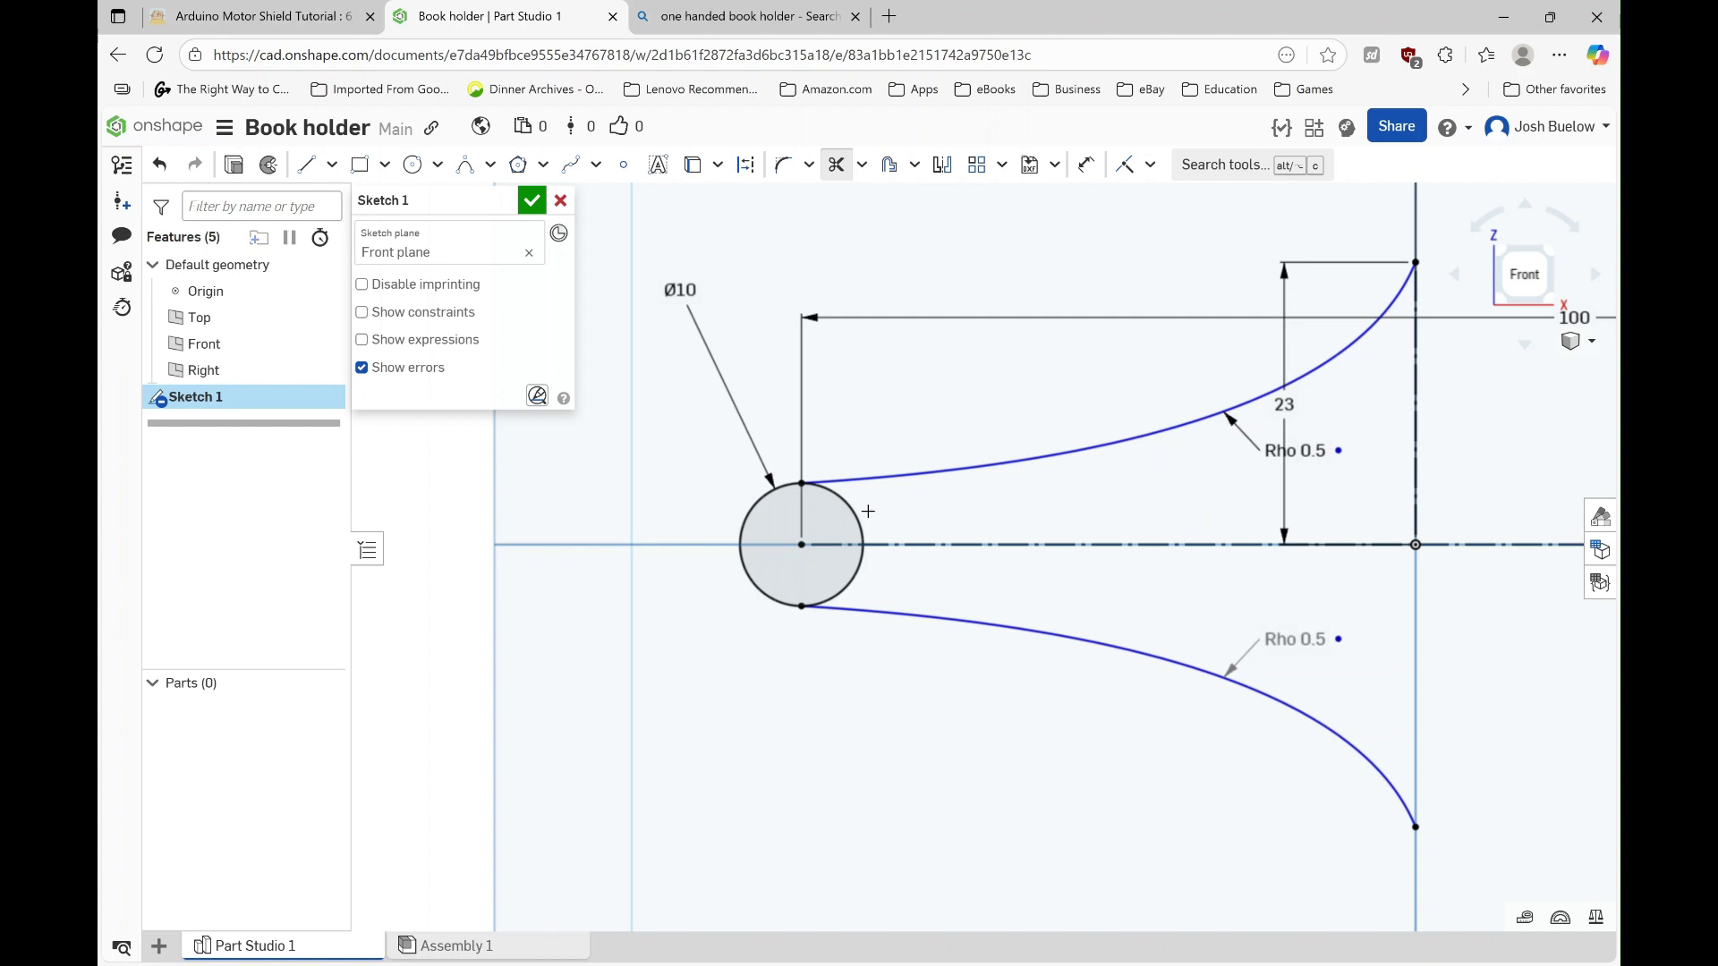
{"action": "left_click", "coordinate": [855, 514]}
{"action": "left_click", "coordinate": [851, 576]}
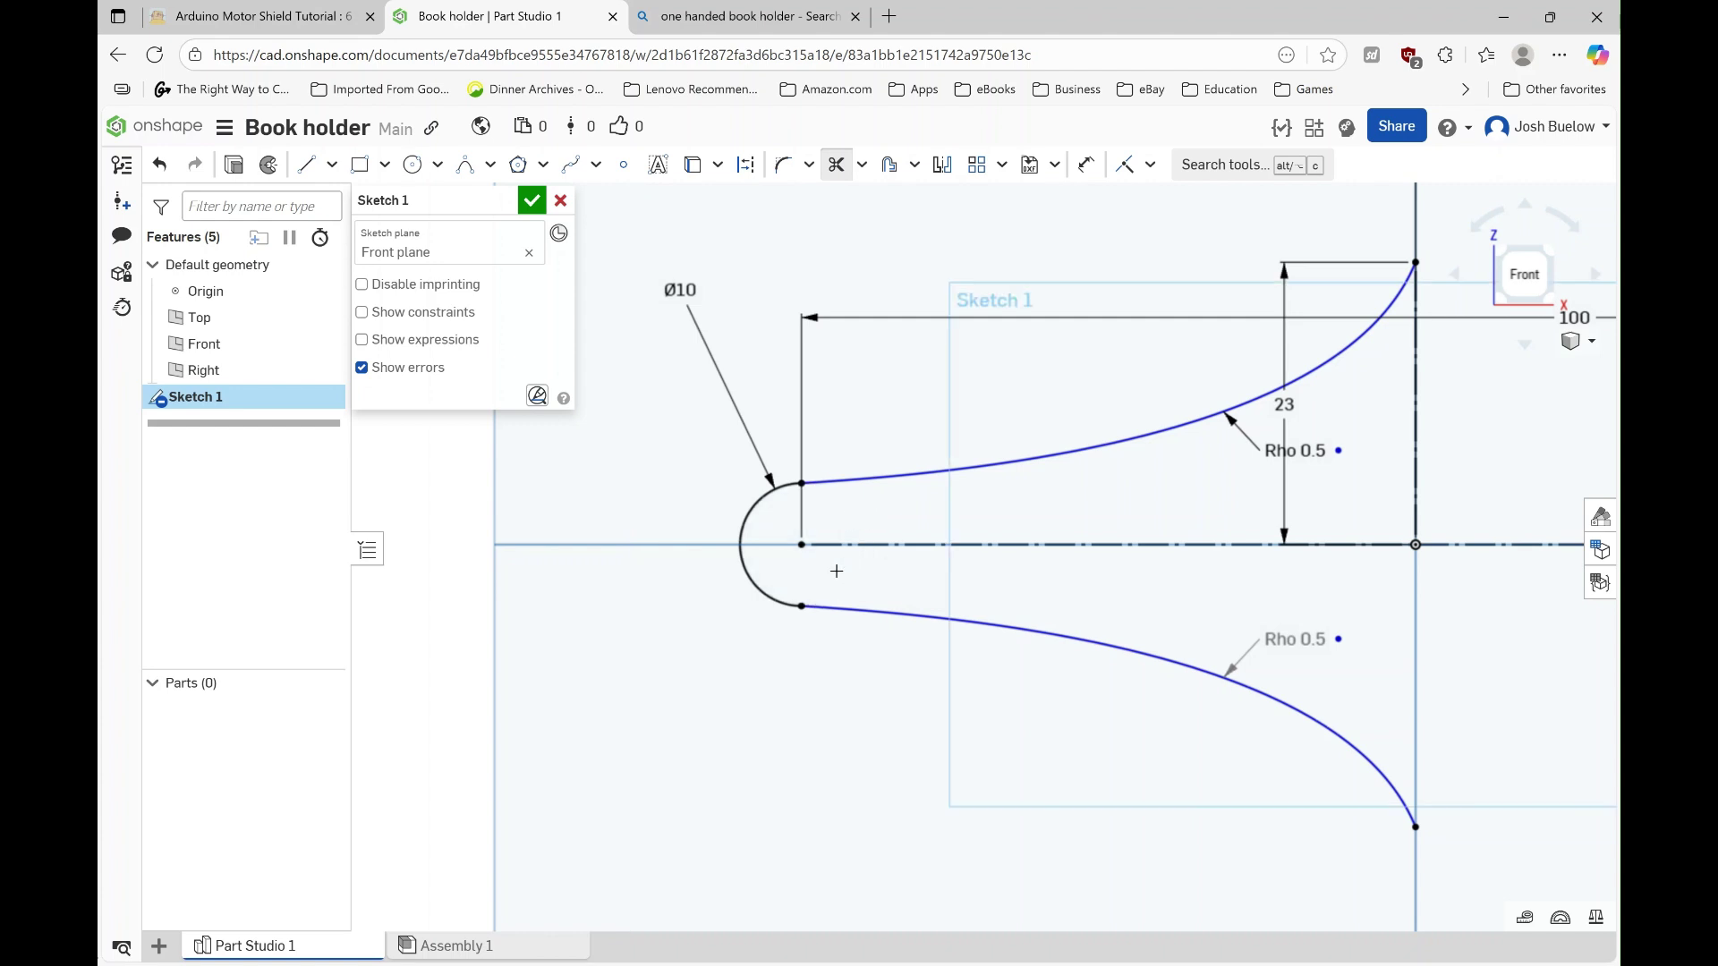
Step: Mirror both conics and the end arc across the vertical construction line to close the profile, and finish the sketch
{"action": "scroll", "coordinate": [841, 572], "scroll_direction": "down", "scroll_amount": 3}
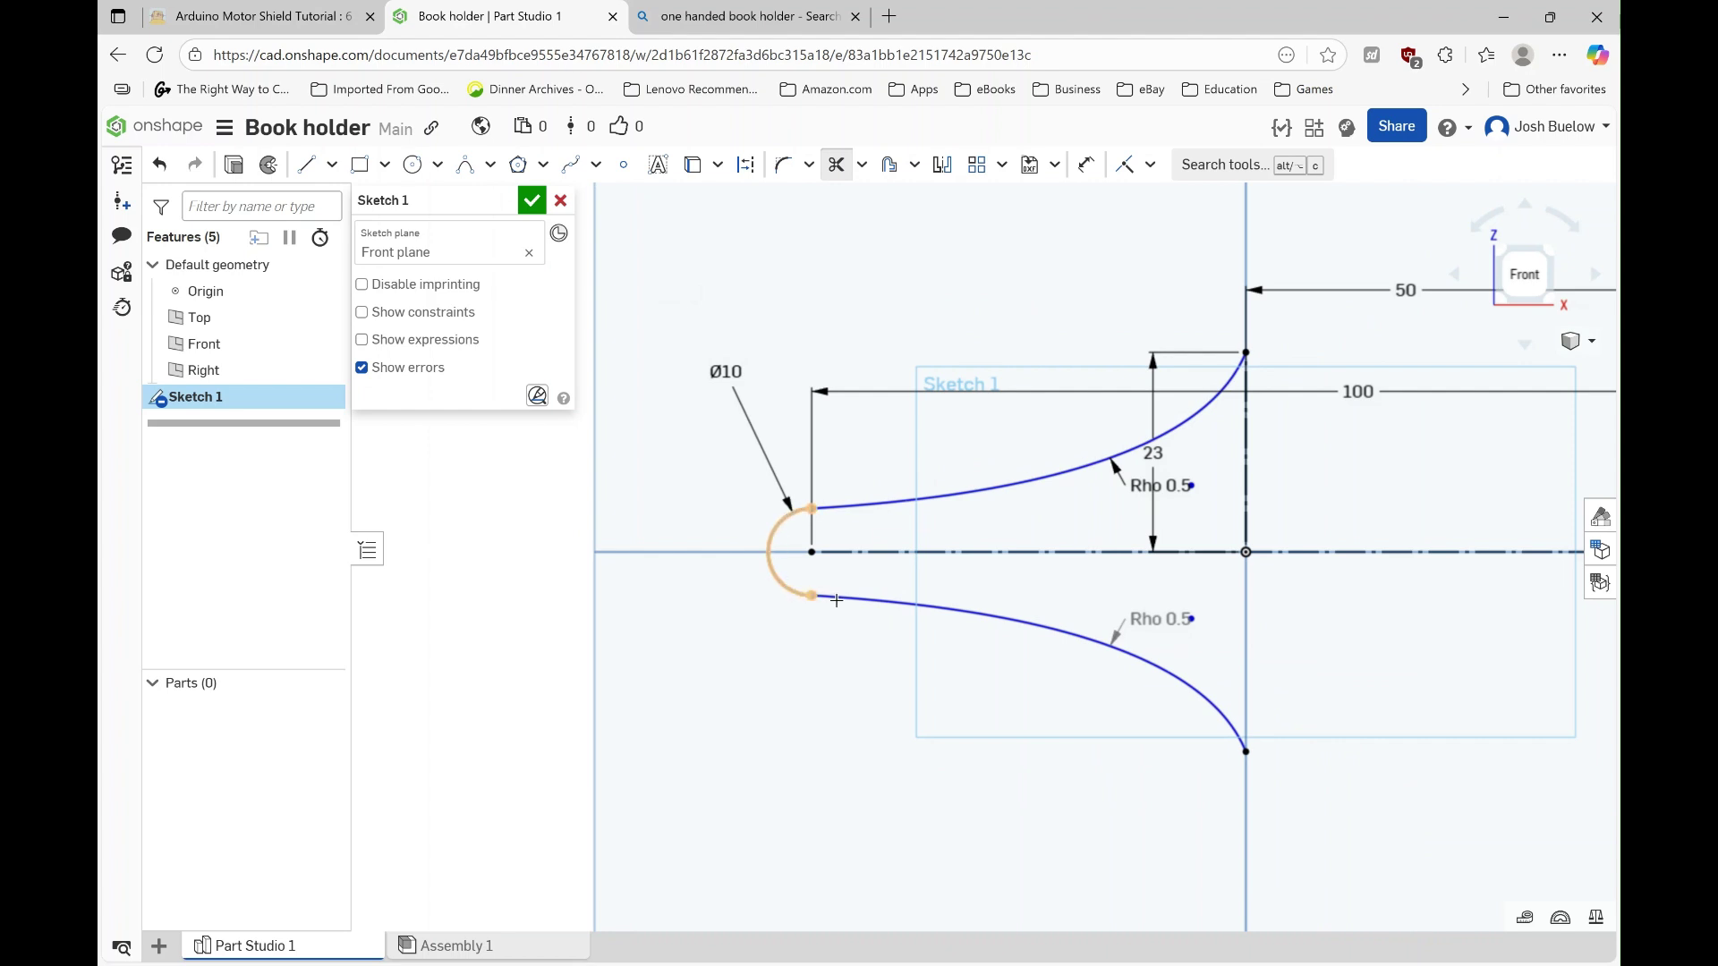
{"action": "scroll", "coordinate": [925, 706], "scroll_direction": "down", "scroll_amount": 2}
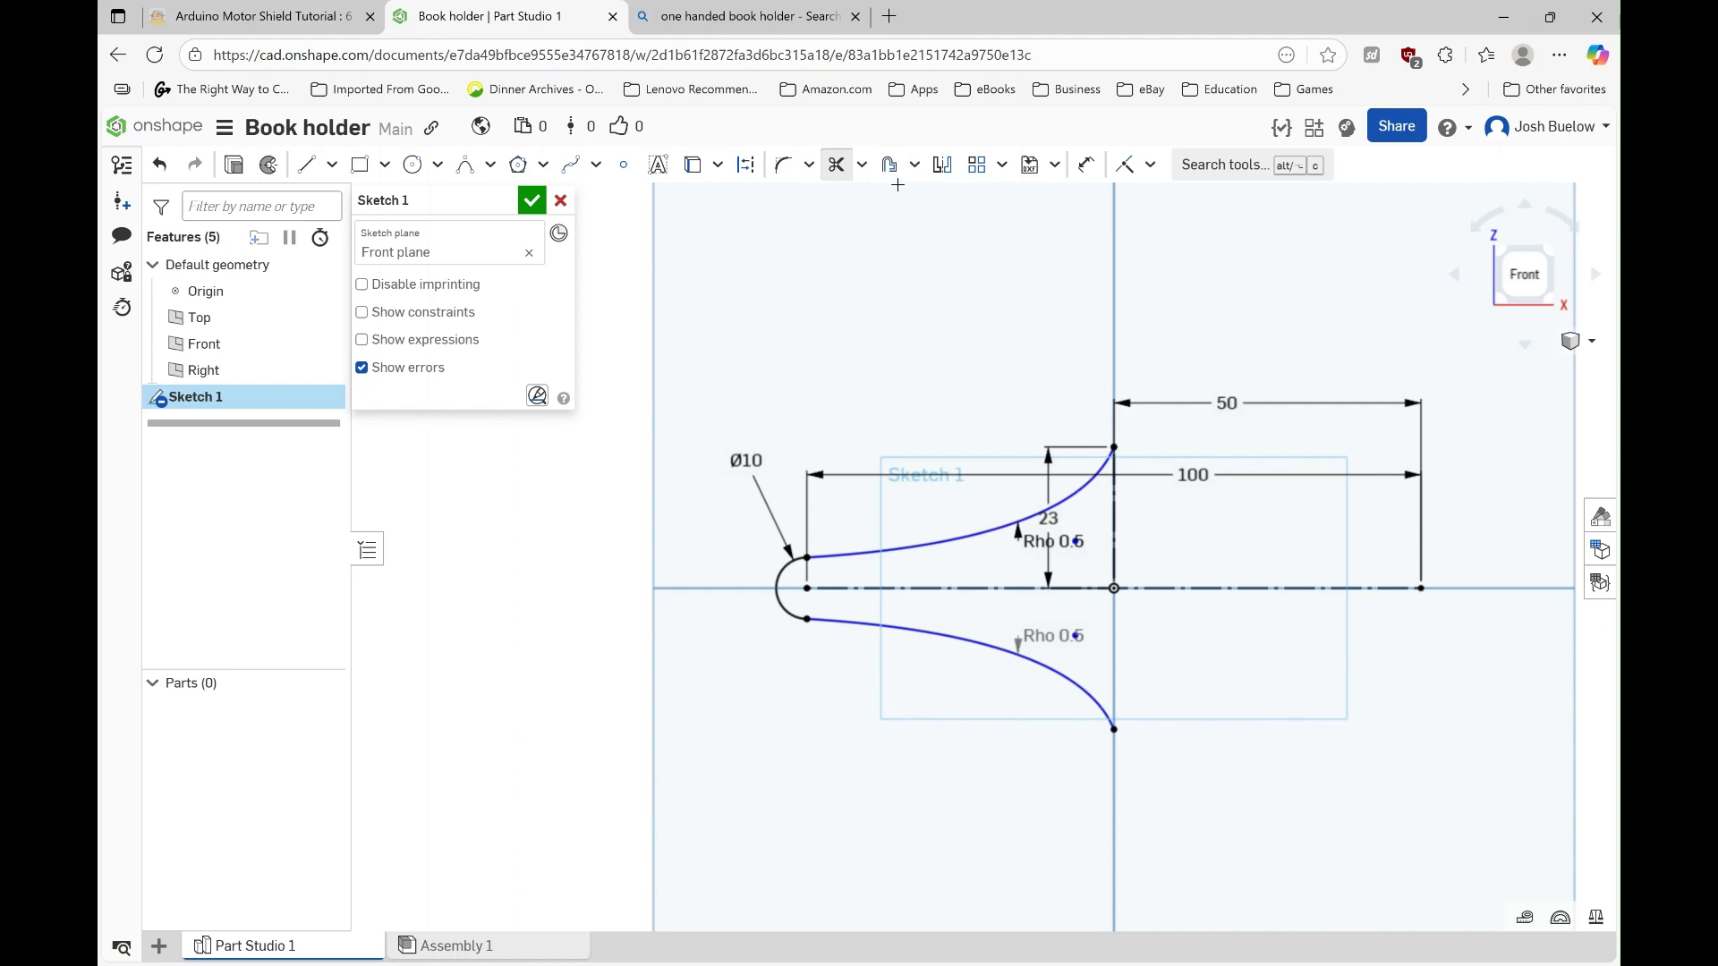
{"action": "left_click", "coordinate": [941, 165]}
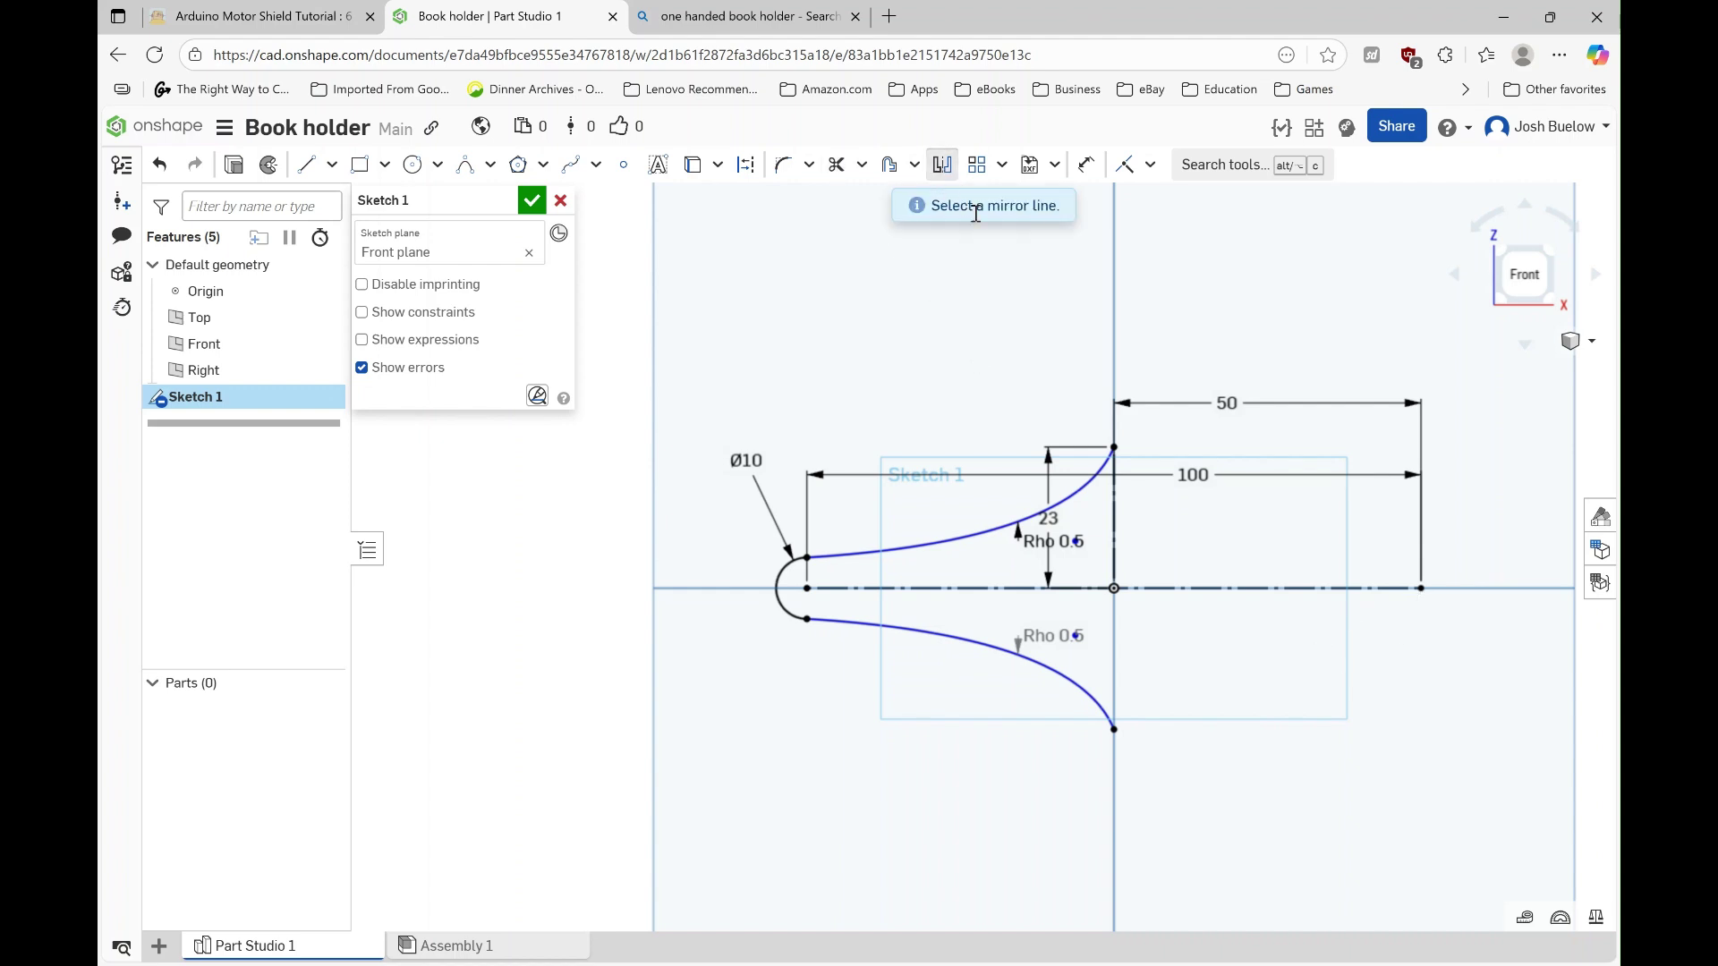
{"action": "left_click", "coordinate": [1113, 511]}
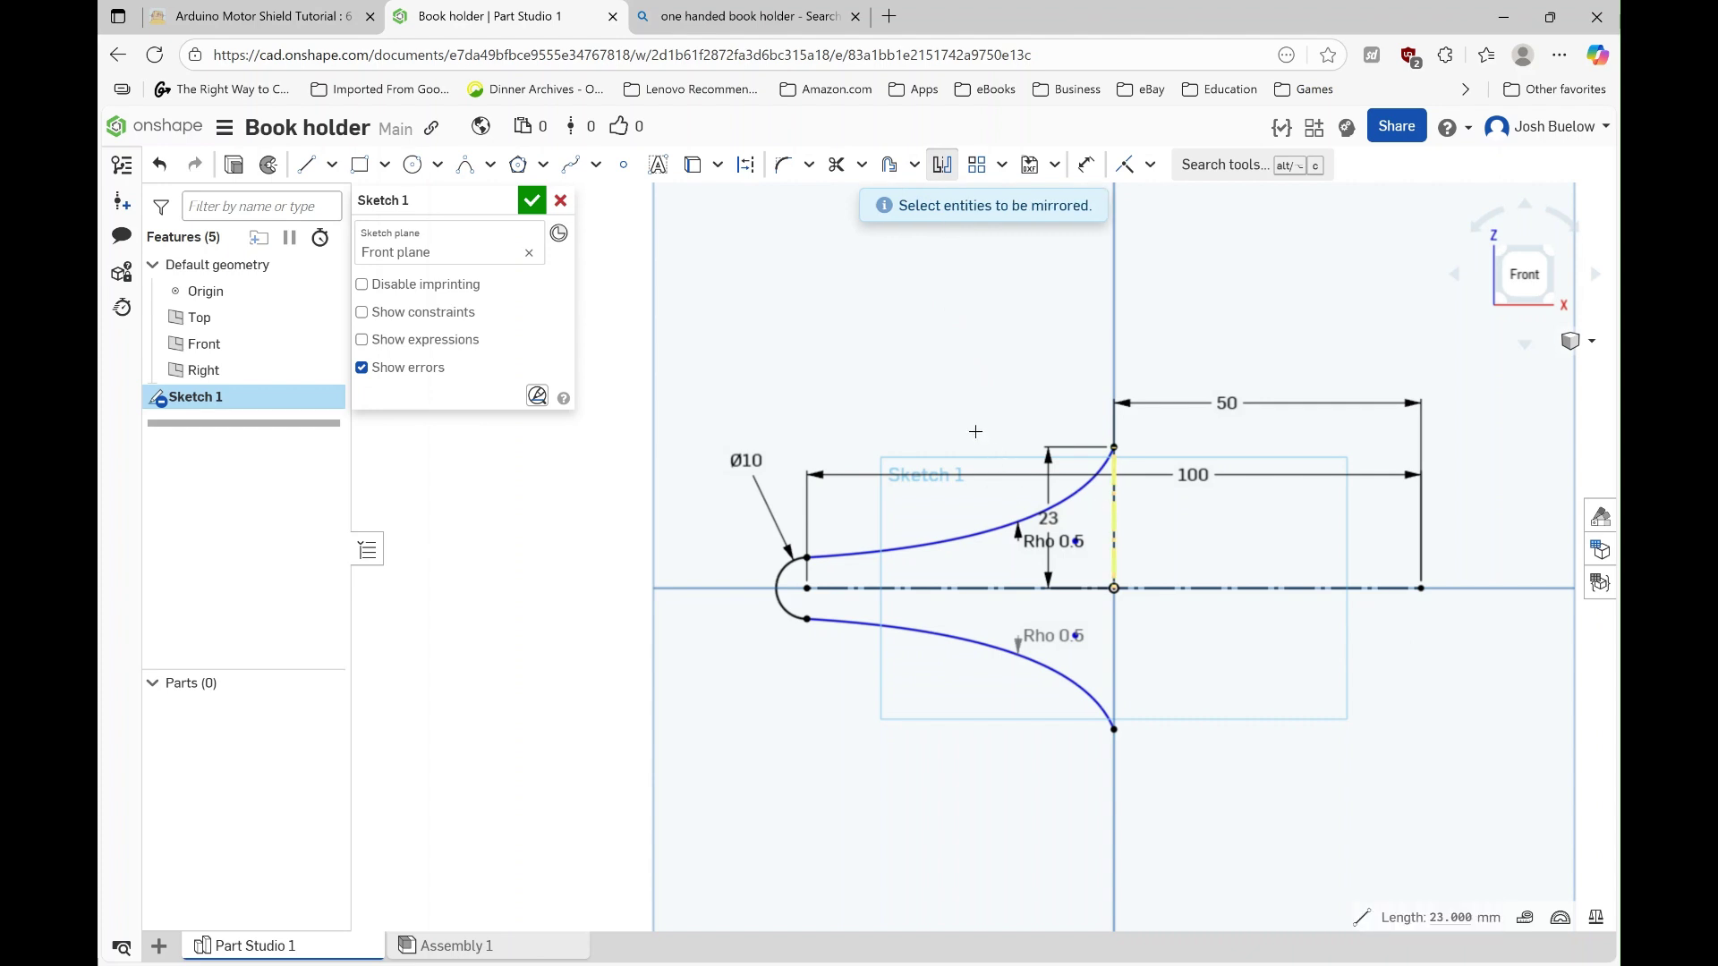
{"action": "left_click", "coordinate": [942, 531]}
{"action": "left_click", "coordinate": [859, 623]}
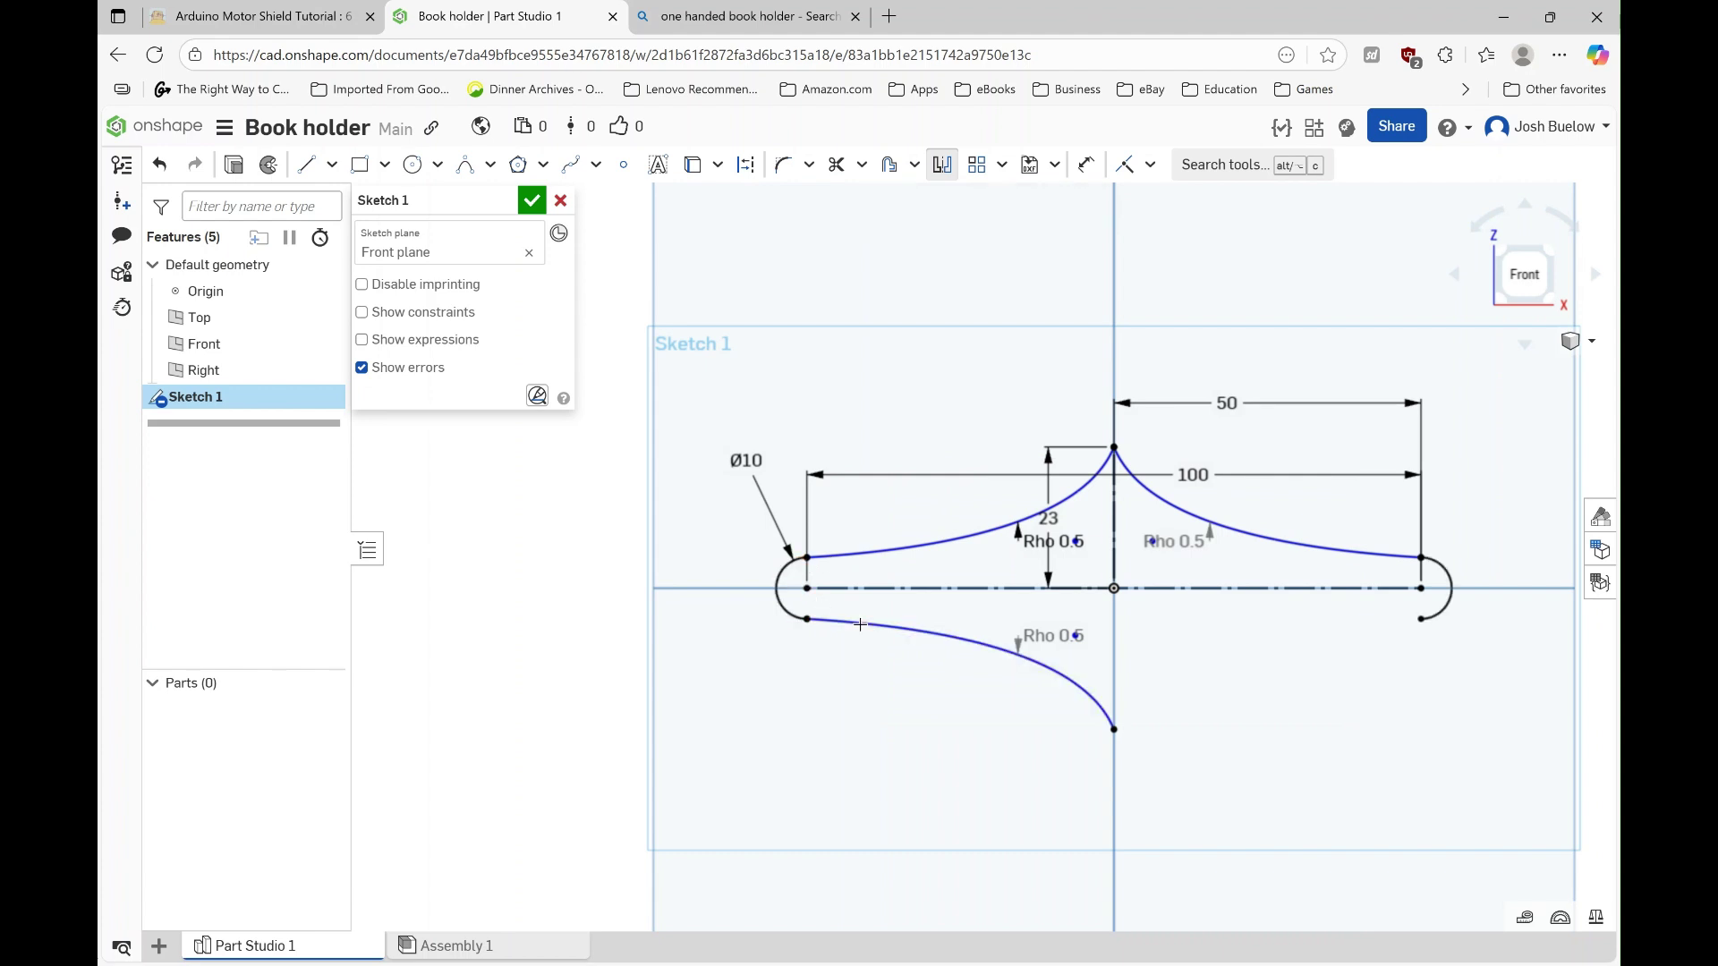
{"action": "left_click", "coordinate": [532, 202]}
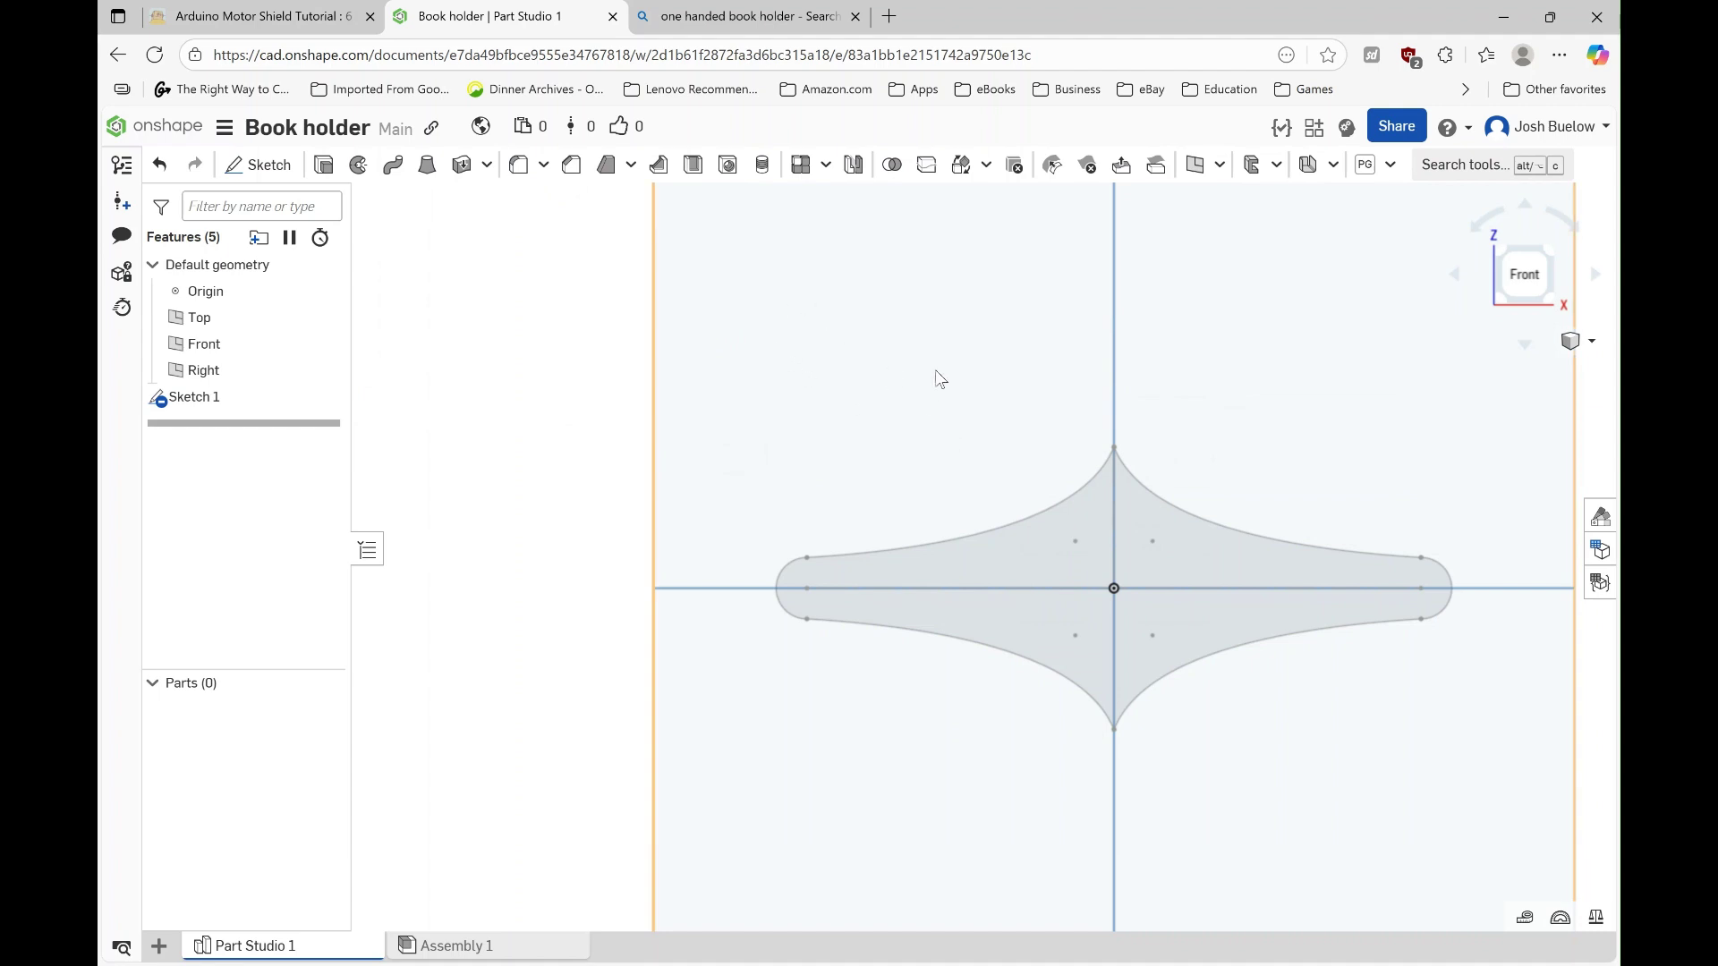
Step: Extrude the closed profile as a new solid with a blind depth of 10 mm
{"action": "left_click", "coordinate": [324, 166]}
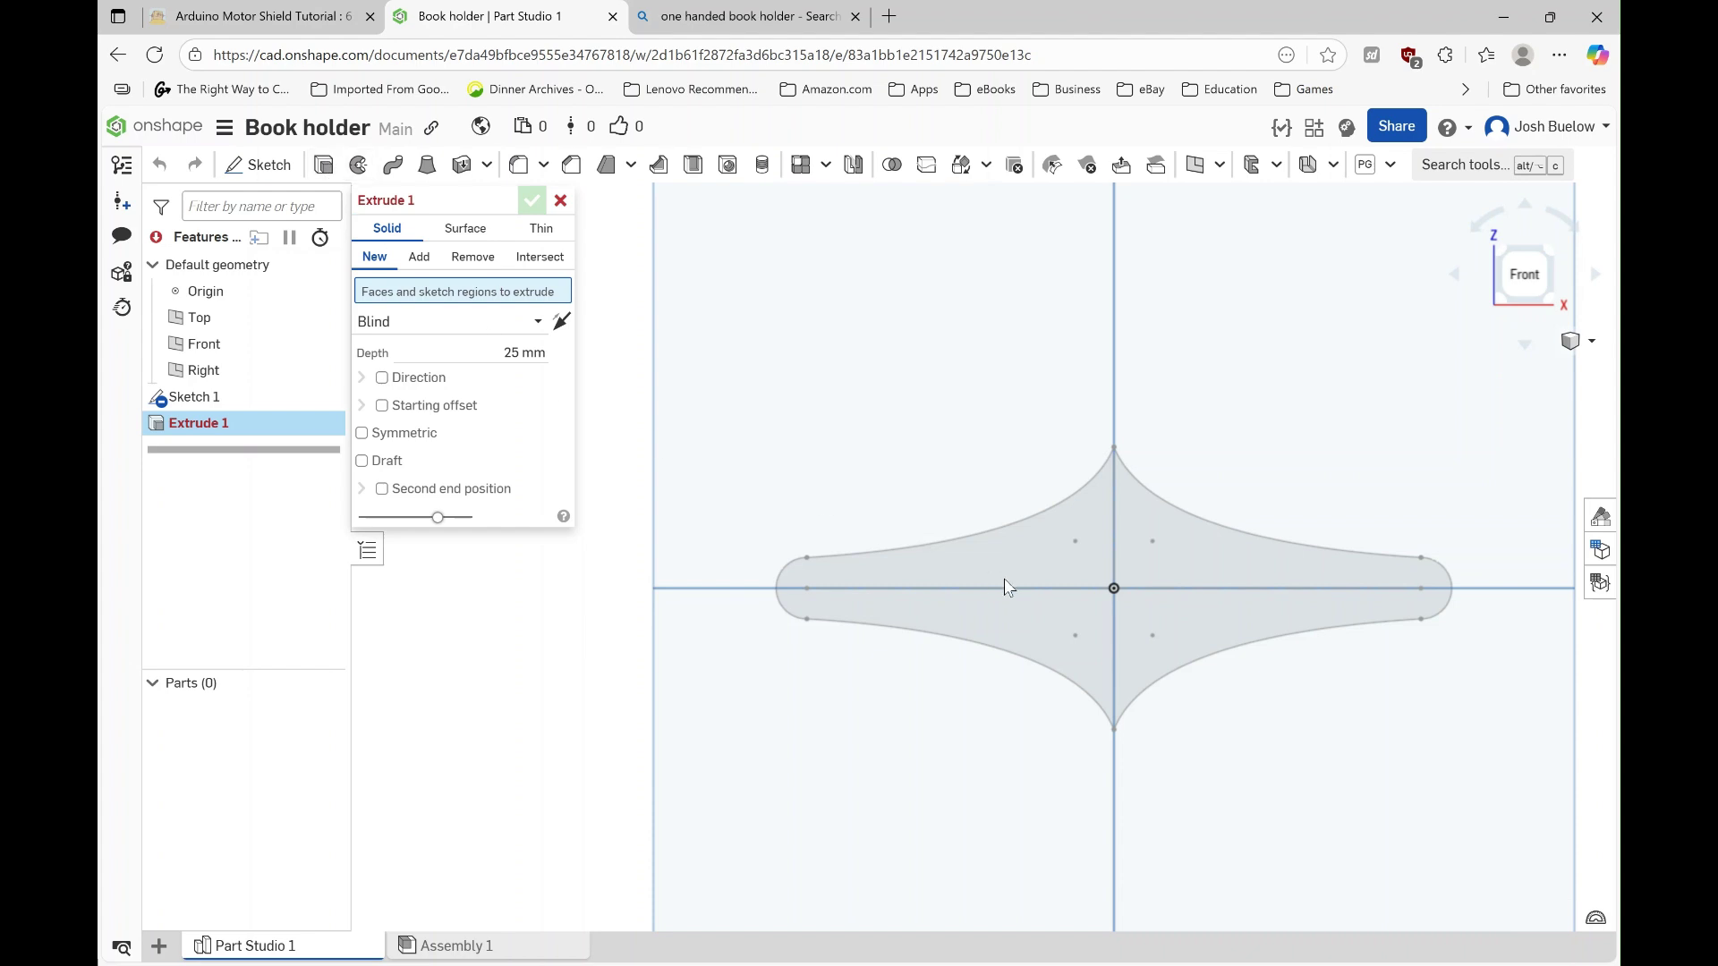
{"action": "left_click", "coordinate": [1032, 572]}
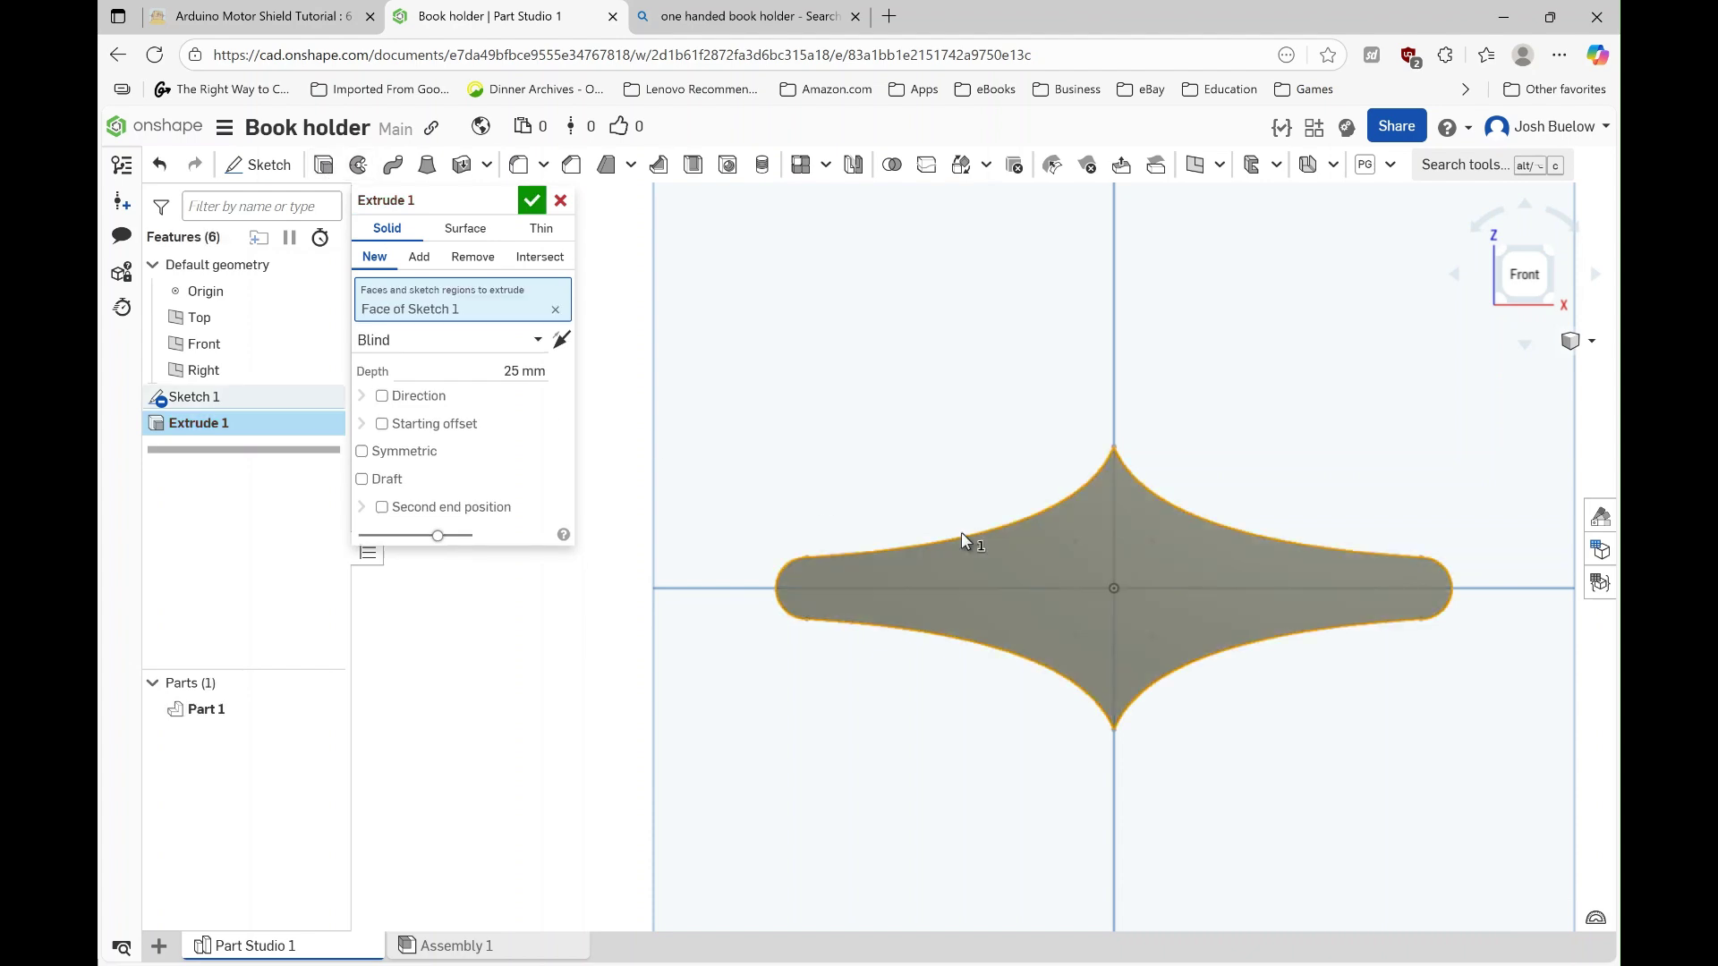
{"action": "left_click", "coordinate": [507, 370]}
{"action": "triple_click", "coordinate": [509, 370]}
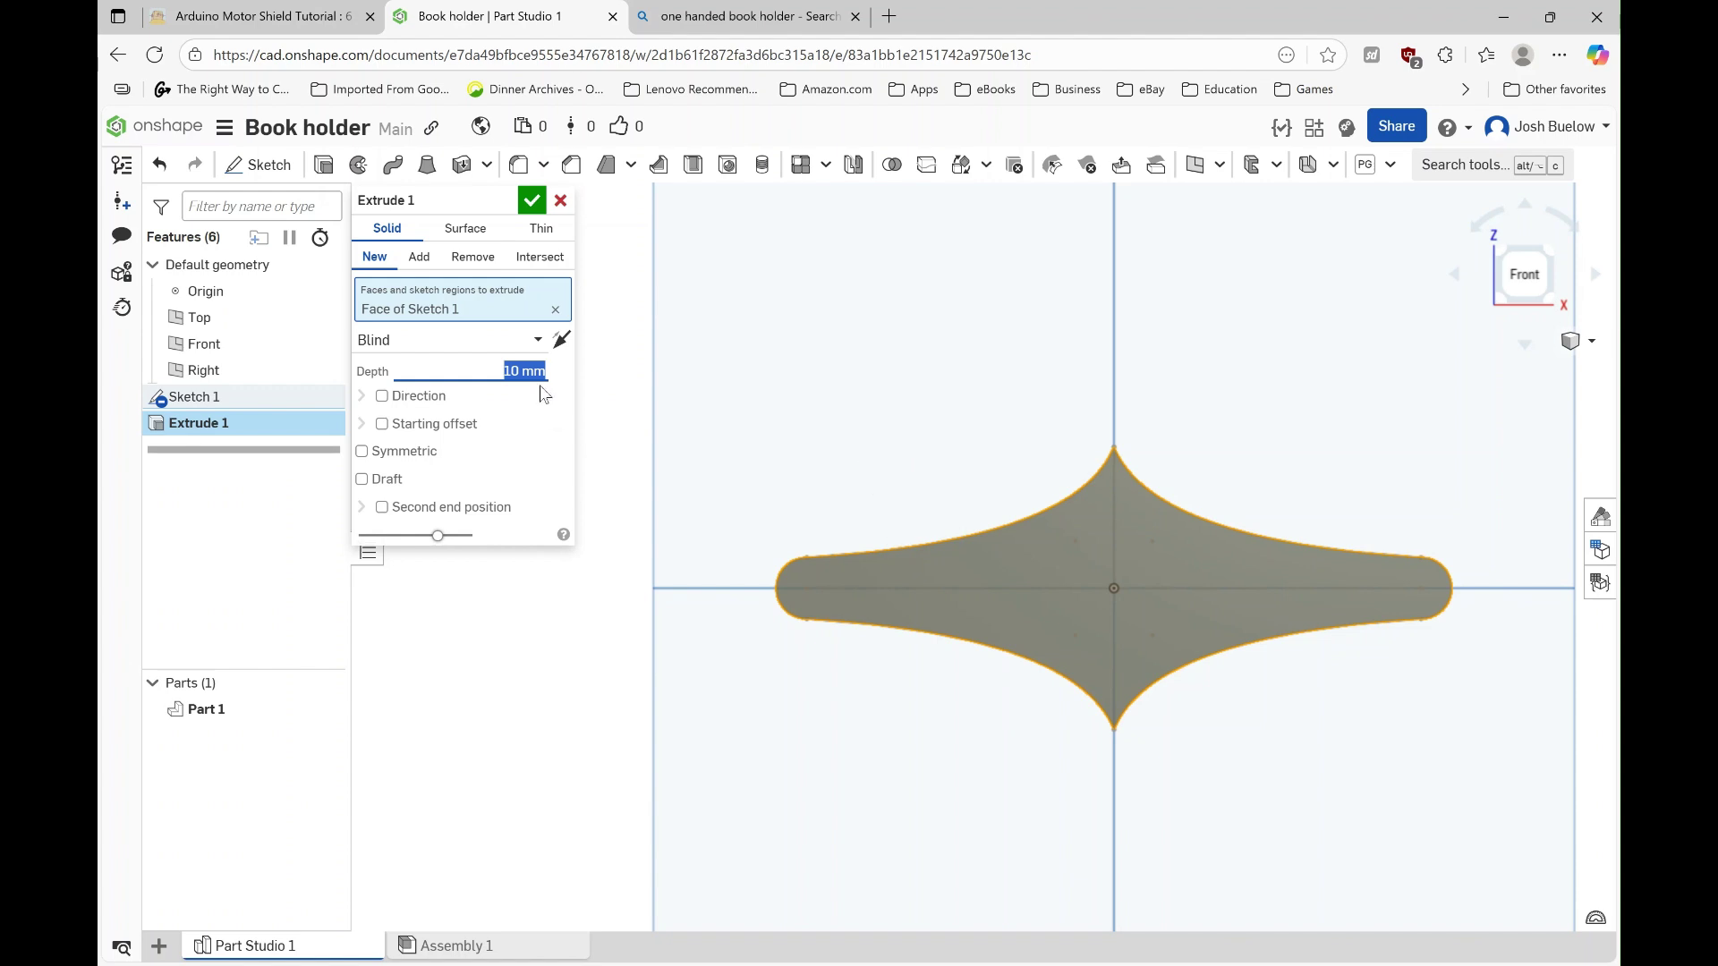
{"action": "left_click", "coordinate": [530, 200]}
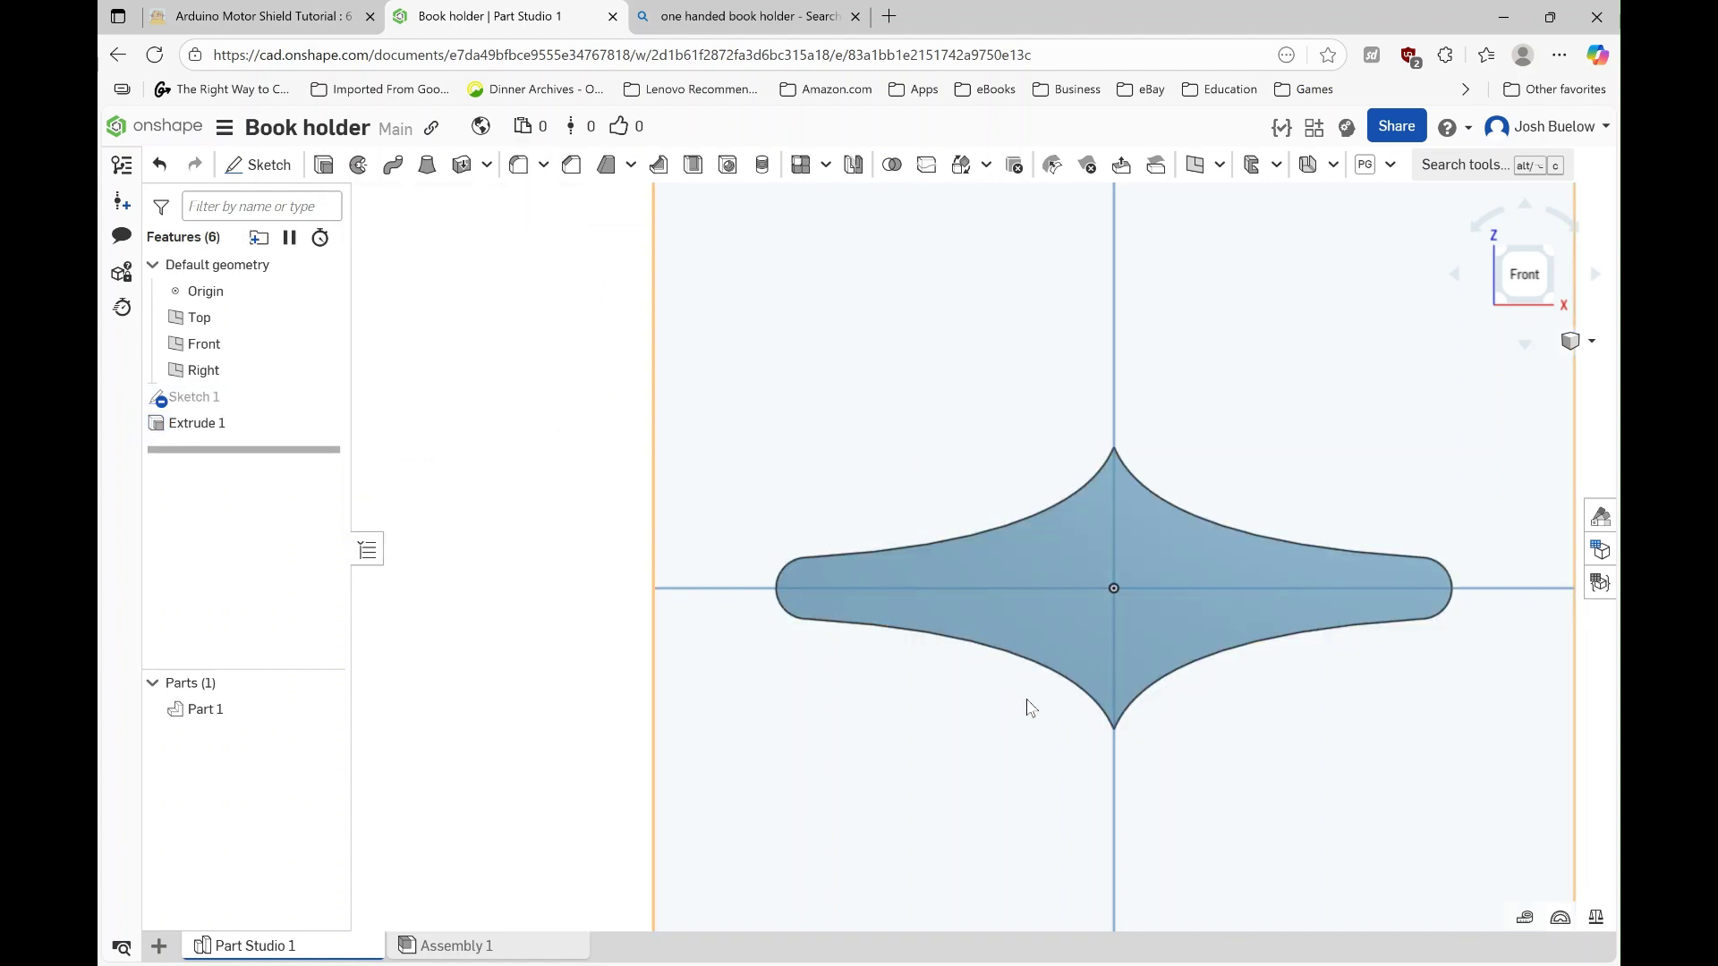
Step: Browse the Bing image results for "one handed book holder" to study holder shapes, and return to the Onshape Part Studio
{"action": "scroll", "coordinate": [698, 639], "scroll_direction": "up", "scroll_amount": 1}
{"action": "scroll", "coordinate": [699, 660], "scroll_direction": "down", "scroll_amount": 1}
{"action": "right_click_drag", "start_coordinate": [700, 659], "coordinate": [835, 605]}
{"action": "left_click", "coordinate": [688, 8]}
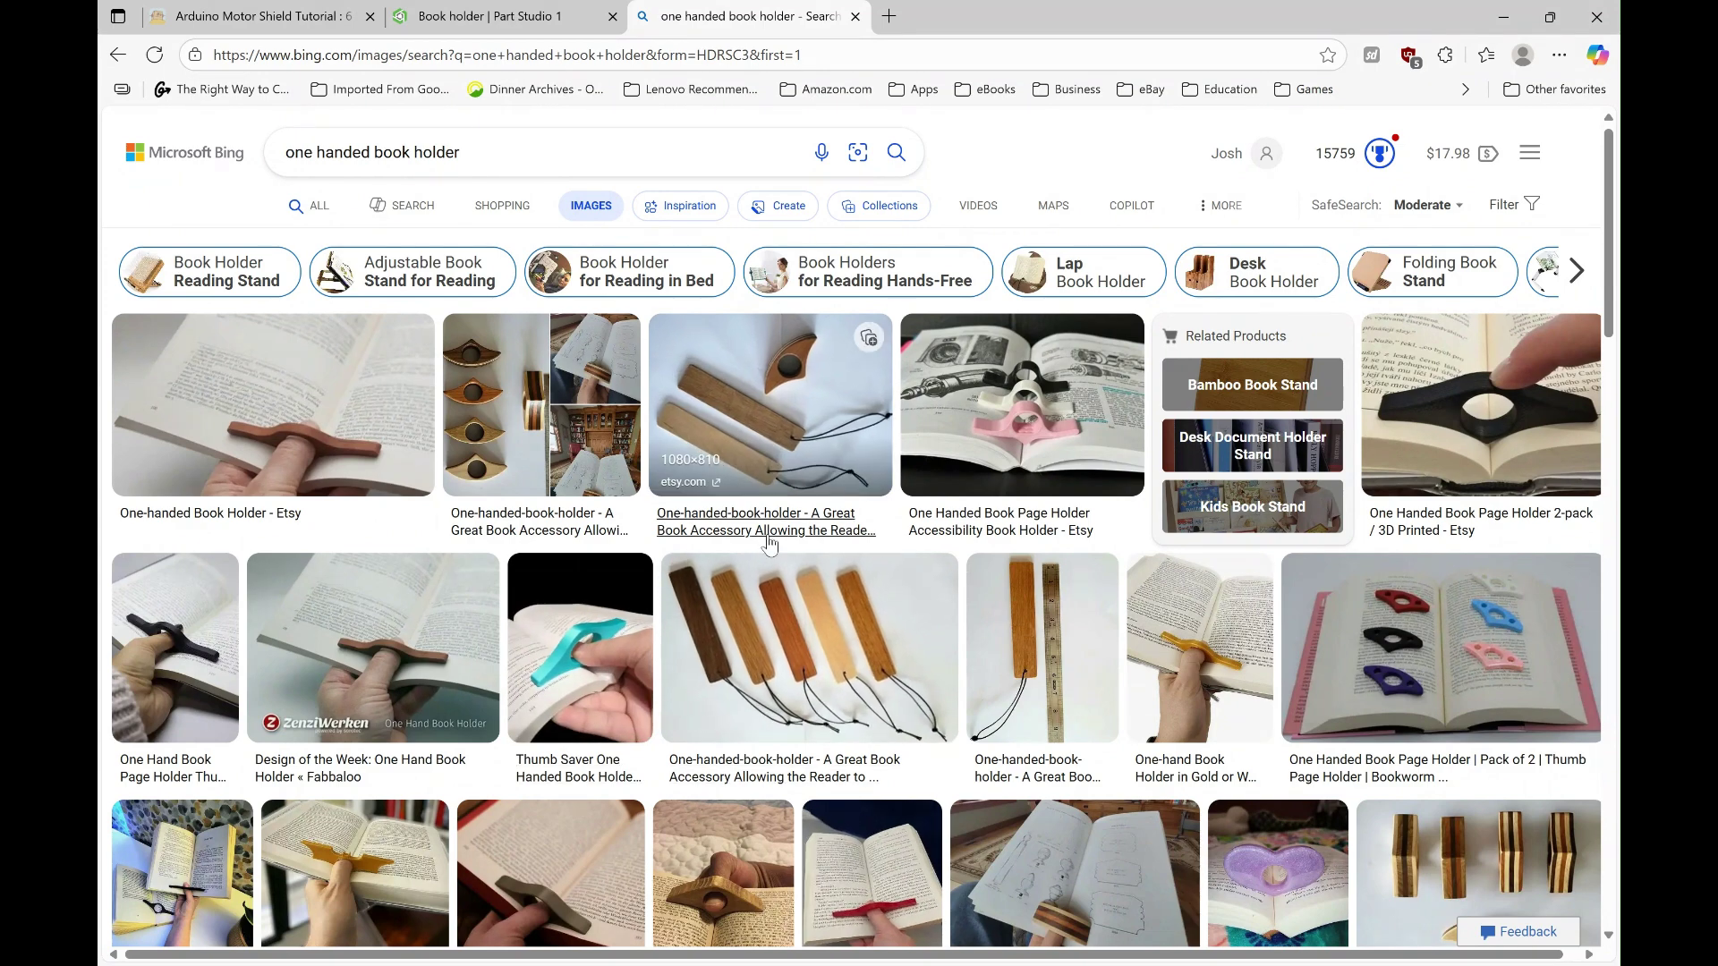
{"action": "scroll", "coordinate": [750, 540], "scroll_direction": "down", "scroll_amount": 2}
{"action": "scroll", "coordinate": [749, 540], "scroll_direction": "down", "scroll_amount": 1}
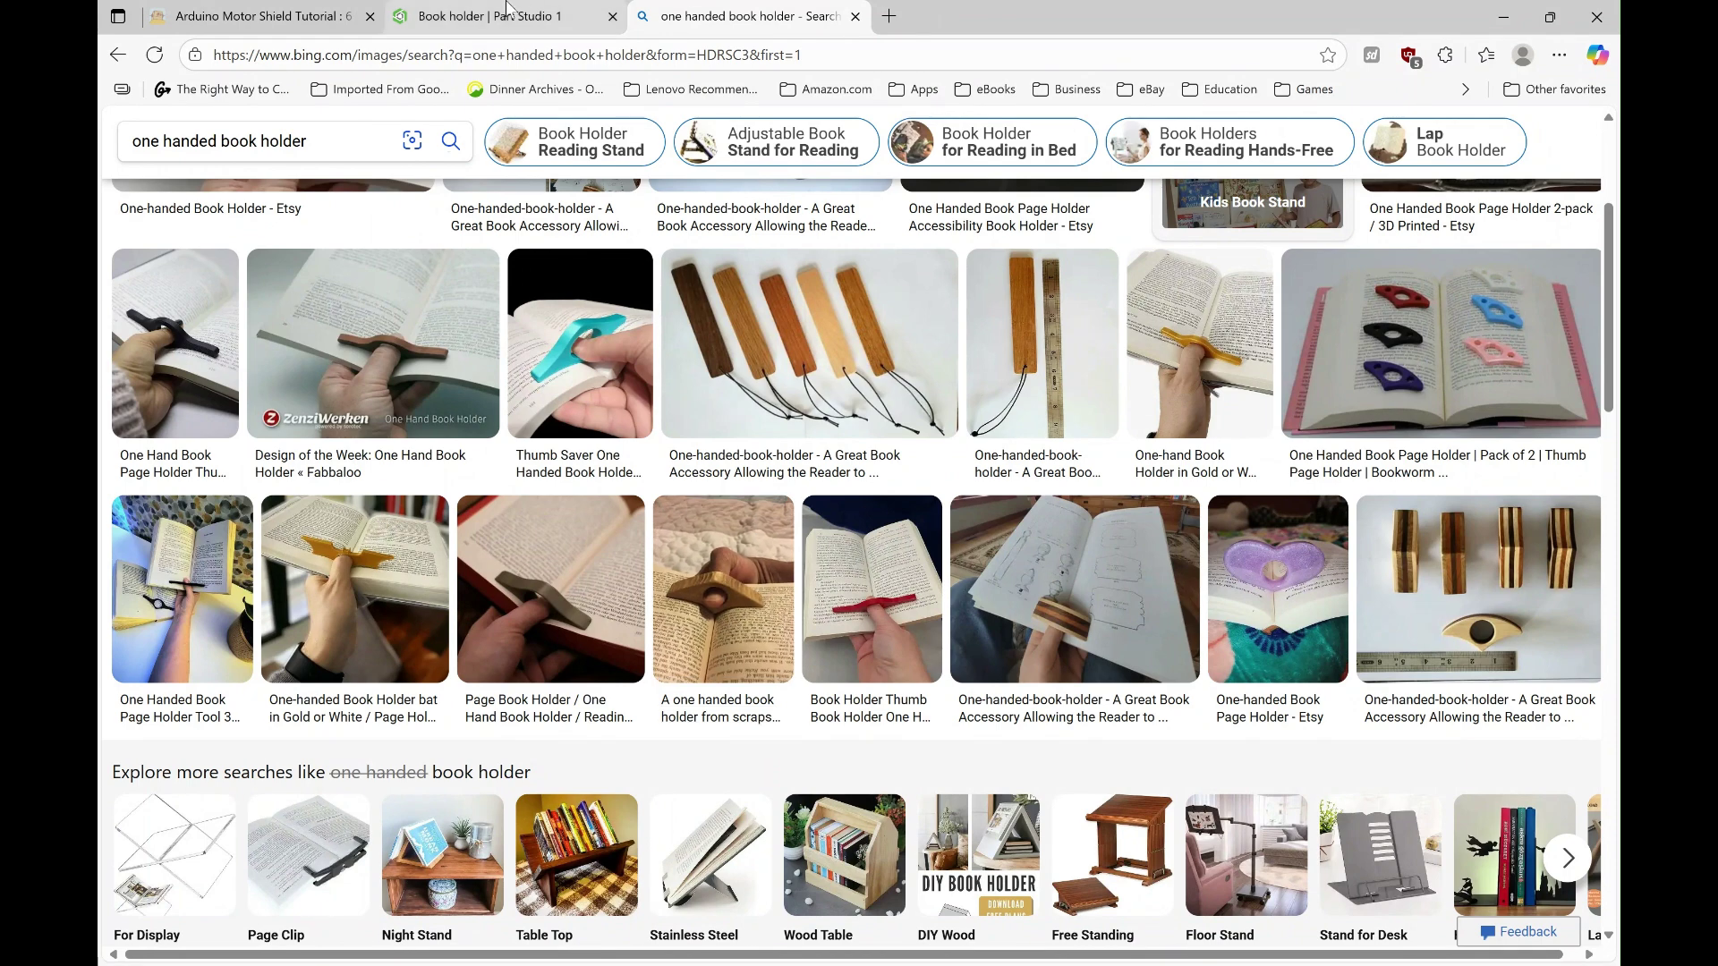
{"action": "left_click", "coordinate": [525, 27]}
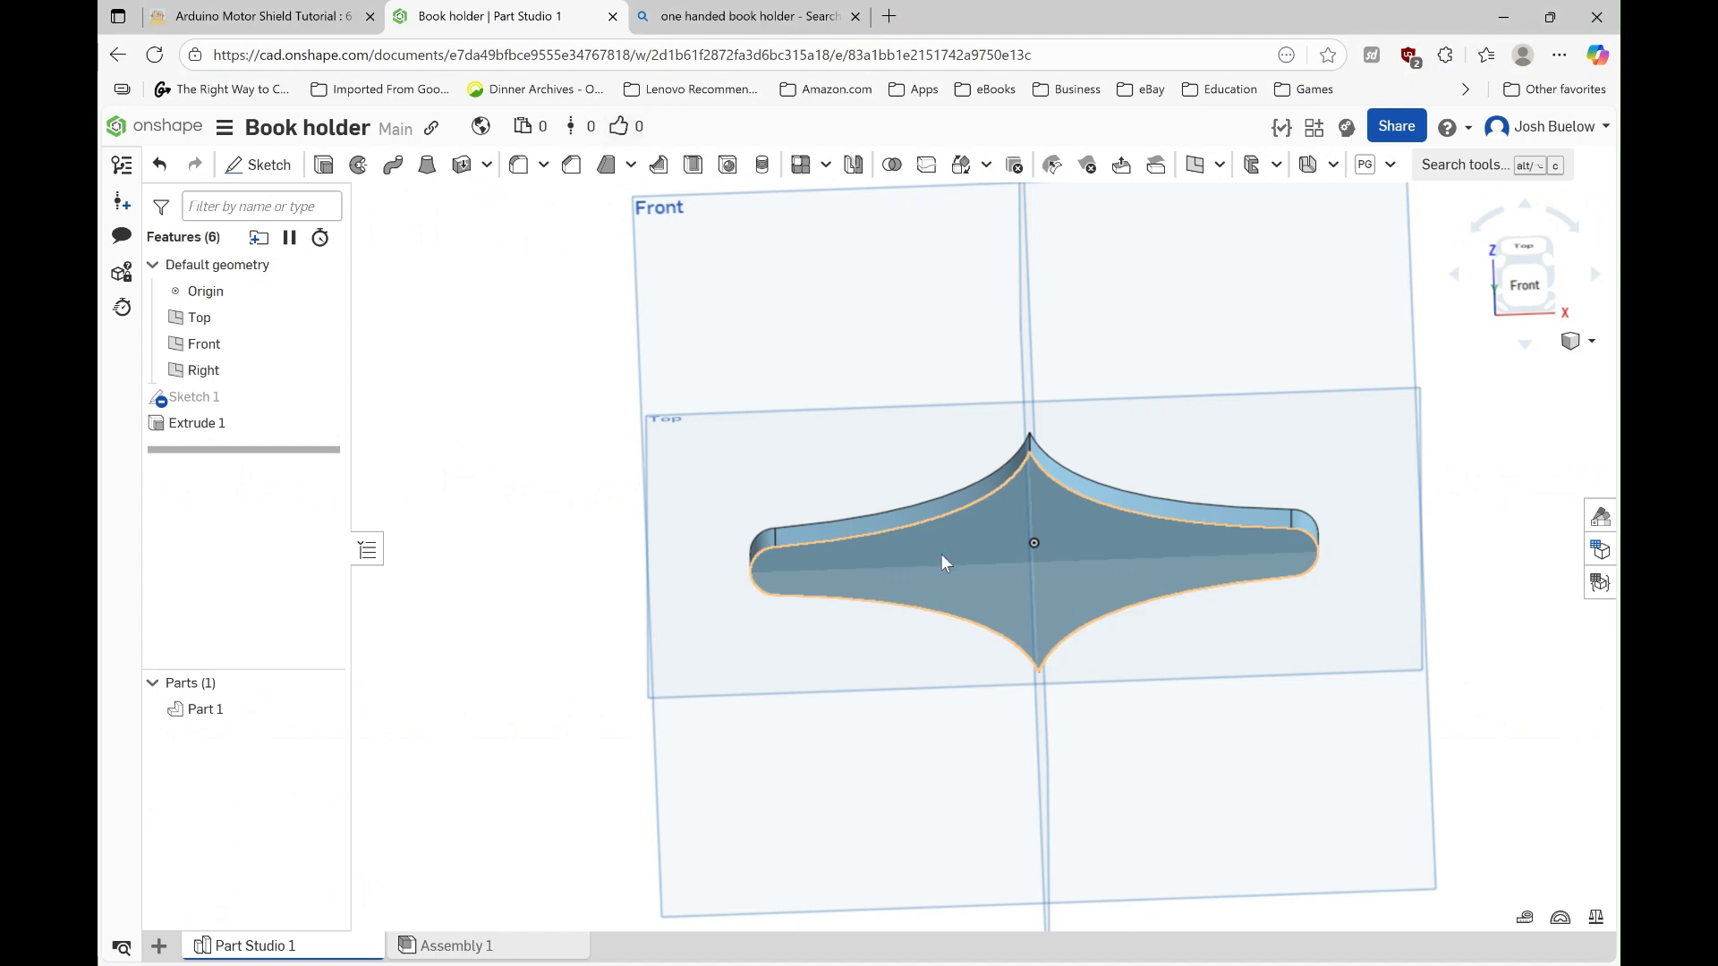
Step: Show Sketch 1 and set up a Line angle plane using its vertical construction line and the Front plane
{"action": "right_click_drag", "start_coordinate": [863, 553], "coordinate": [886, 588]}
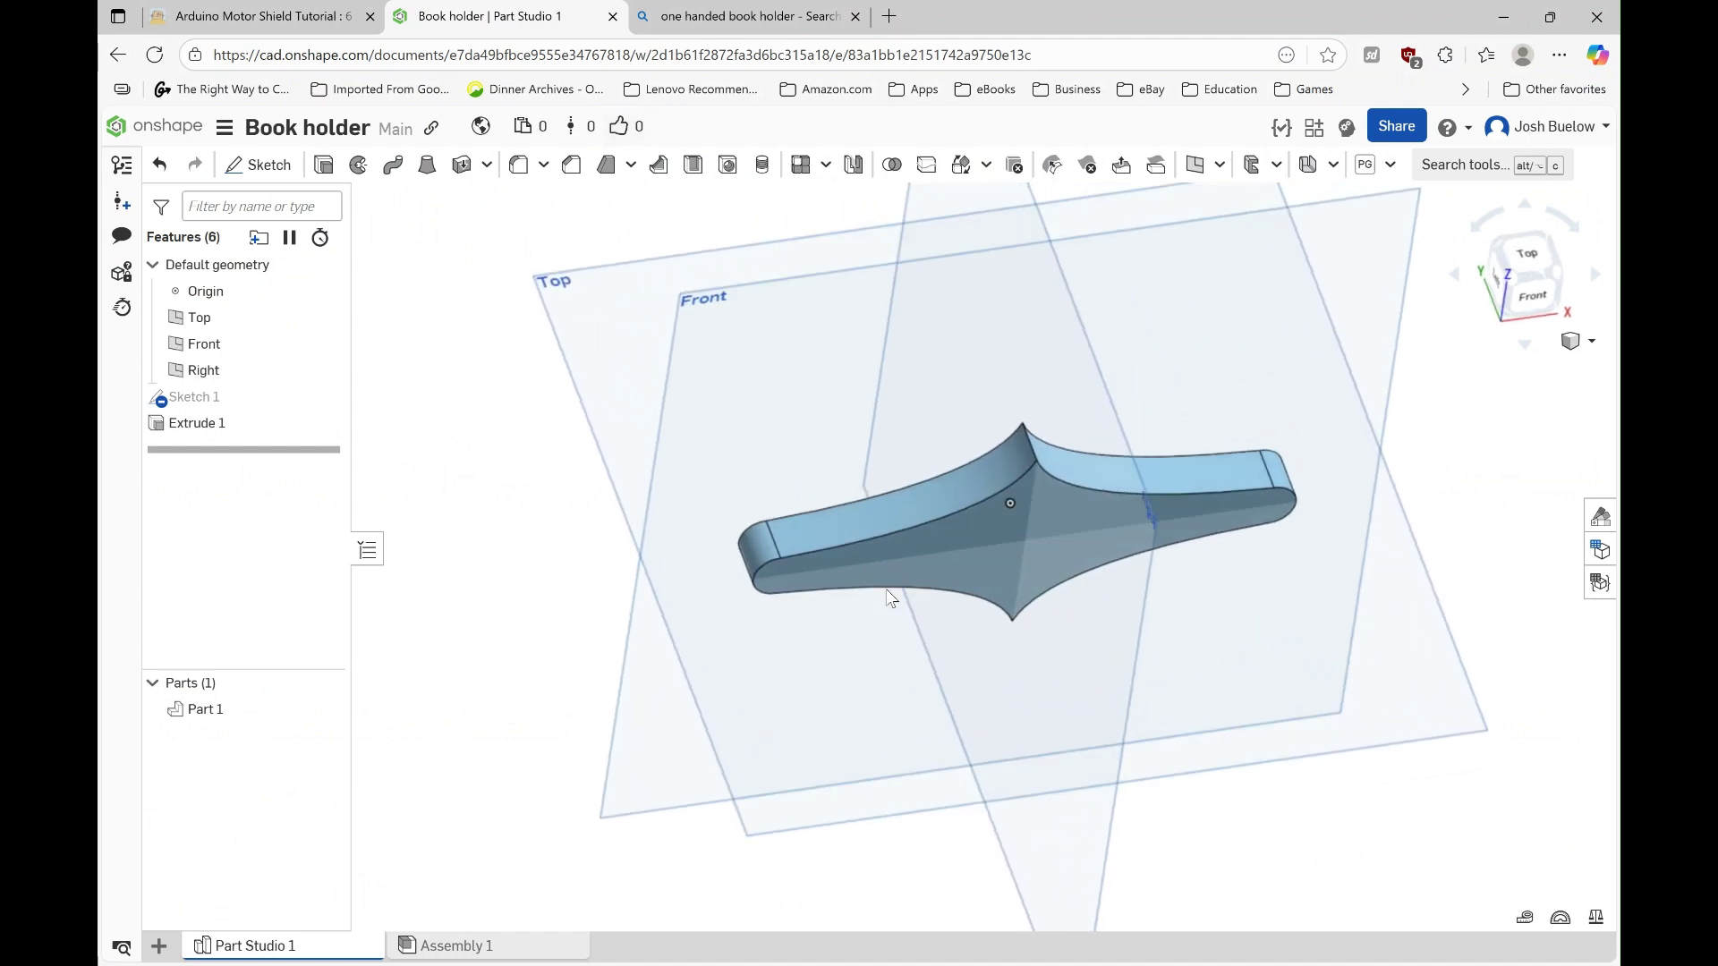
{"action": "right_click_drag", "start_coordinate": [690, 495], "coordinate": [735, 598]}
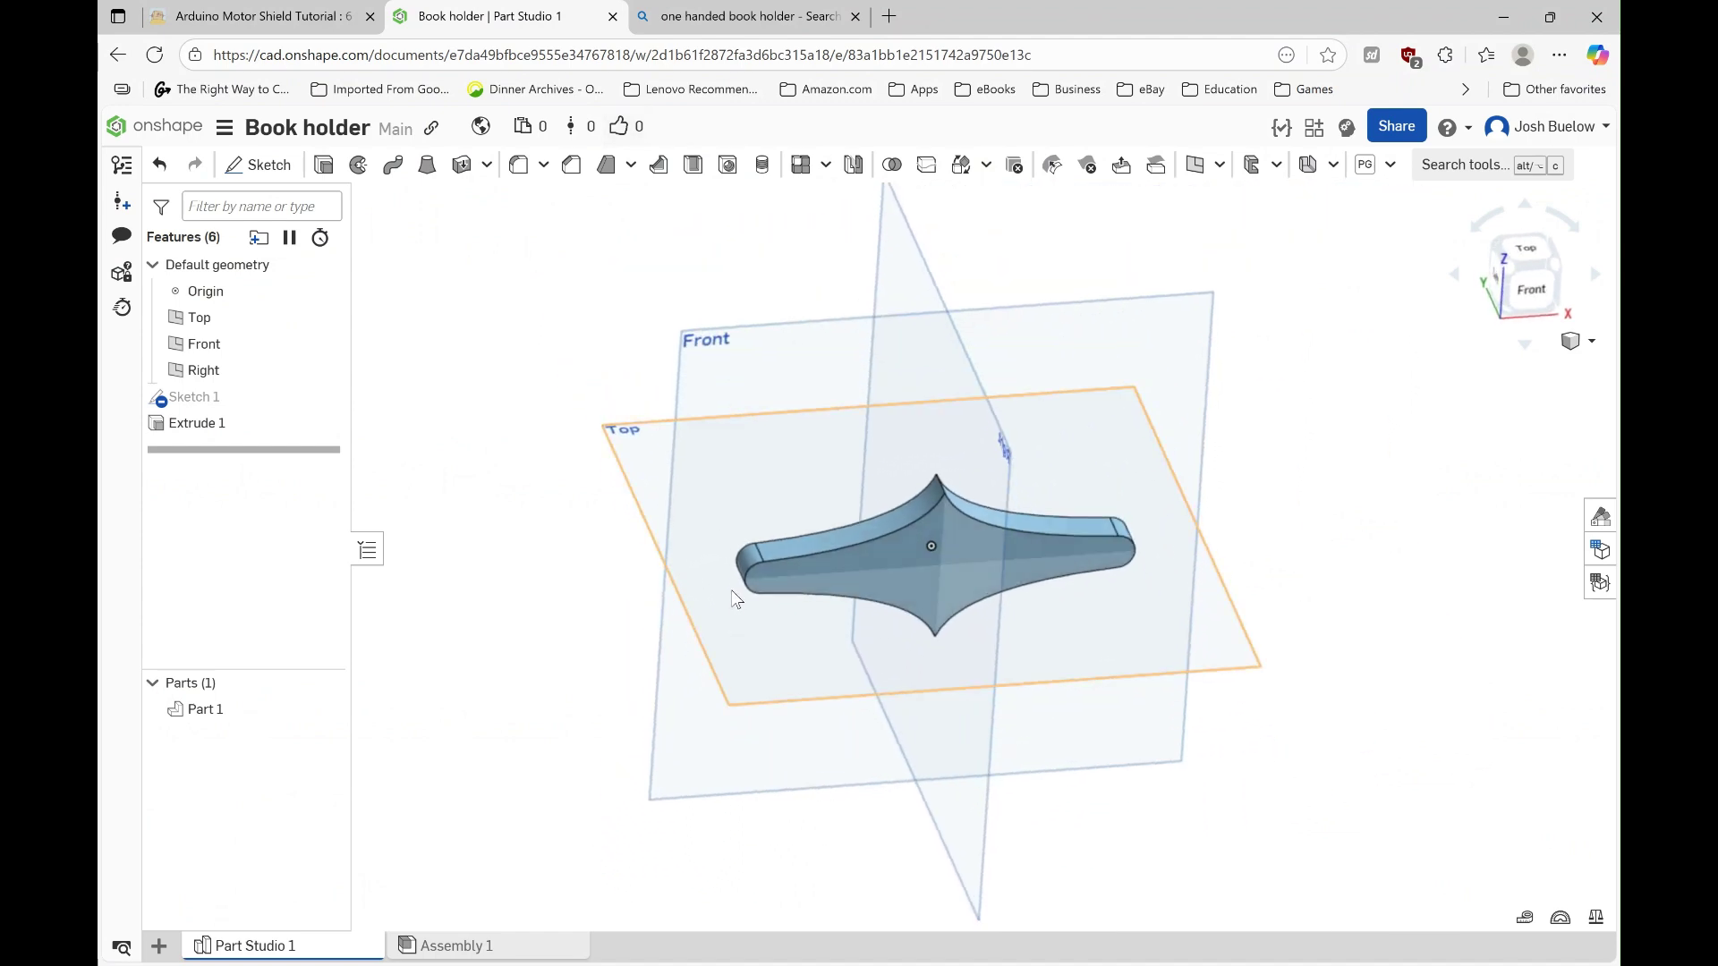
{"action": "right_click_drag", "start_coordinate": [642, 477], "coordinate": [1056, 445]}
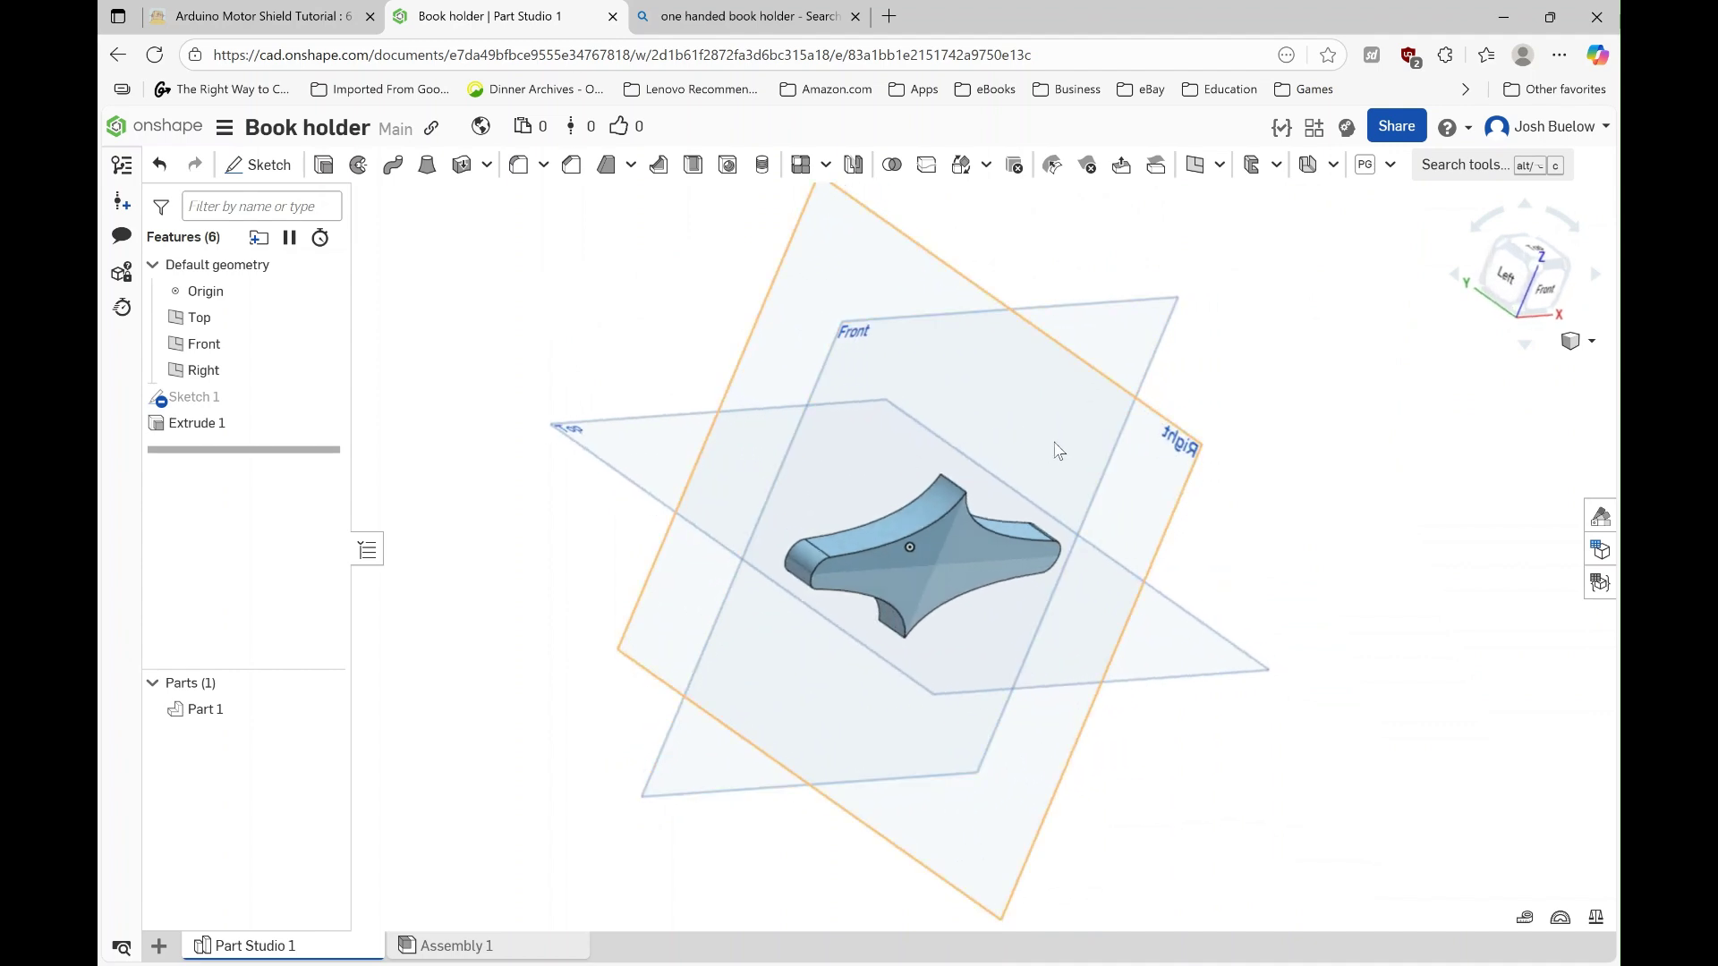
{"action": "right_click_drag", "start_coordinate": [727, 483], "coordinate": [678, 514]}
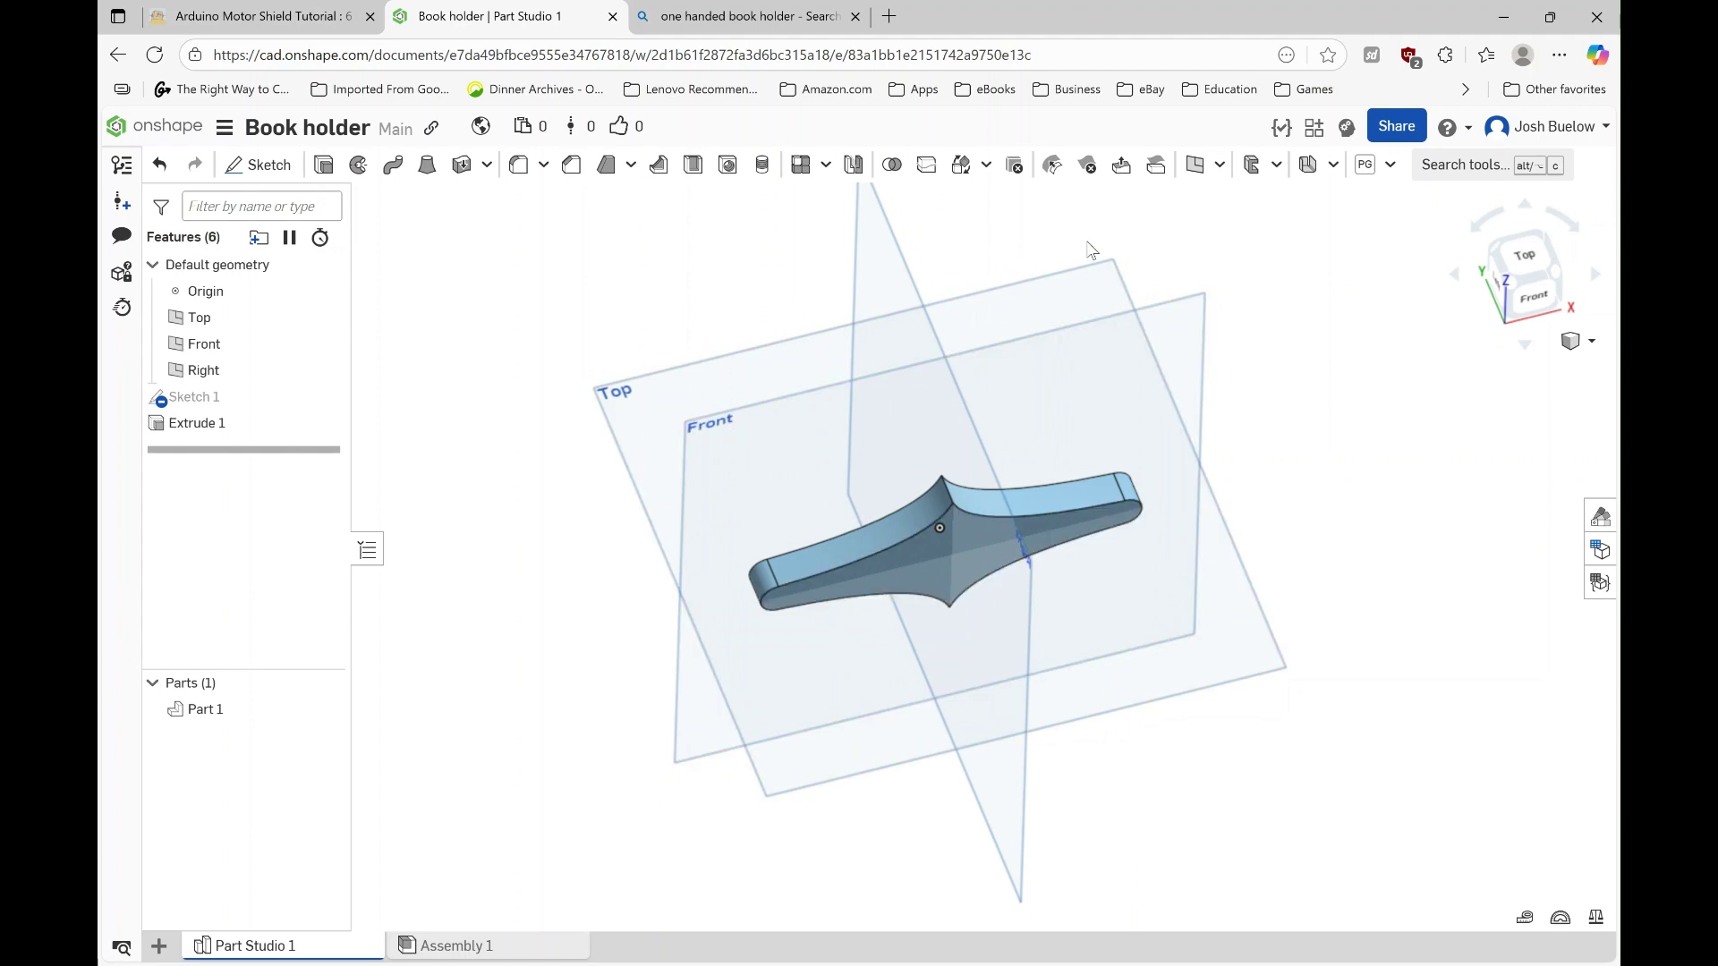
{"action": "left_click", "coordinate": [1195, 164]}
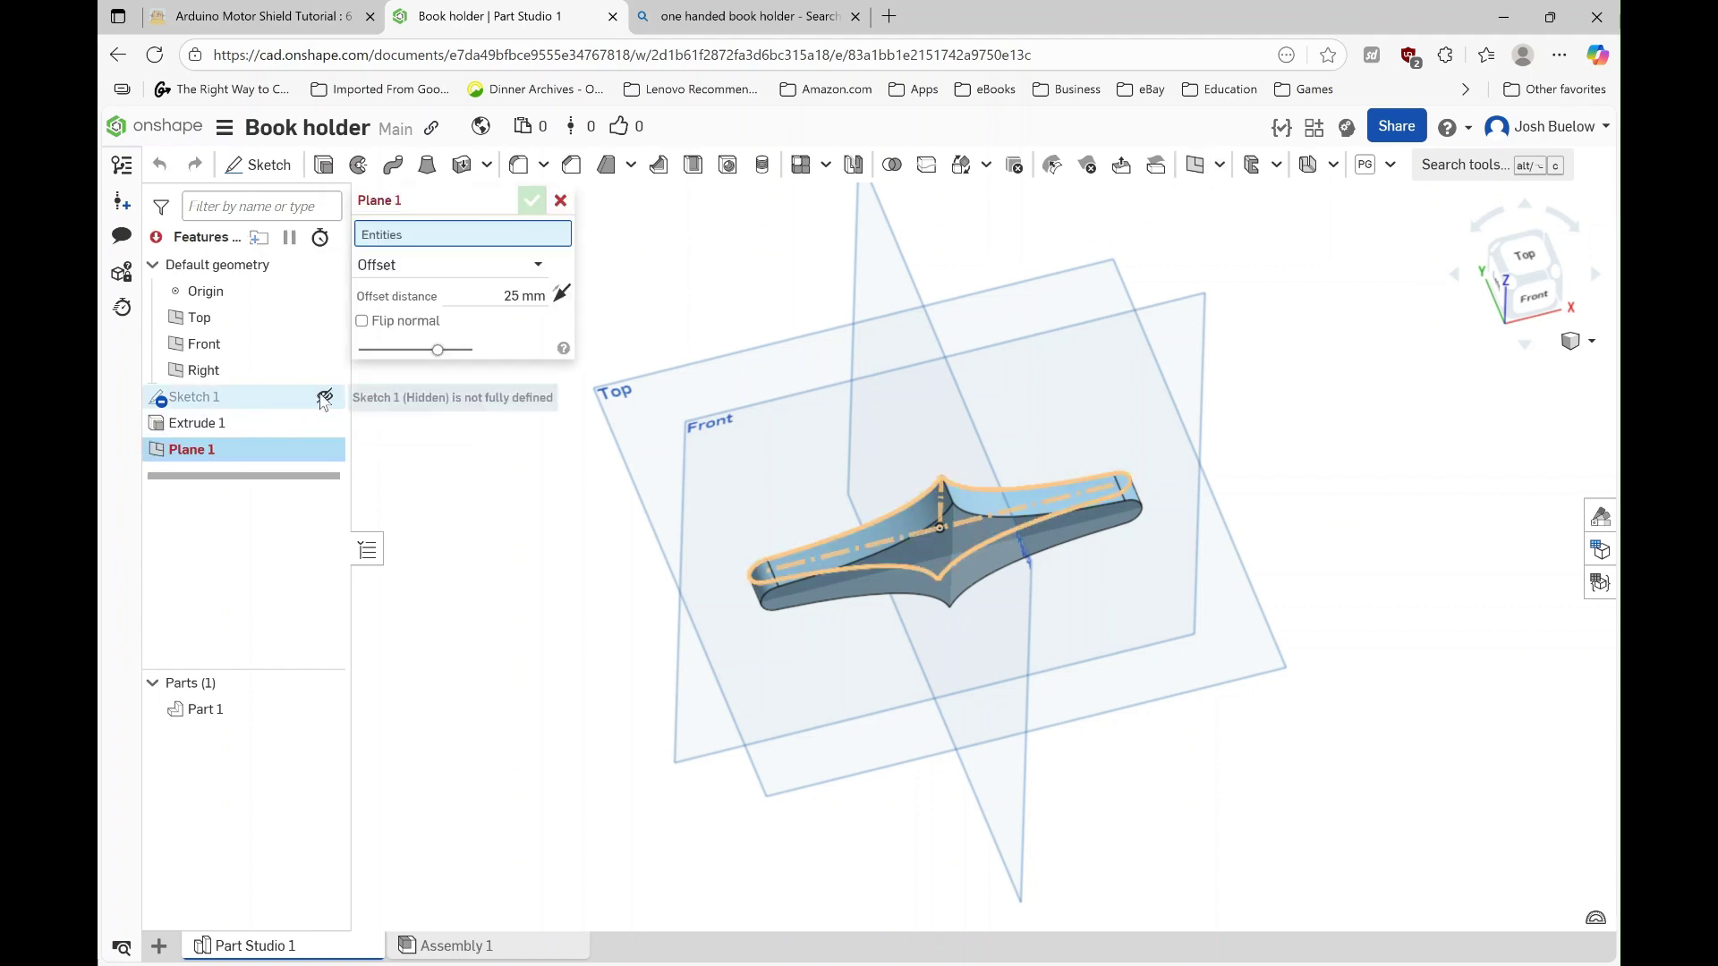
{"action": "left_click", "coordinate": [325, 398]}
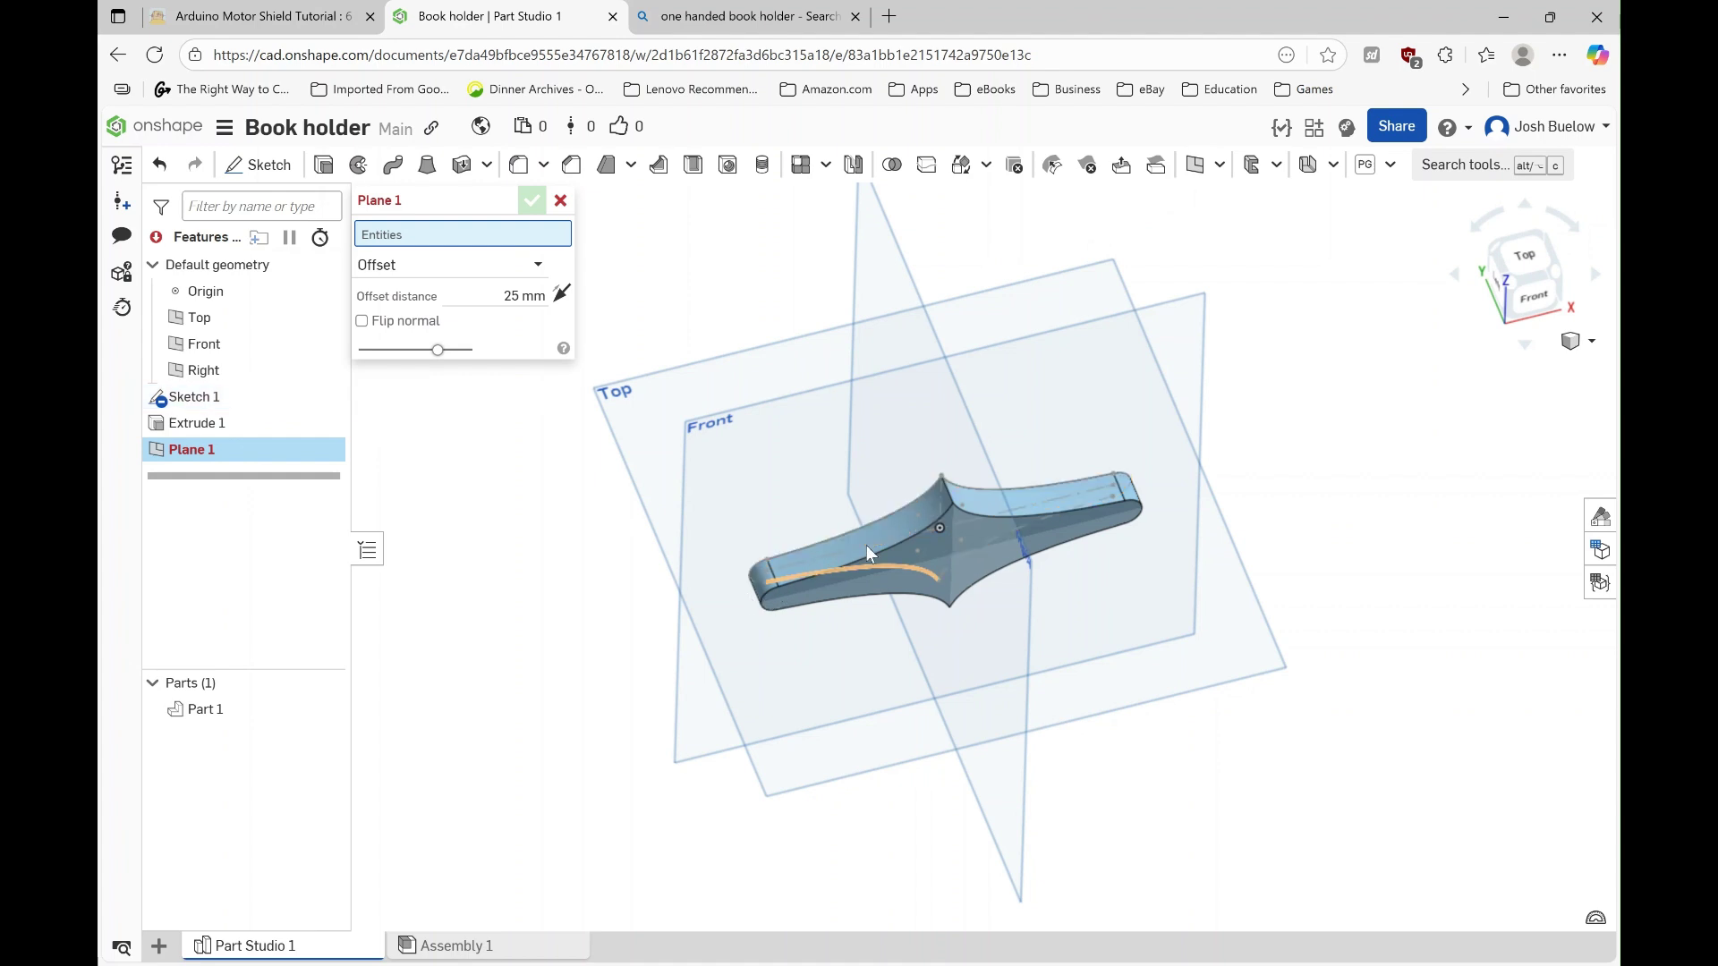
{"action": "left_click", "coordinate": [939, 506]}
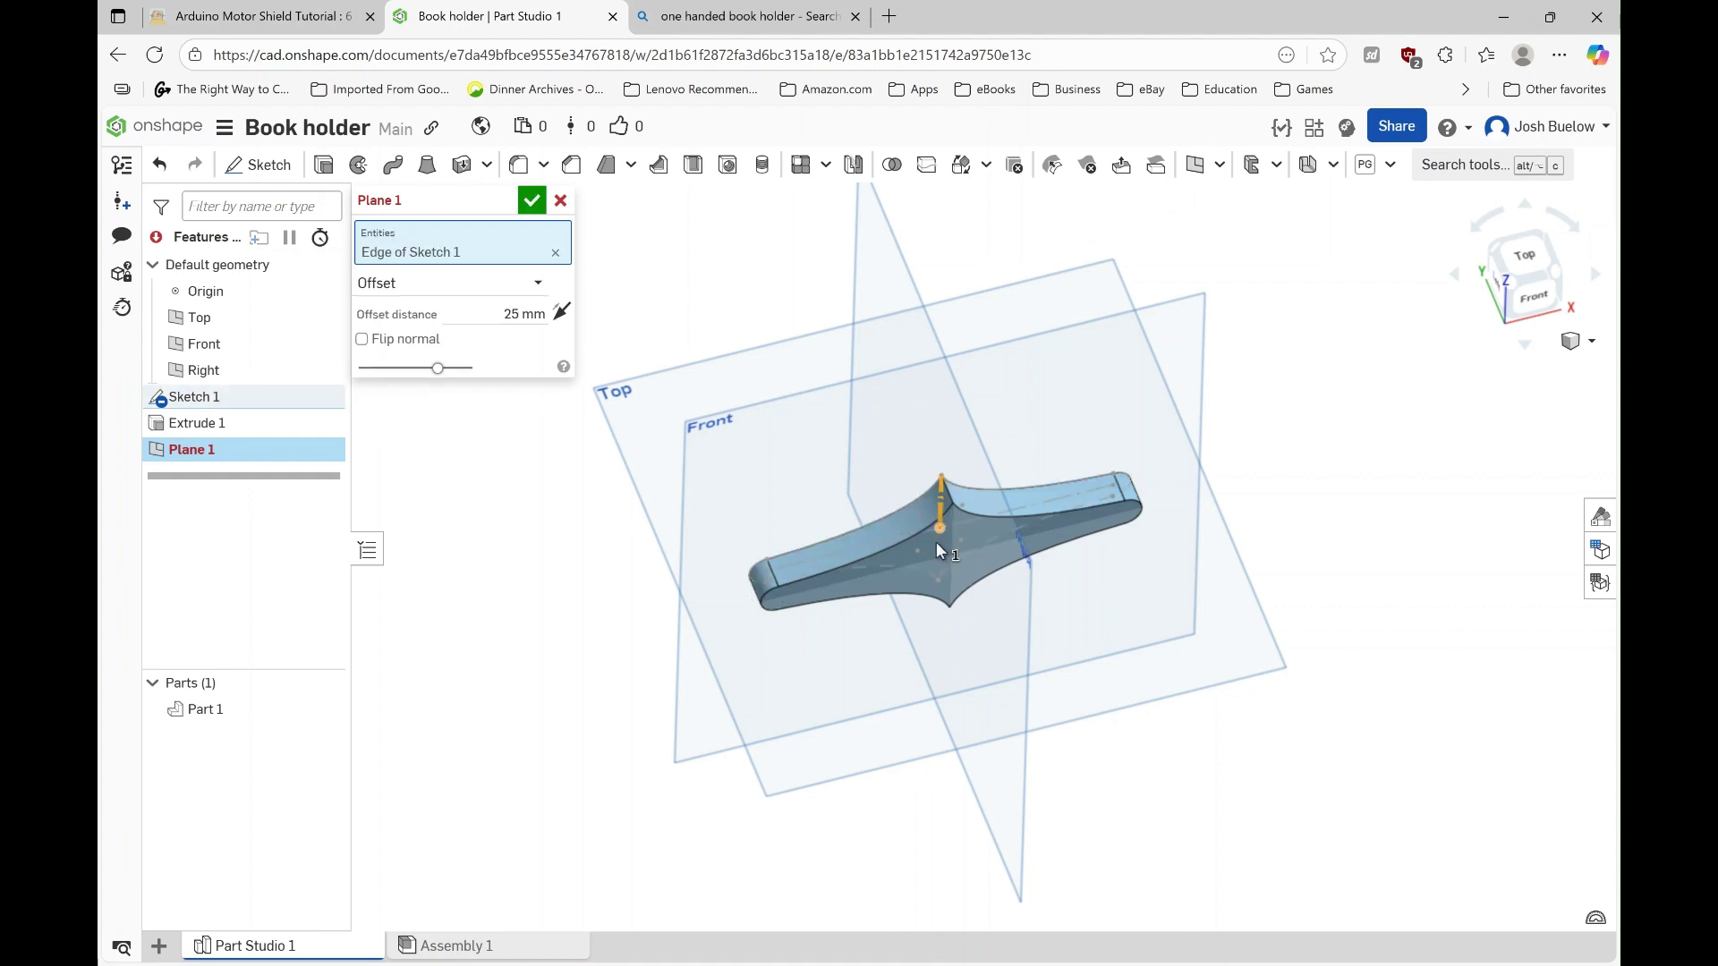
{"action": "mouse_move", "coordinate": [934, 659]}
{"action": "right_mouse_down"}
{"action": "mouse_move", "coordinate": [941, 637]}
{"action": "mouse_move", "coordinate": [839, 510]}
{"action": "right_mouse_up"}
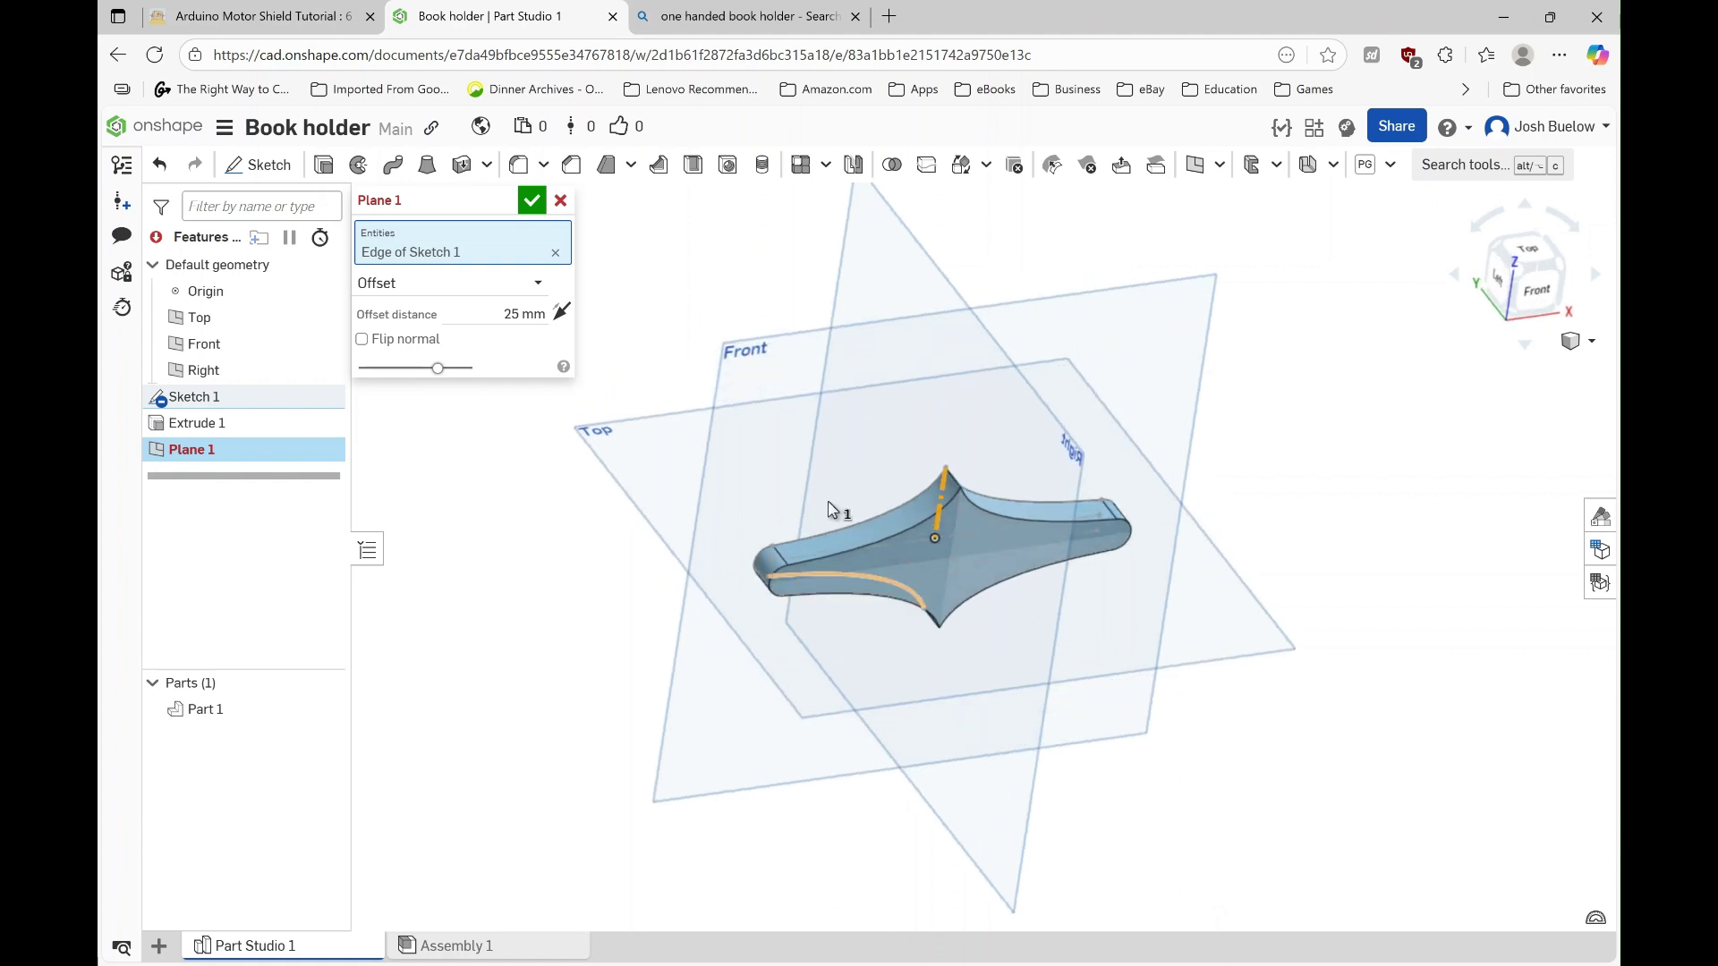
{"action": "left_click", "coordinate": [778, 386]}
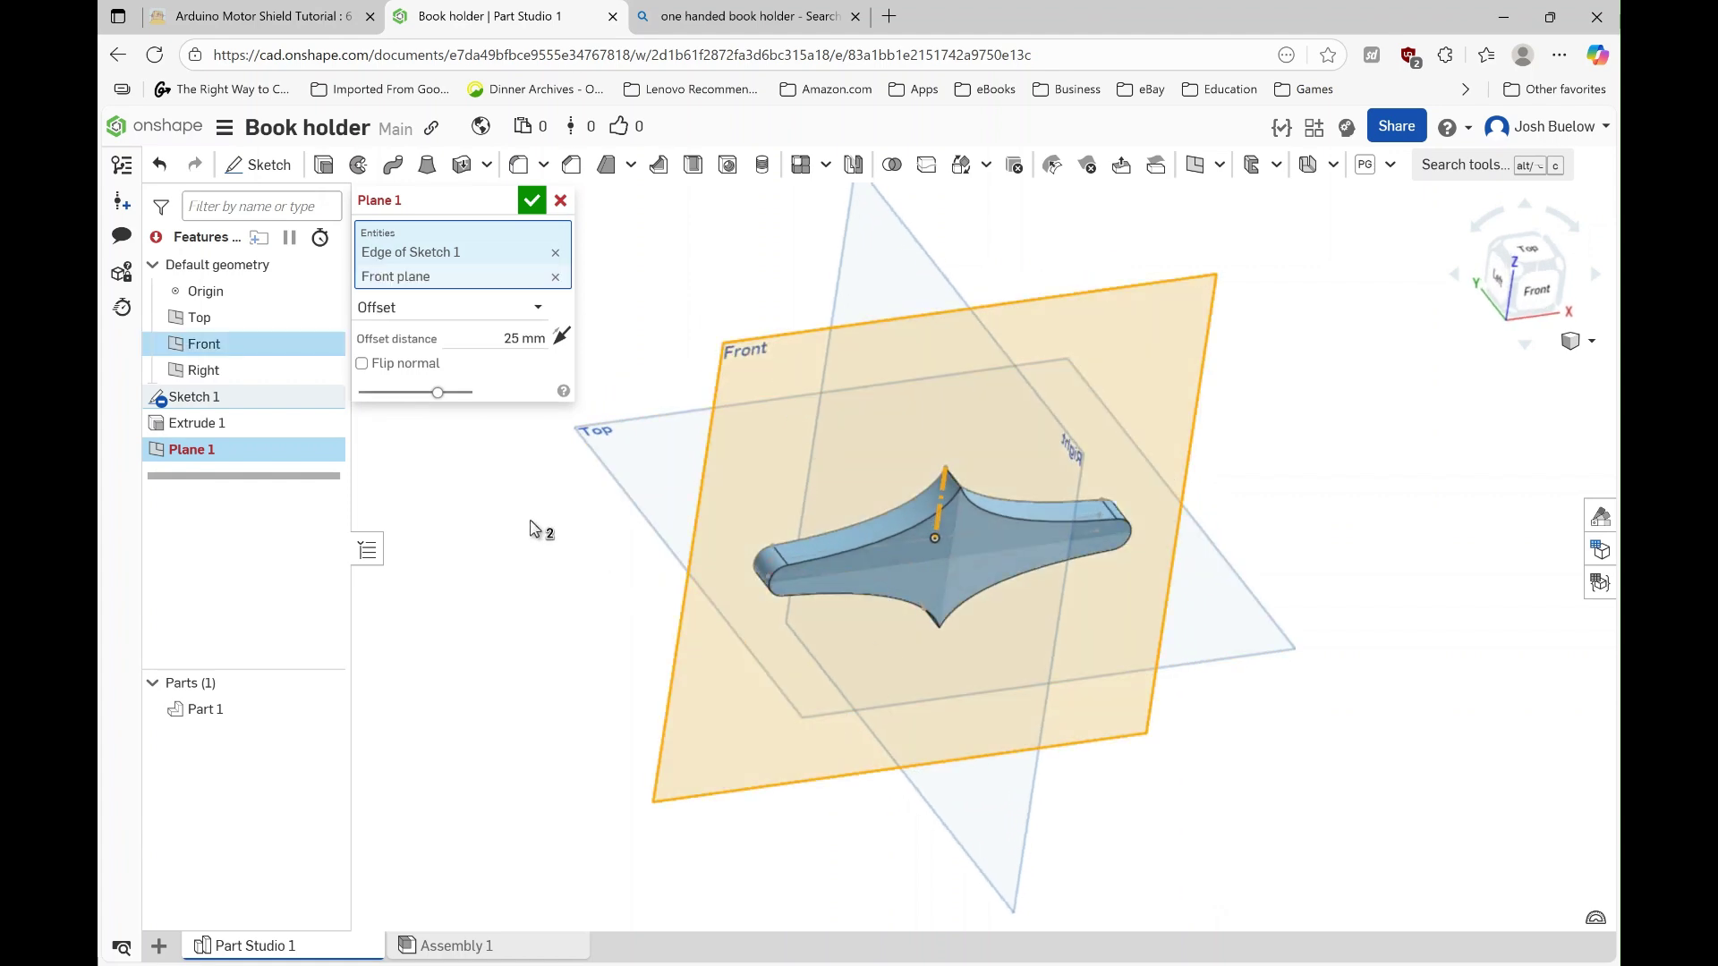
{"action": "left_click", "coordinate": [532, 306]}
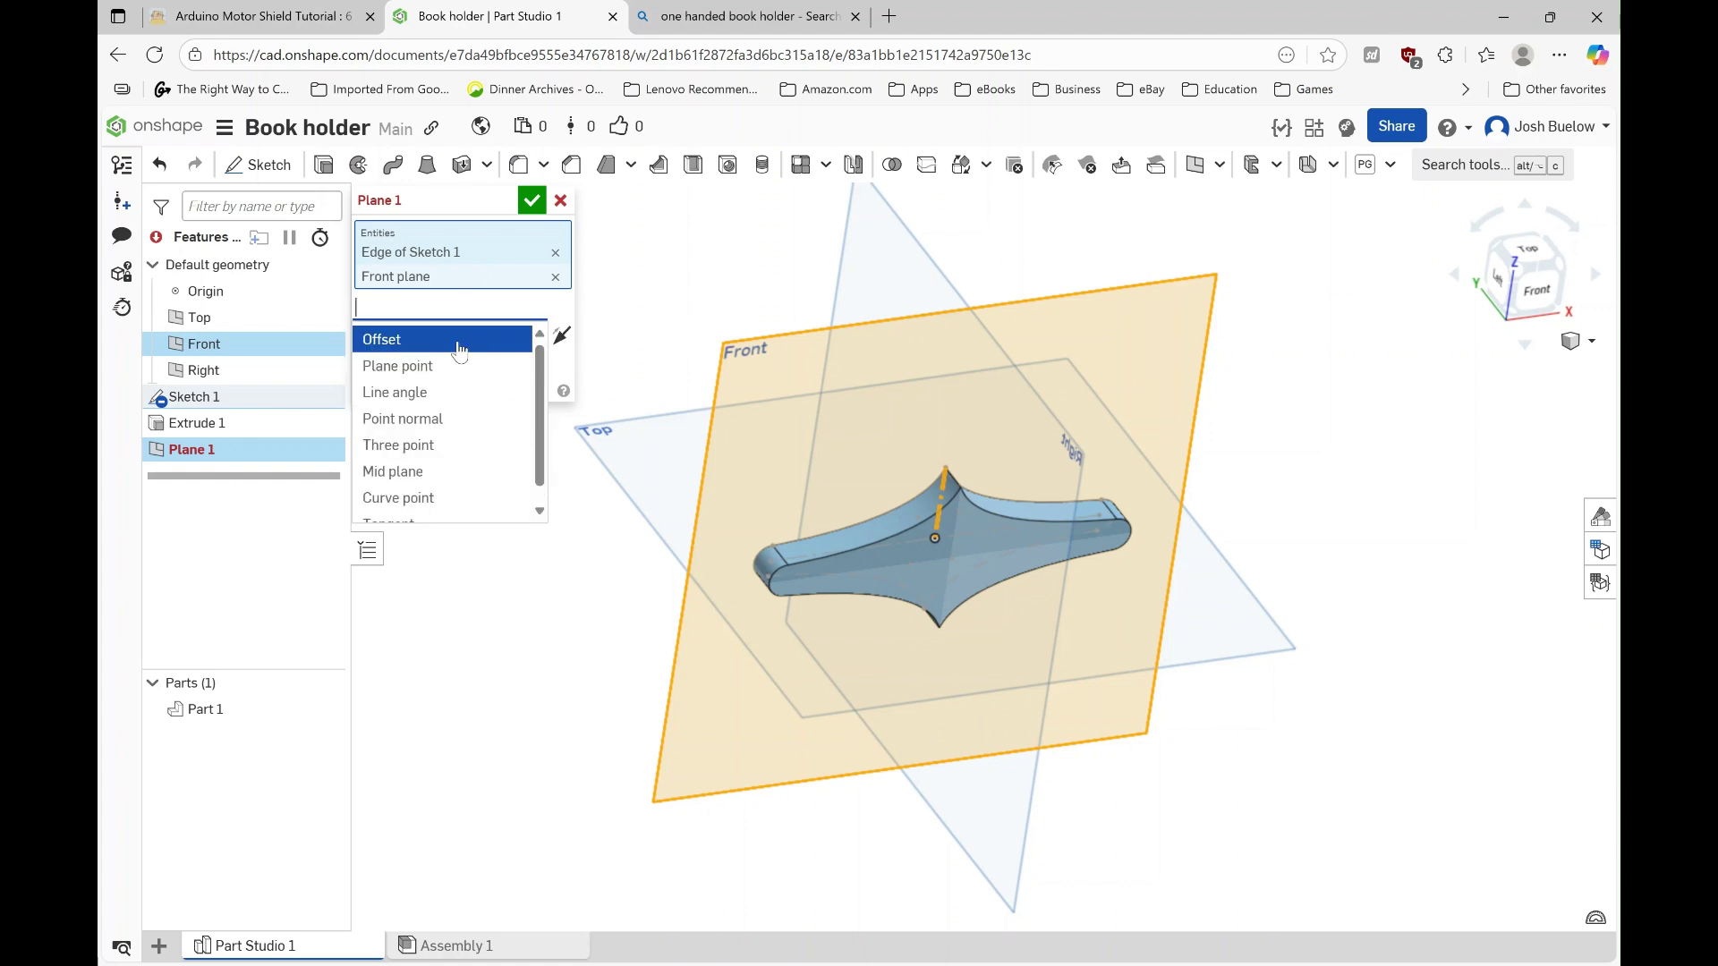
{"action": "left_click", "coordinate": [424, 394]}
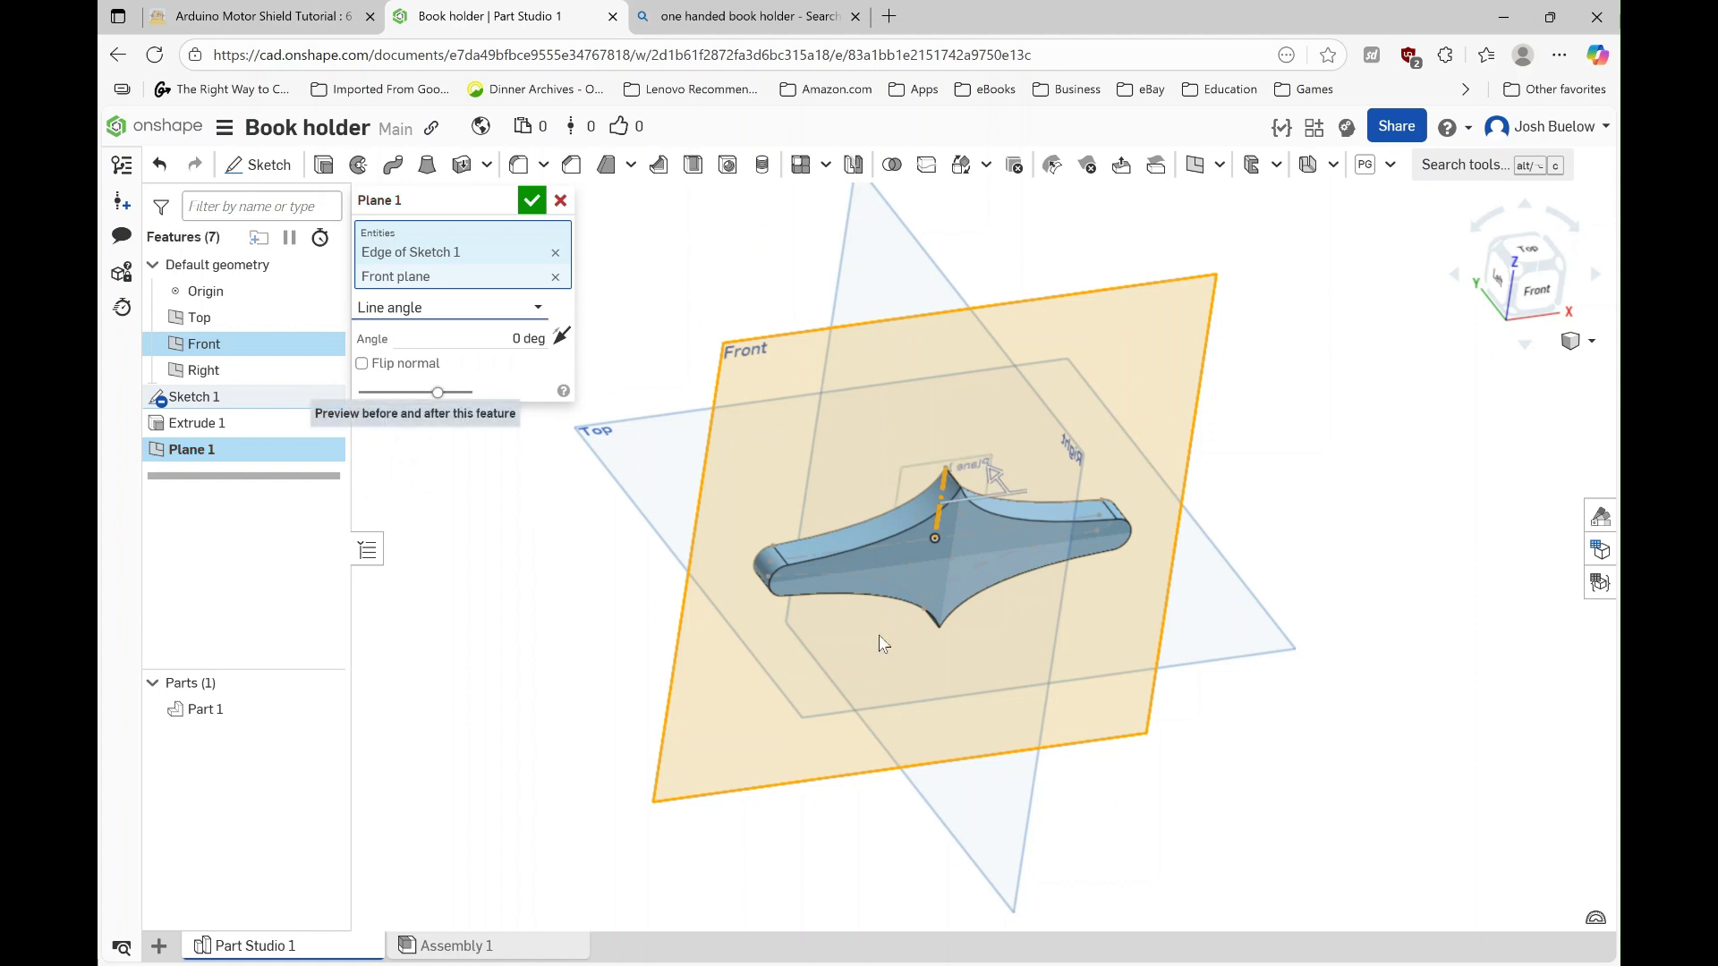
Step: Set the new plane's angle to 45 degrees and check its orientation against the holder body
{"action": "right_click_drag", "start_coordinate": [886, 647], "coordinate": [940, 578]}
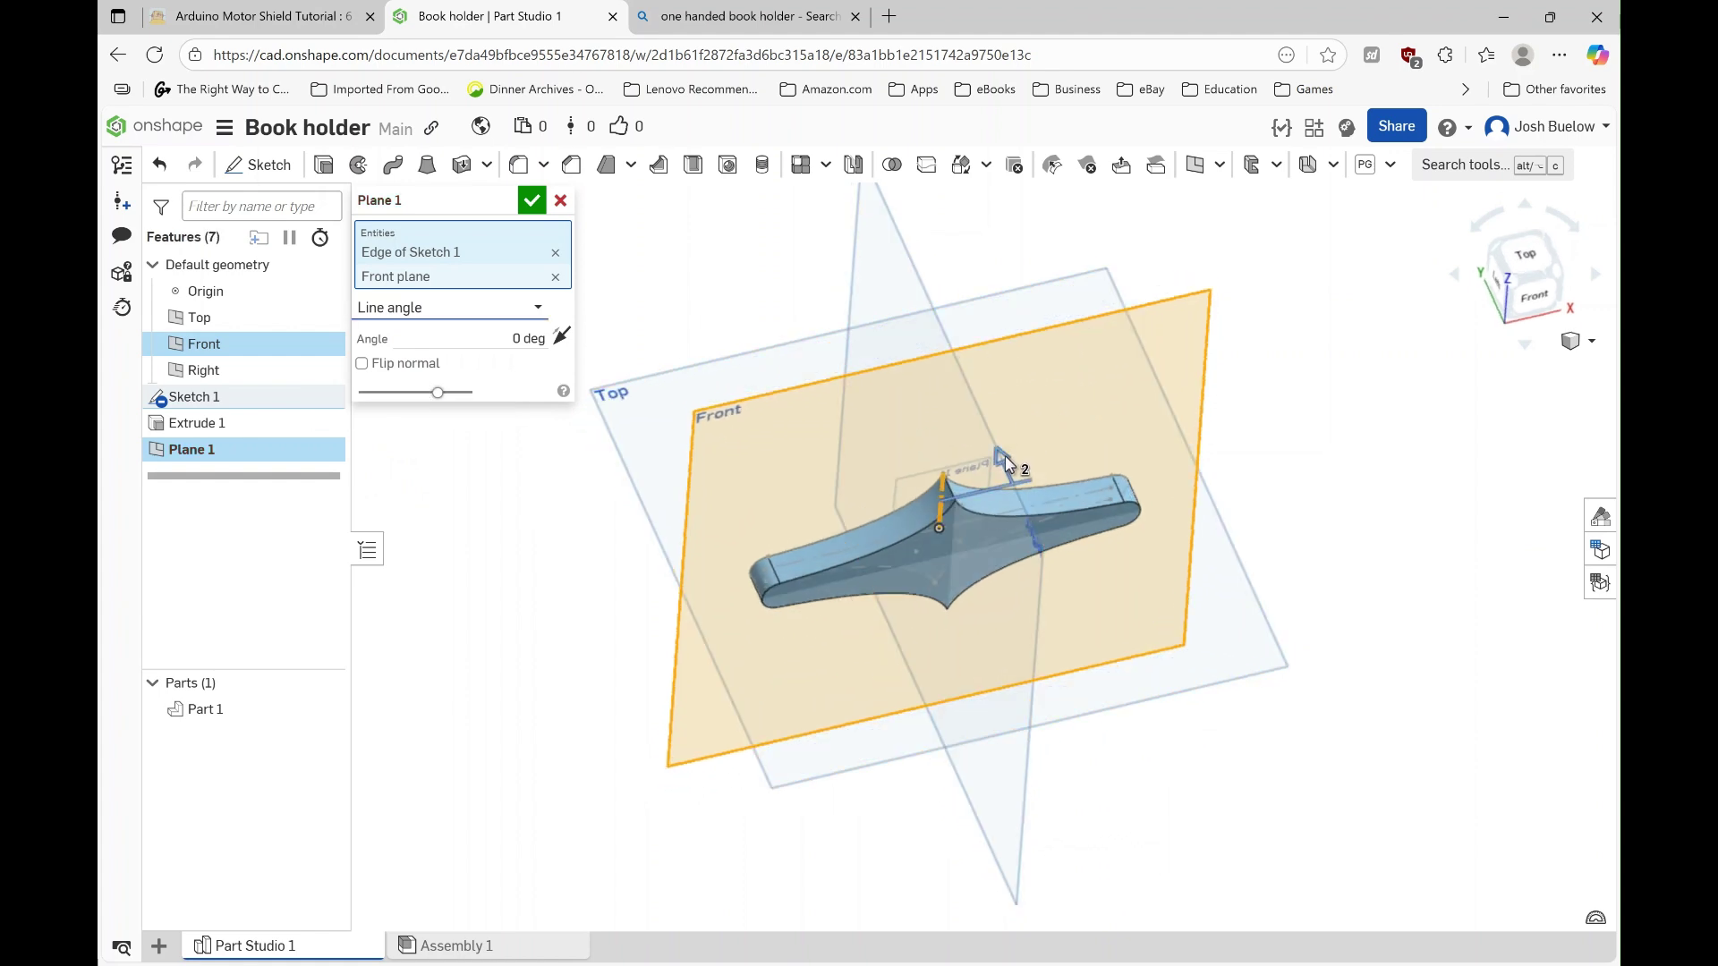
{"action": "left_click_drag", "start_coordinate": [1018, 505], "coordinate": [1012, 519]}
{"action": "right_click_drag", "start_coordinate": [701, 638], "coordinate": [675, 612]}
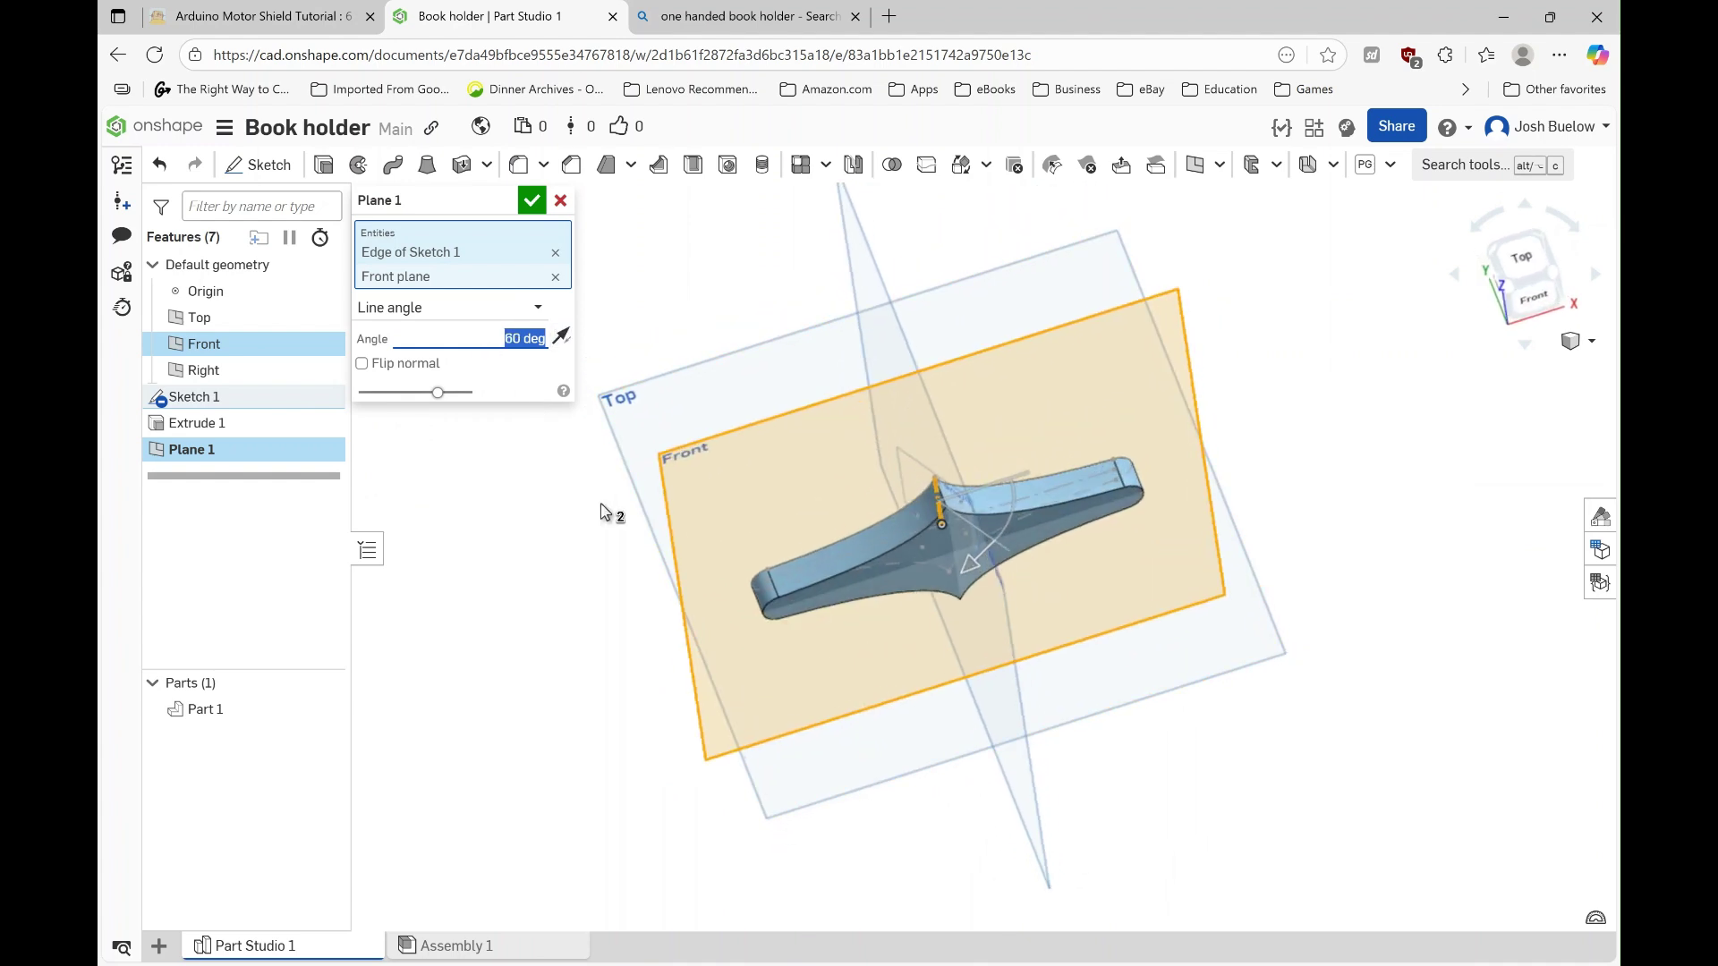
{"action": "type", "text": "45"}
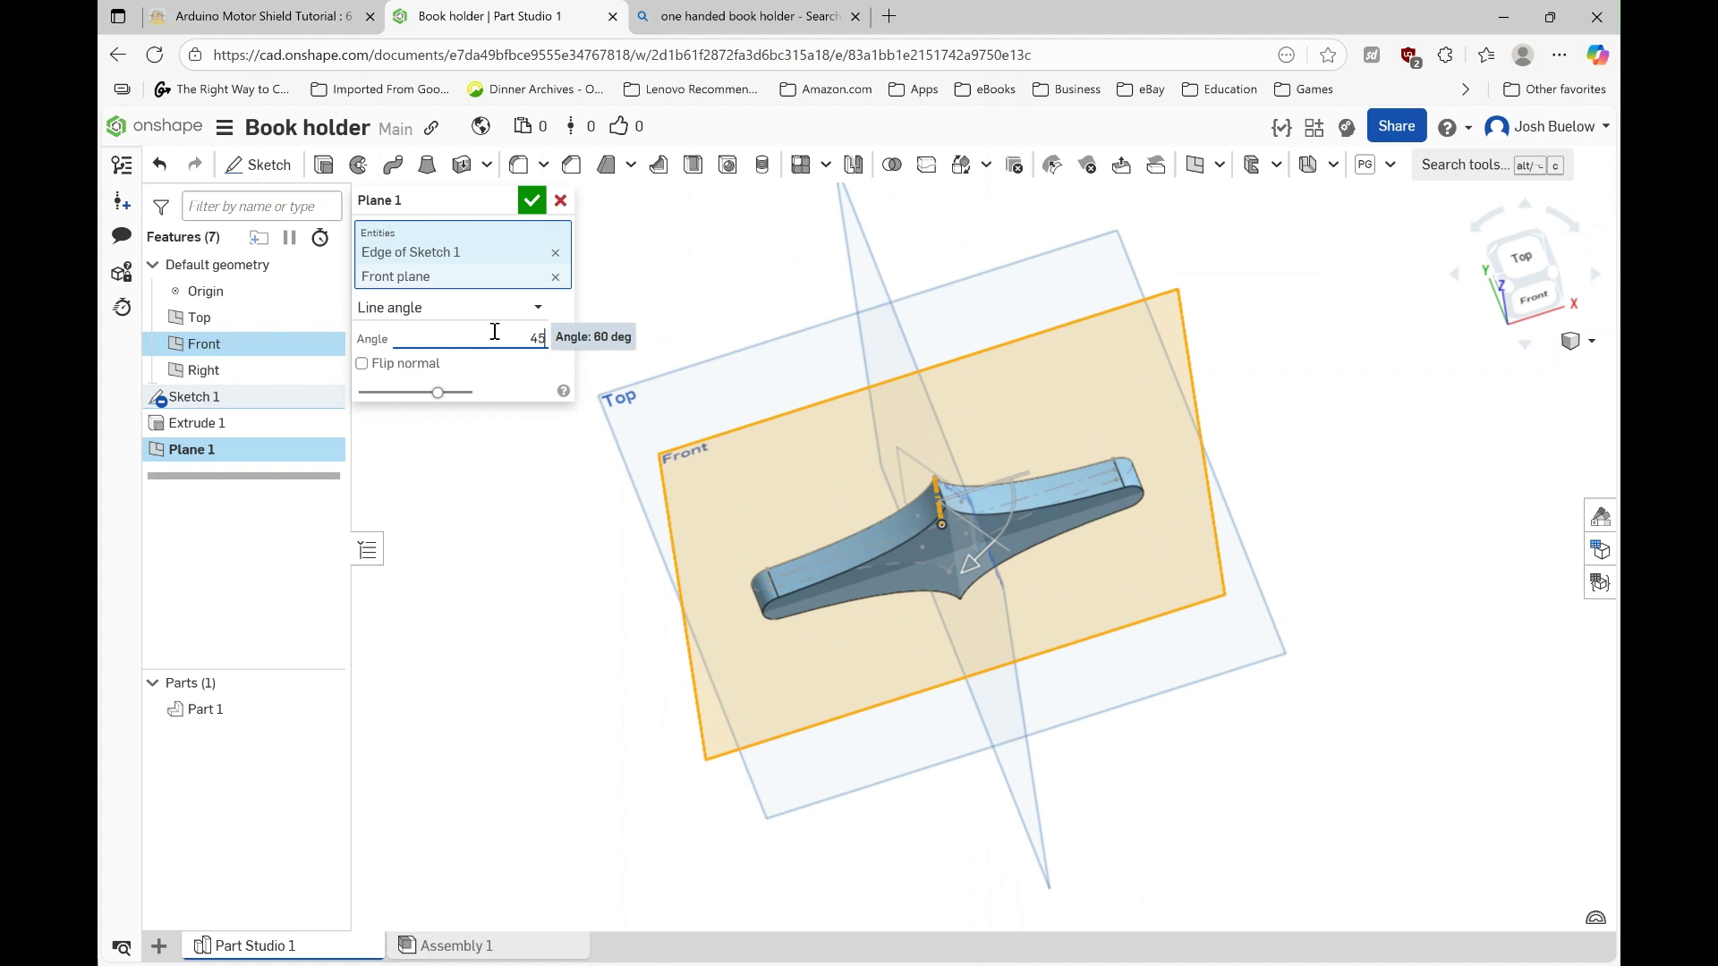
{"action": "key", "text": "Return"}
{"action": "right_click_drag", "start_coordinate": [1018, 648], "coordinate": [1025, 699]}
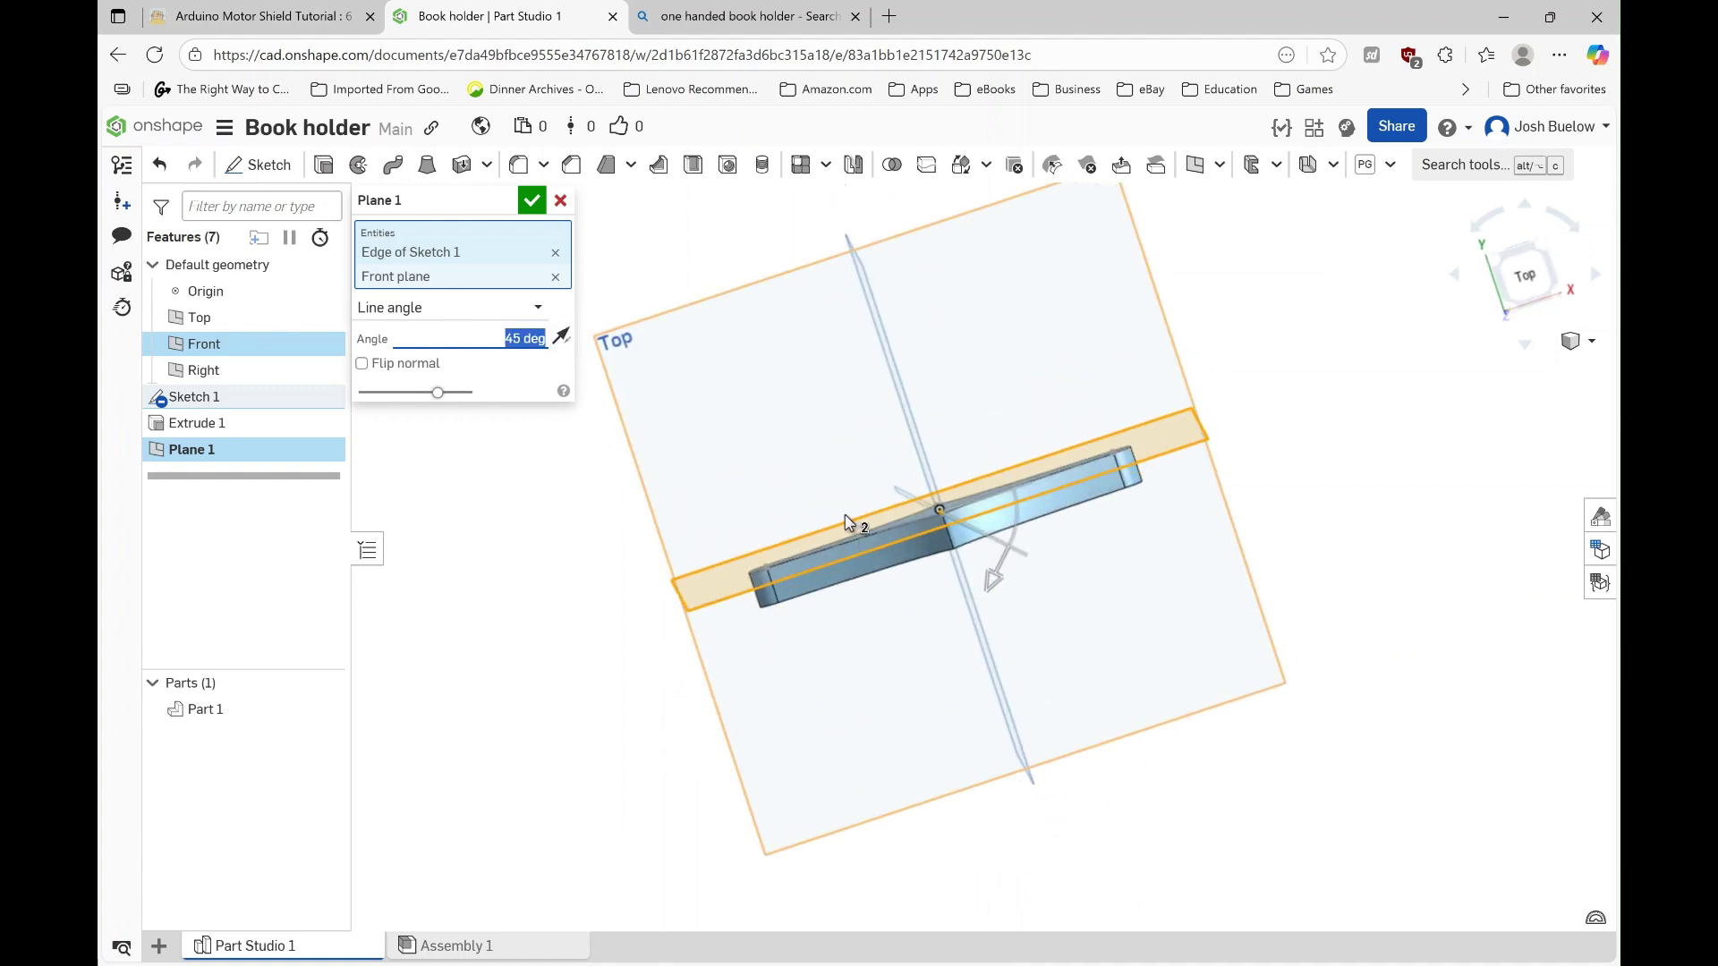
{"action": "right_click_drag", "start_coordinate": [824, 632], "coordinate": [854, 574]}
{"action": "scroll", "coordinate": [950, 501], "scroll_direction": "up", "scroll_amount": 2}
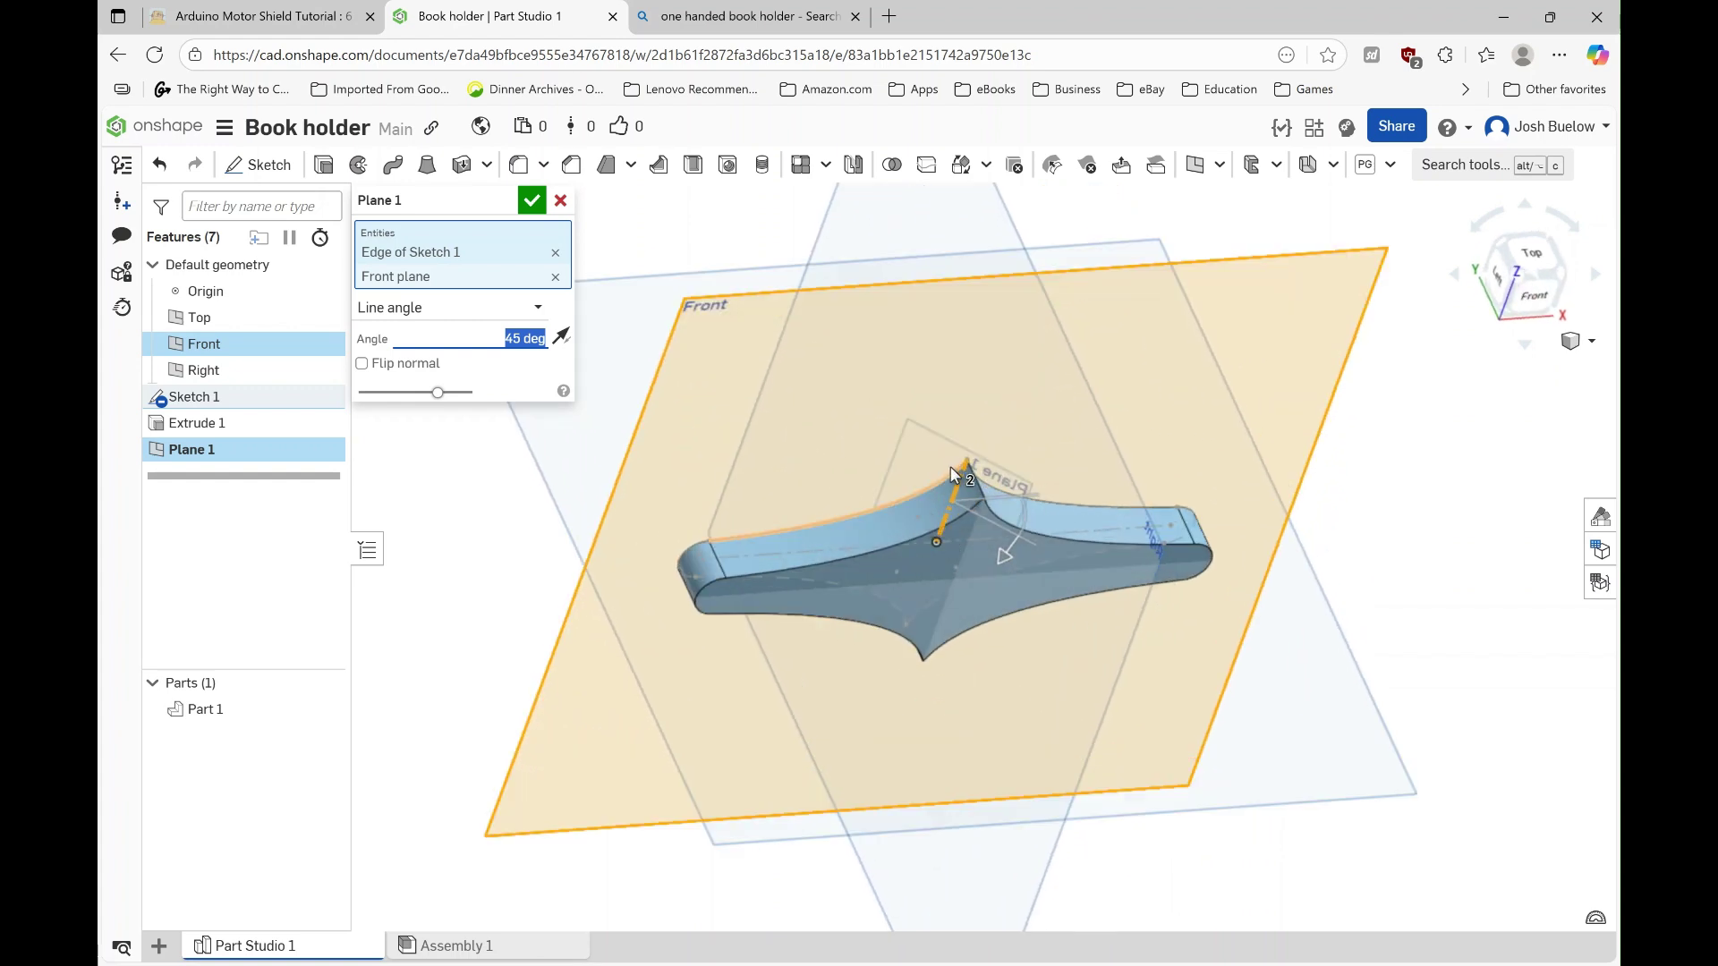
Step: Keep the Line angle plane type and accept the 45-degree plane through the sketch's vertical construction line
{"action": "mouse_move", "coordinate": [949, 521]}
{"action": "right_mouse_down"}
{"action": "mouse_move", "coordinate": [918, 473]}
{"action": "mouse_move", "coordinate": [1027, 564]}
{"action": "mouse_move", "coordinate": [943, 529]}
{"action": "right_mouse_up"}
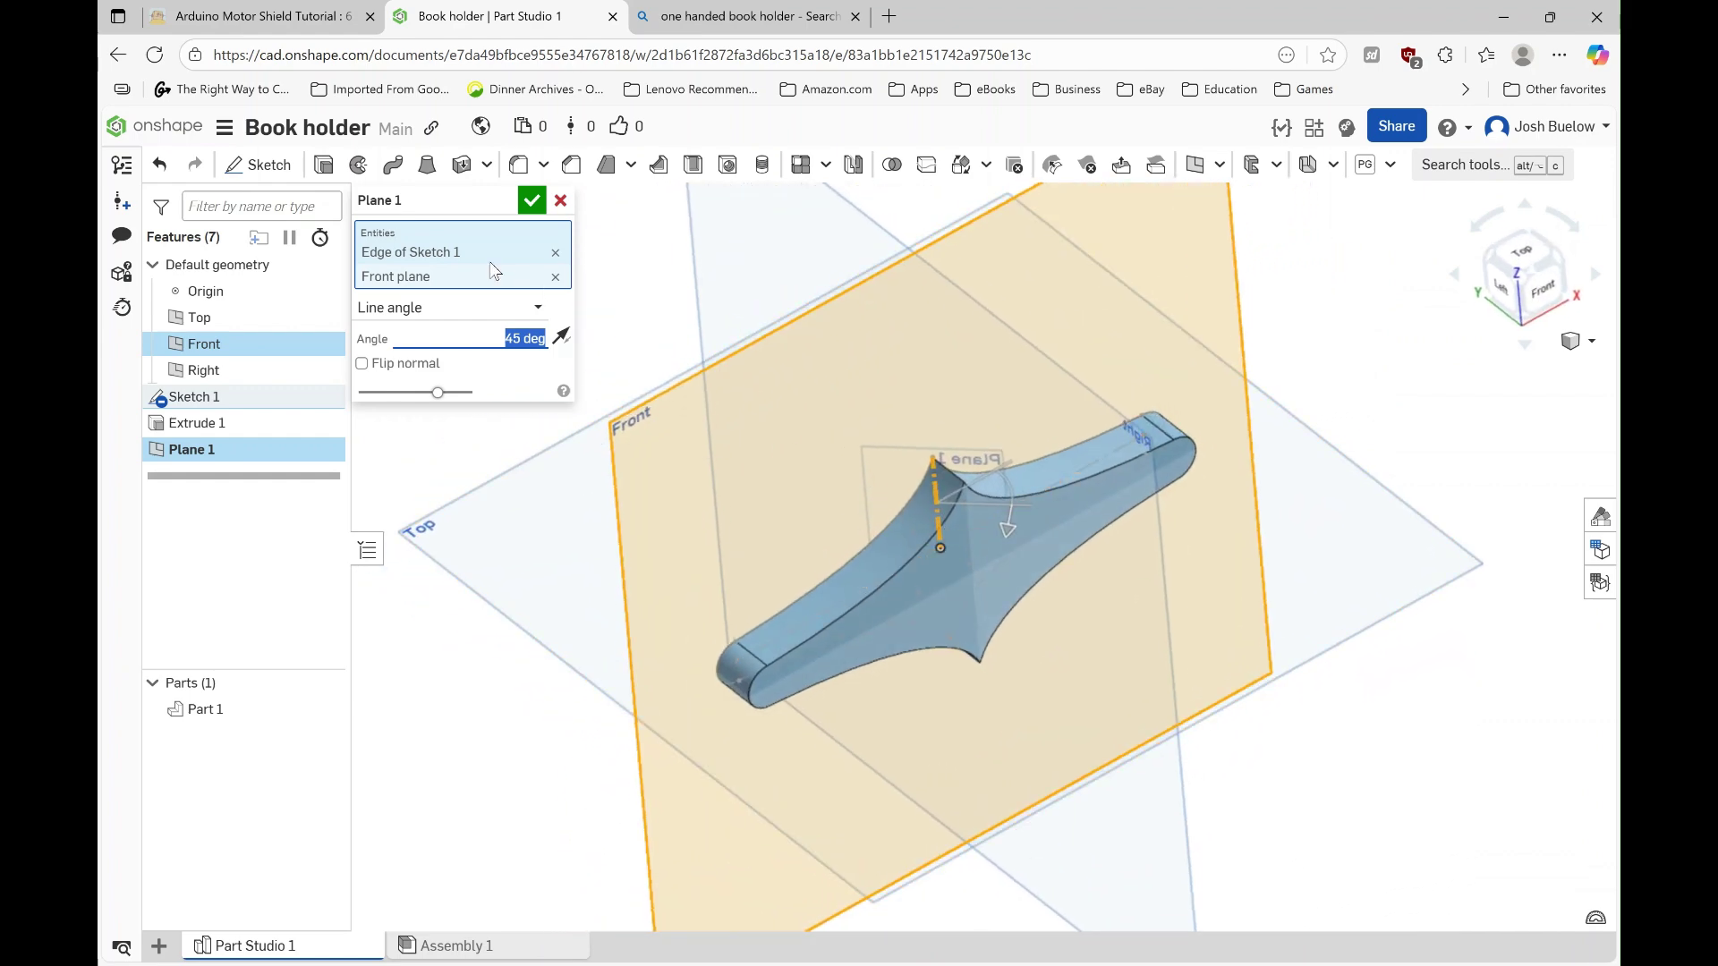
{"action": "scroll", "coordinate": [963, 490], "scroll_direction": "up", "scroll_amount": 3}
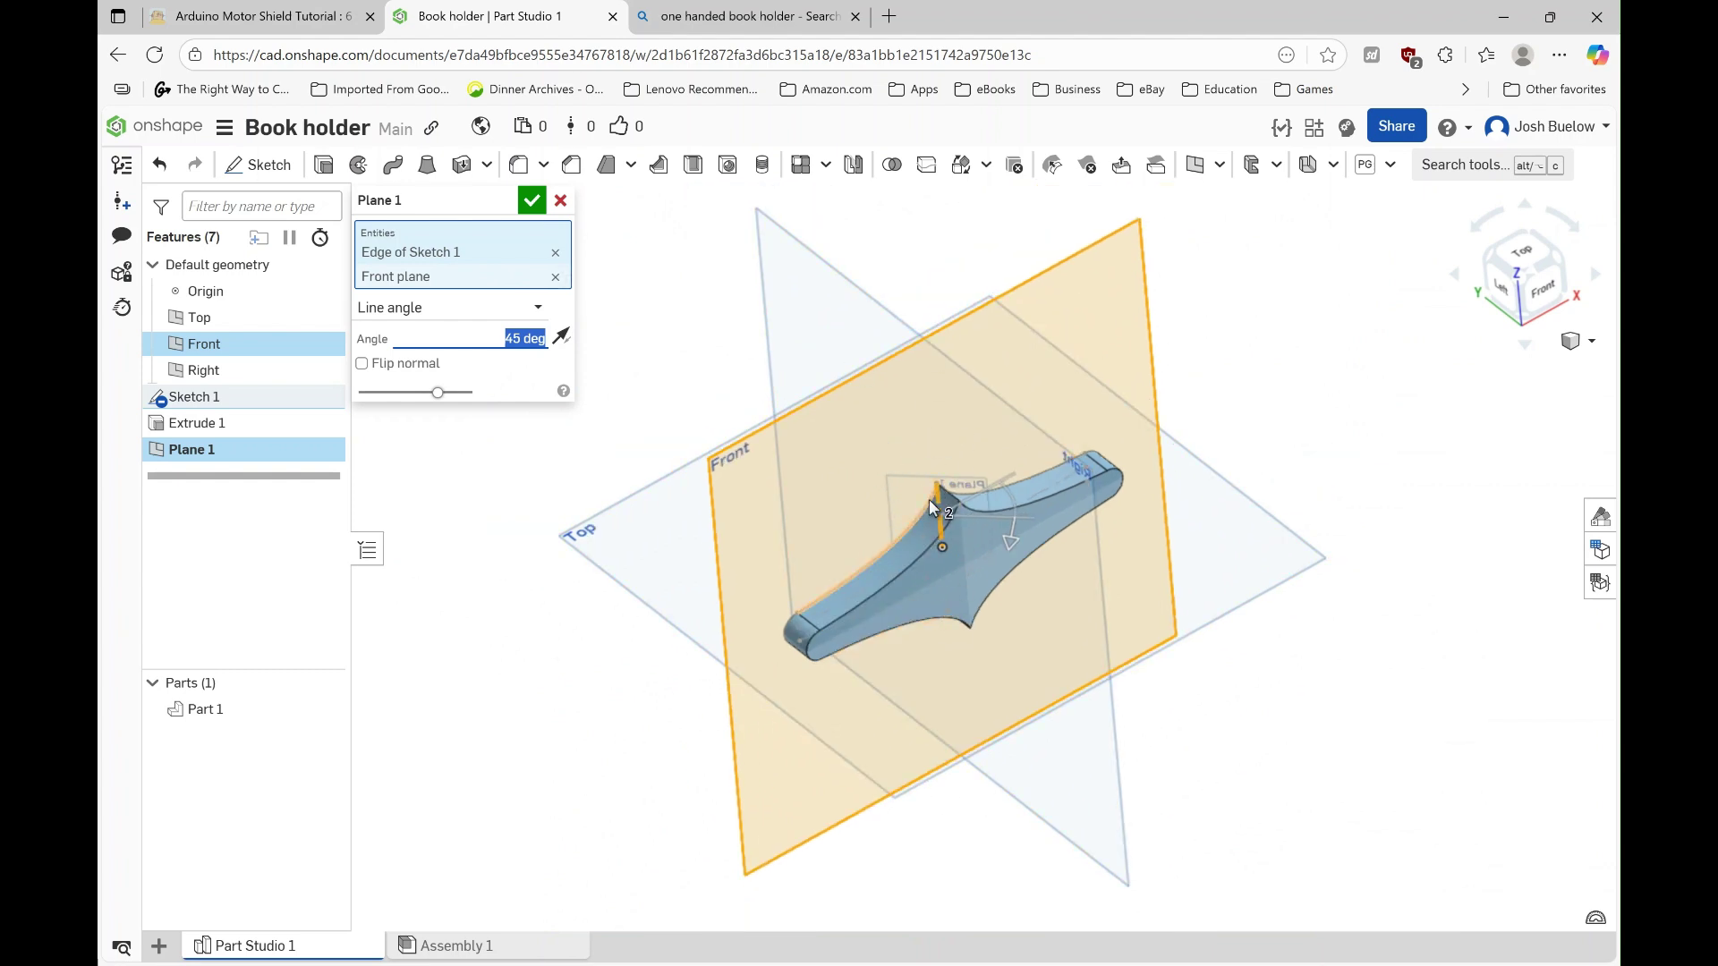
{"action": "left_click", "coordinate": [534, 307]}
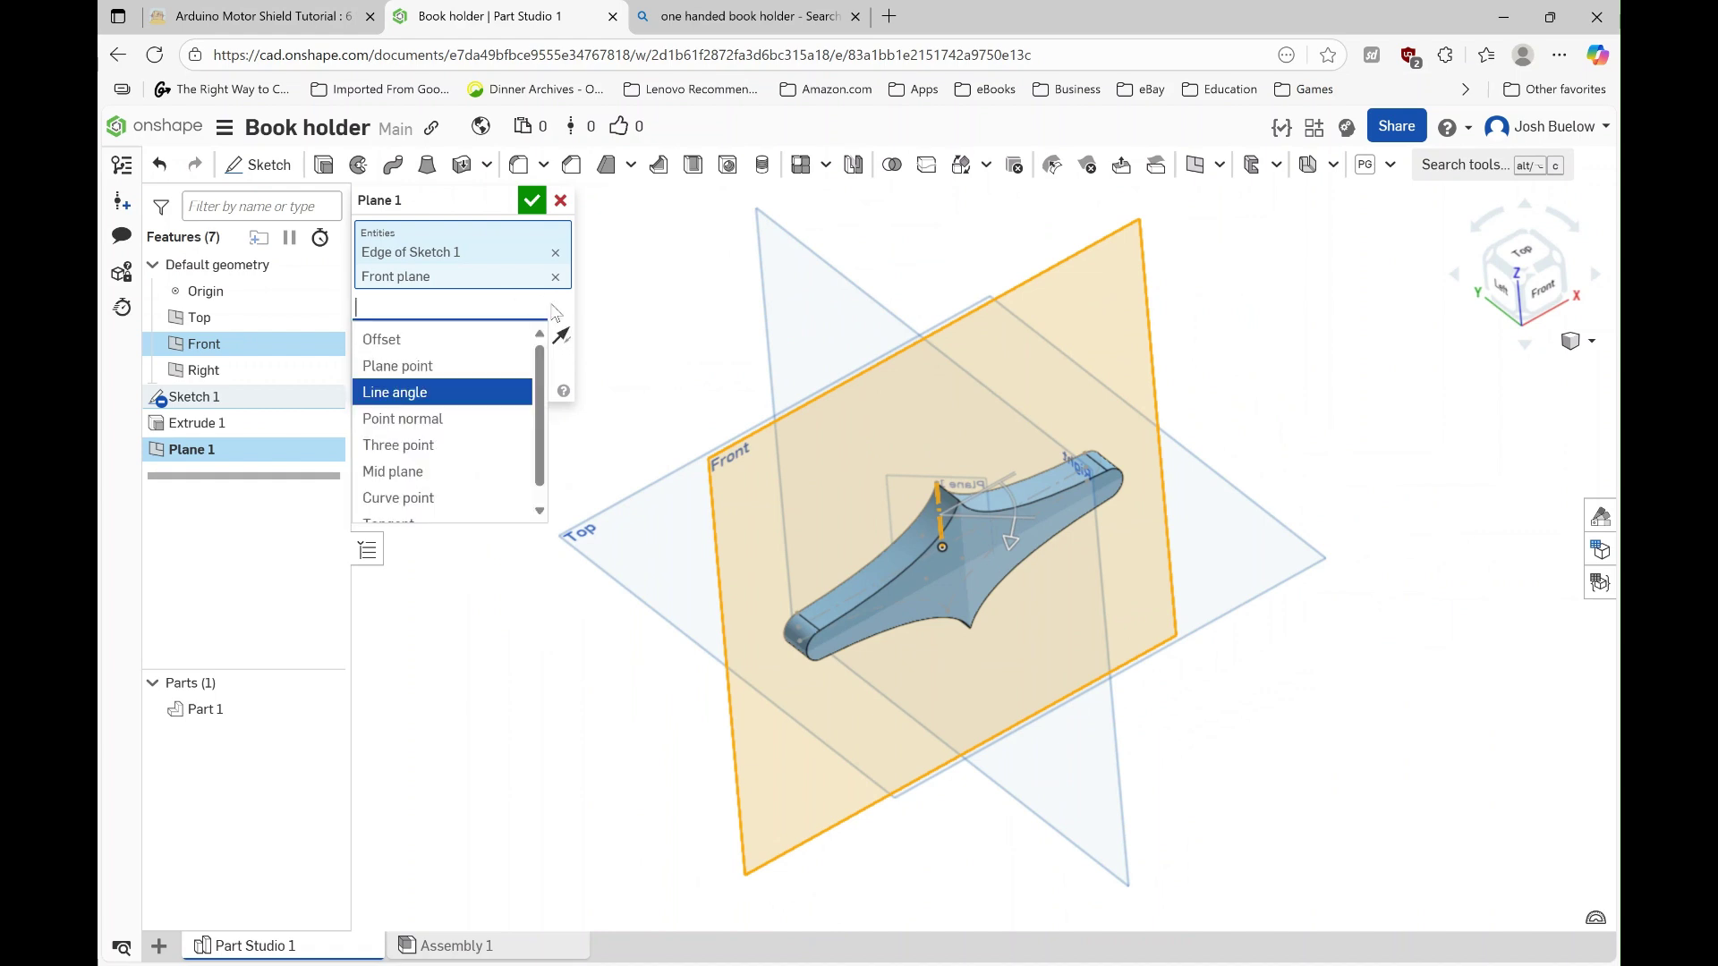
{"action": "left_click", "coordinate": [559, 305]}
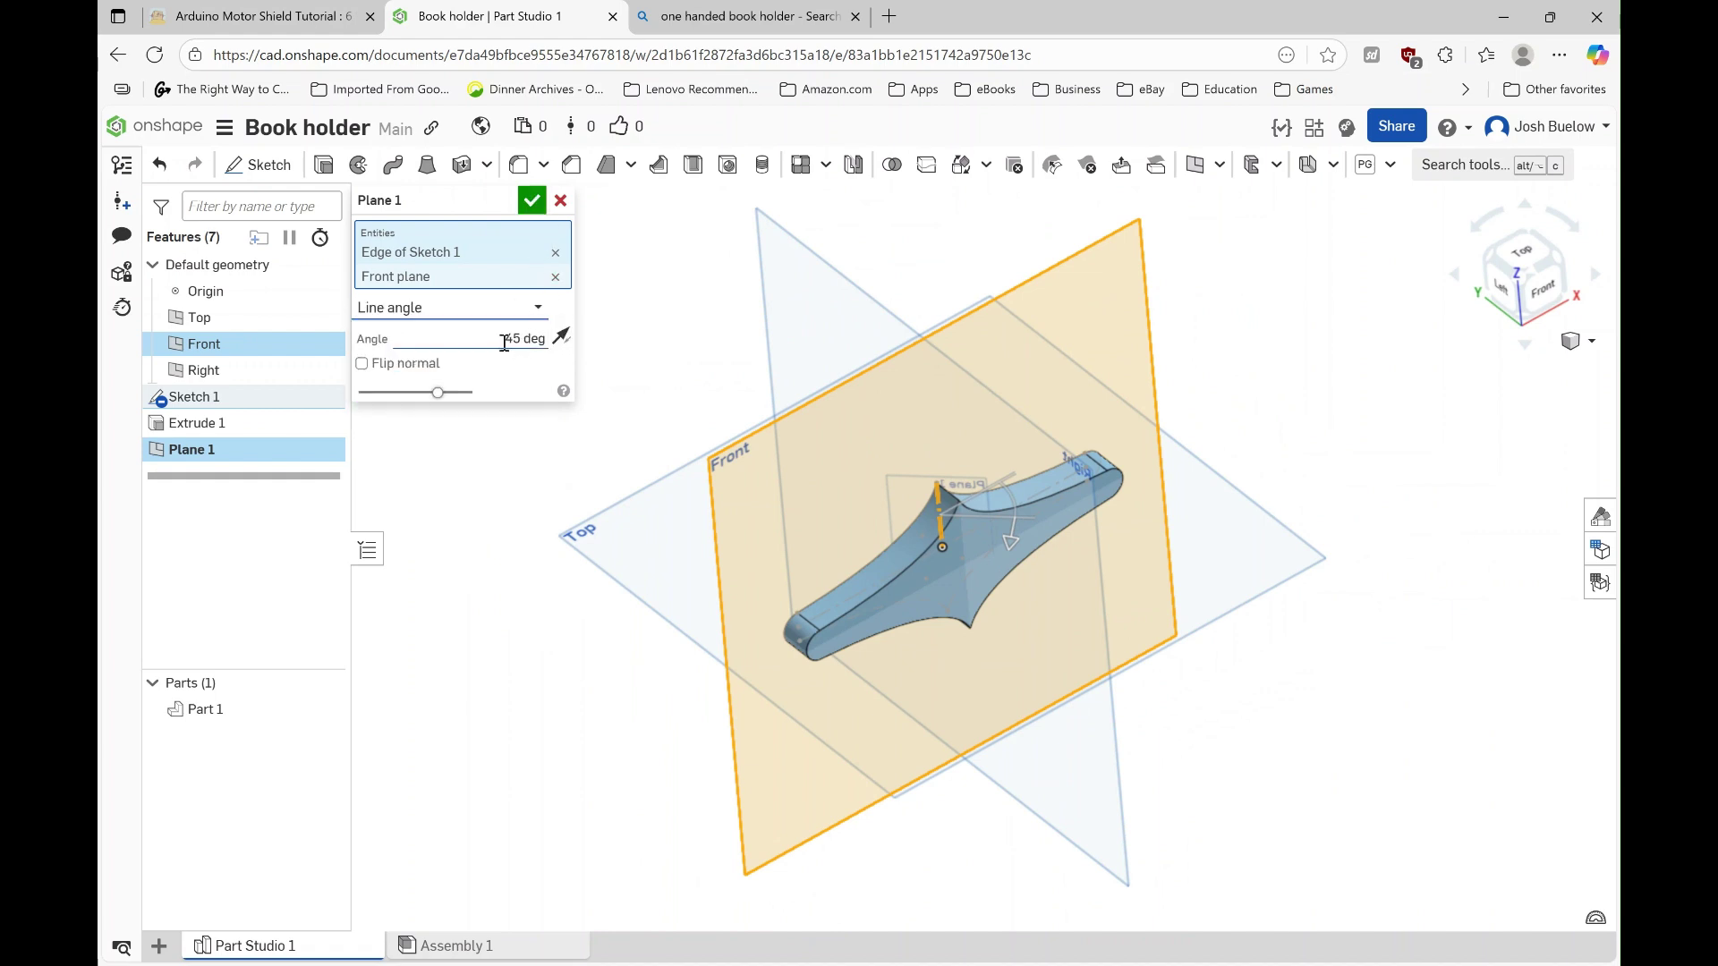
{"action": "left_click", "coordinate": [532, 202]}
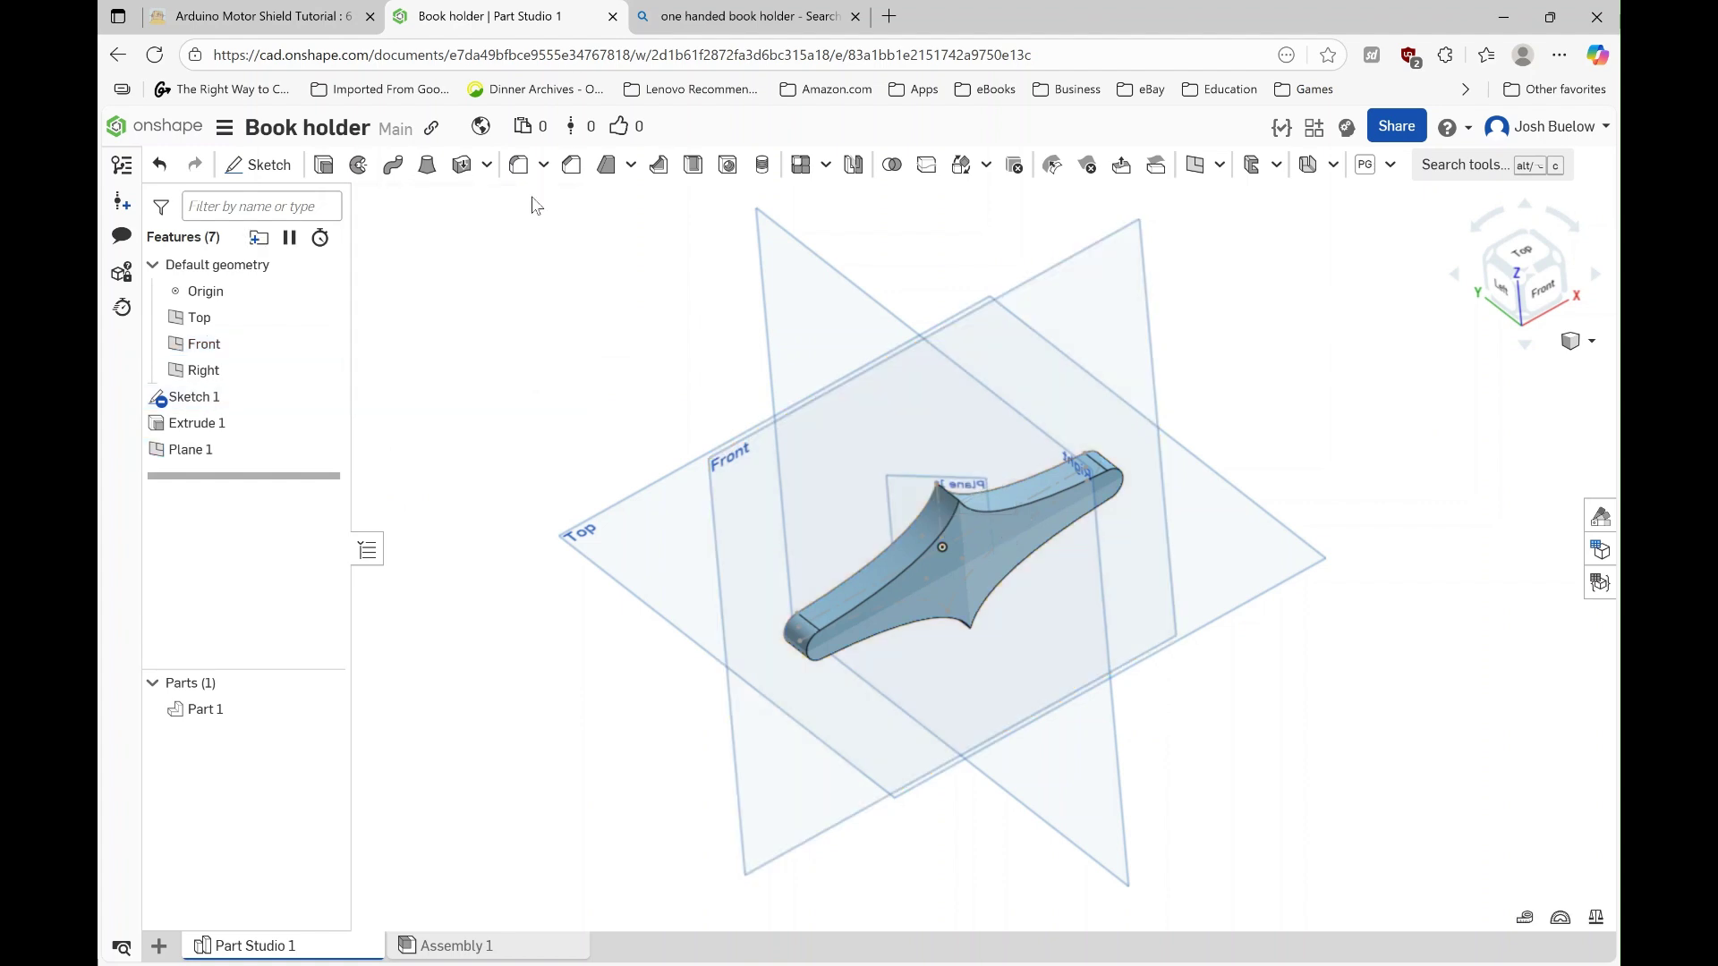
{"action": "scroll", "coordinate": [904, 555], "scroll_direction": "up", "scroll_amount": 3}
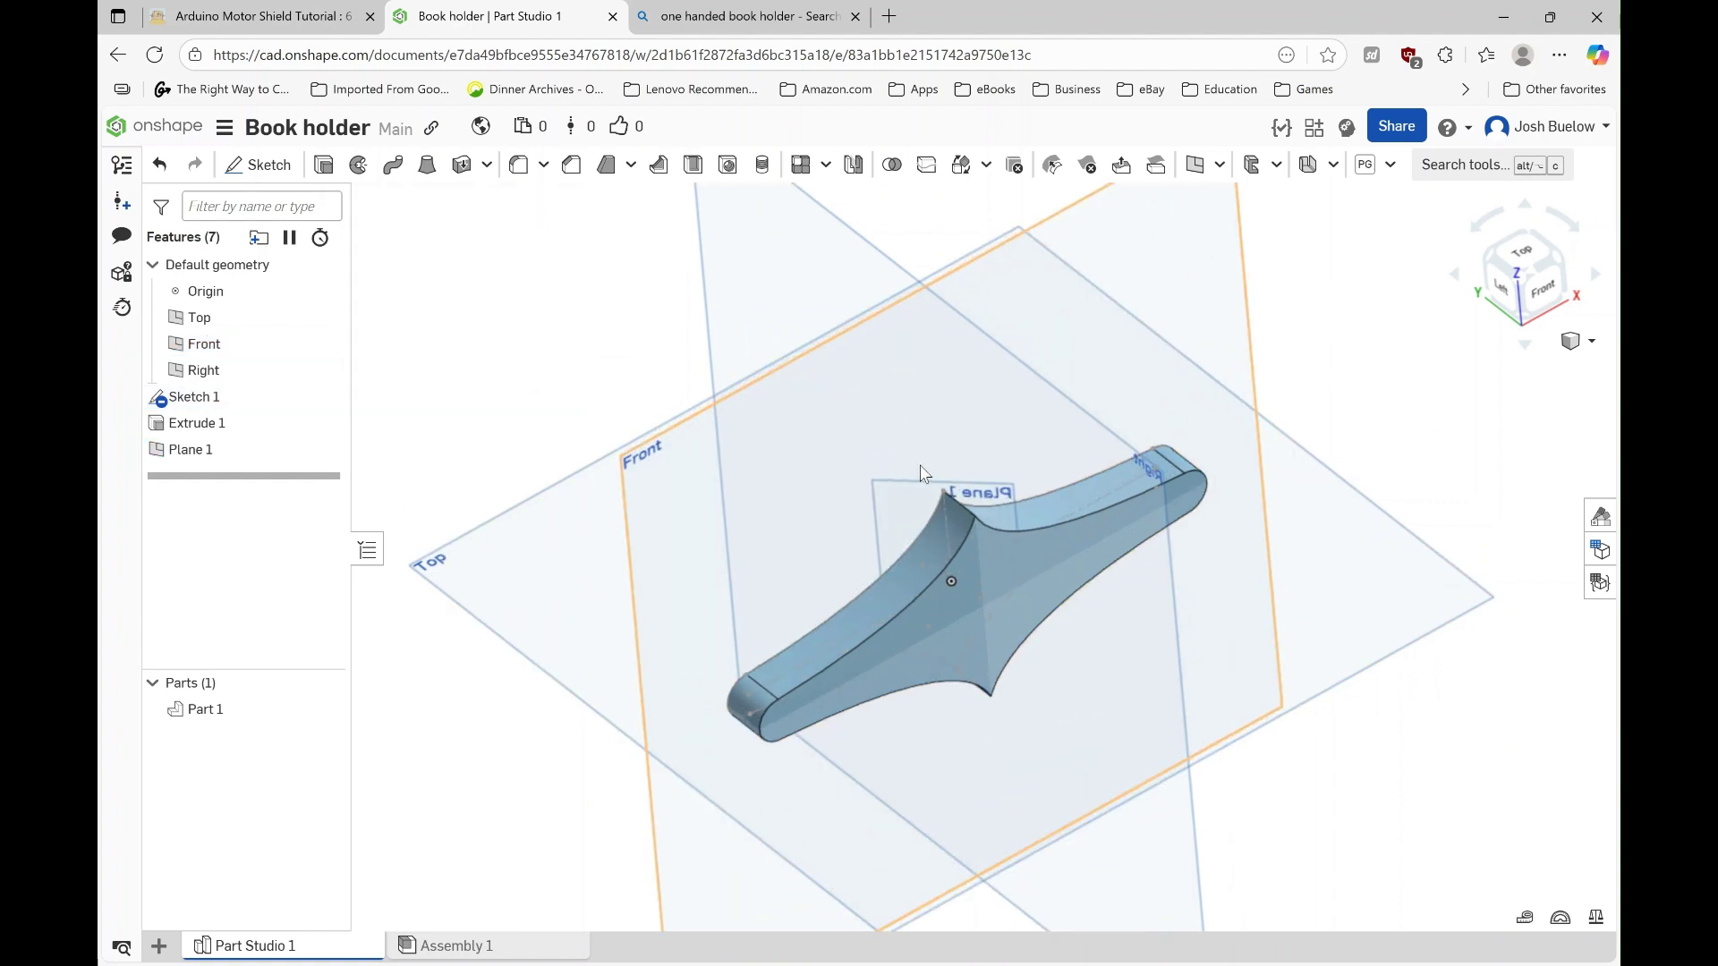
{"action": "right_click_drag", "start_coordinate": [922, 555], "coordinate": [946, 526]}
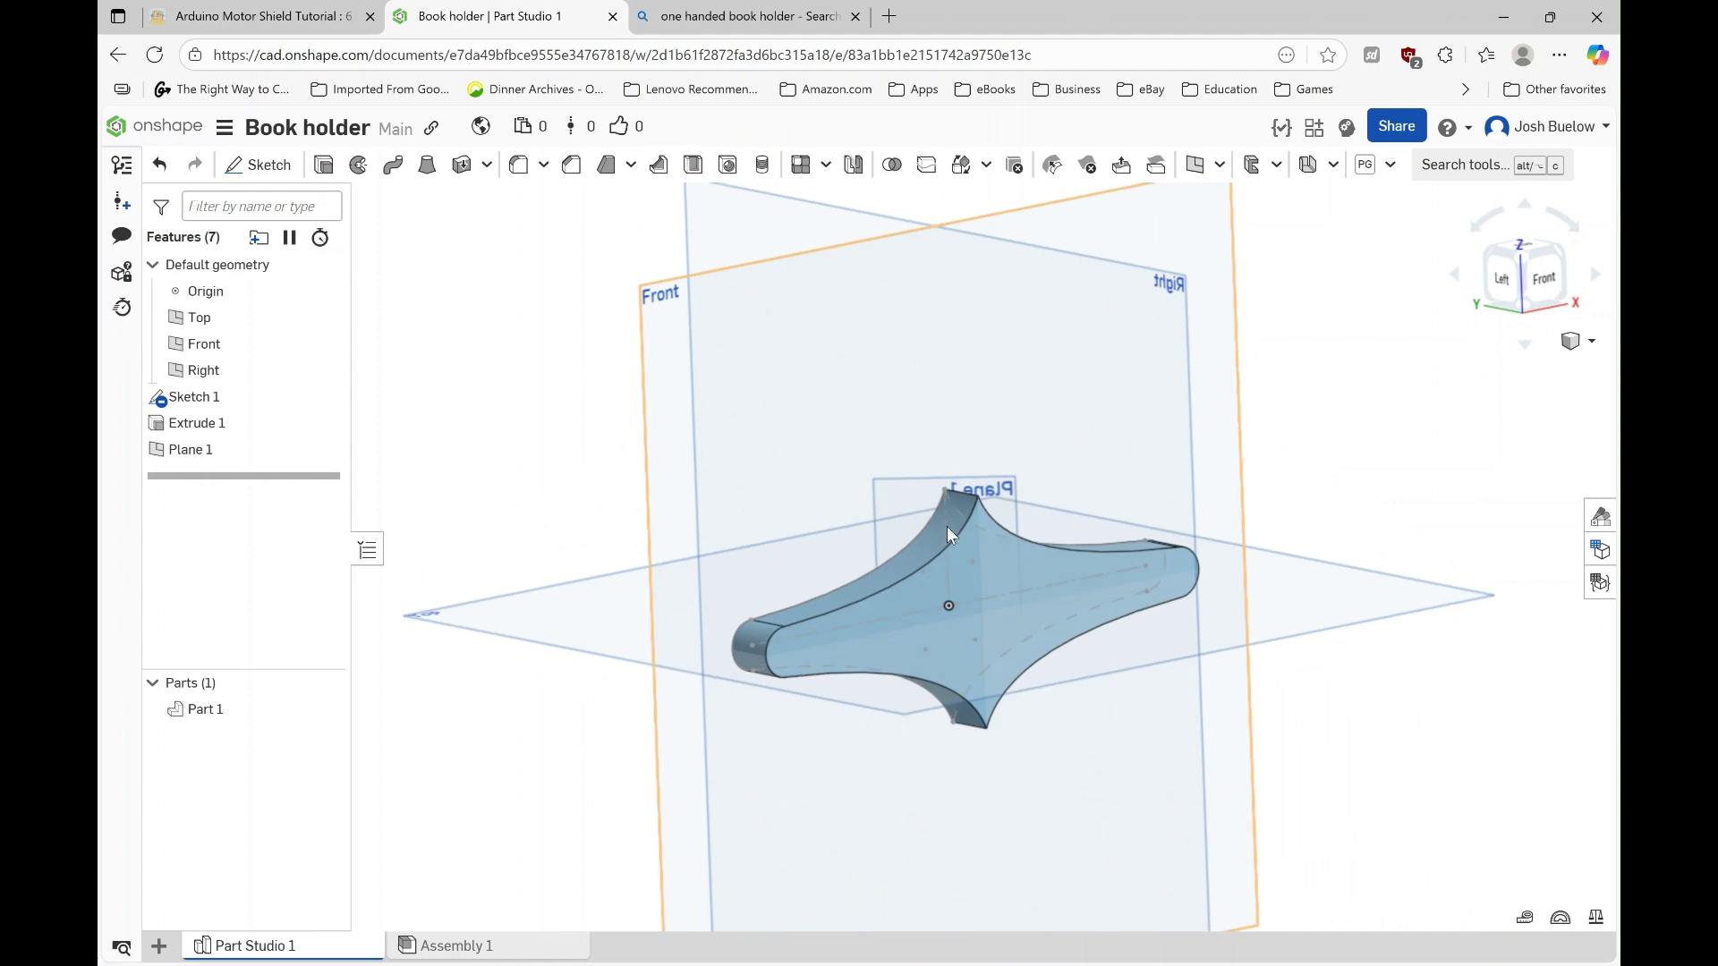
{"action": "right_click_drag", "start_coordinate": [961, 618], "coordinate": [993, 501]}
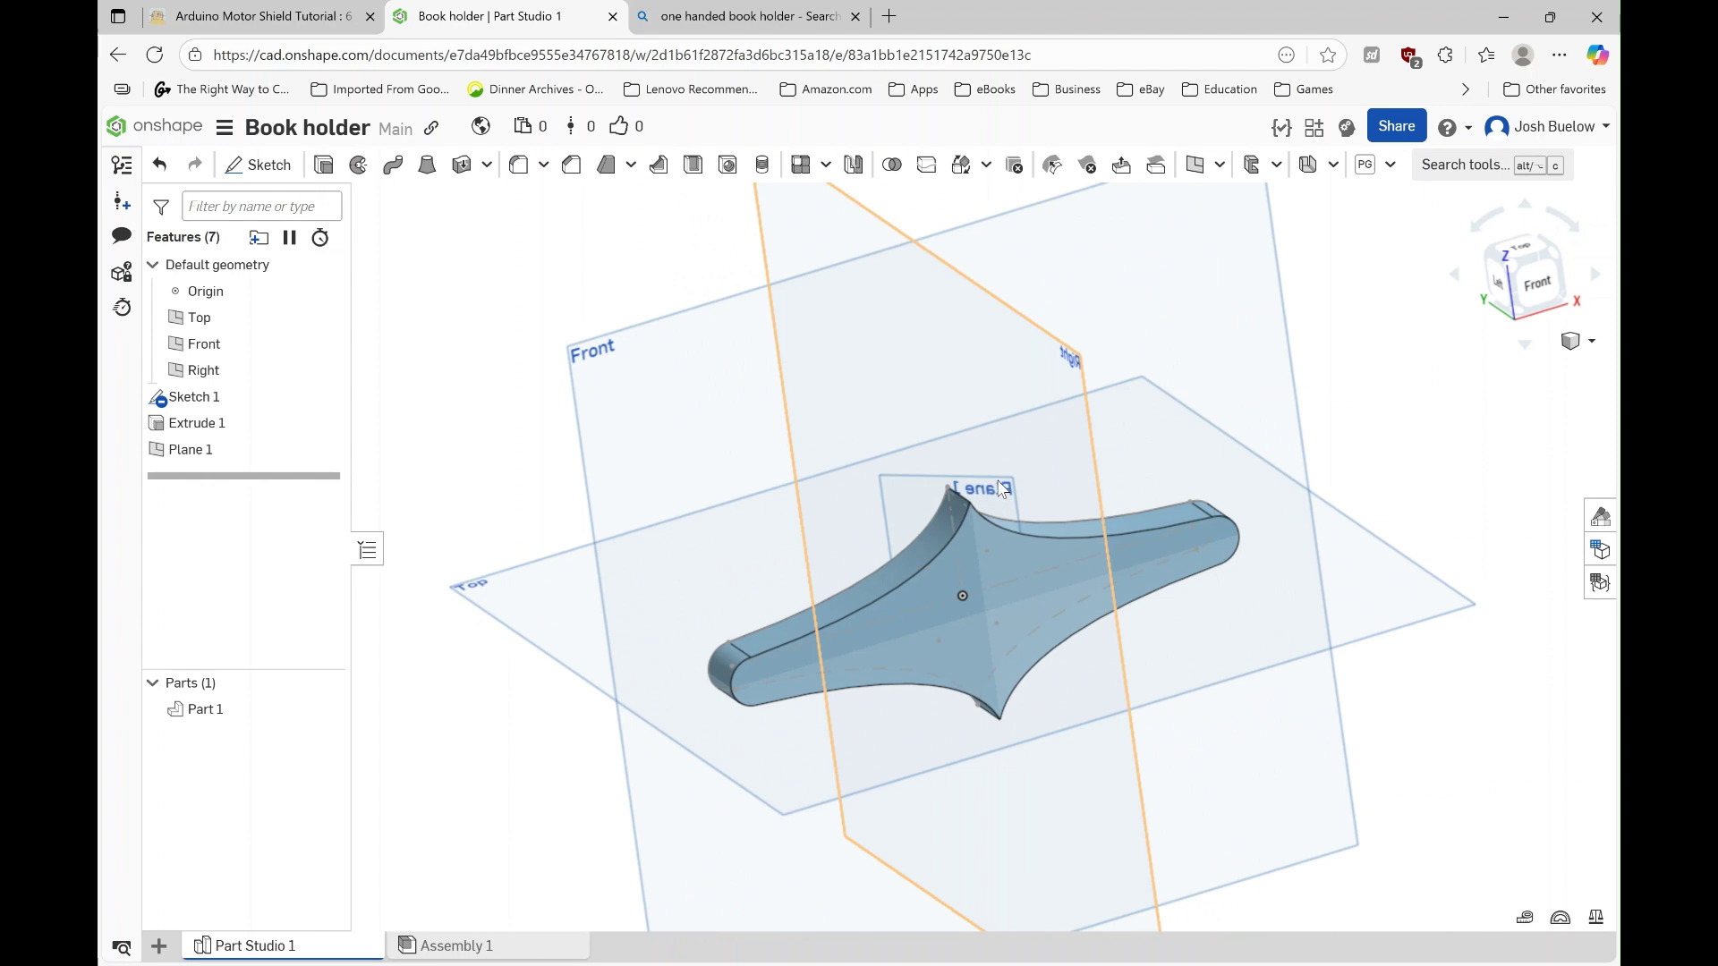
{"action": "left_click", "coordinate": [184, 454]}
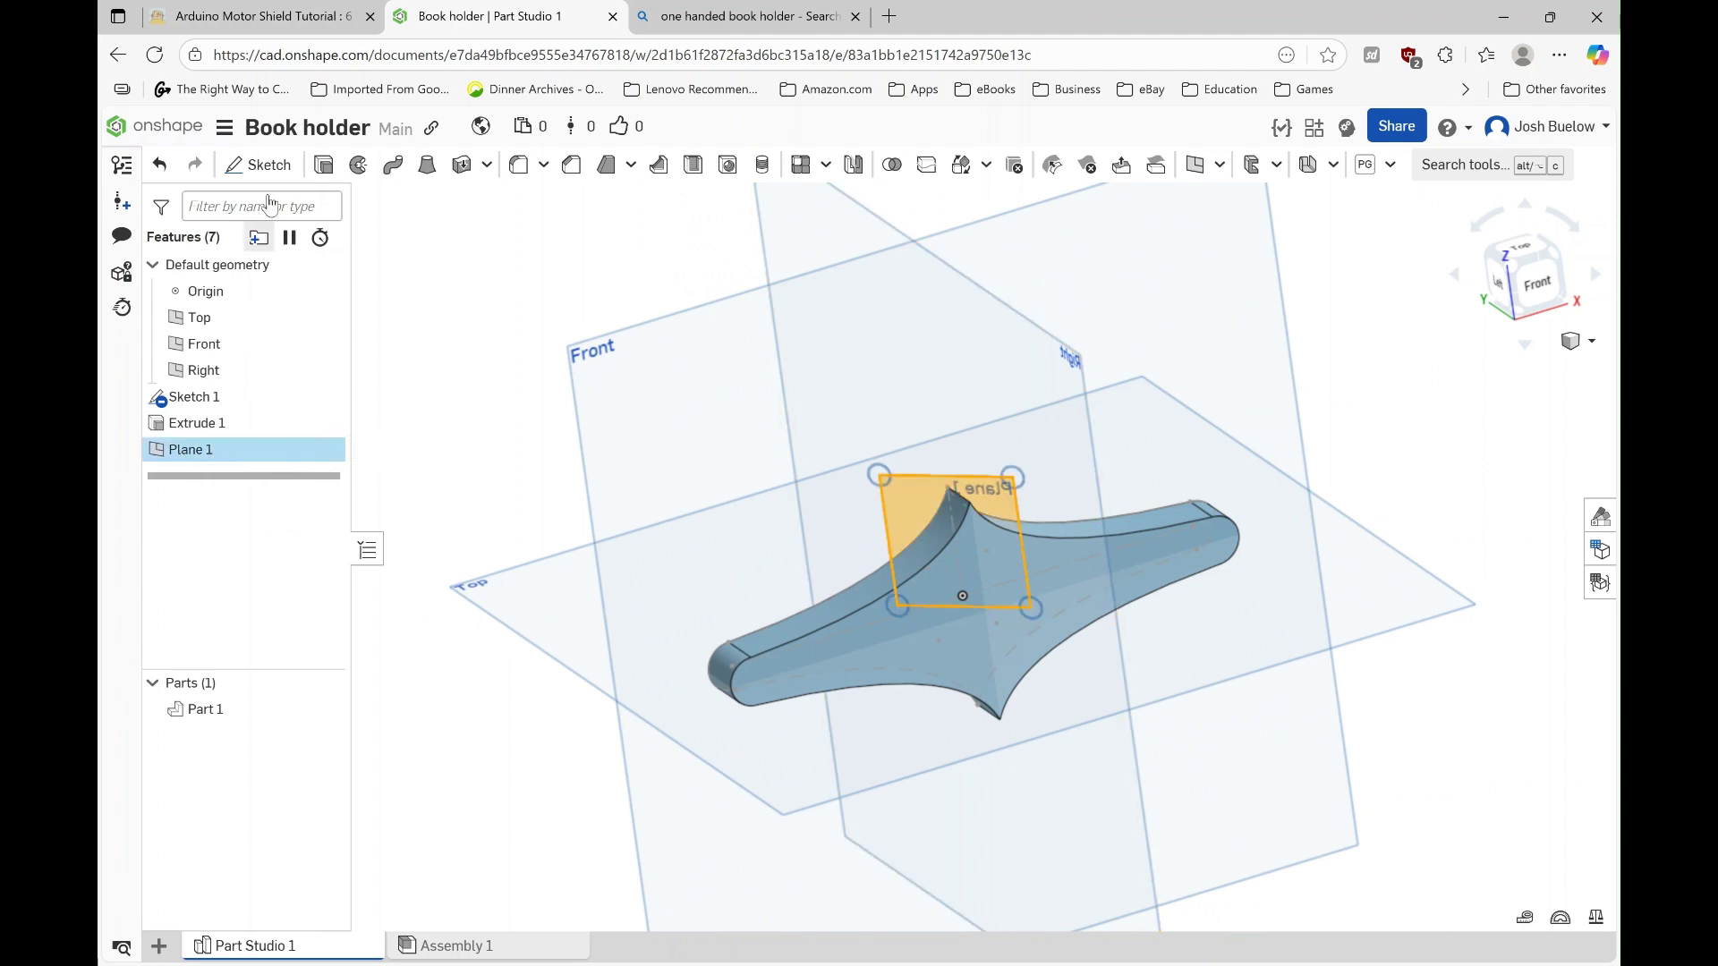
{"action": "left_click", "coordinate": [259, 165]}
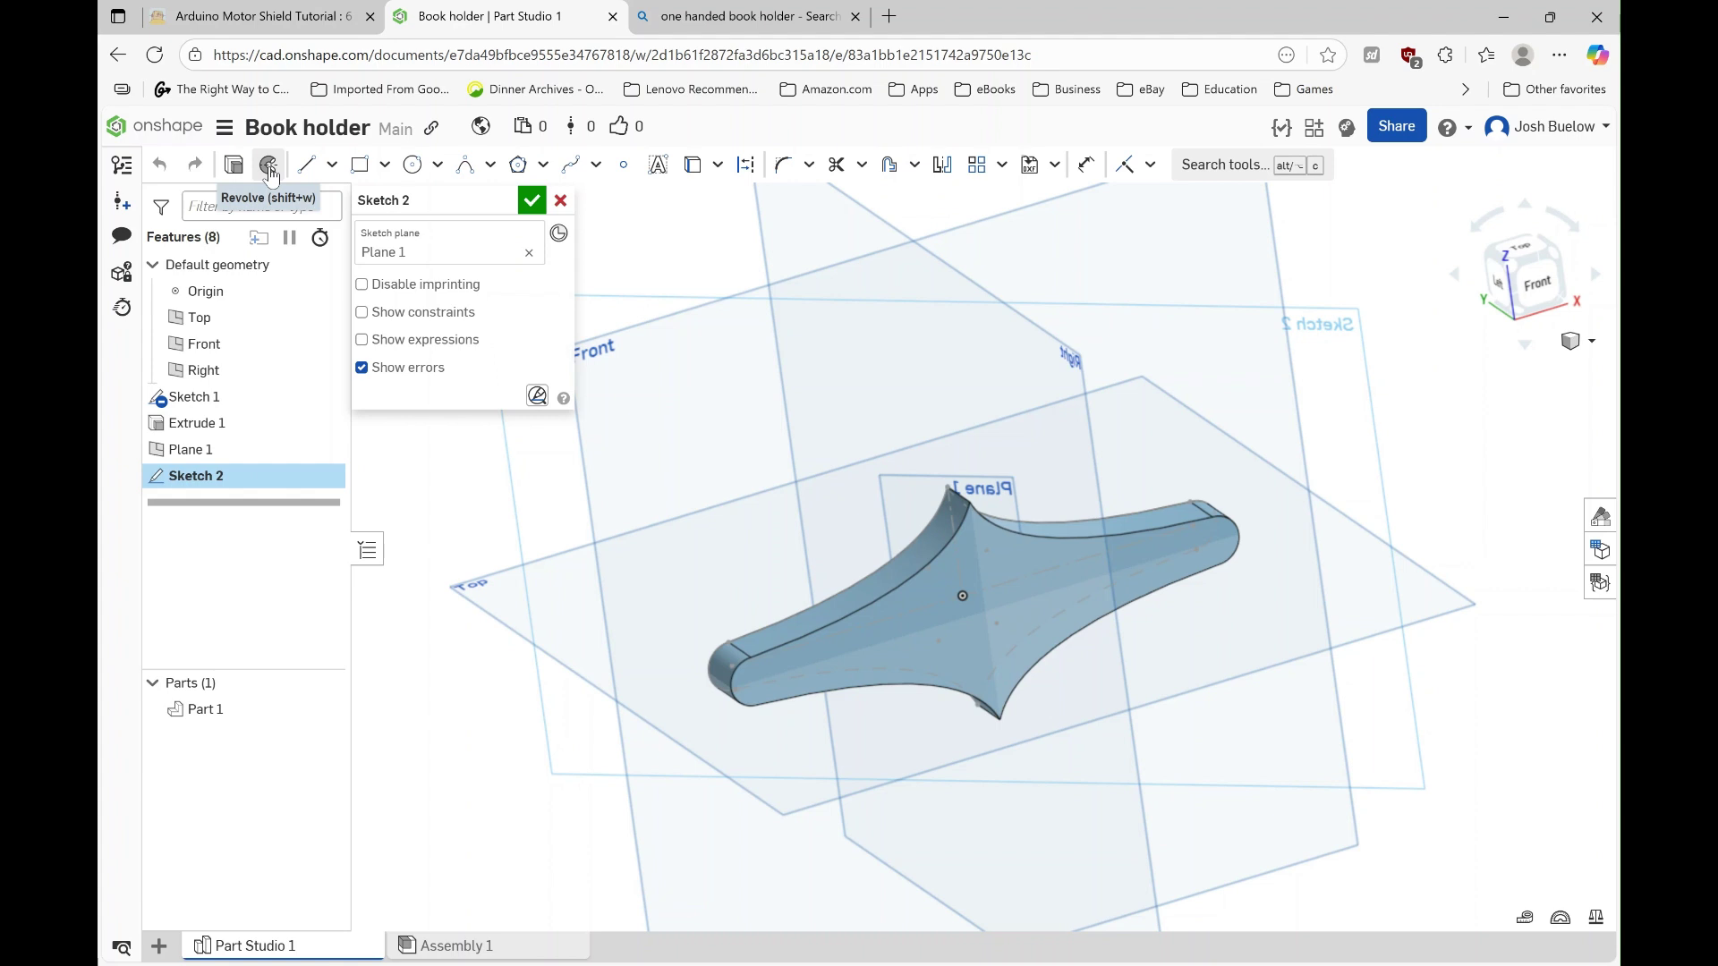
{"action": "key", "text": "n"}
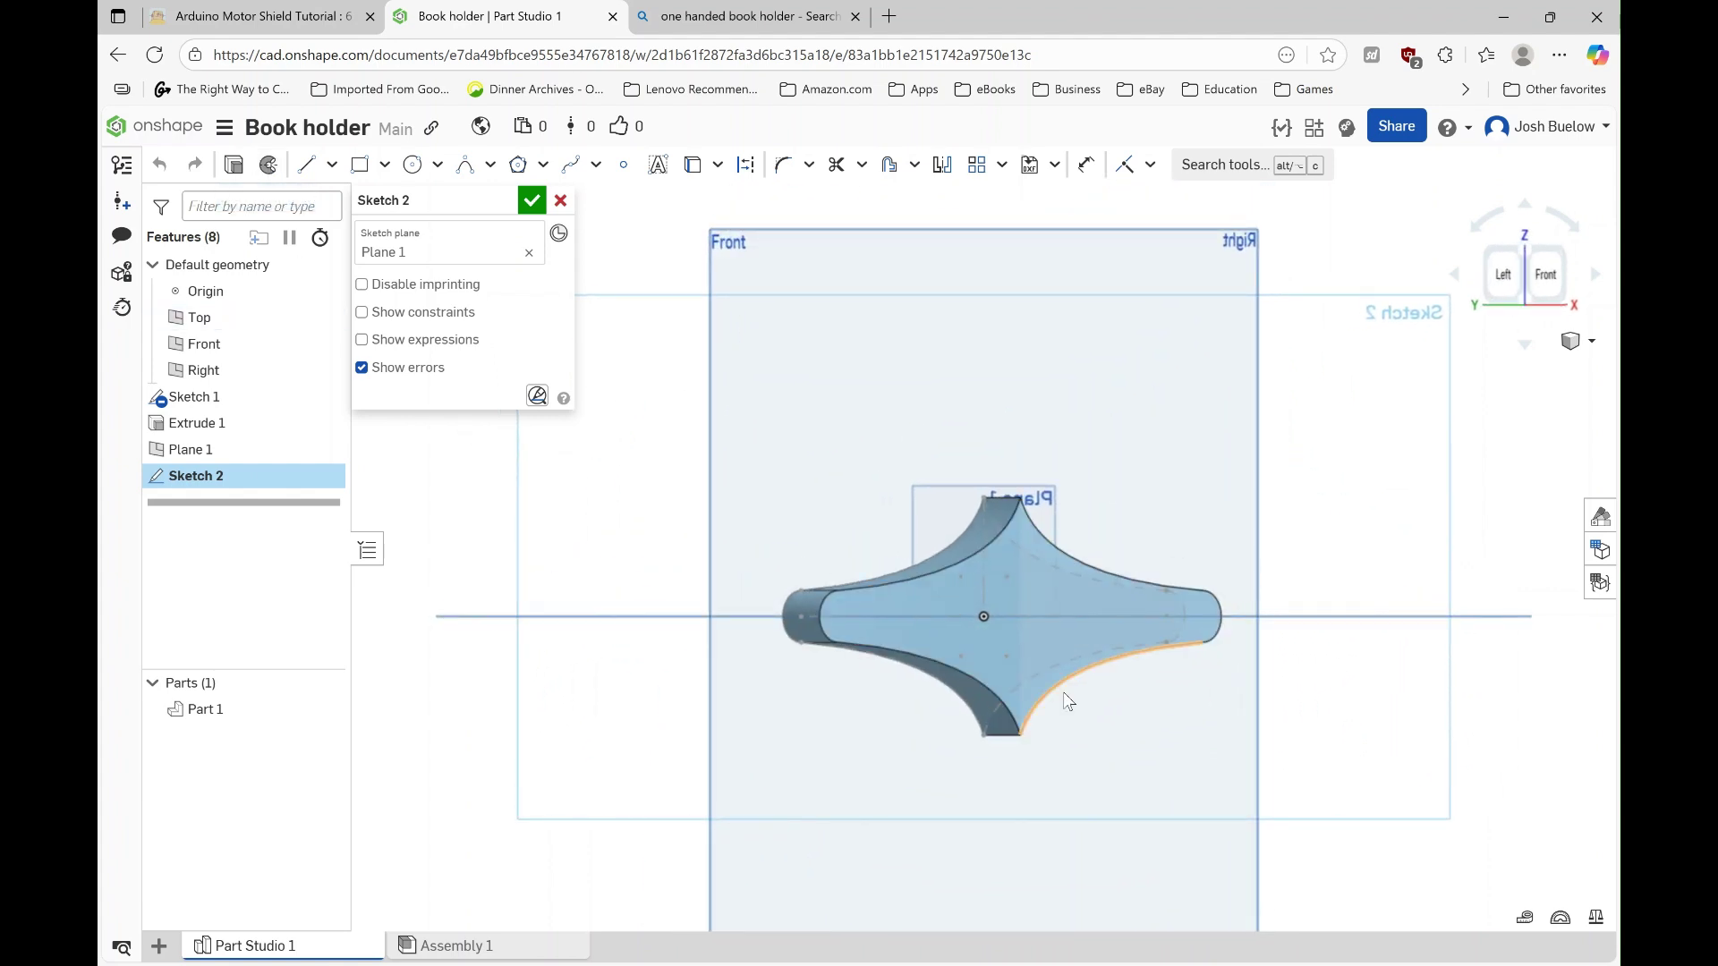
{"action": "scroll", "coordinate": [1027, 659], "scroll_direction": "up", "scroll_amount": 3}
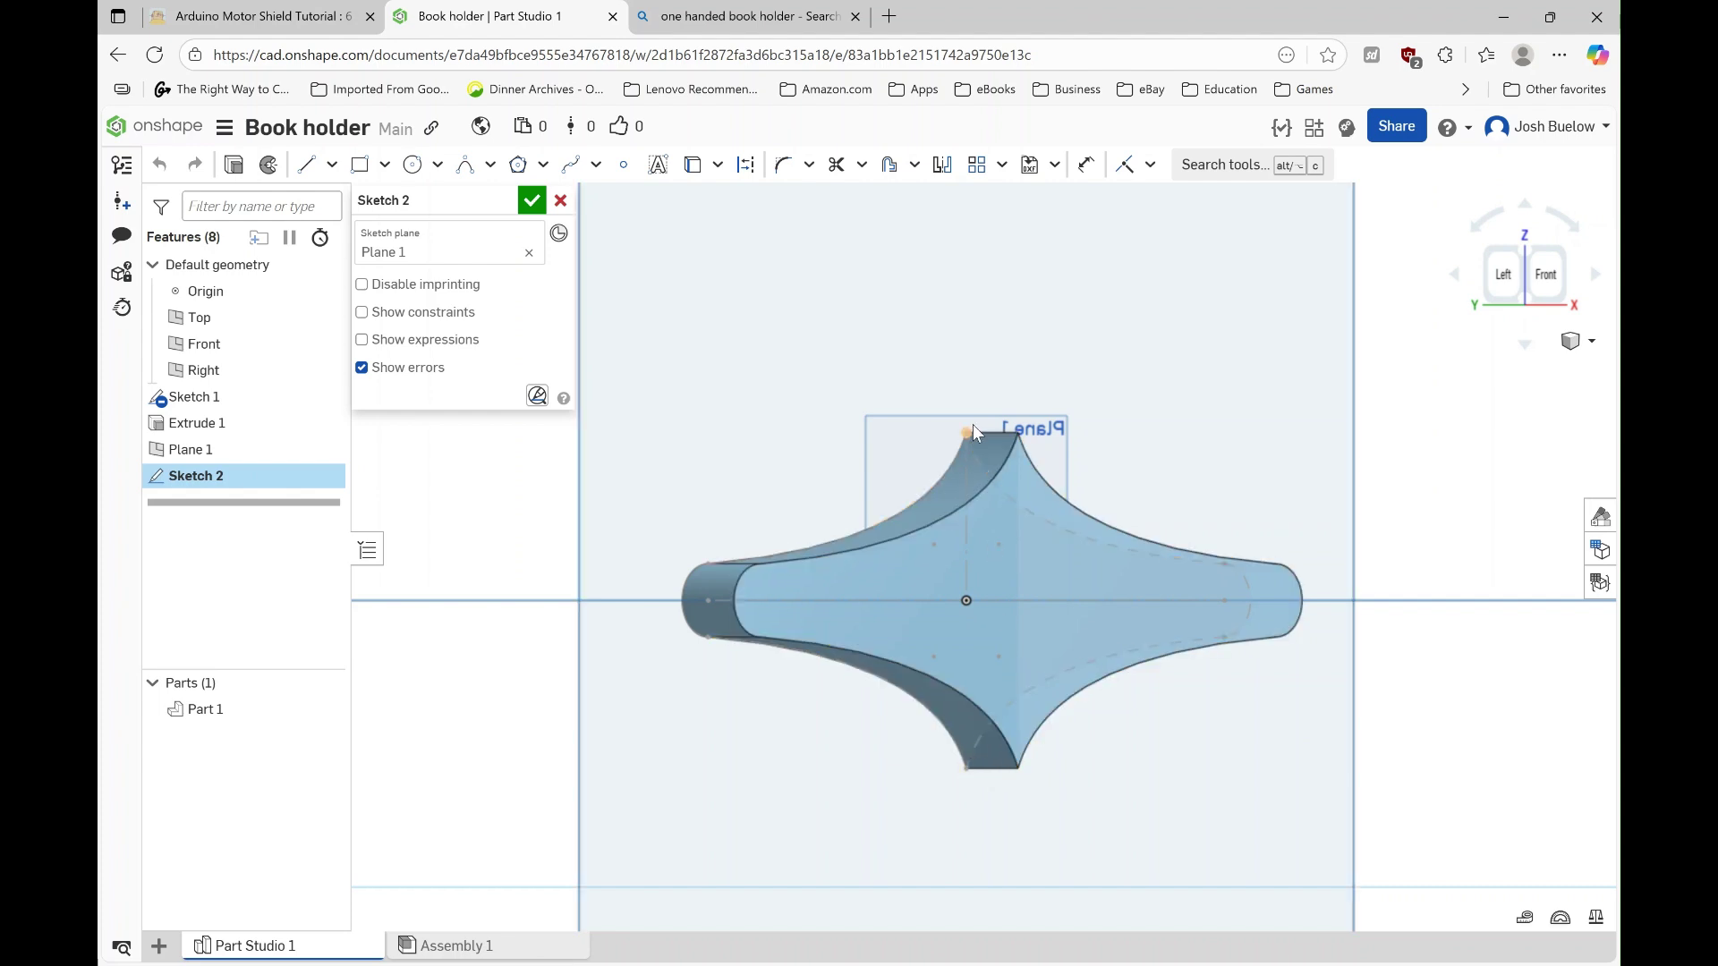
{"action": "left_click", "coordinate": [561, 201]}
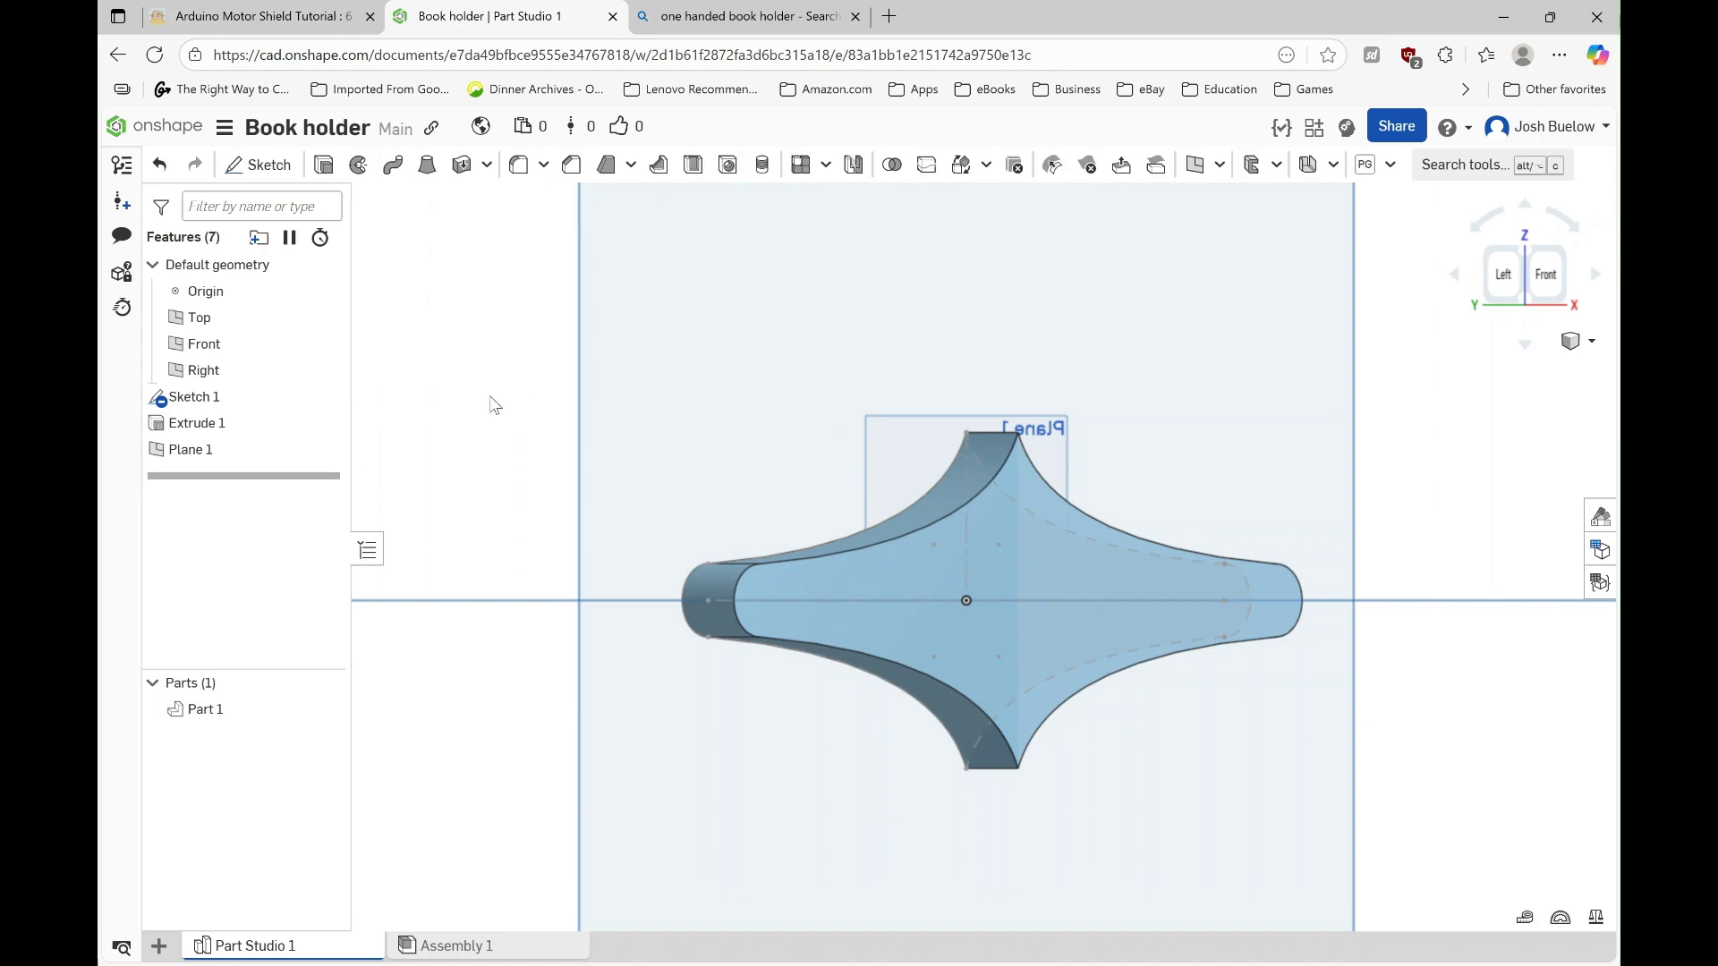
Step: Edit the holder's 10 mm blind extrusion so that it is symmetric about its sketch plane
{"action": "key", "text": "shift+7"}
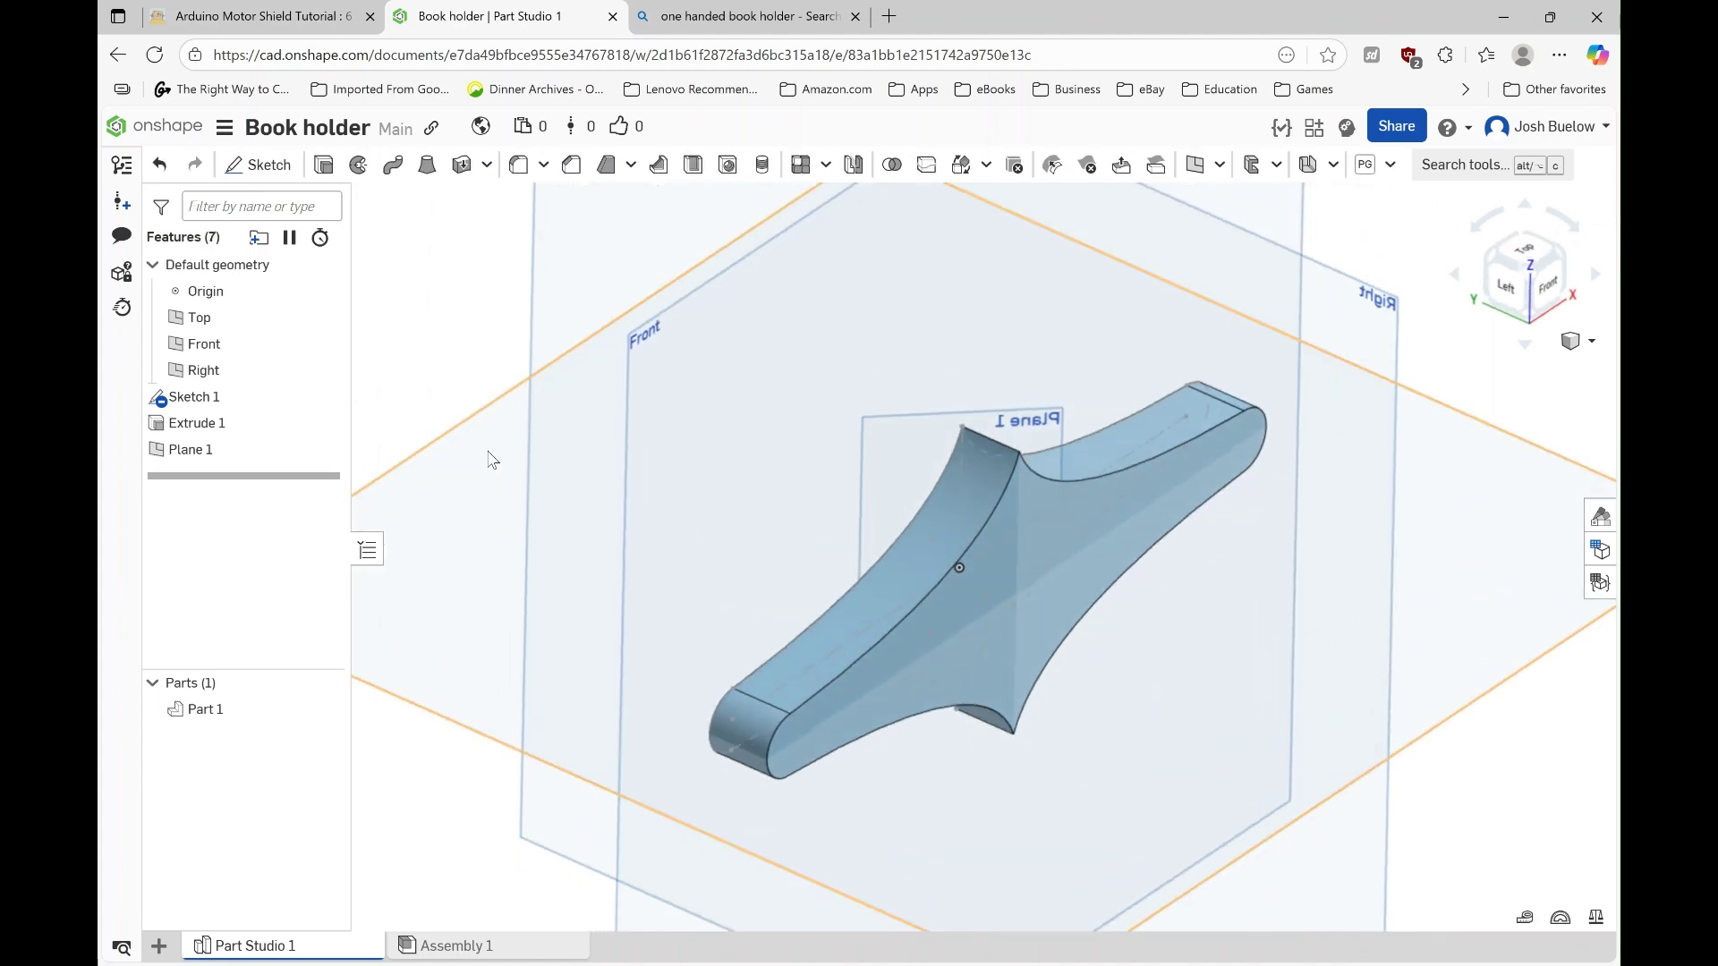
{"action": "double_click", "coordinate": [209, 427]}
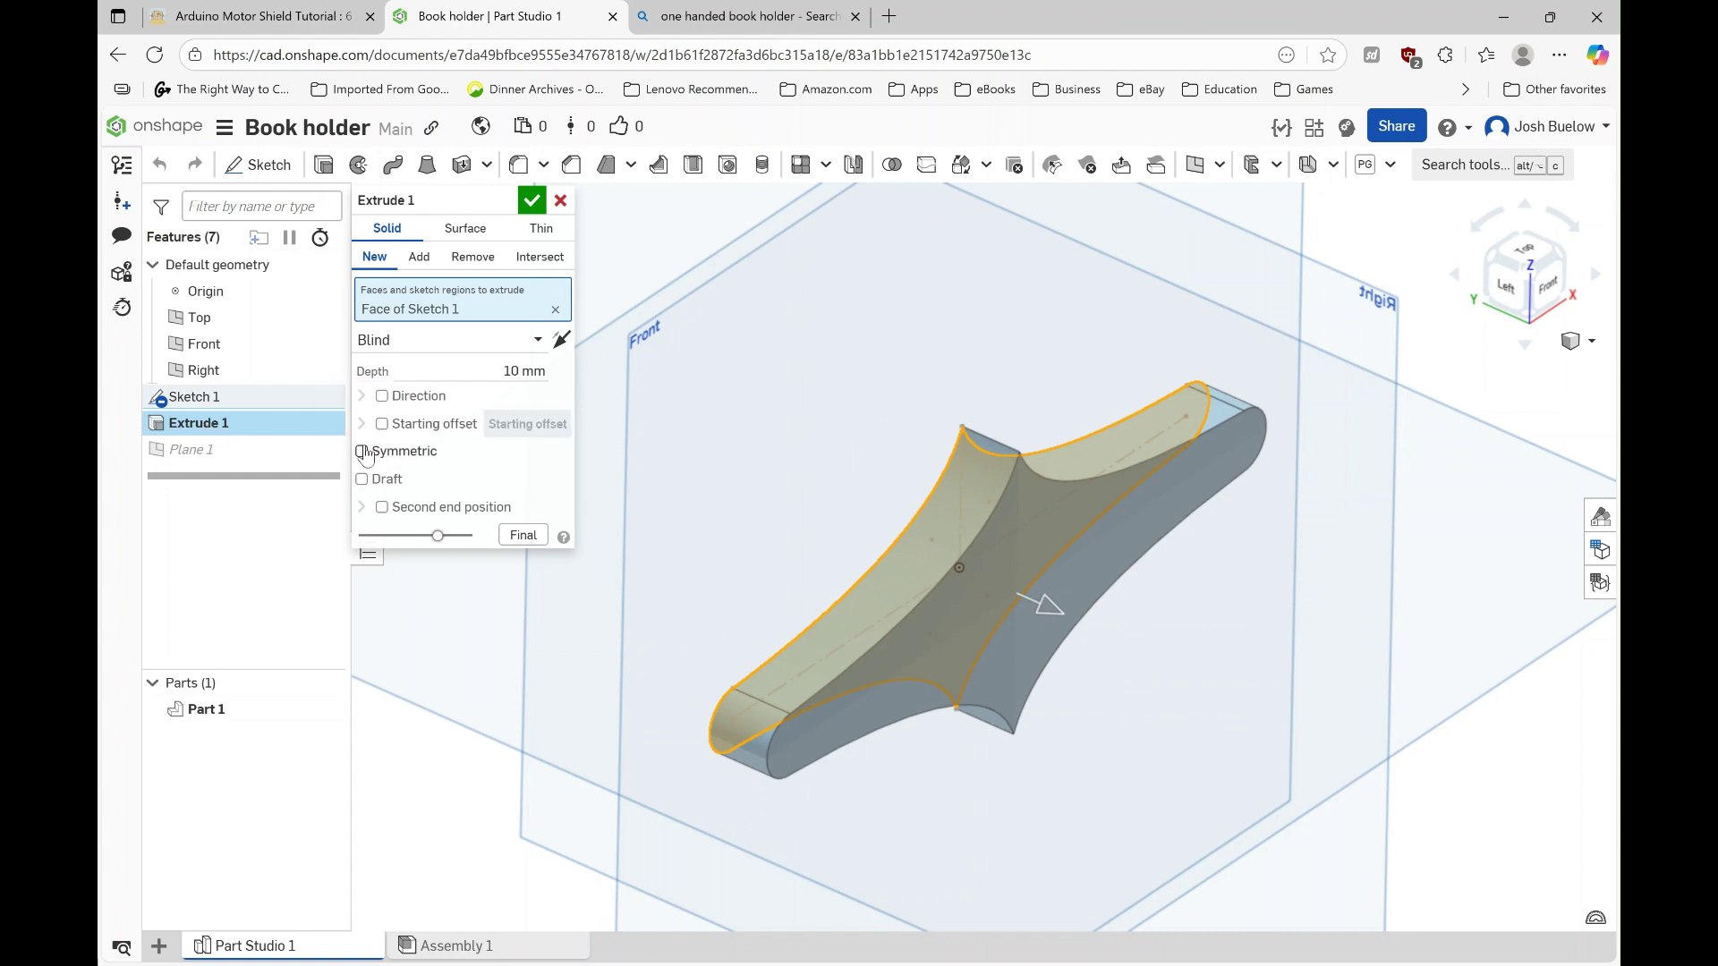
{"action": "left_click", "coordinate": [363, 453]}
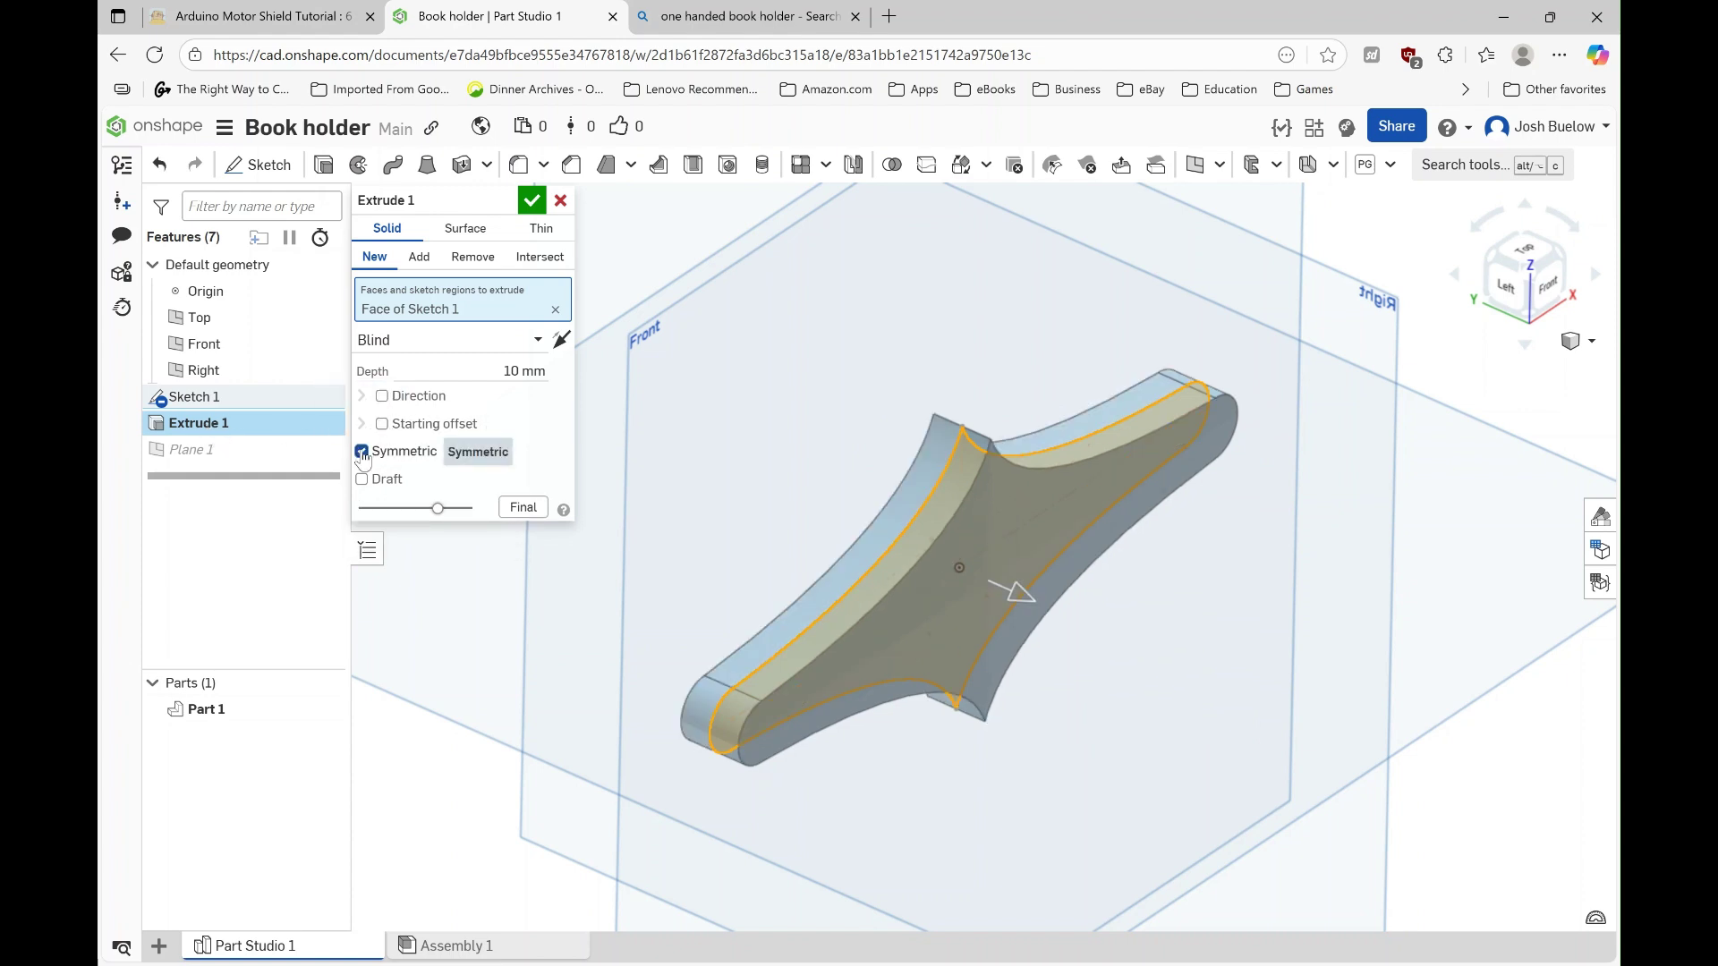
{"action": "right_click_drag", "start_coordinate": [937, 541], "coordinate": [1011, 575]}
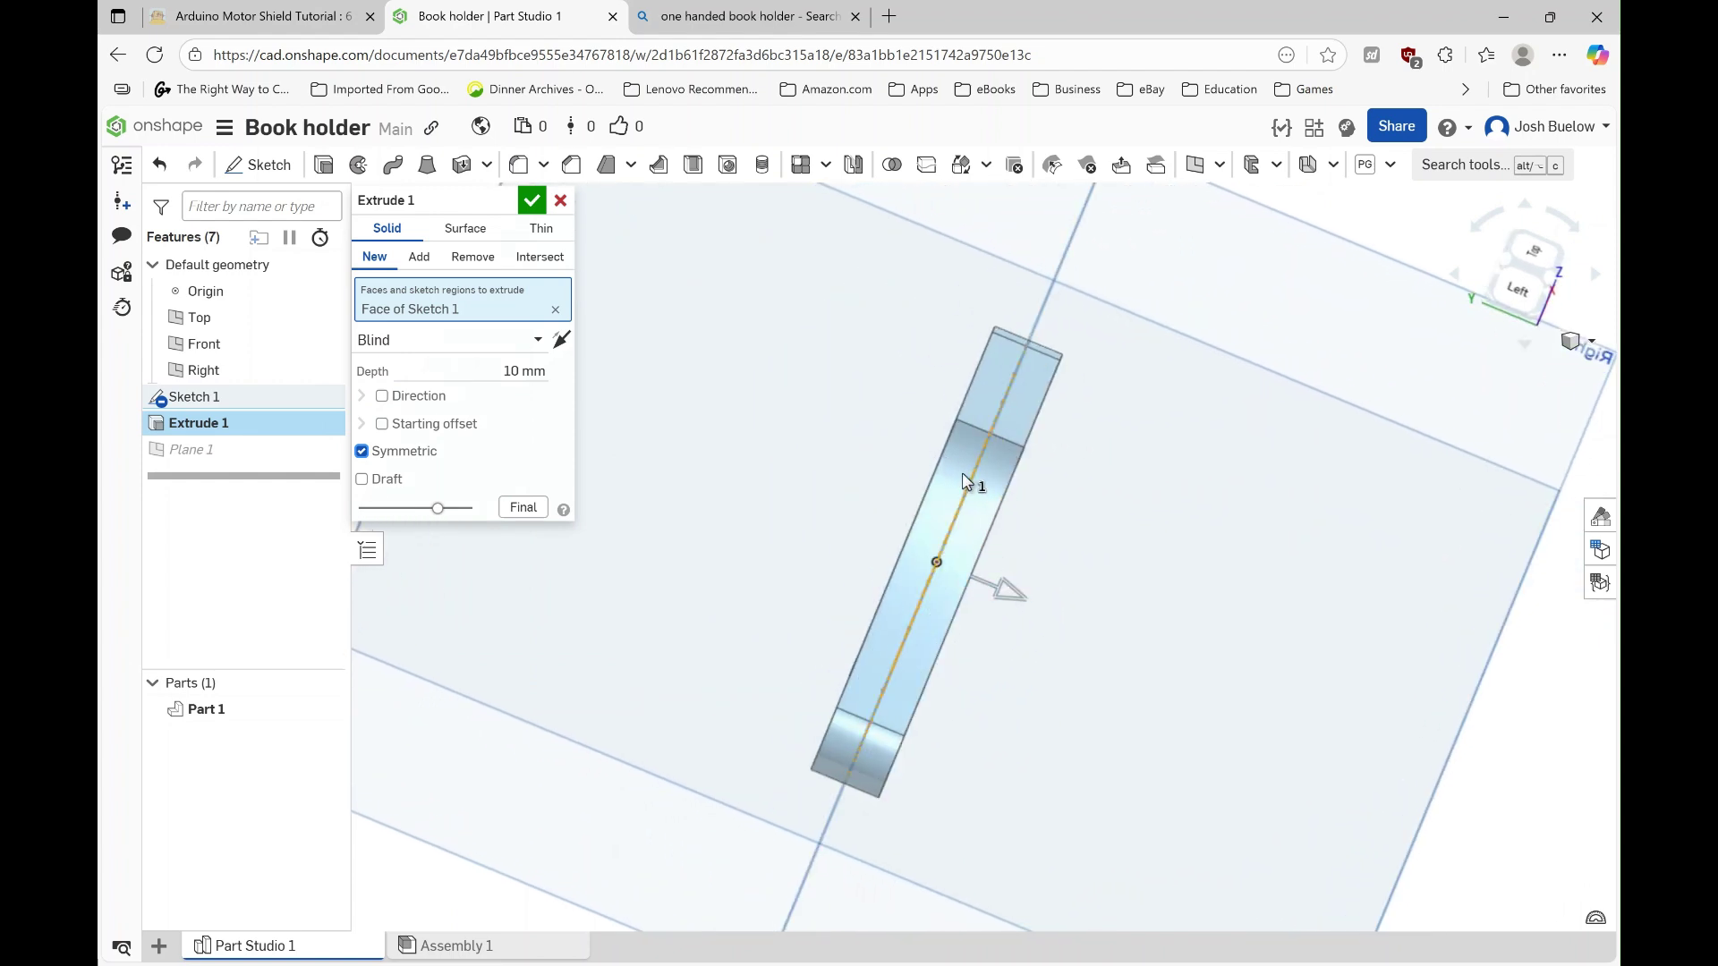
{"action": "right_click_drag", "start_coordinate": [1000, 515], "coordinate": [952, 488]}
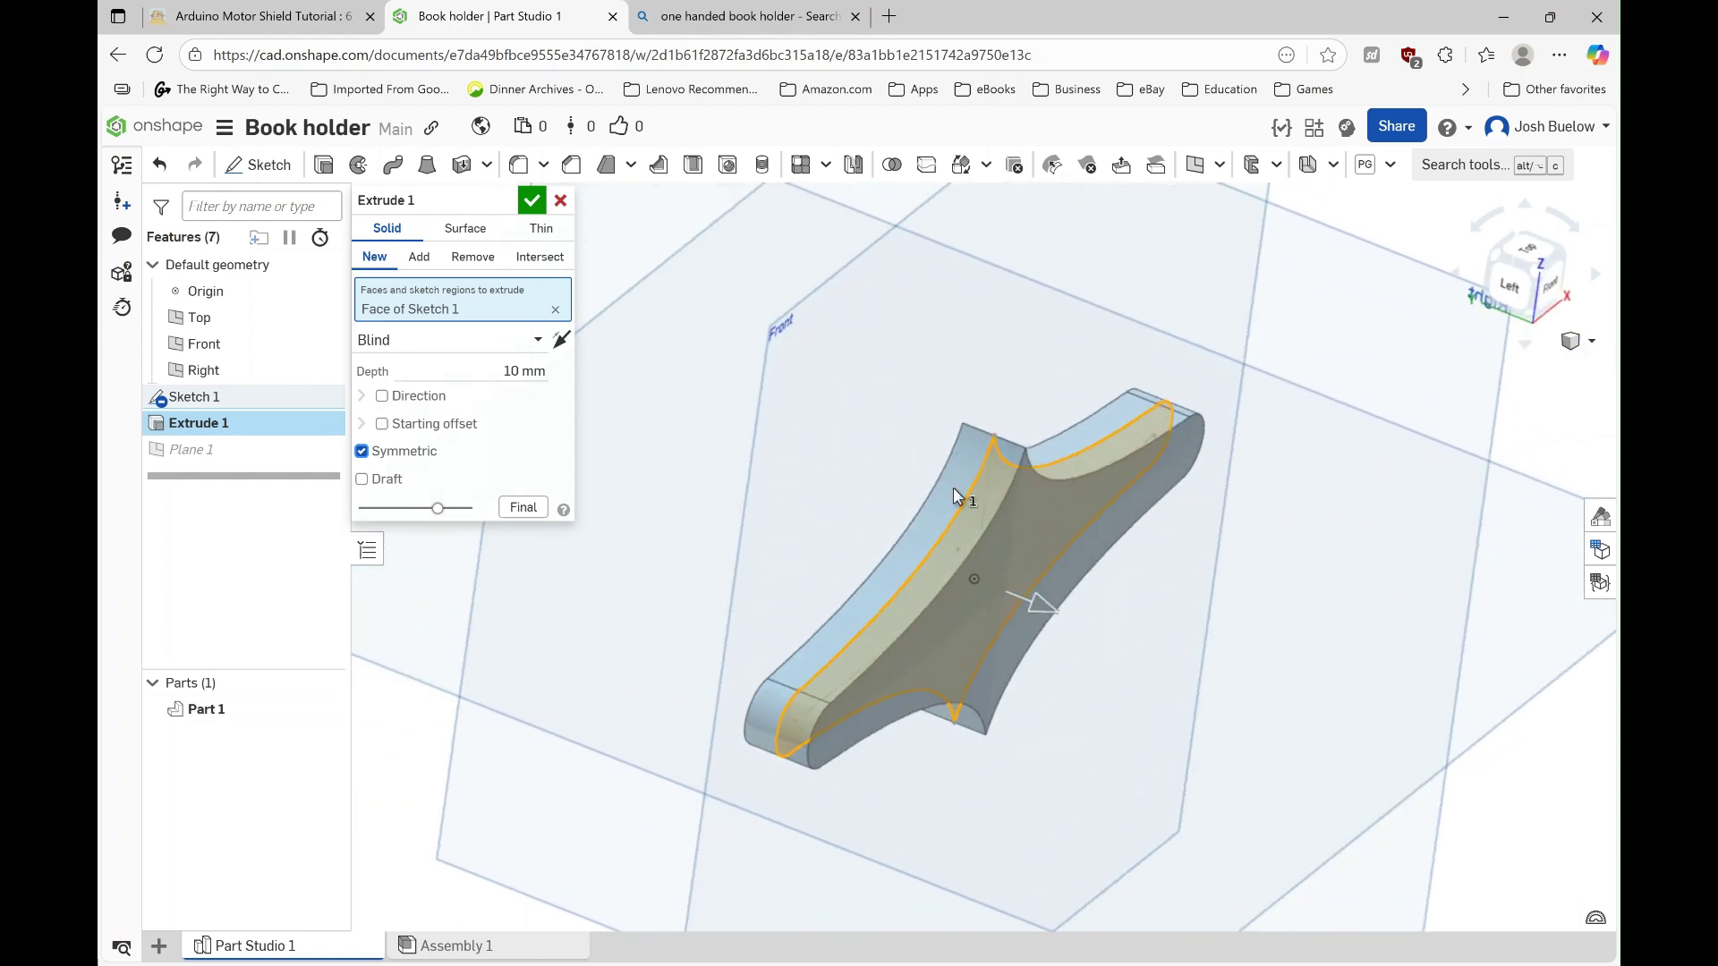
{"action": "left_click", "coordinate": [532, 204]}
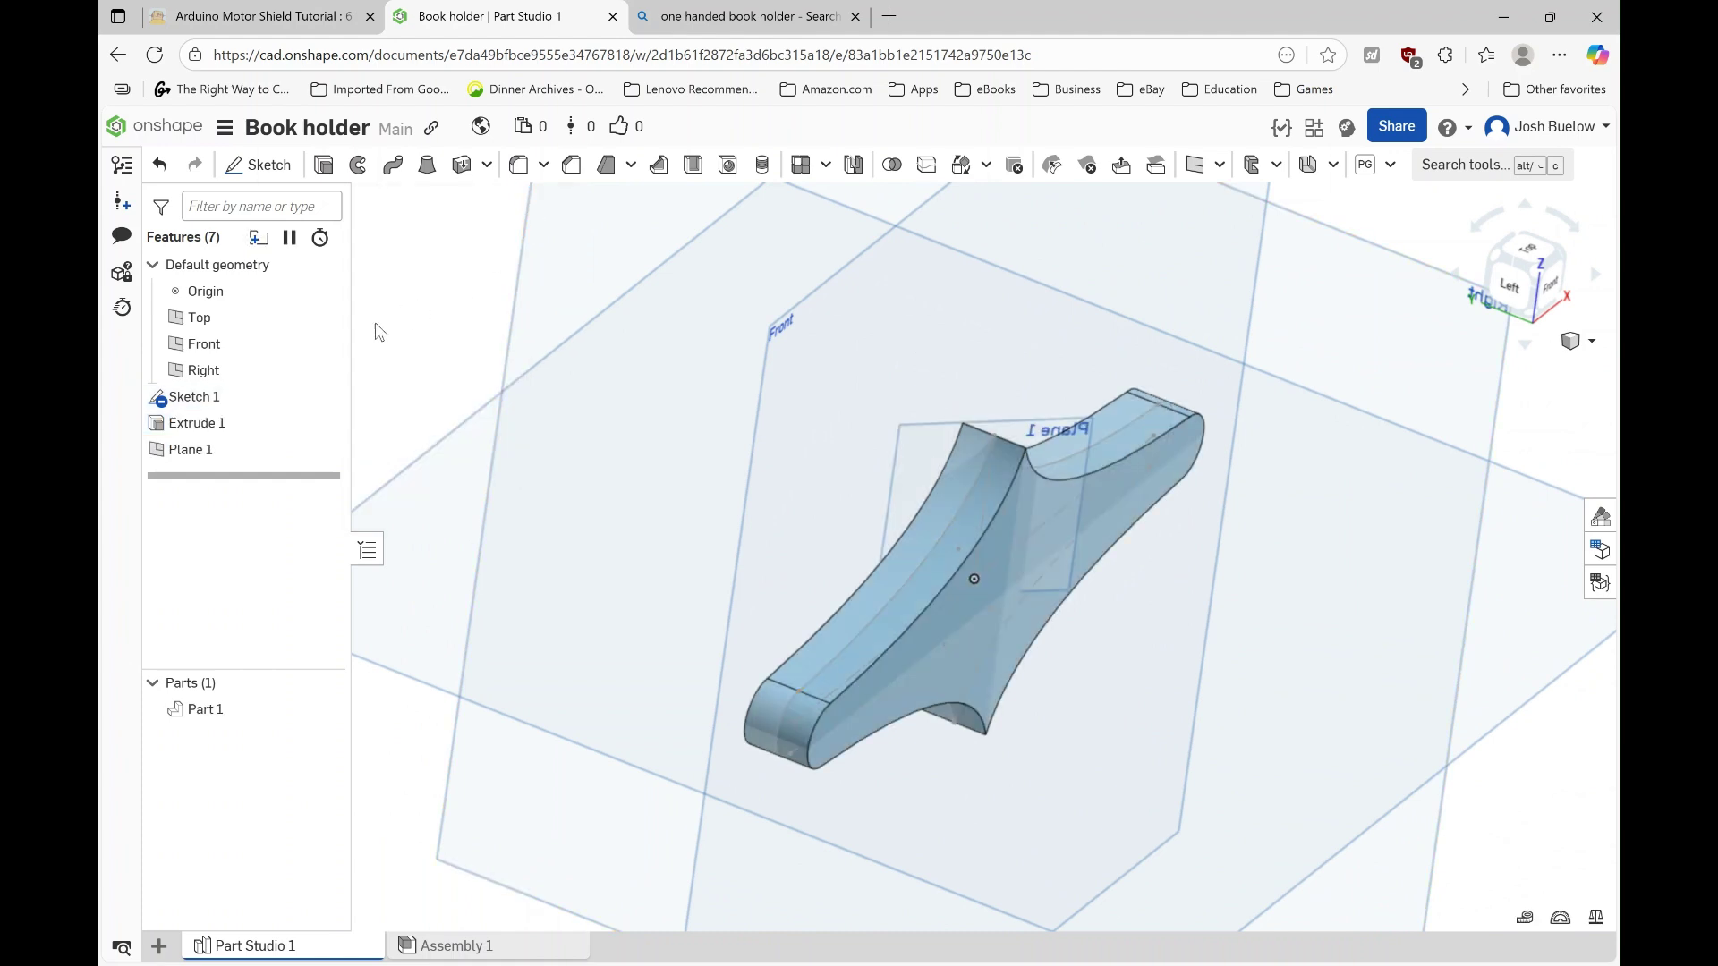
Step: Start a sketch on the 45-degree plane, viewed face-on, and recheck the Bing book holder images for the thumb hole shape
{"action": "left_click", "coordinate": [199, 455]}
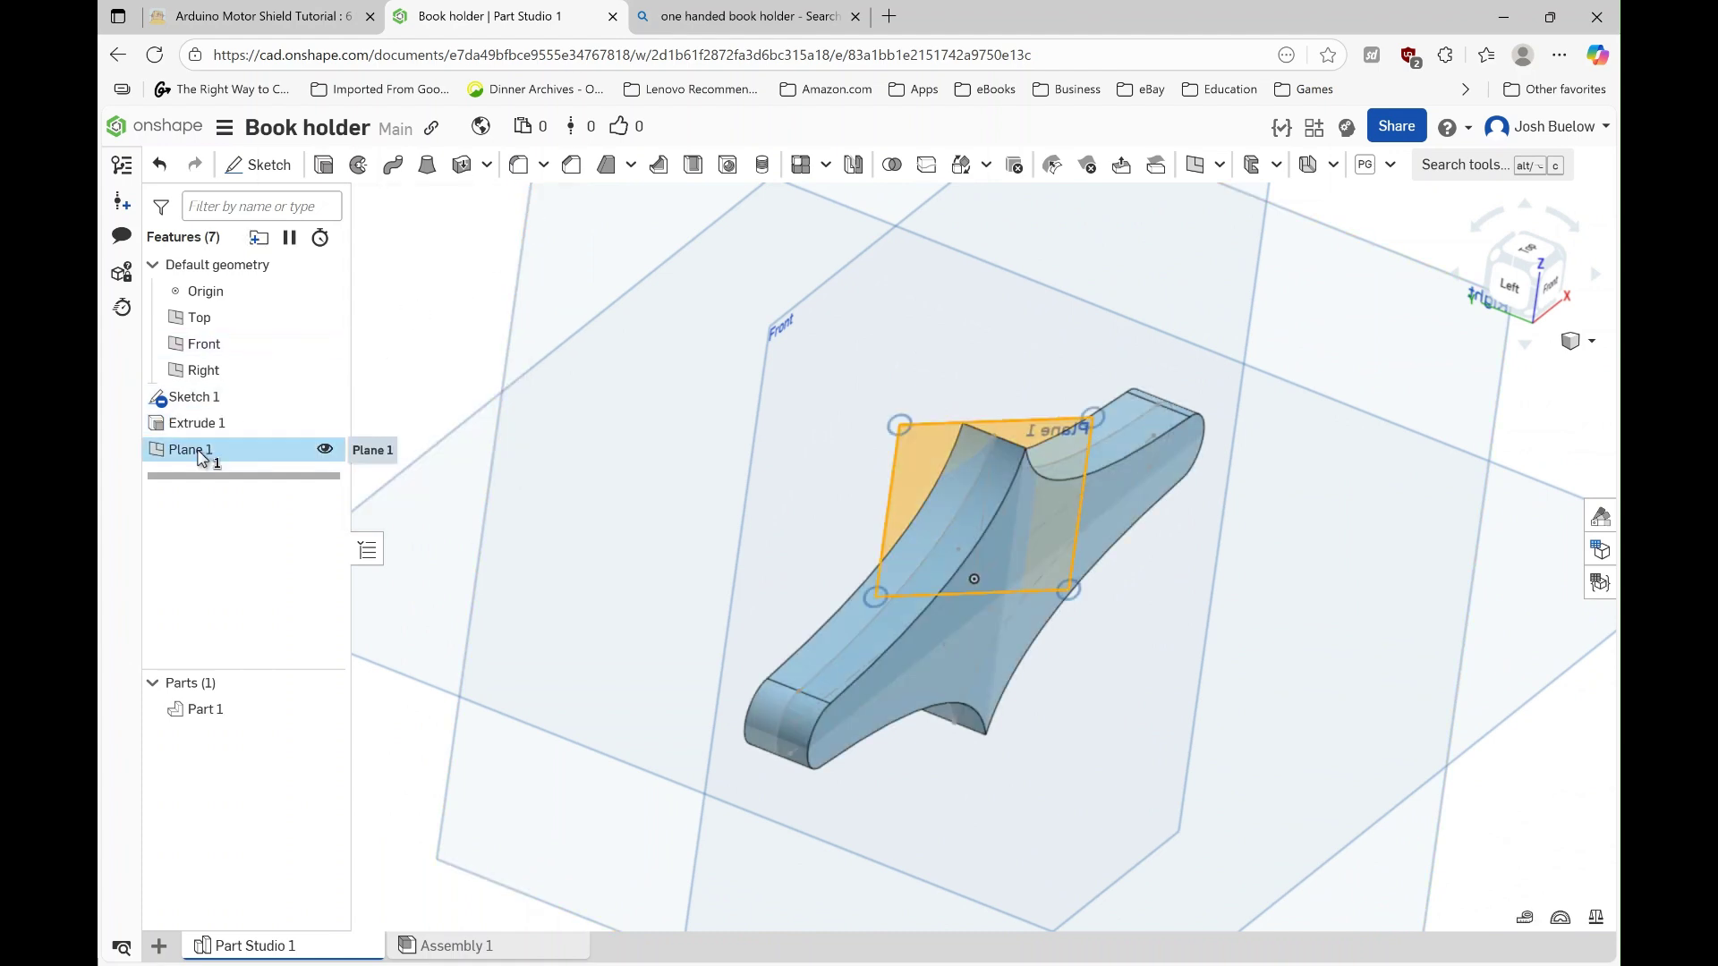
{"action": "left_click", "coordinate": [258, 167]}
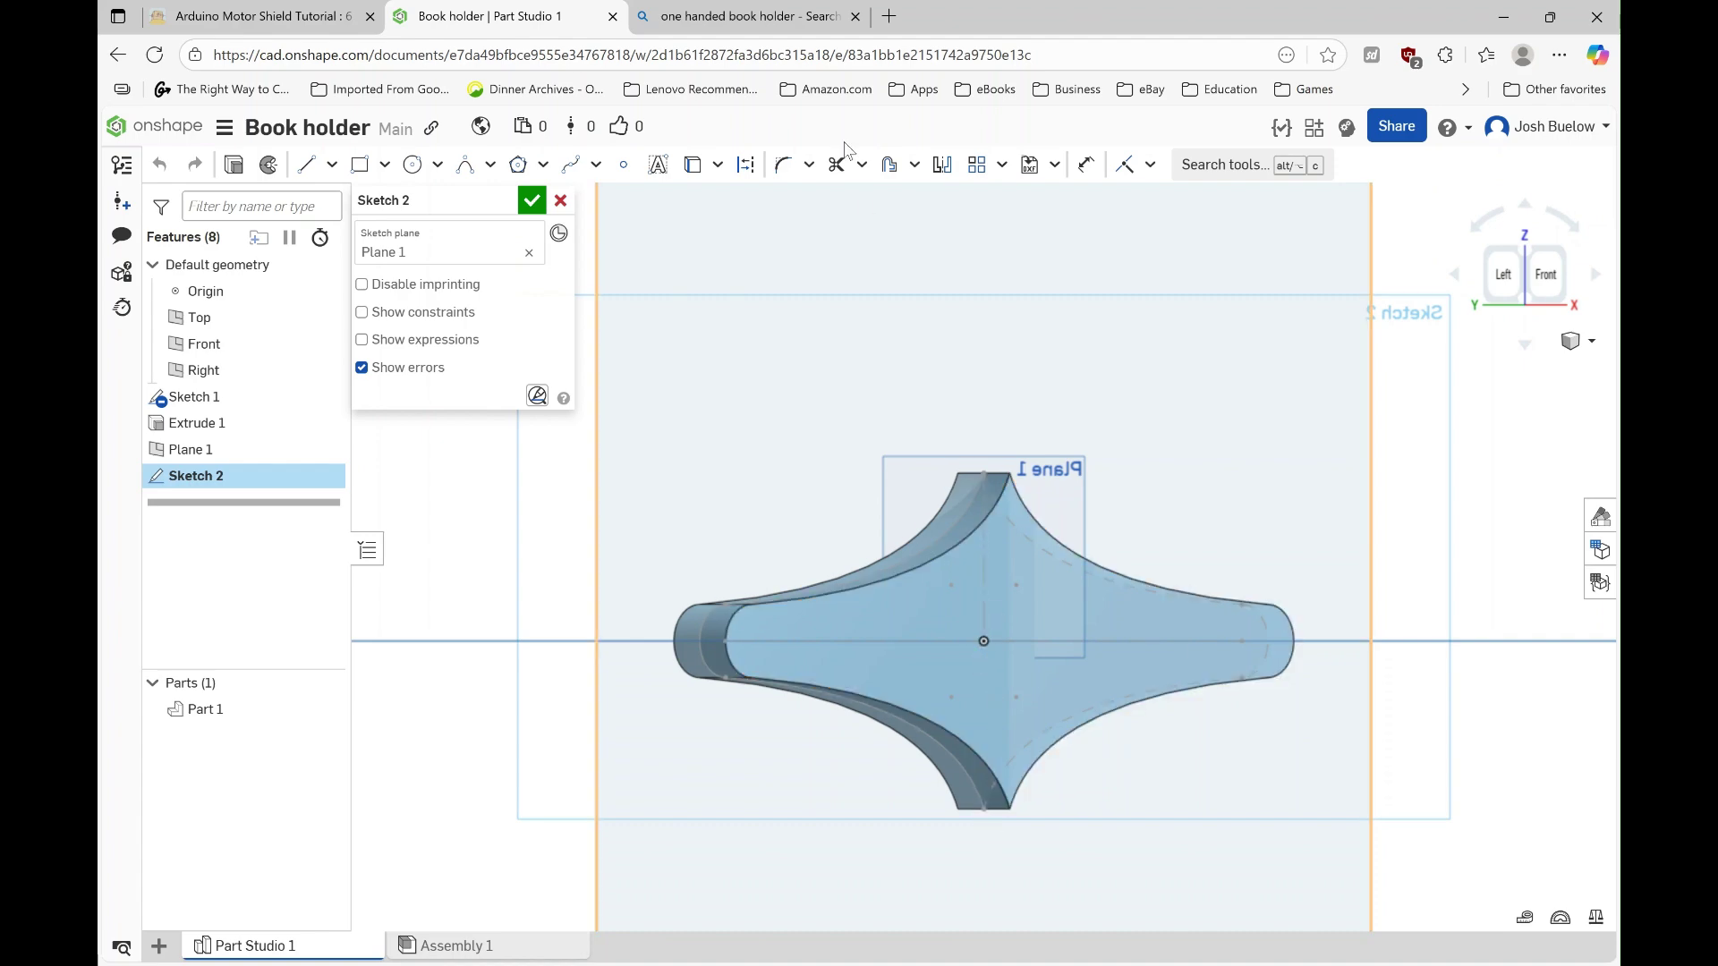
{"action": "left_click", "coordinate": [793, 17]}
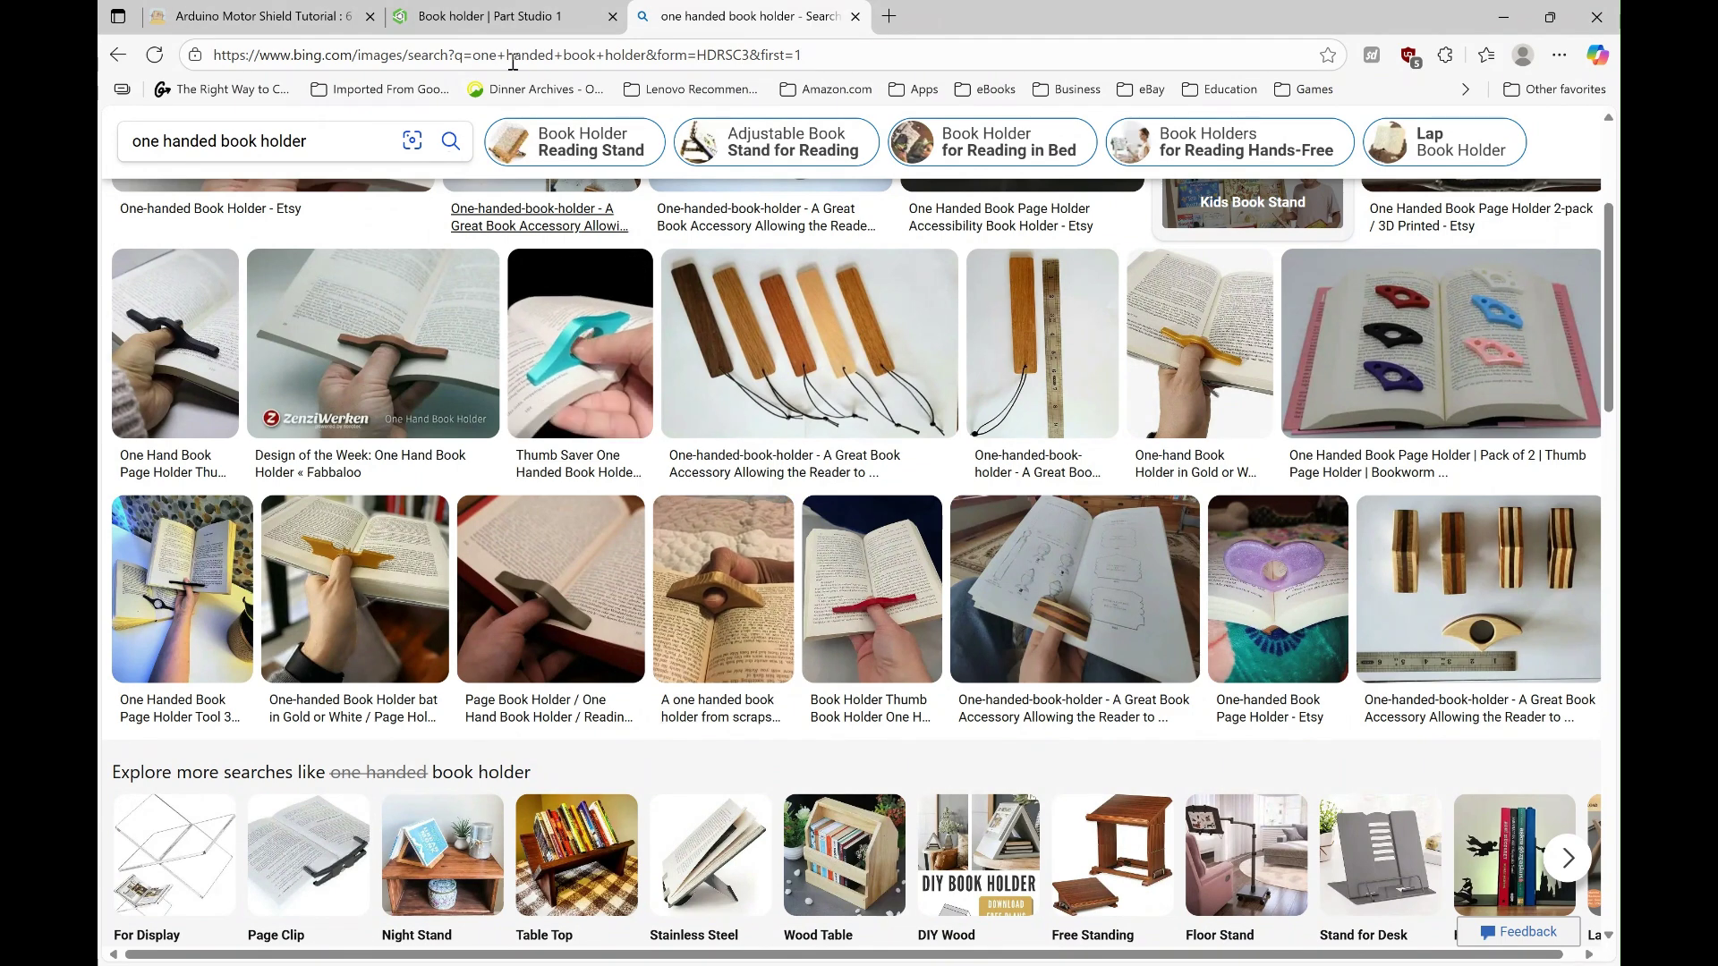
{"action": "left_click", "coordinate": [487, 16]}
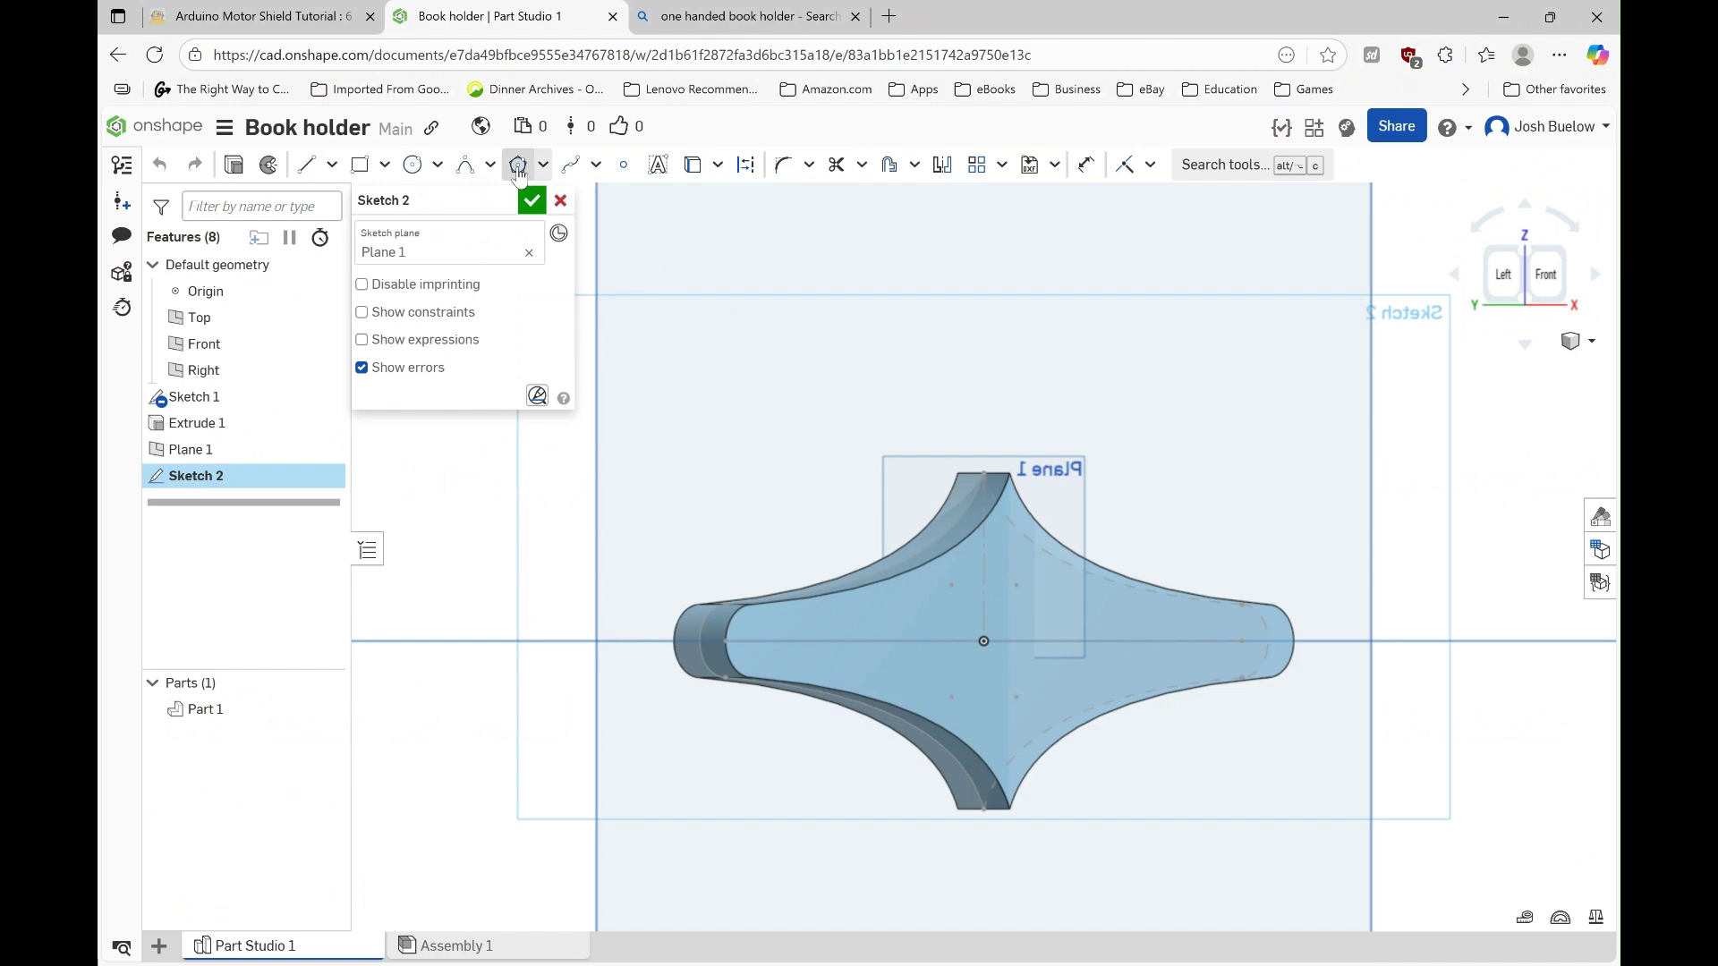
Step: Sketch an ellipse centred on the origin, about 25 mm wide and 20 mm high
{"action": "left_click", "coordinate": [438, 166]}
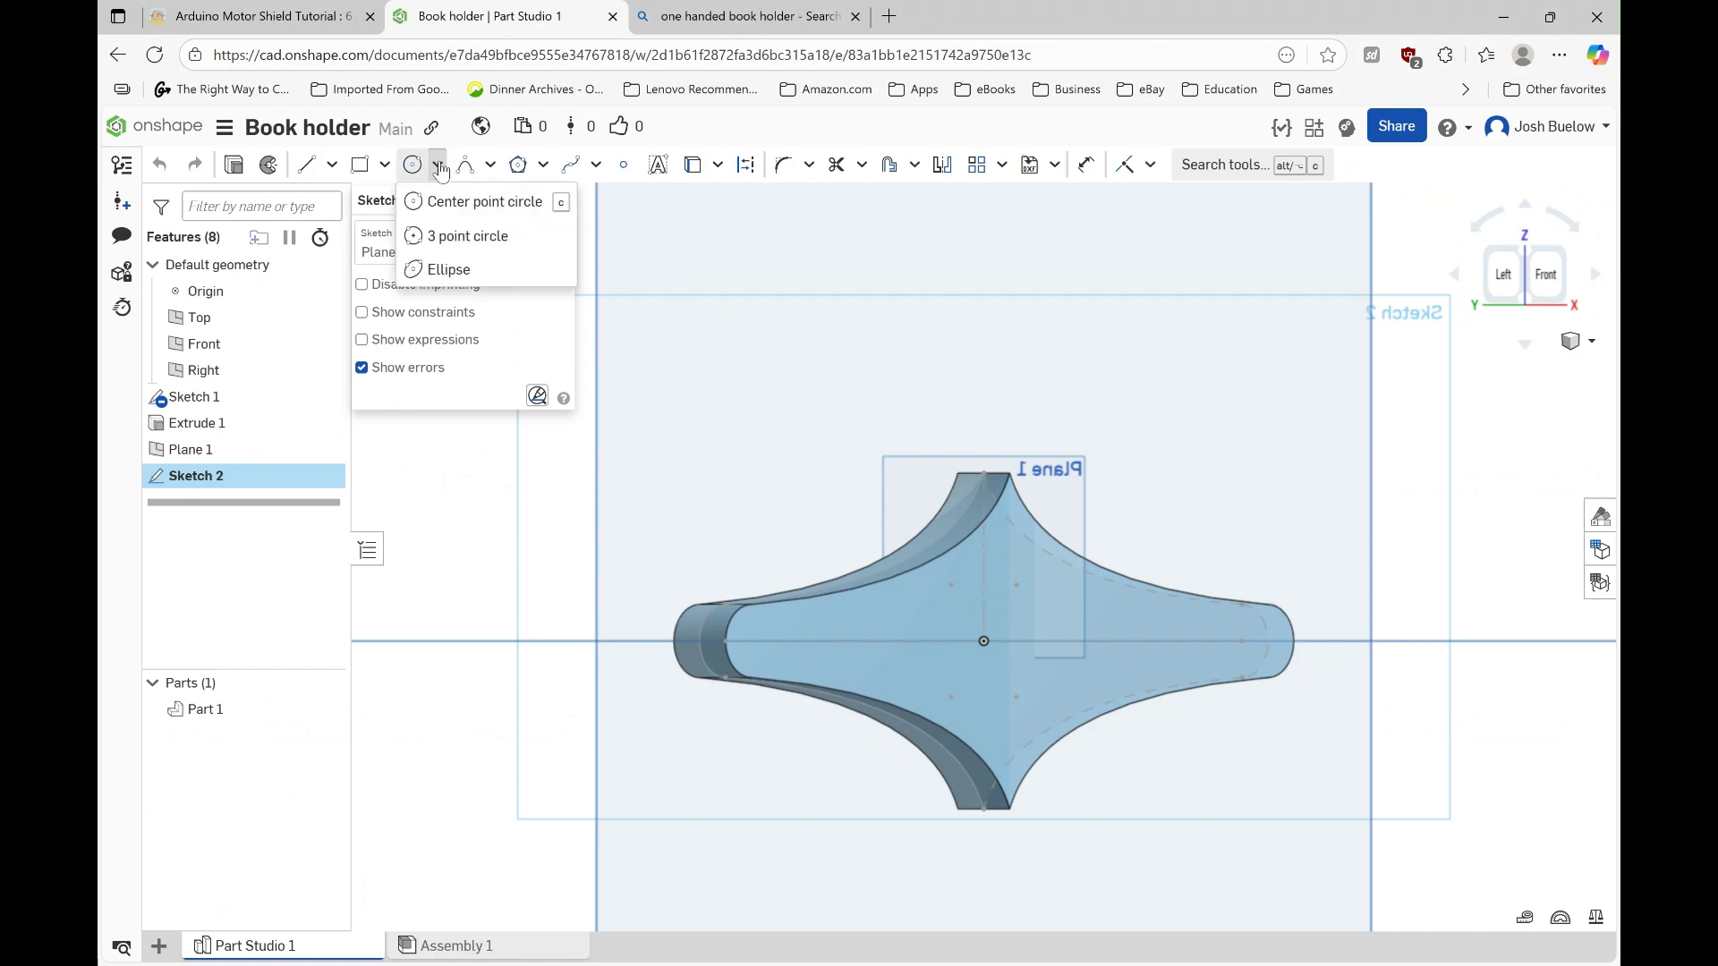
{"action": "left_click", "coordinate": [446, 271]}
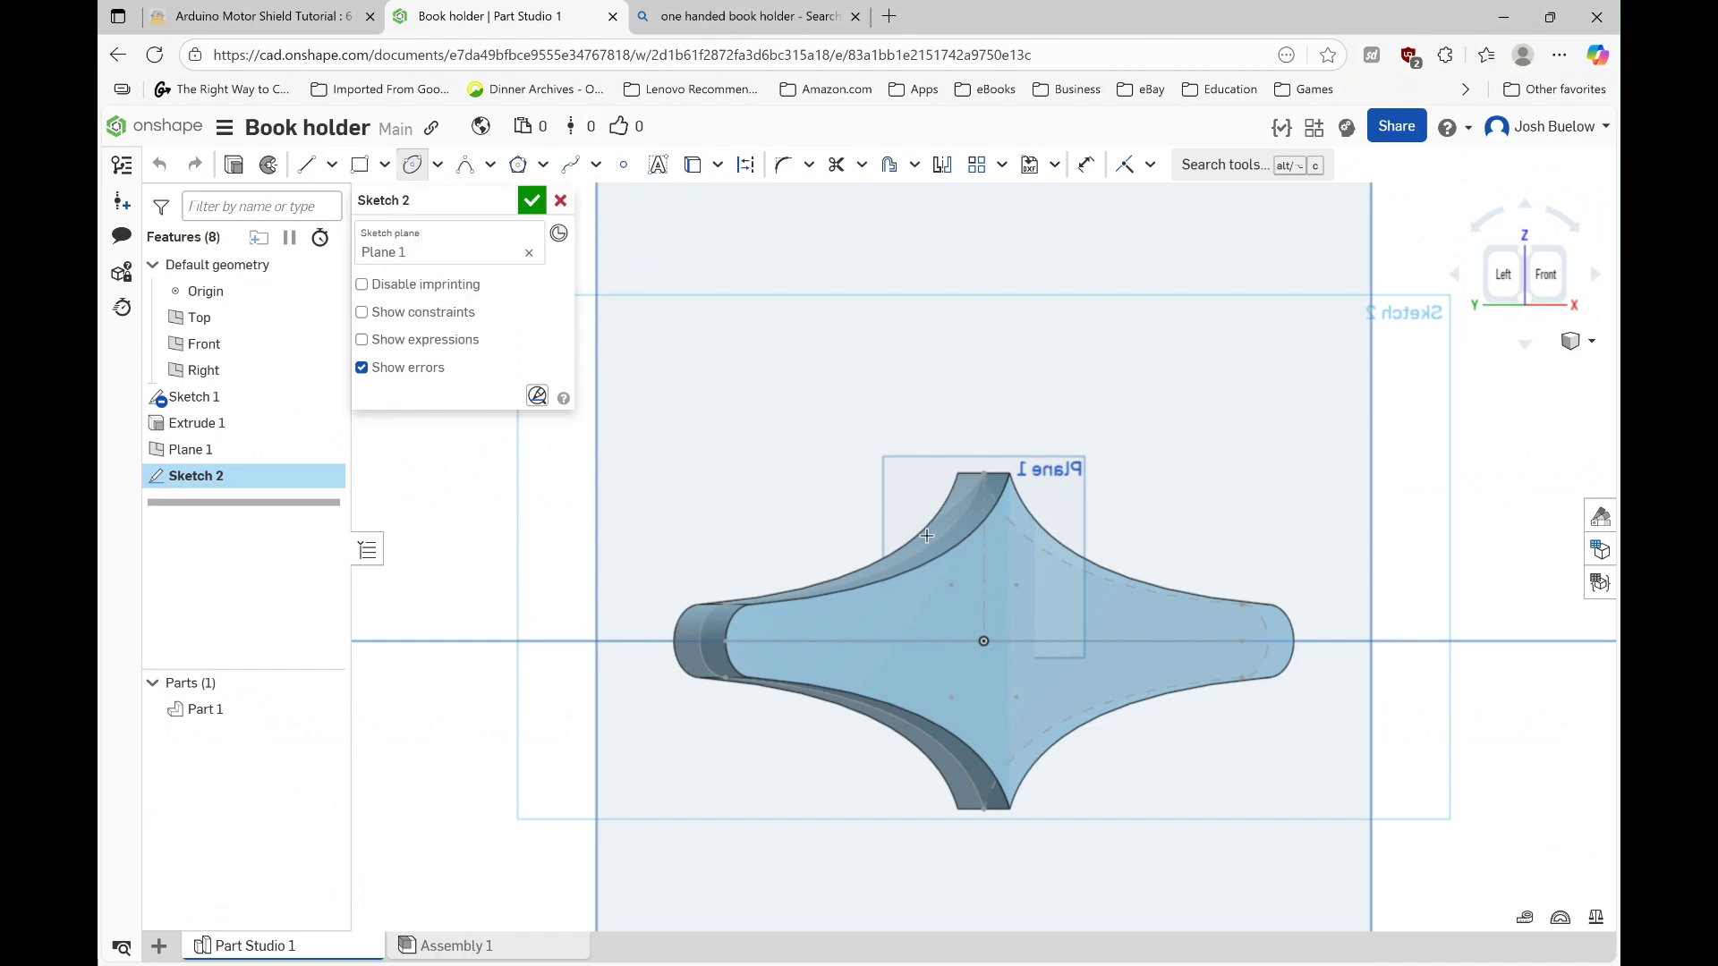
{"action": "left_click", "coordinate": [984, 640]}
{"action": "left_click", "coordinate": [983, 569]}
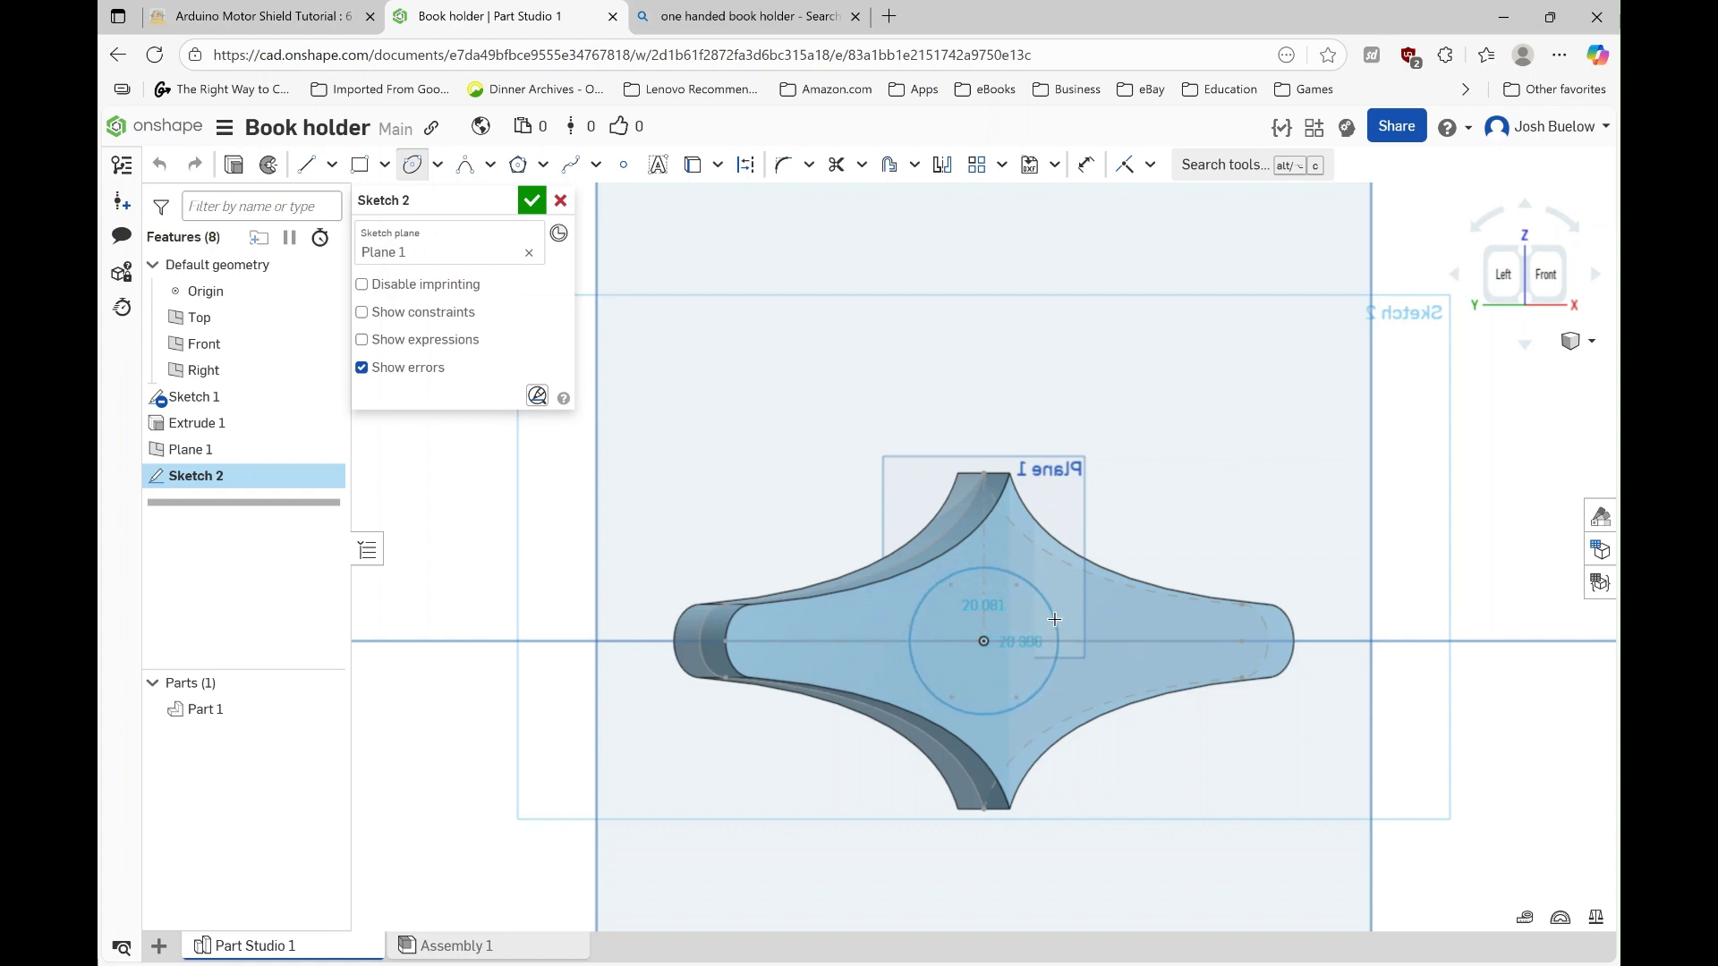
{"action": "left_click", "coordinate": [1071, 630]}
{"action": "scroll", "coordinate": [1007, 616], "scroll_direction": "up", "scroll_amount": 2}
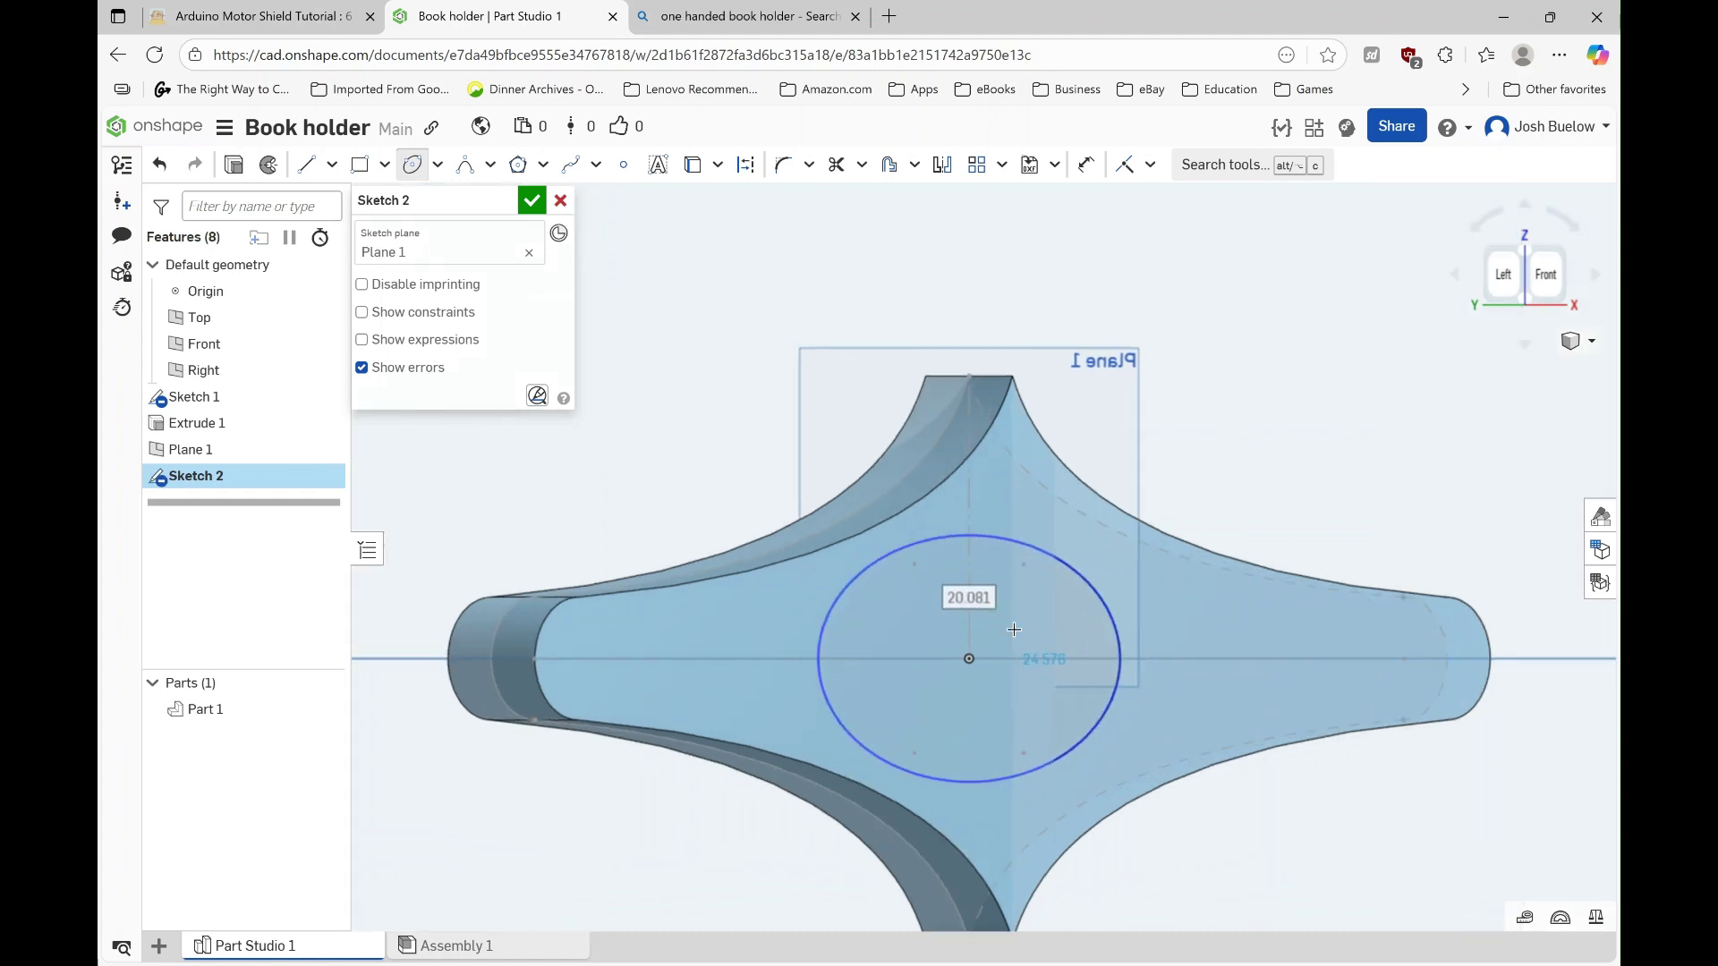
{"action": "key", "text": "Escape"}
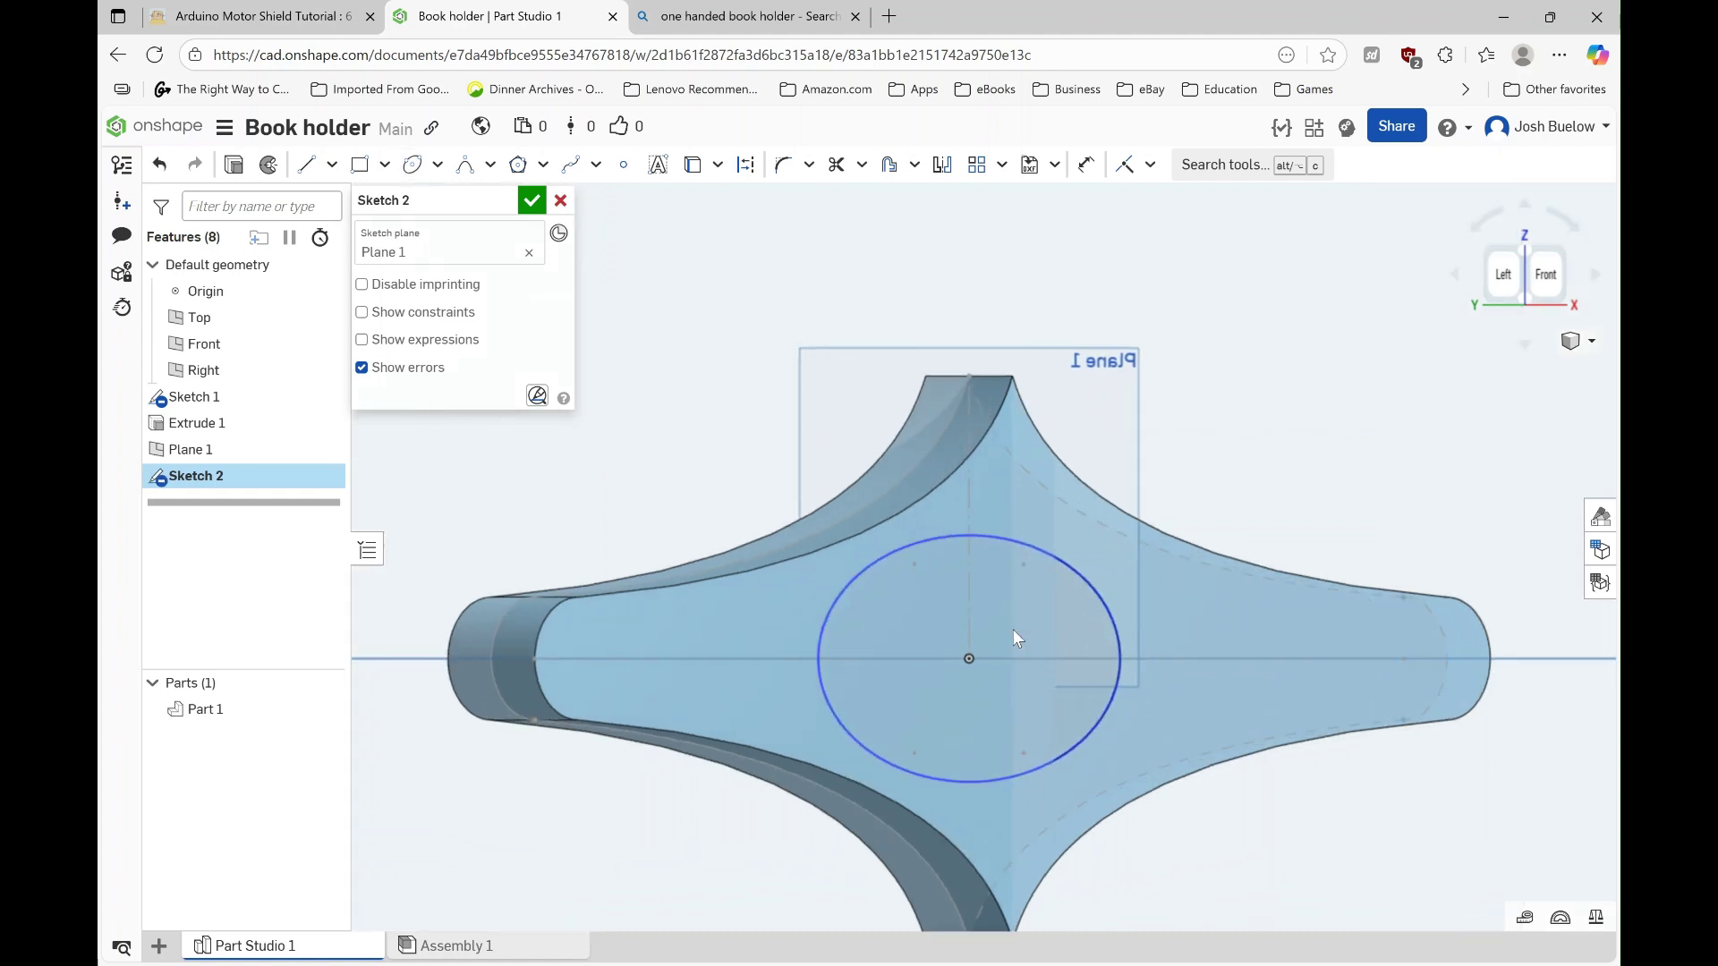
Step: Try to dimension the ellipse's height between the origin and its upper edge
{"action": "key", "text": "d"}
{"action": "left_click", "coordinate": [969, 659]}
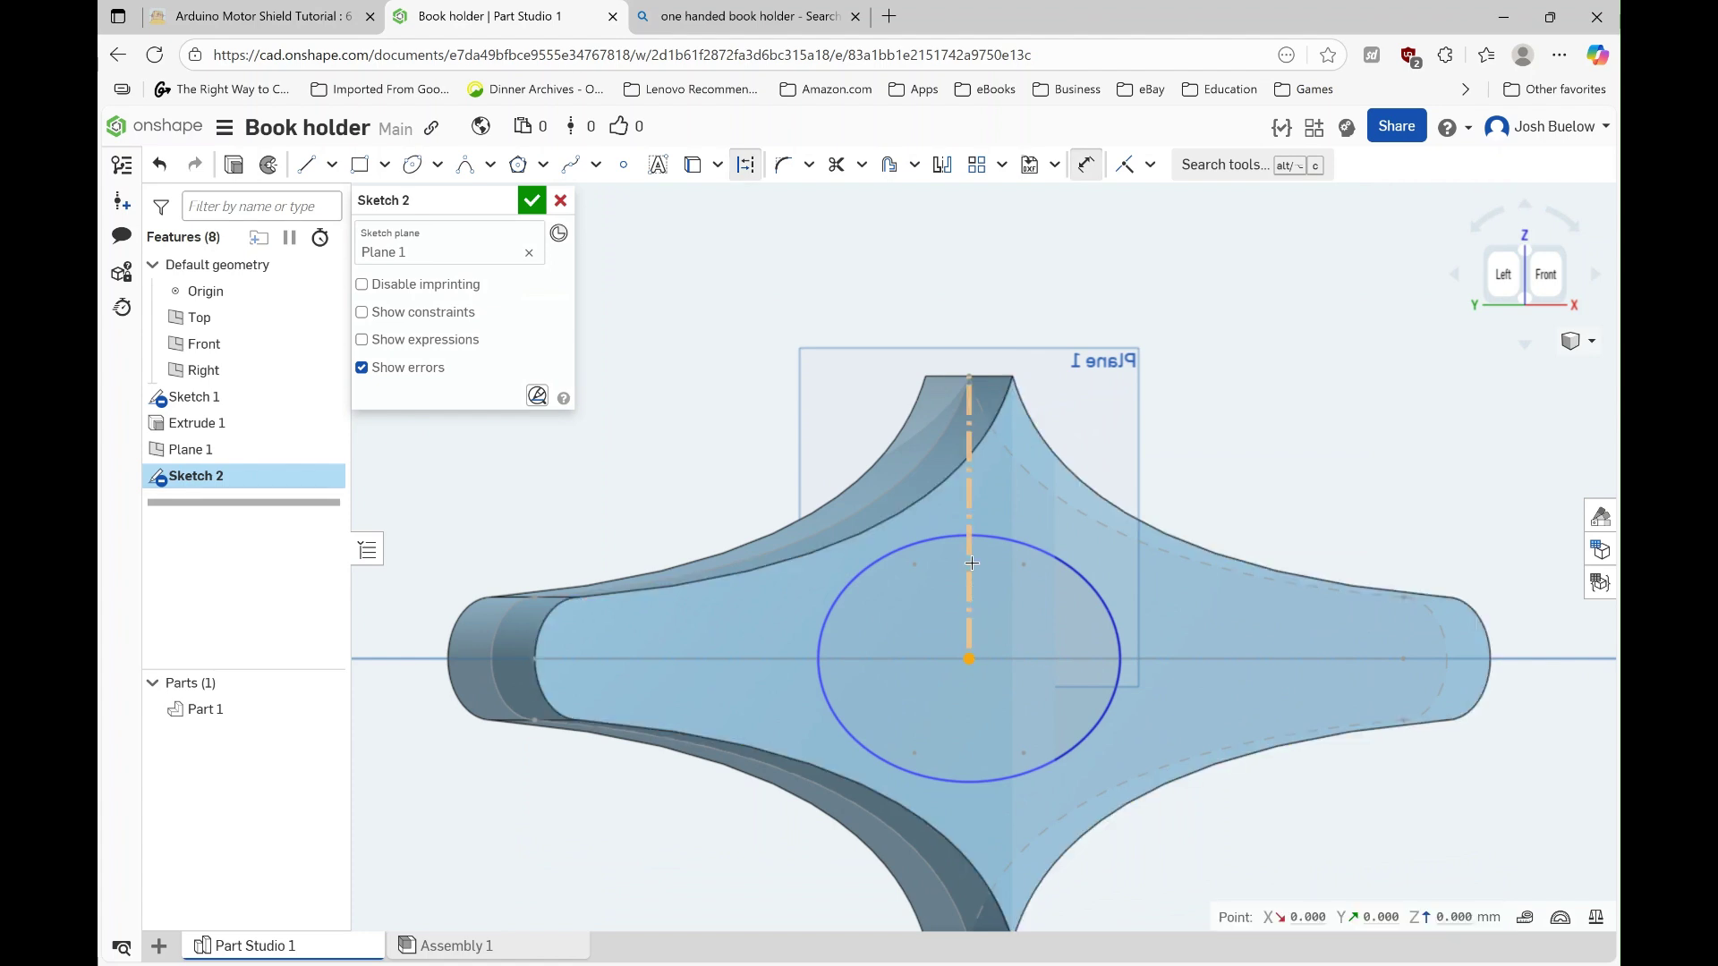
{"action": "left_click", "coordinate": [975, 537]}
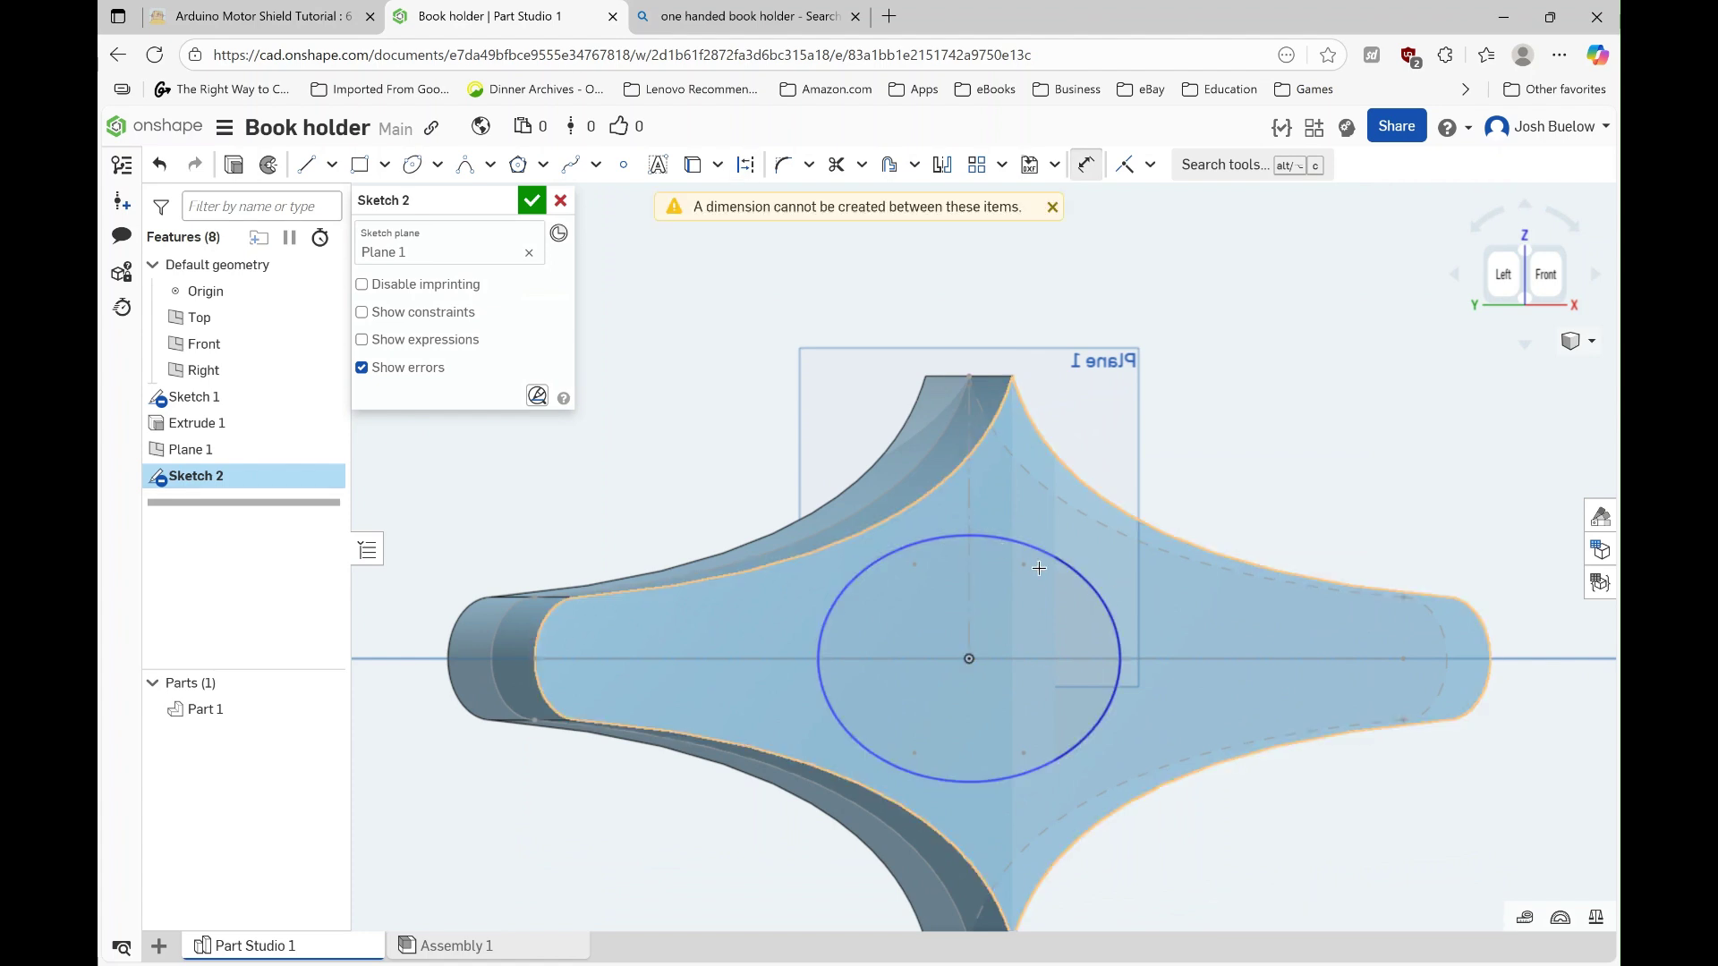
{"action": "left_click", "coordinate": [972, 537]}
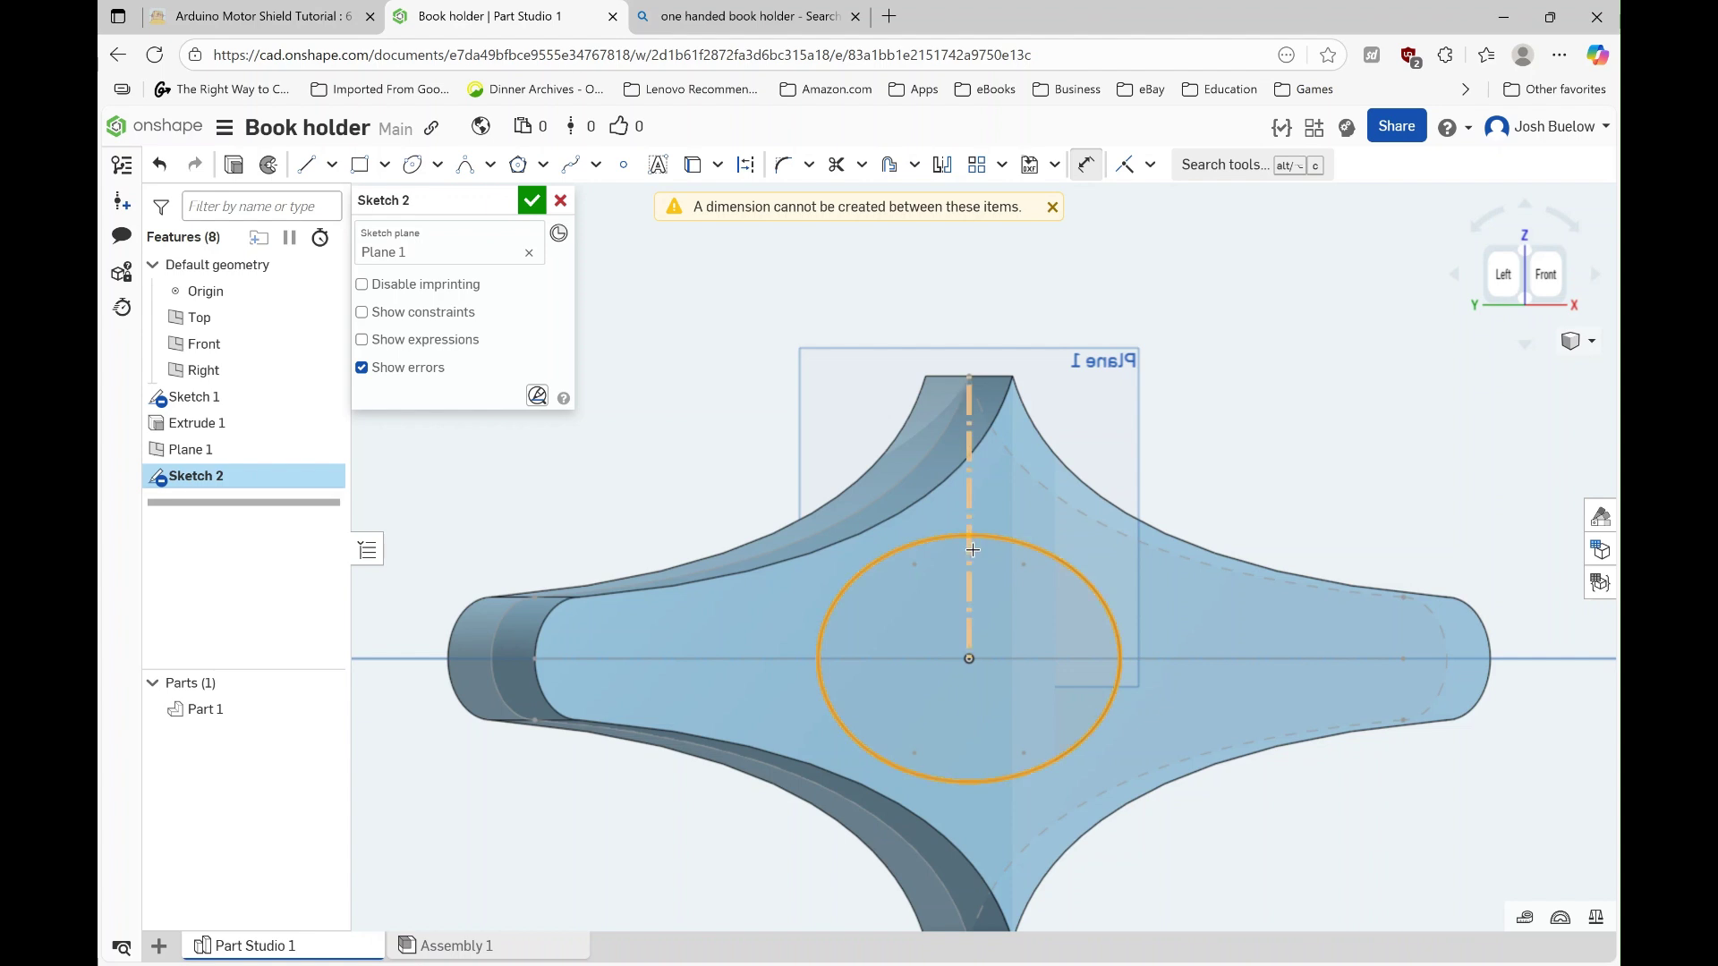
{"action": "key", "text": "Escape"}
{"action": "key", "text": "Escape"}
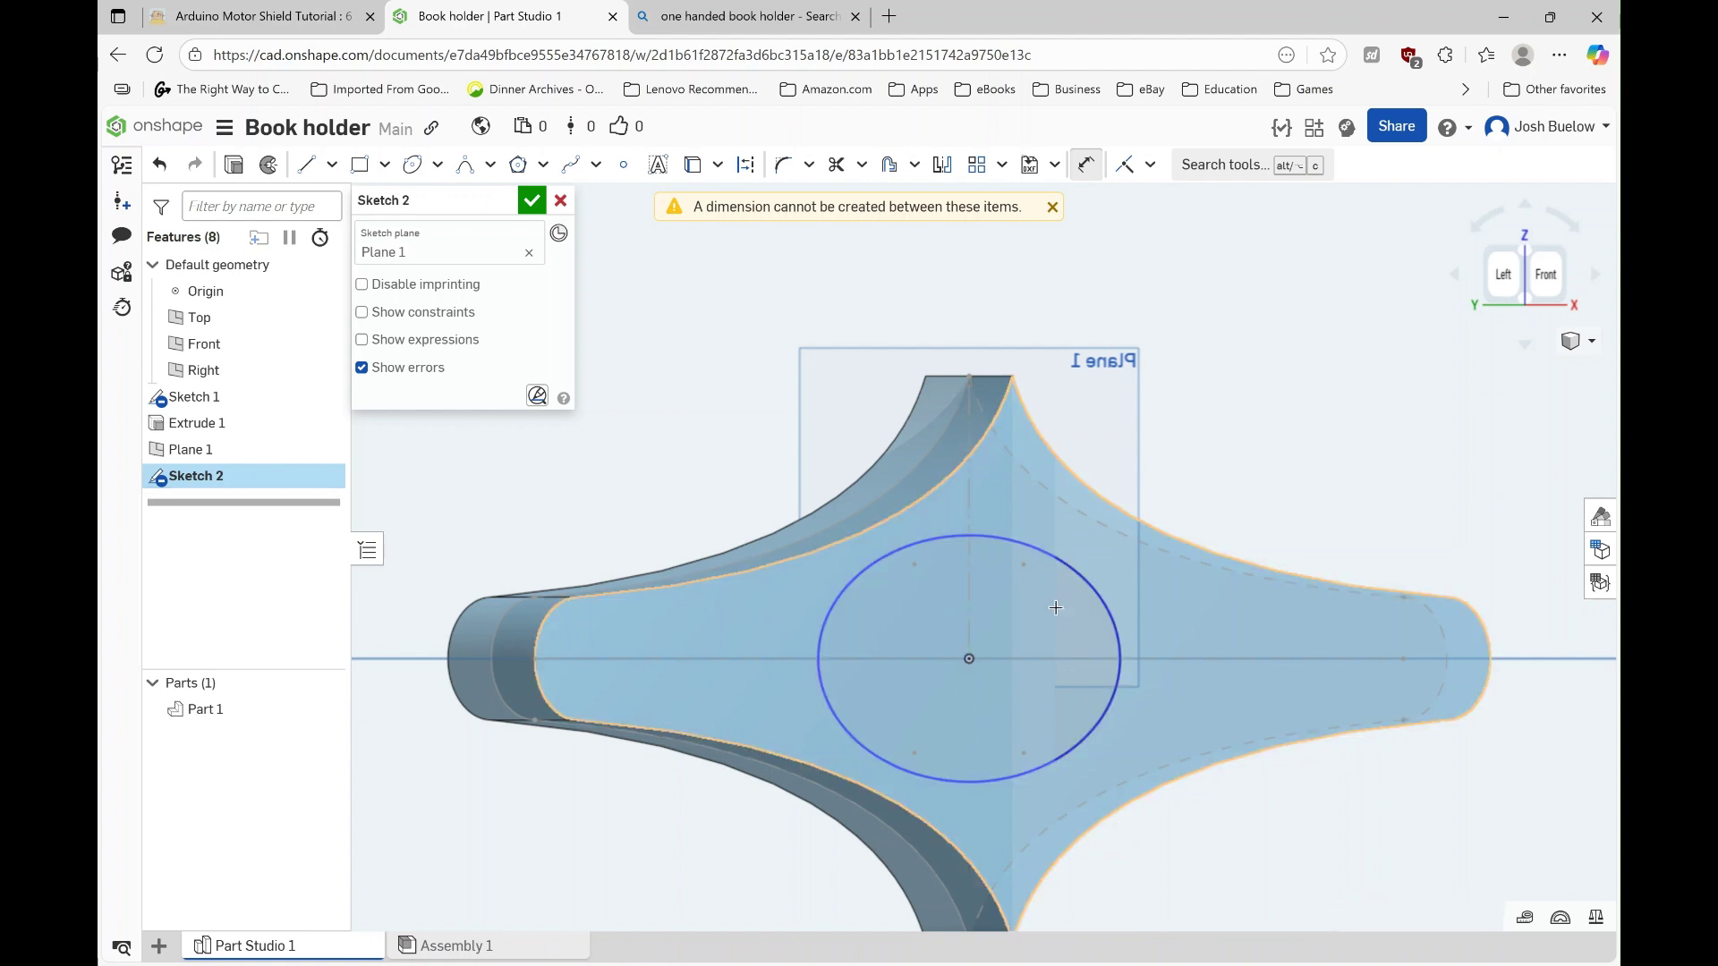
Step: Remove the ellipse from the sketch with the Trim tool
{"action": "scroll", "coordinate": [1059, 605], "scroll_direction": "down", "scroll_amount": 3}
{"action": "scroll", "coordinate": [1038, 607], "scroll_direction": "up", "scroll_amount": 2}
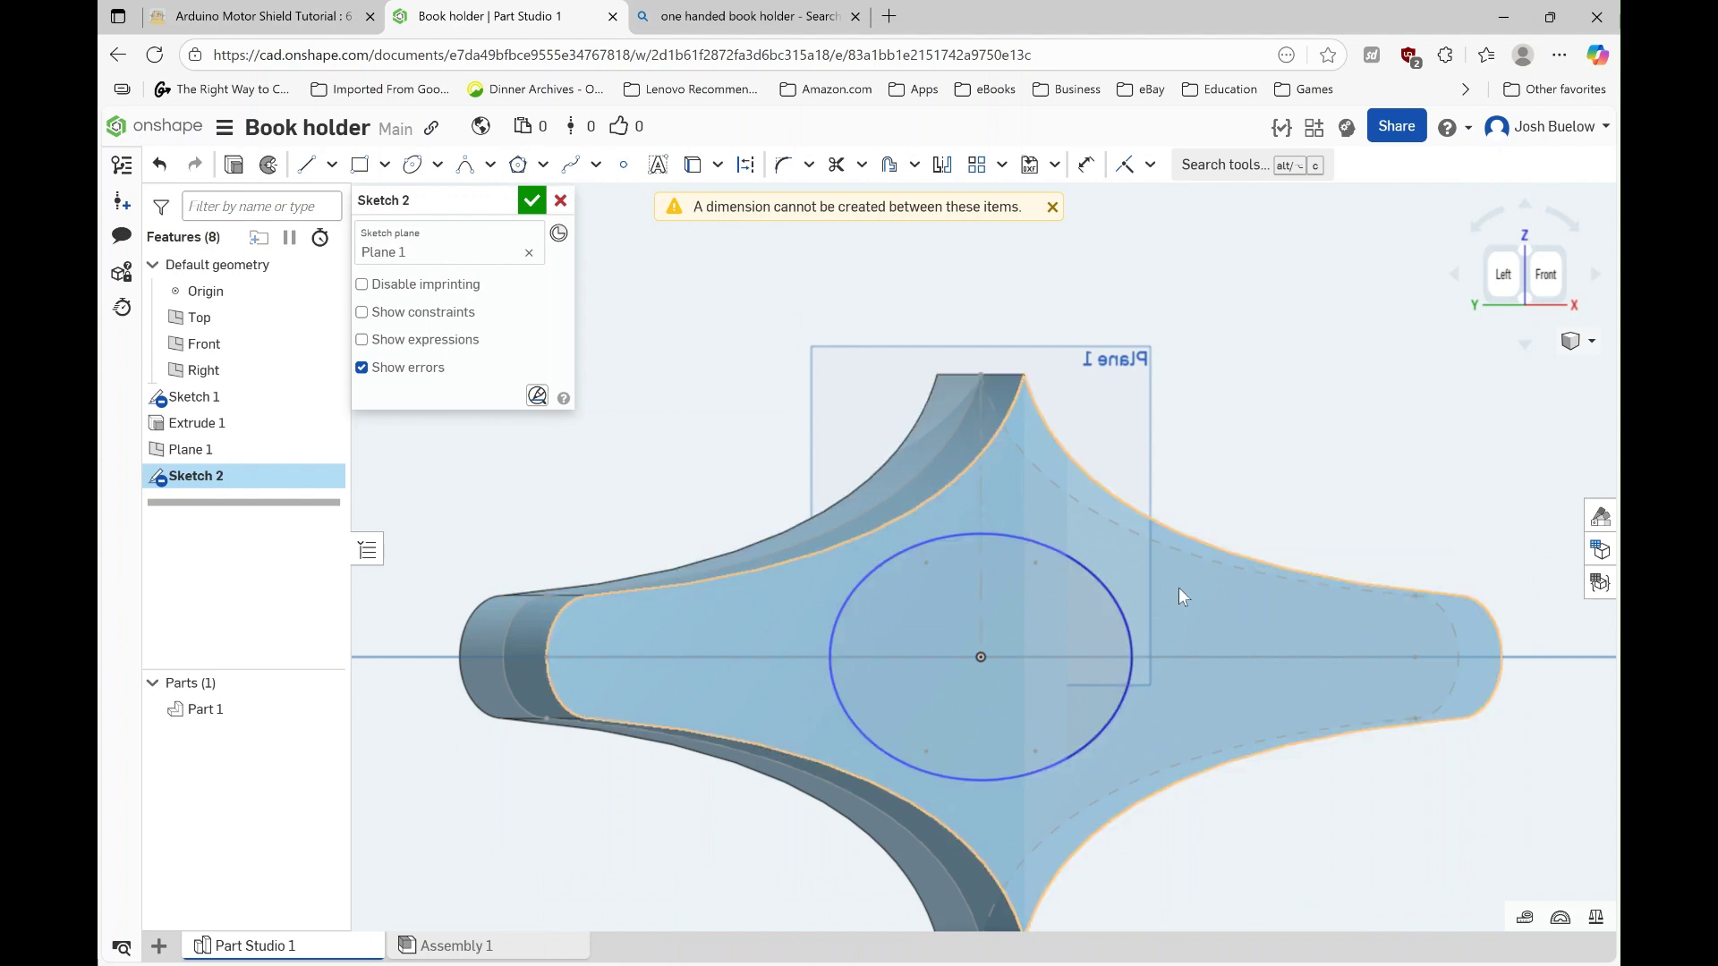
{"action": "left_click", "coordinate": [836, 163]}
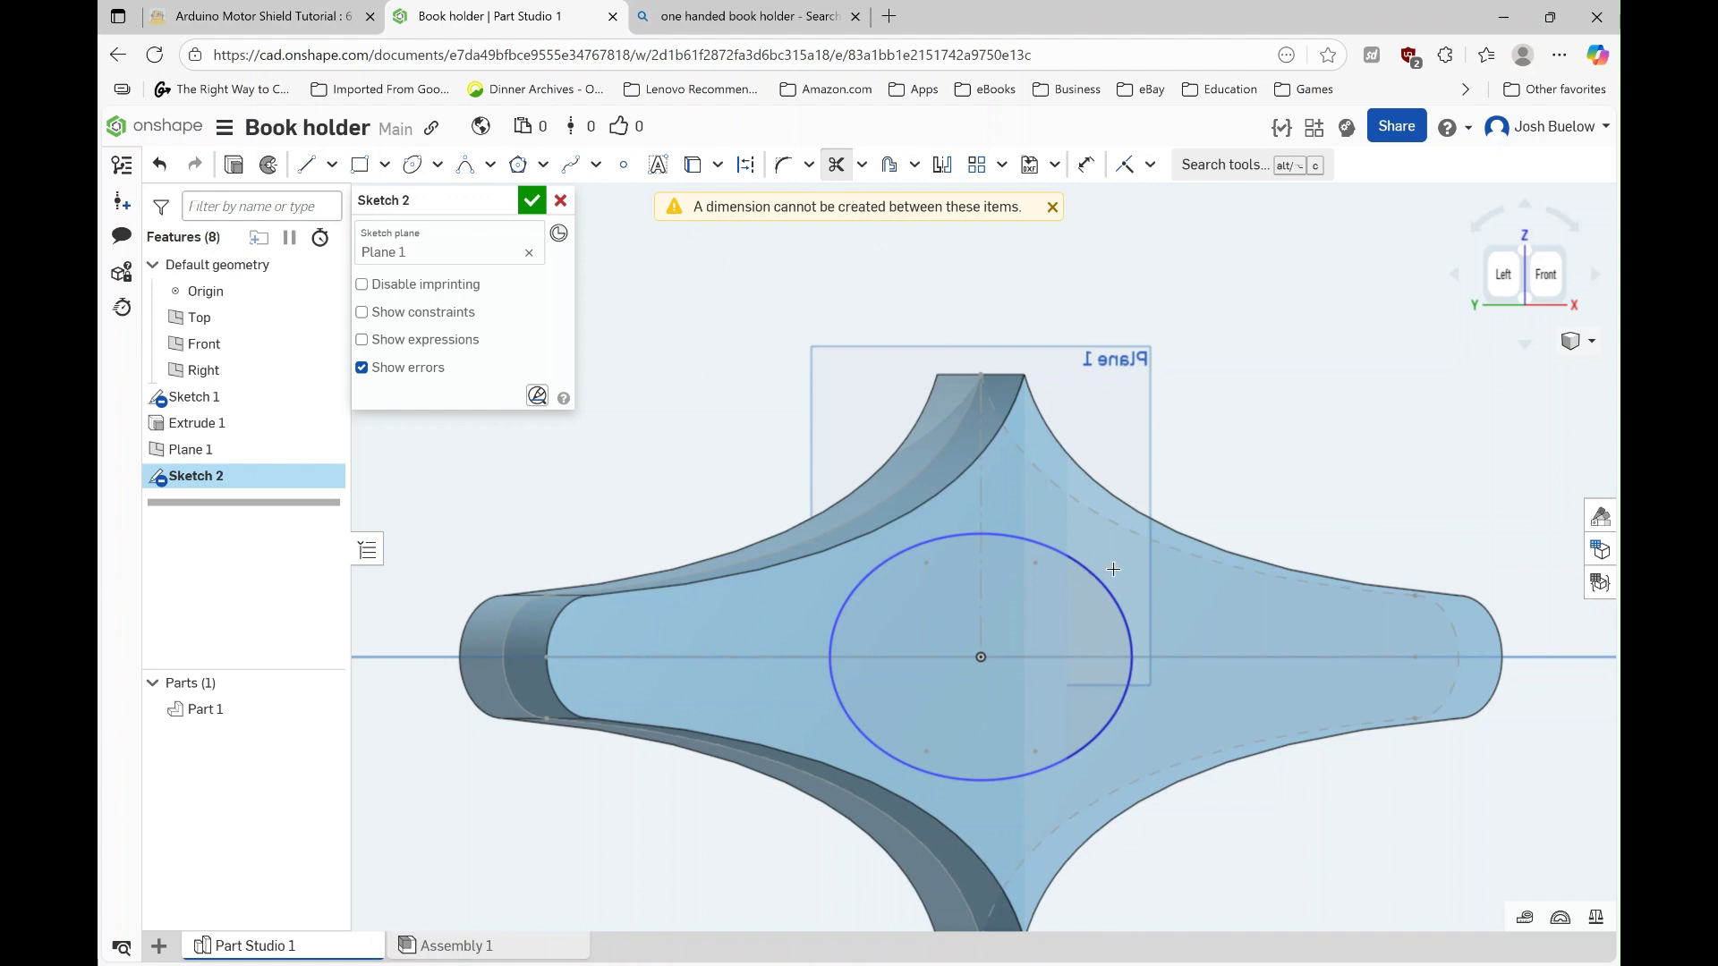
{"action": "left_click_drag", "start_coordinate": [1083, 603], "coordinate": [1081, 606]}
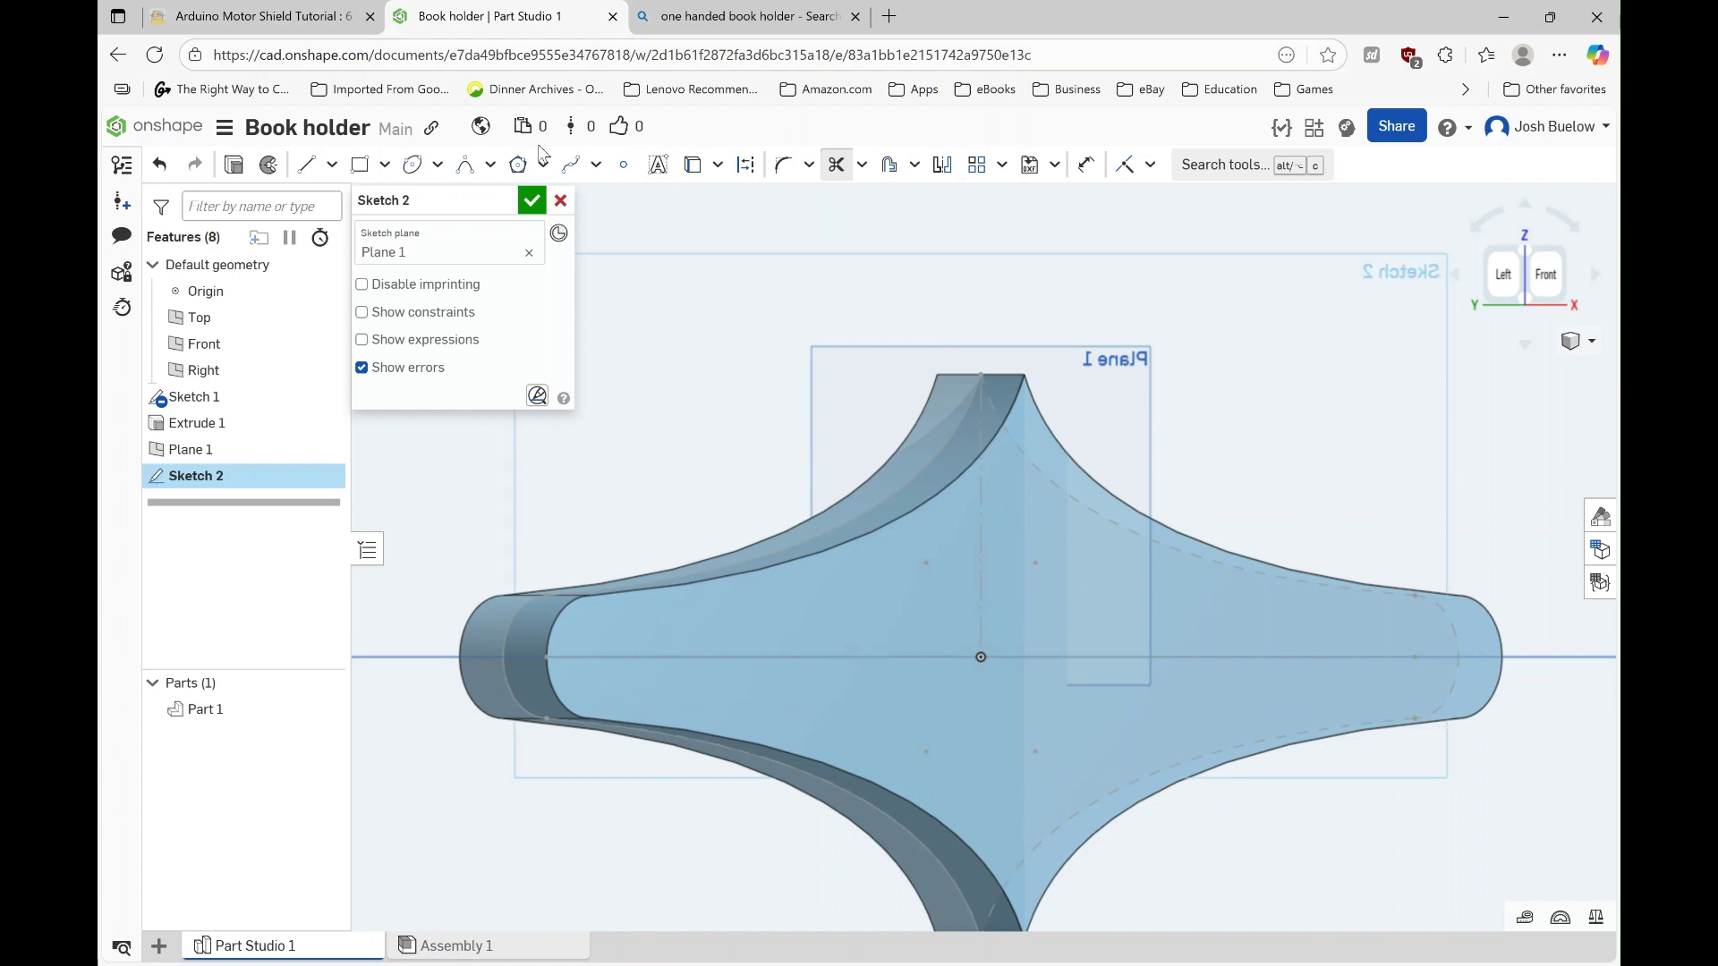
Step: Sketch an ellipse centred on the origin, 22 mm high and 25 mm wide, and finish the sketch
{"action": "left_click", "coordinate": [414, 166]}
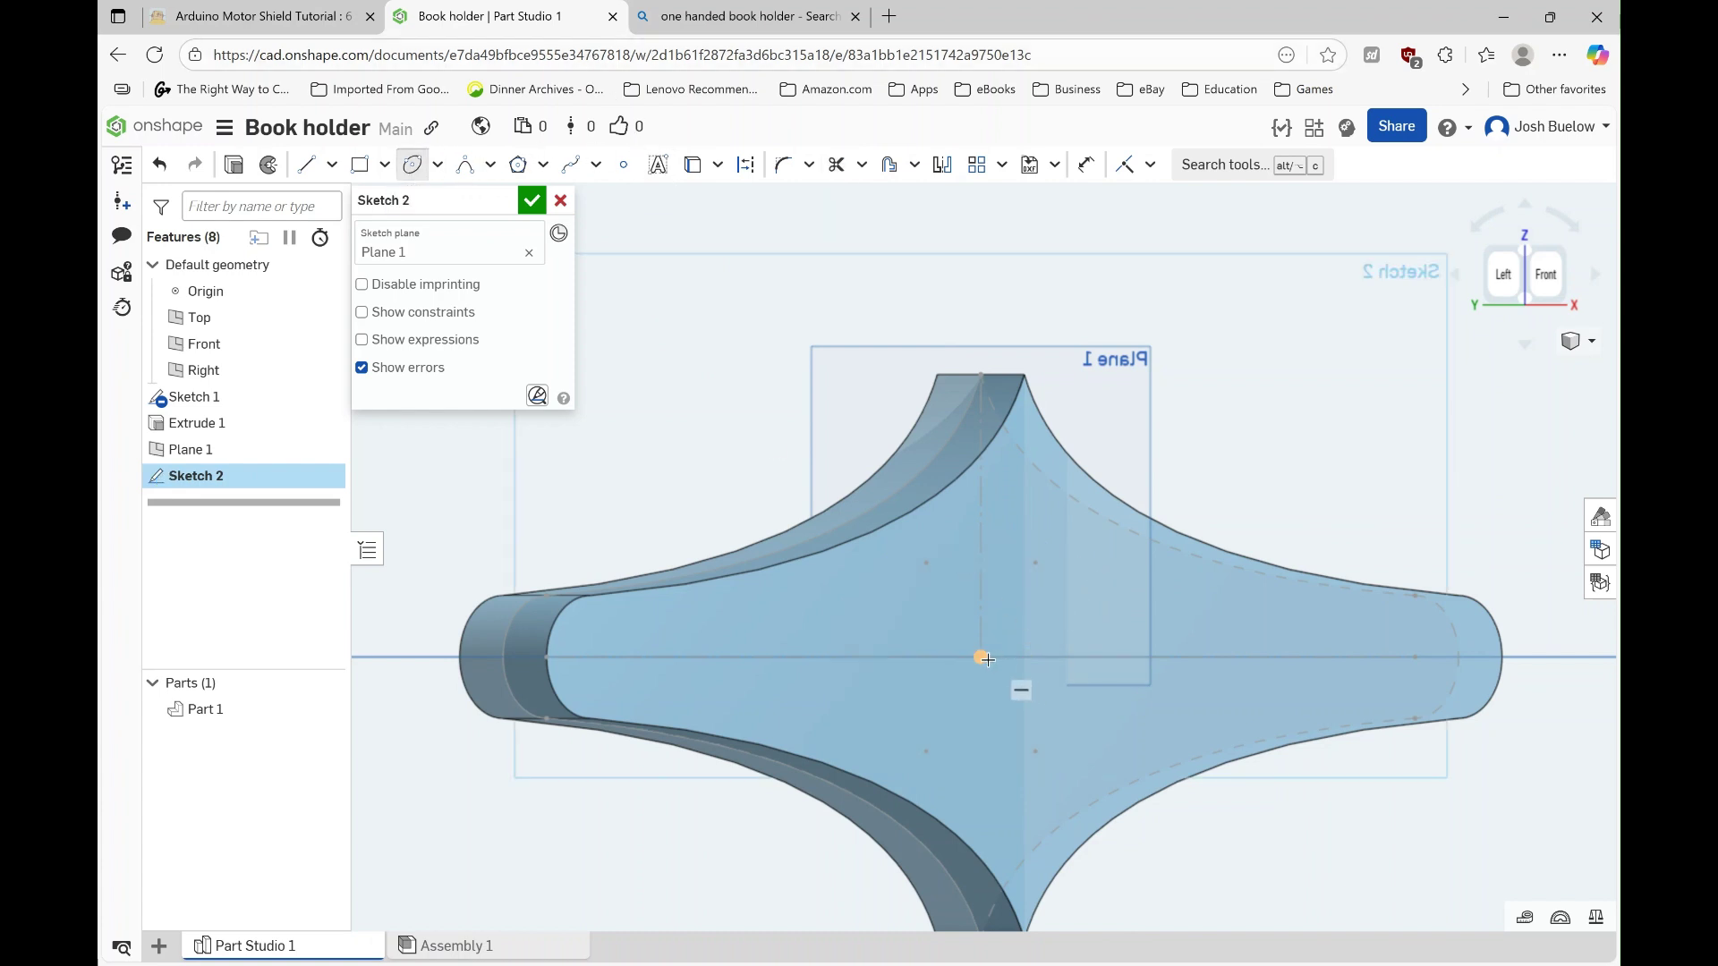
{"action": "left_click", "coordinate": [982, 659]}
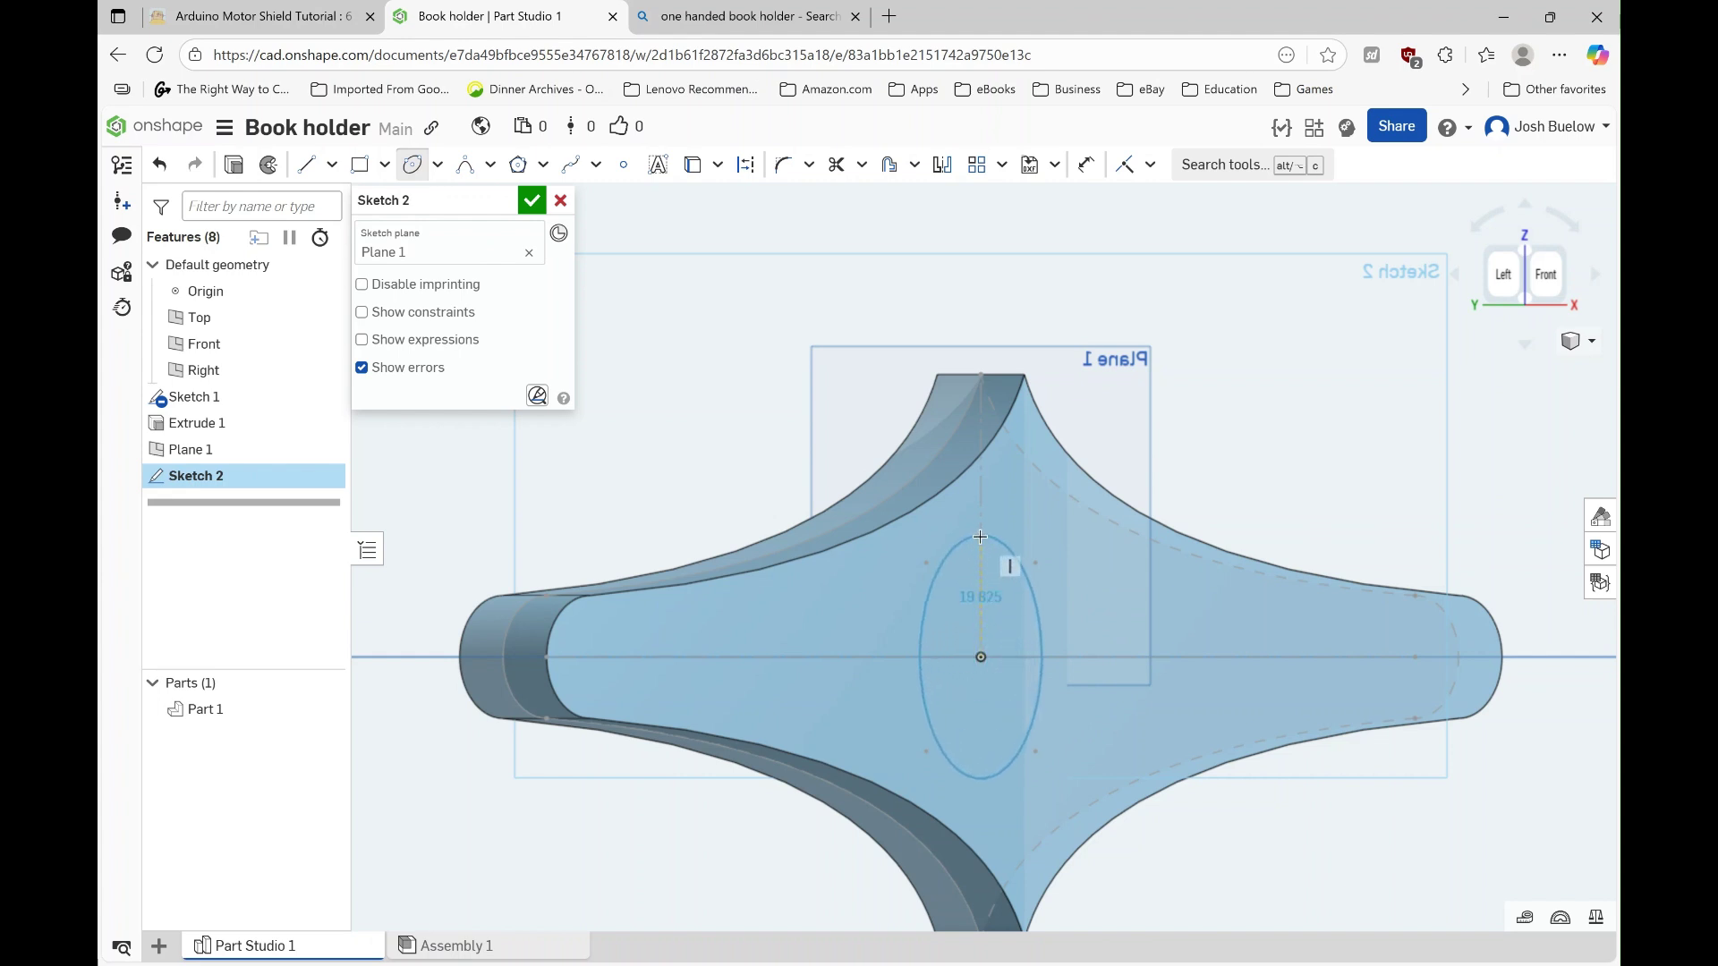
{"action": "left_click", "coordinate": [986, 540]}
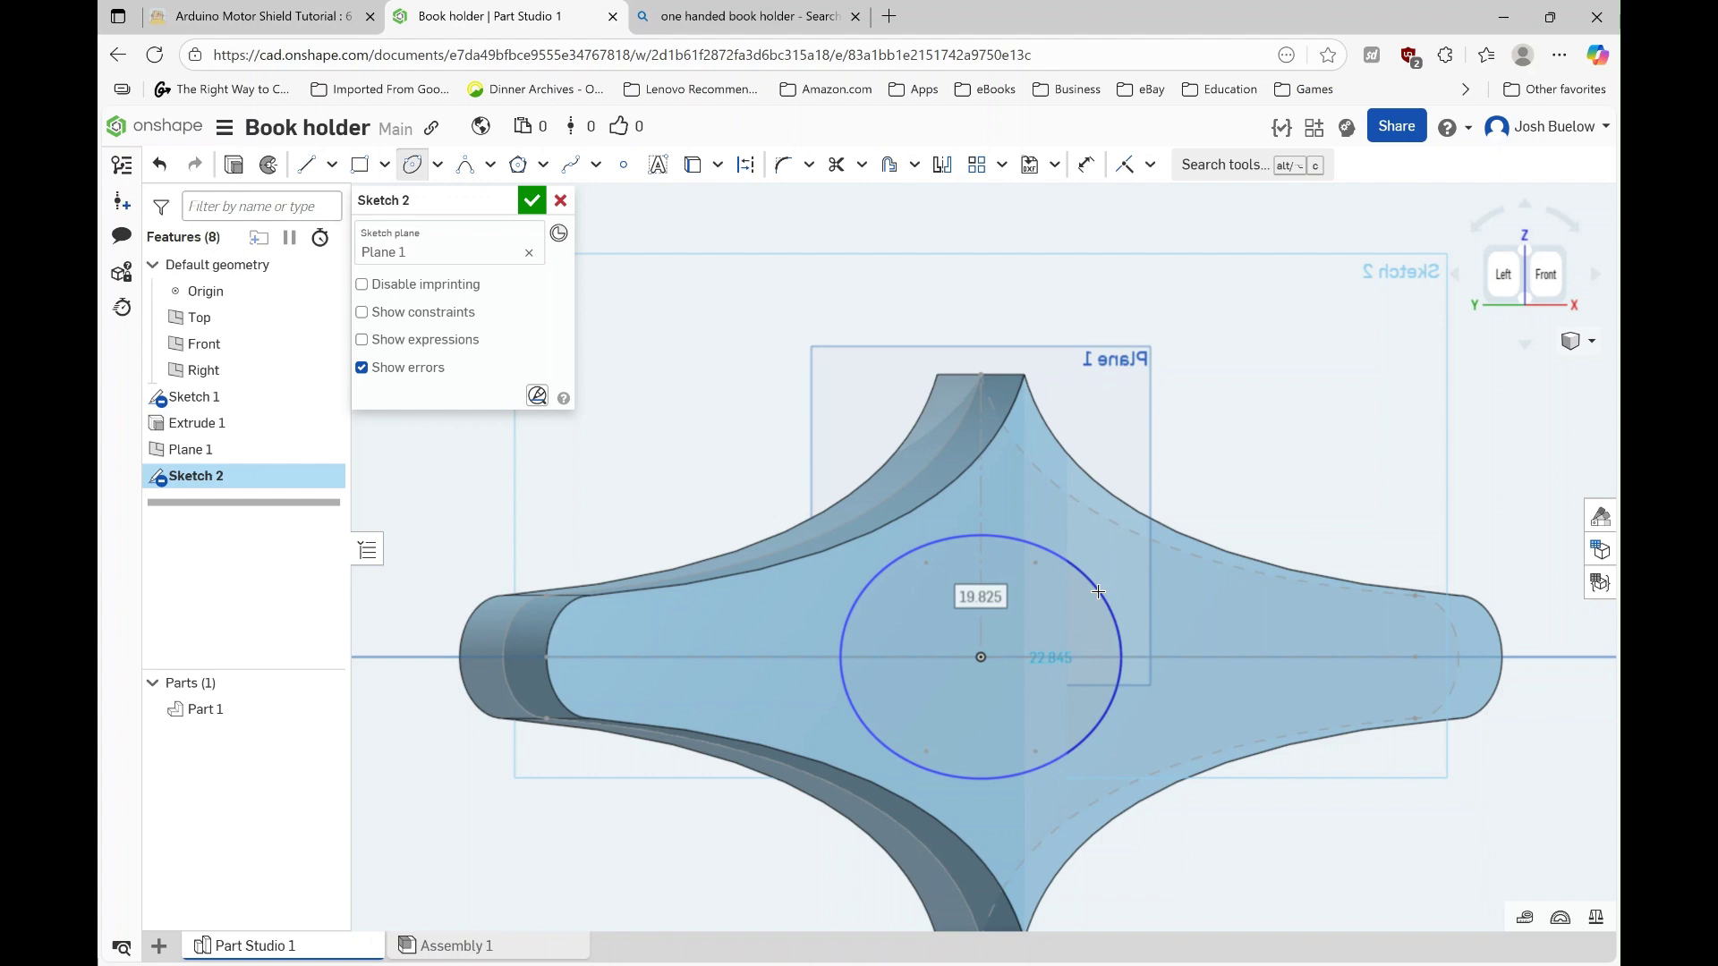
{"action": "type", "text": "22"}
{"action": "key", "text": "Return"}
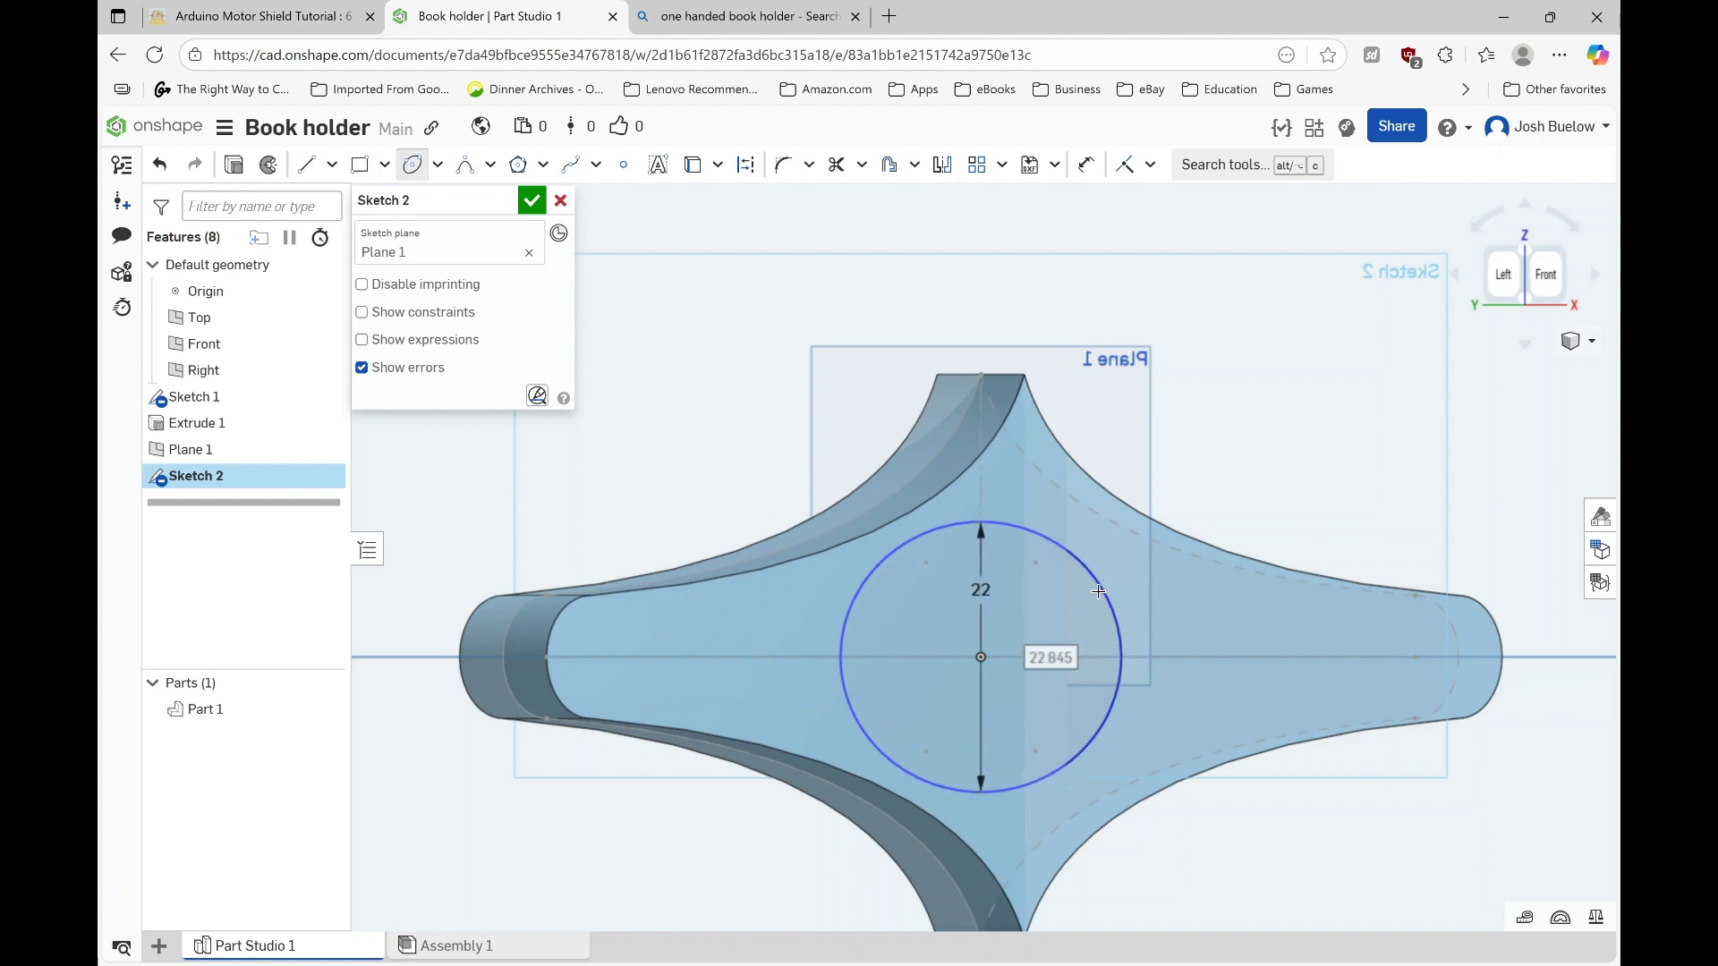
{"action": "left_click", "coordinate": [1043, 660]}
{"action": "type", "text": "25"}
{"action": "key", "text": "Return"}
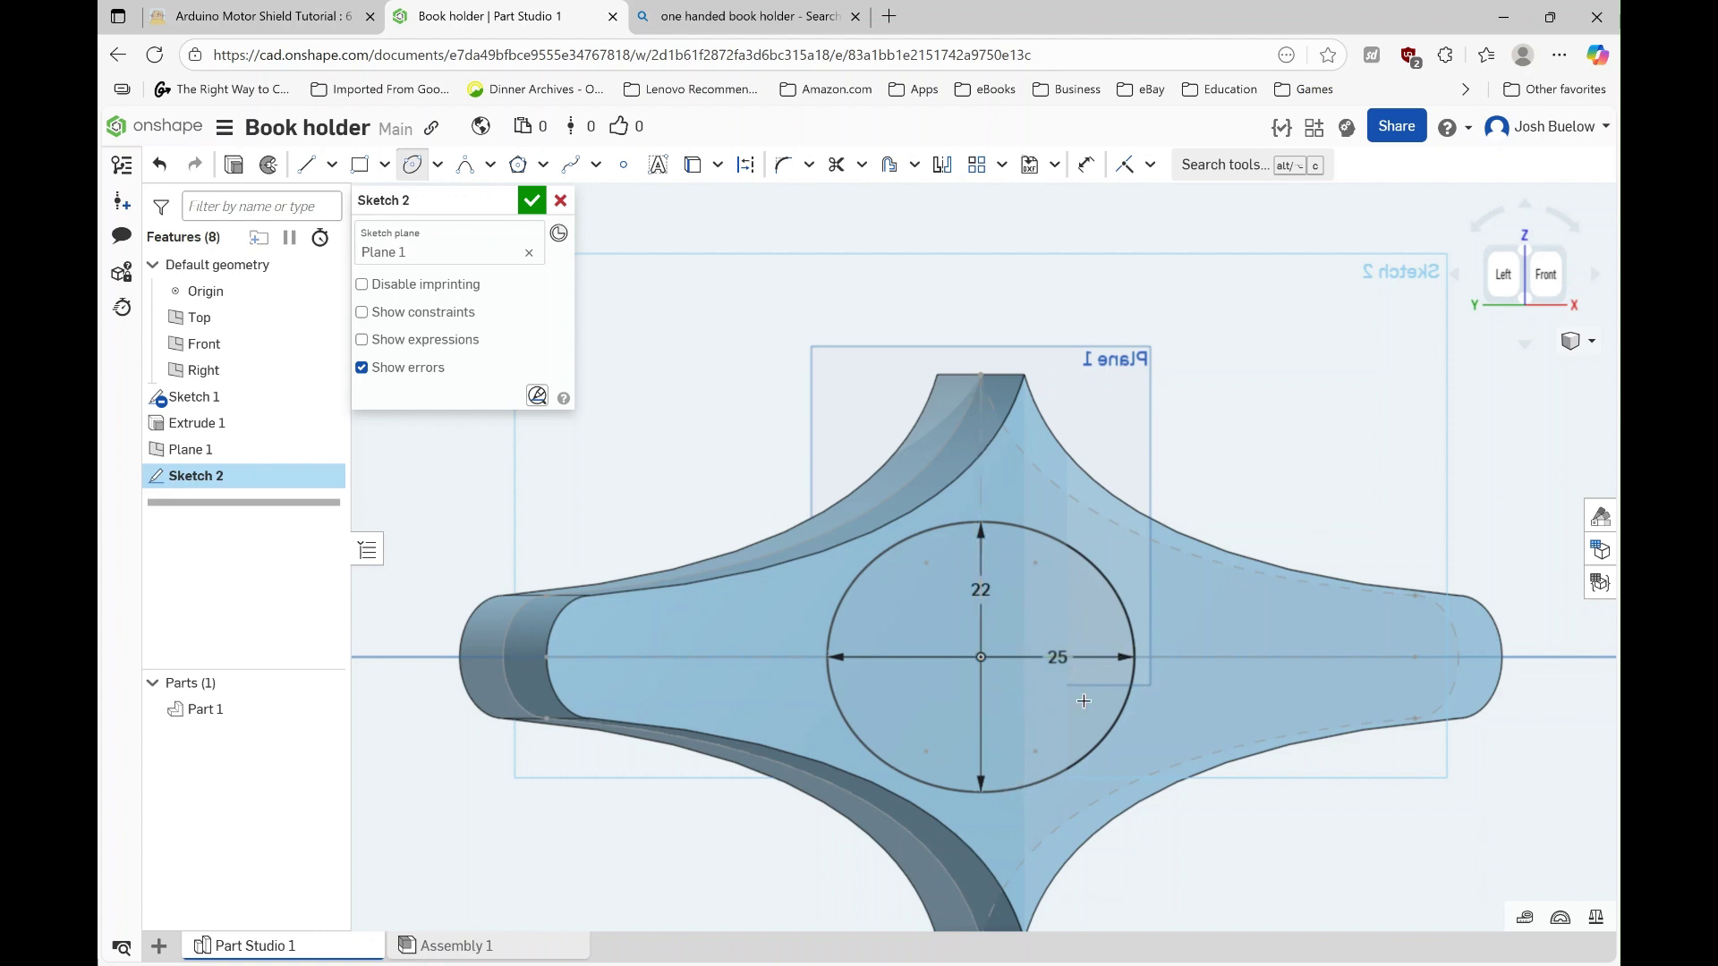
{"action": "left_click", "coordinate": [532, 202]}
Step: Cut the elliptical thumb hole through the body with a symmetric Remove extrude of the ellipse sketch, 74.8 mm deep
{"action": "mouse_move", "coordinate": [1027, 605]}
{"action": "right_mouse_down"}
{"action": "mouse_move", "coordinate": [1025, 726]}
{"action": "mouse_move", "coordinate": [1013, 635]}
{"action": "right_mouse_up"}
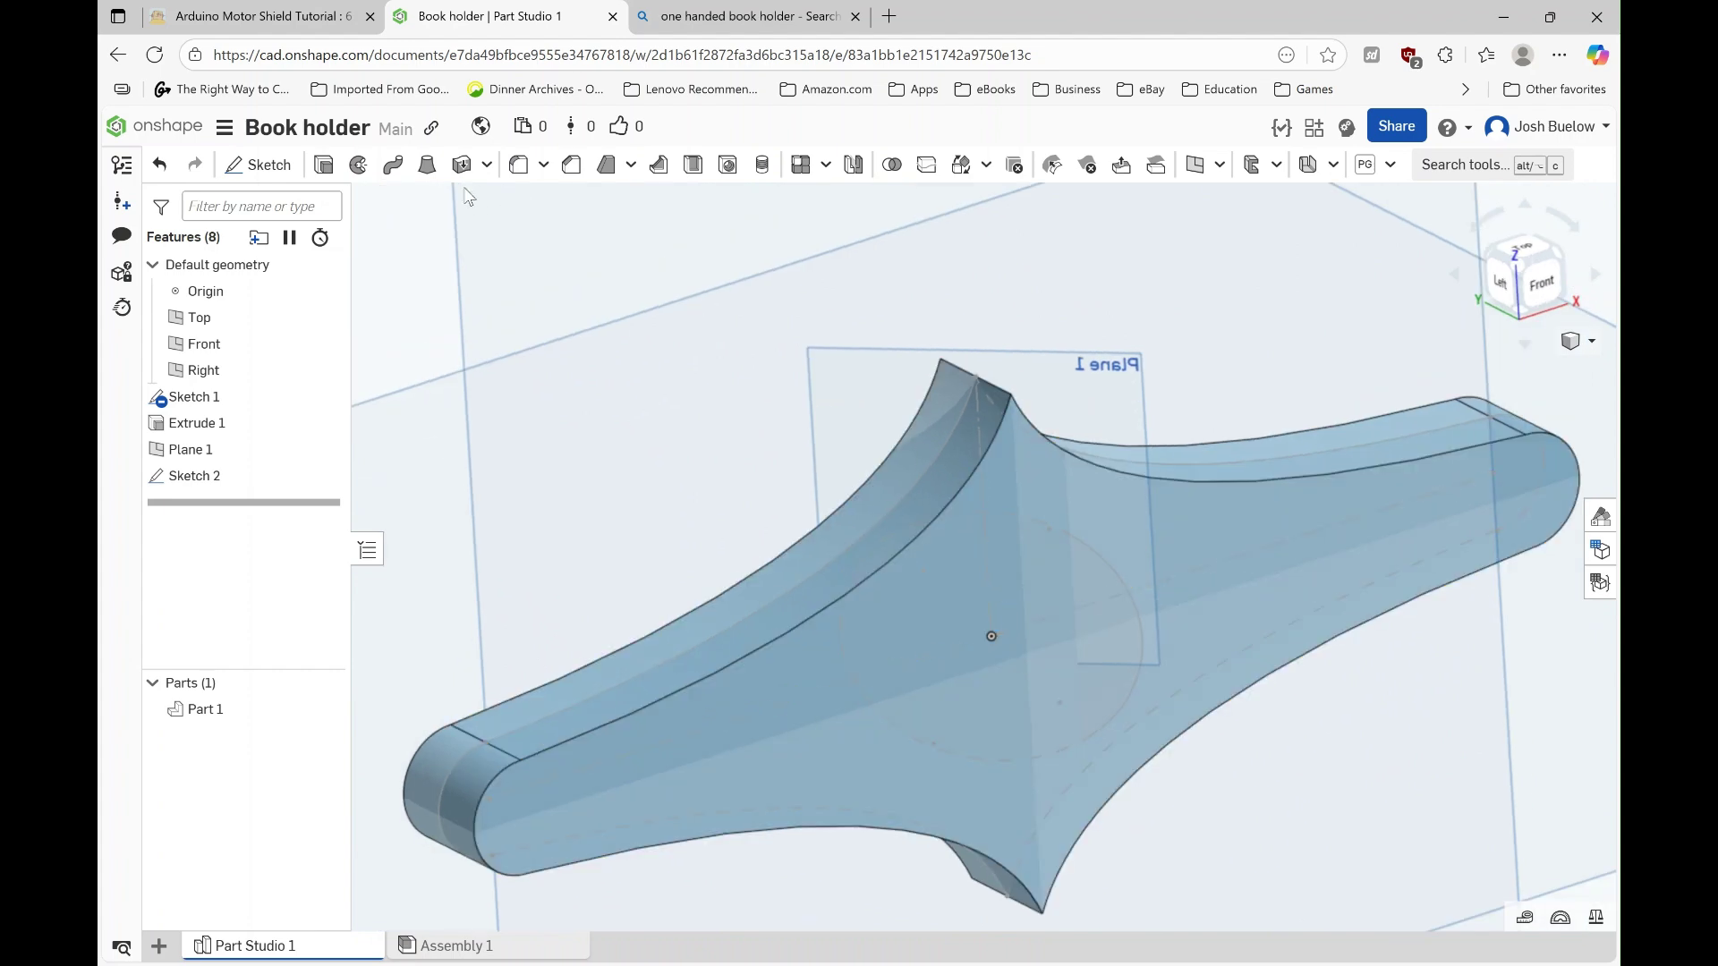
{"action": "left_click", "coordinate": [324, 167]}
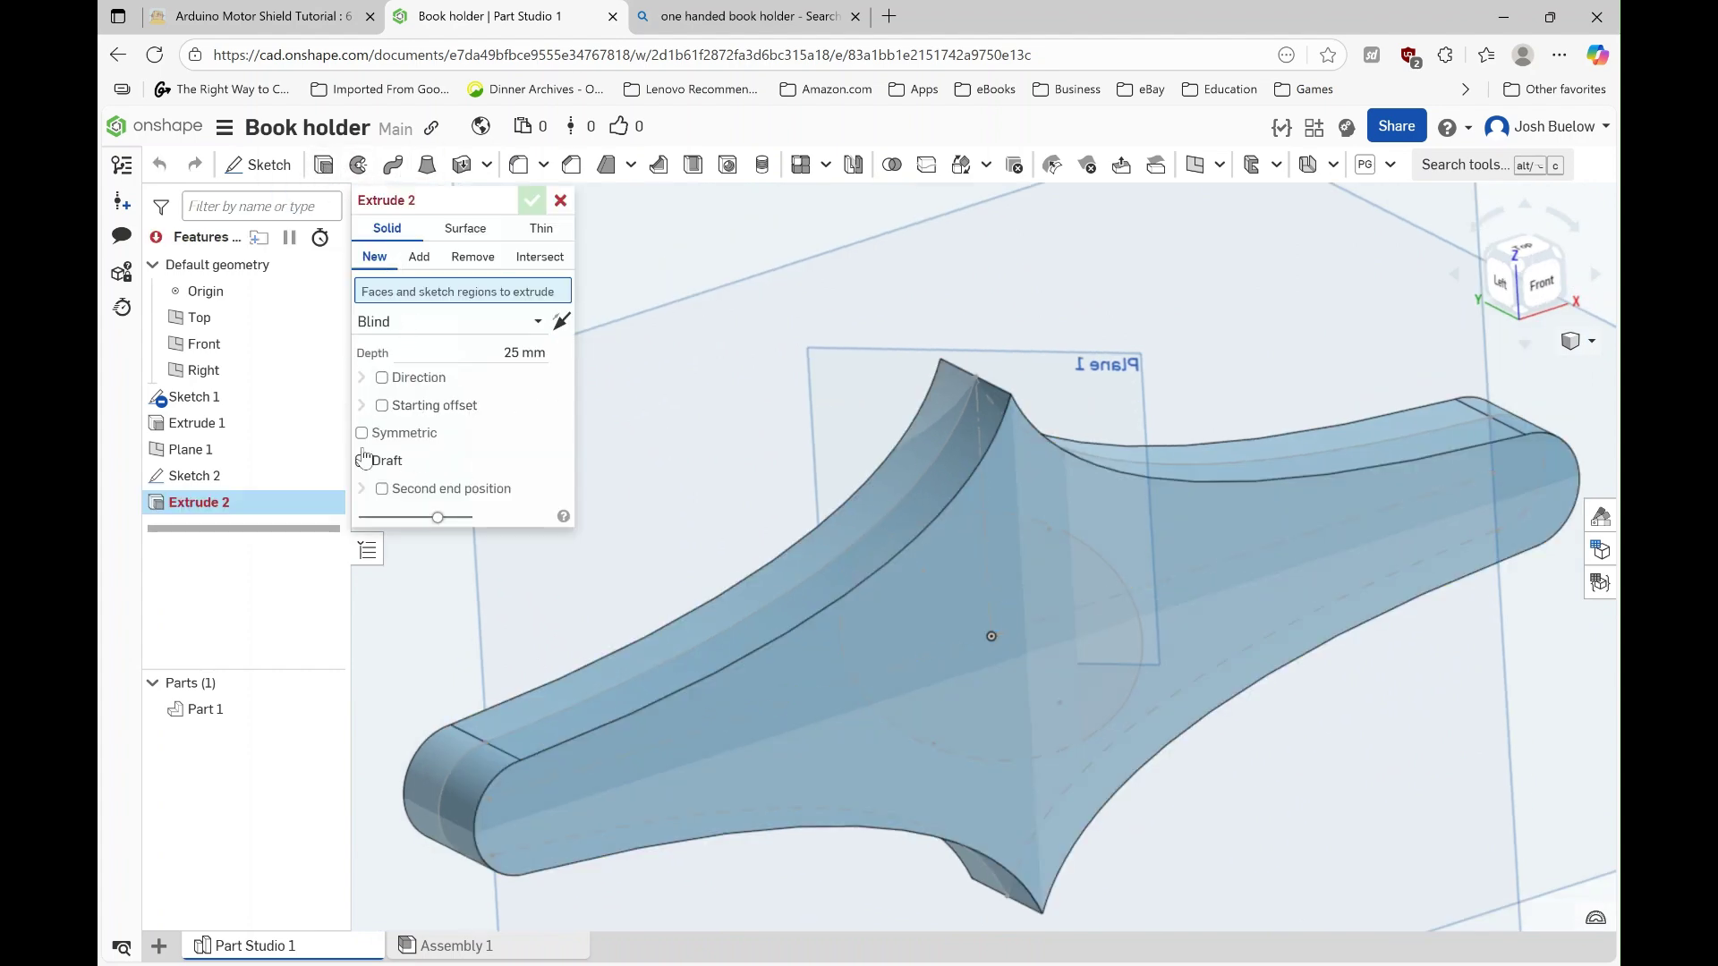
{"action": "left_click", "coordinate": [207, 481]}
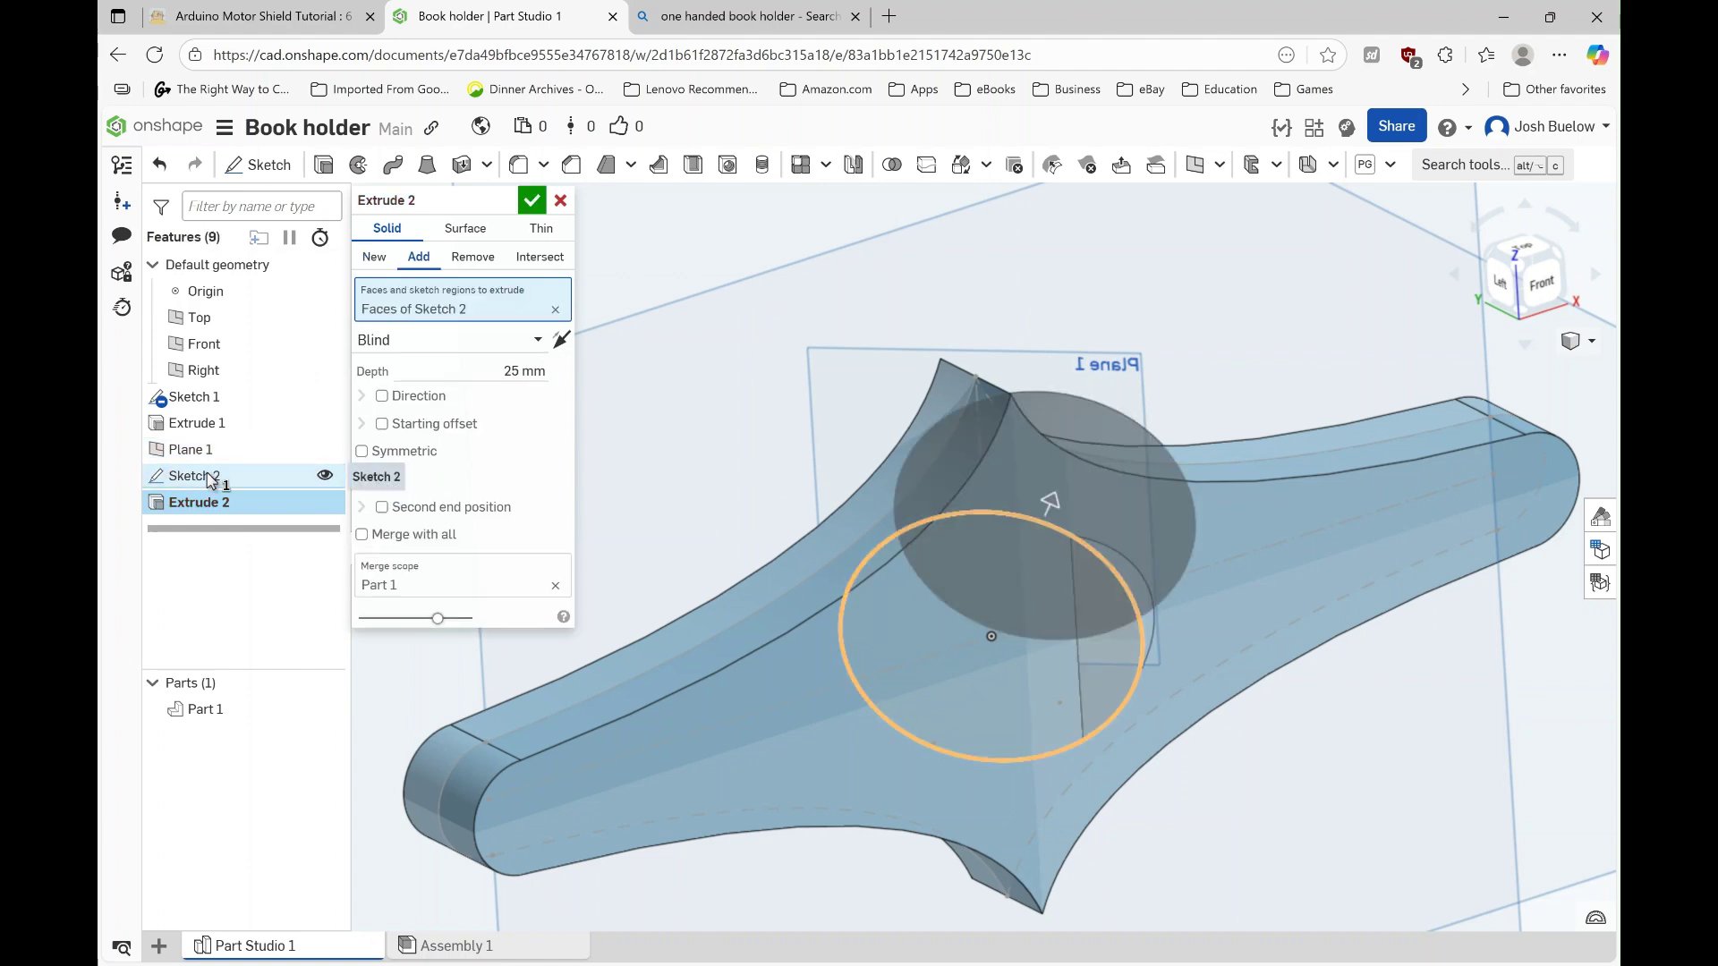
{"action": "right_click_drag", "start_coordinate": [875, 564], "coordinate": [928, 546]}
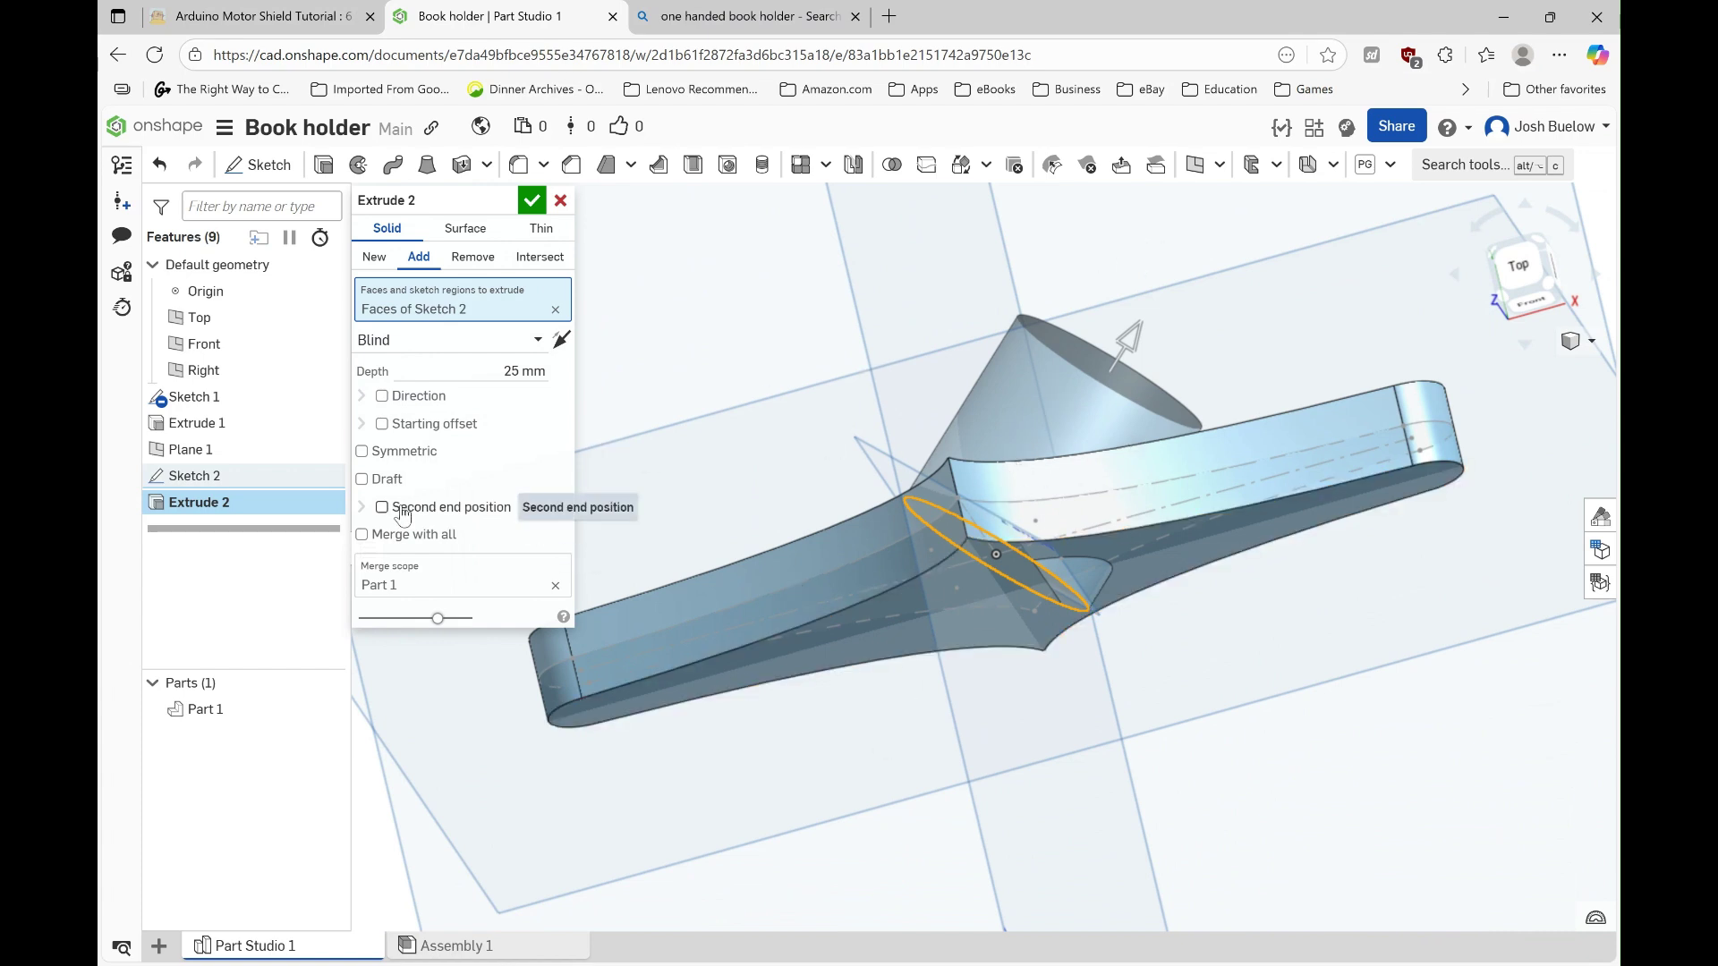
{"action": "left_click", "coordinate": [363, 452]}
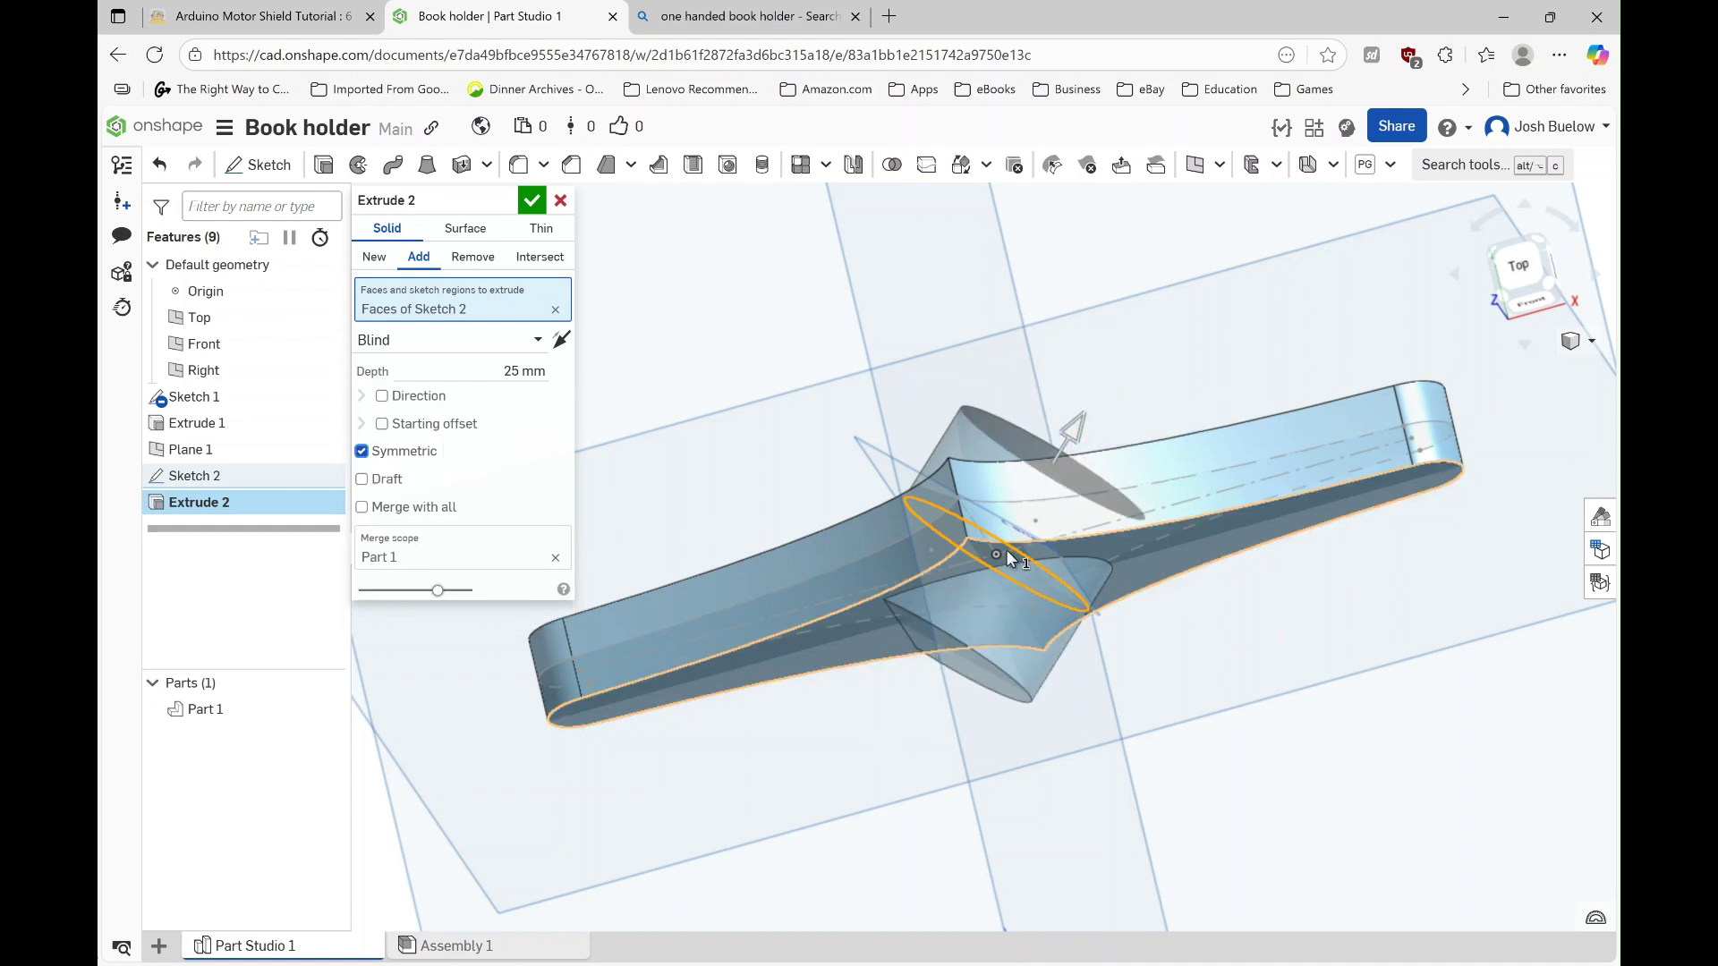
{"action": "left_click", "coordinate": [474, 258]}
{"action": "right_click_drag", "start_coordinate": [875, 595], "coordinate": [835, 605]}
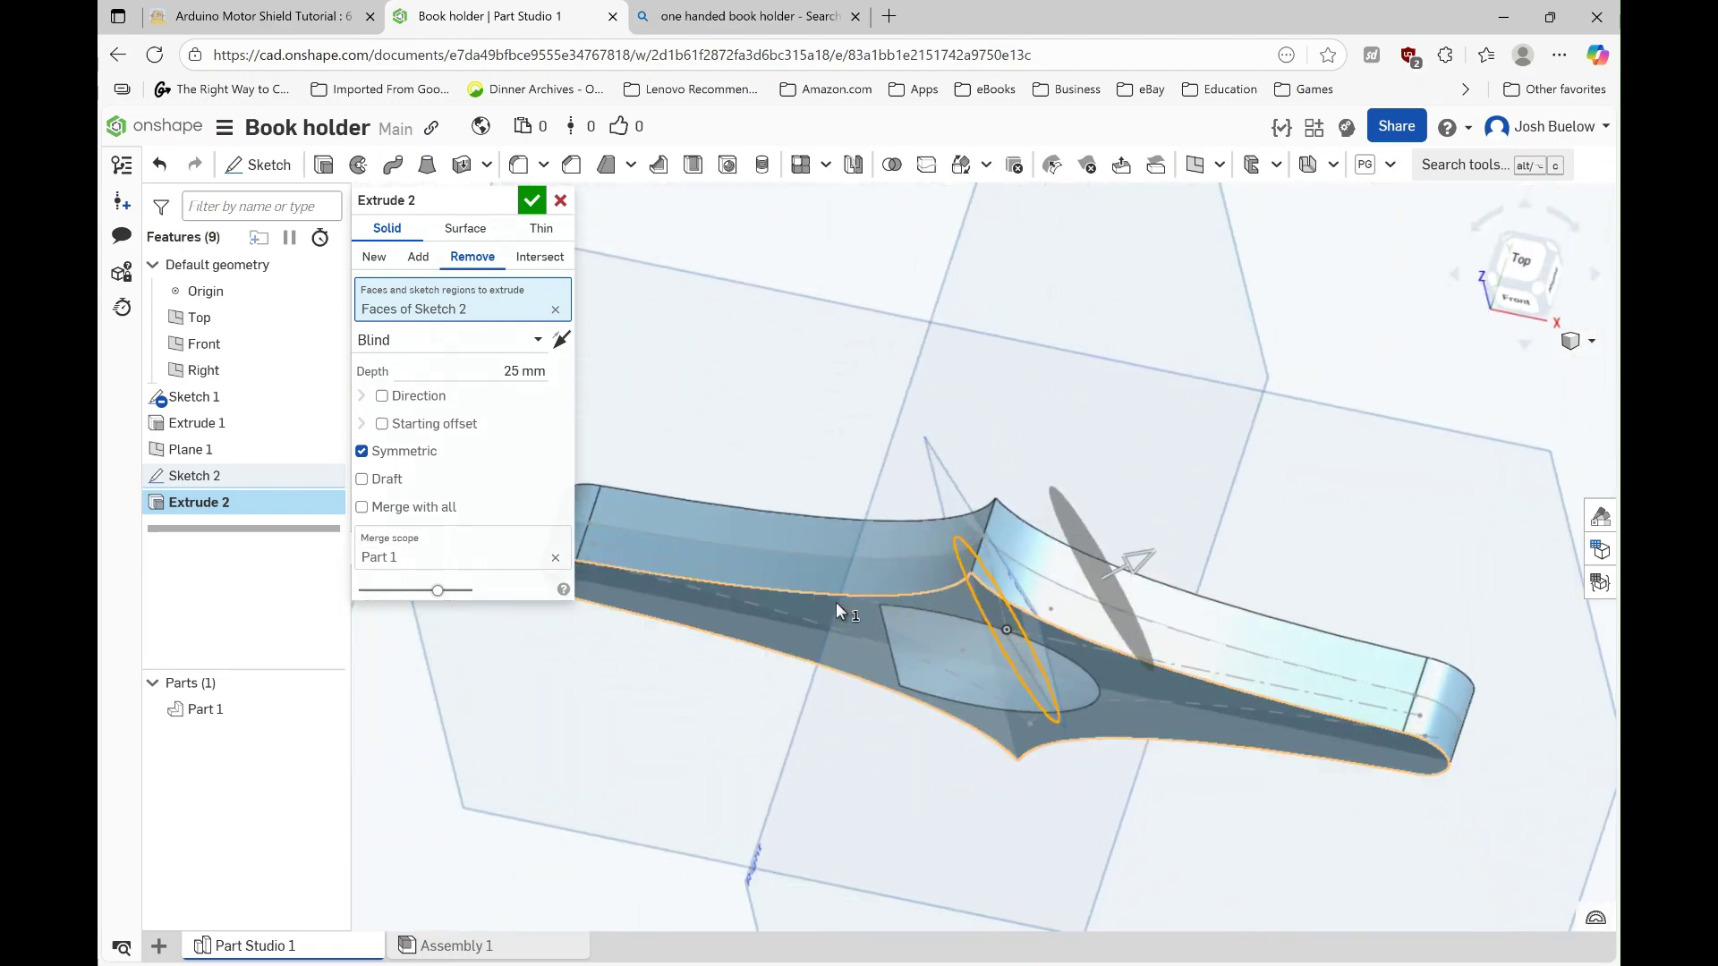
{"action": "left_click_drag", "start_coordinate": [1143, 567], "coordinate": [1342, 487]}
{"action": "right_click_drag", "start_coordinate": [1292, 526], "coordinate": [1077, 610]}
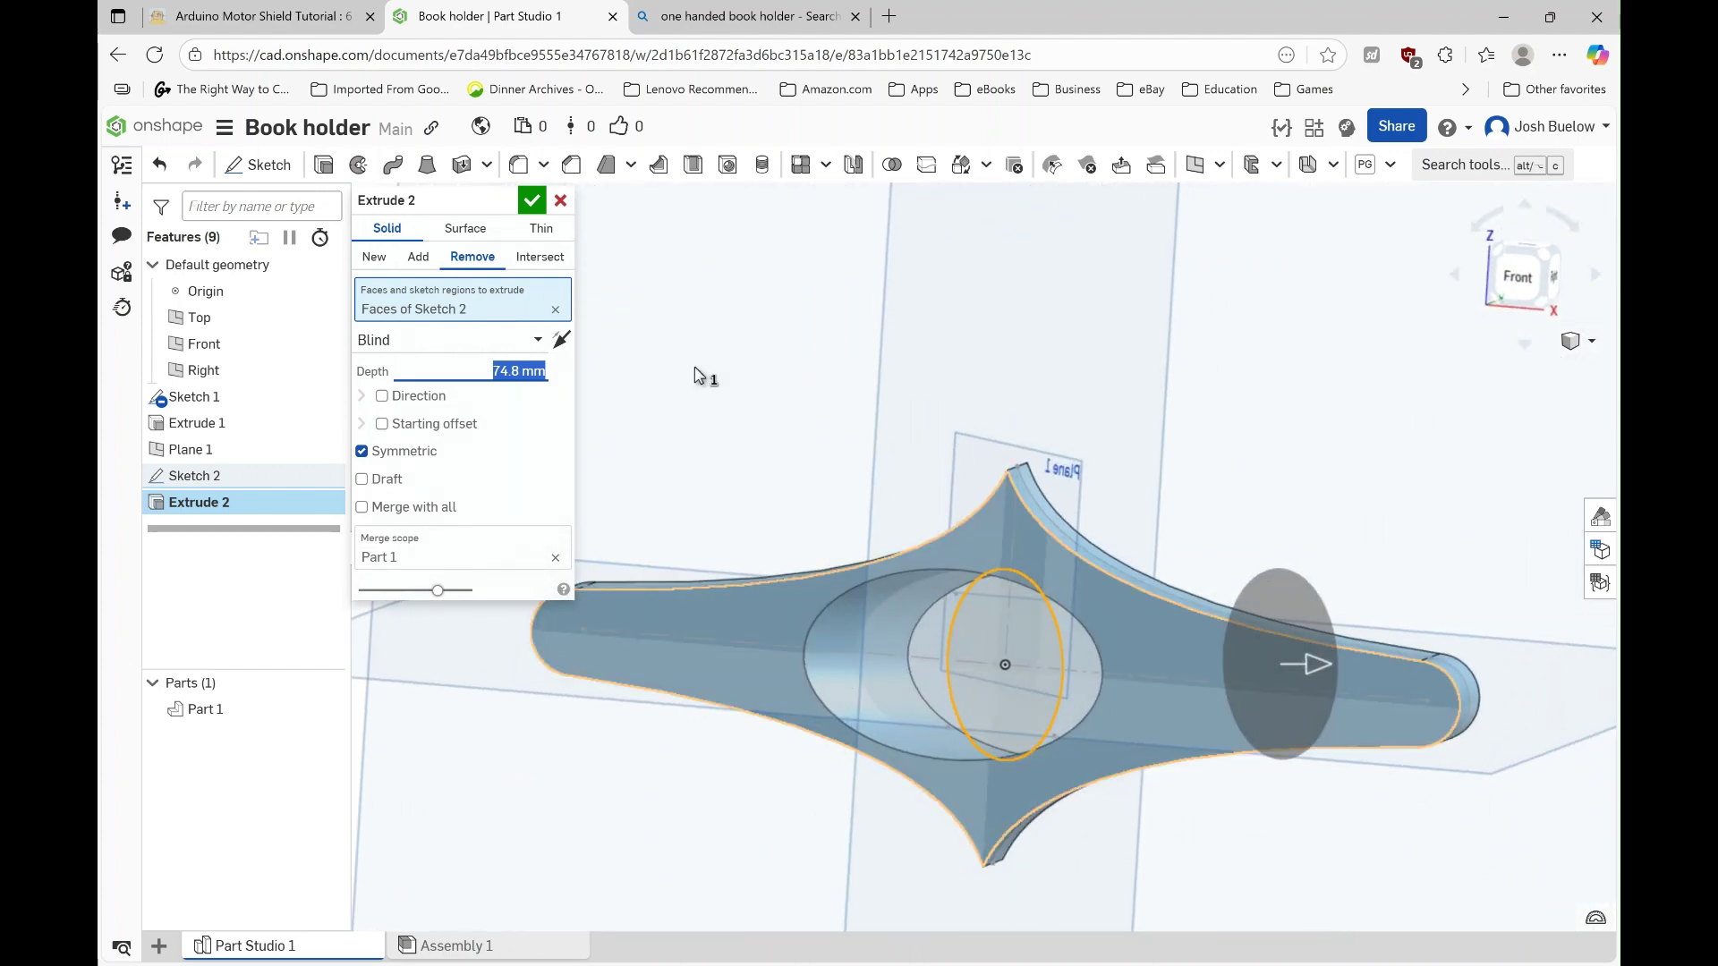
{"action": "left_click", "coordinate": [531, 201]}
Step: Compare the thumb hole with the Bing book holder images and set the angle of its sketch plane to 30 degrees
{"action": "right_click_drag", "start_coordinate": [998, 726], "coordinate": [1005, 759]}
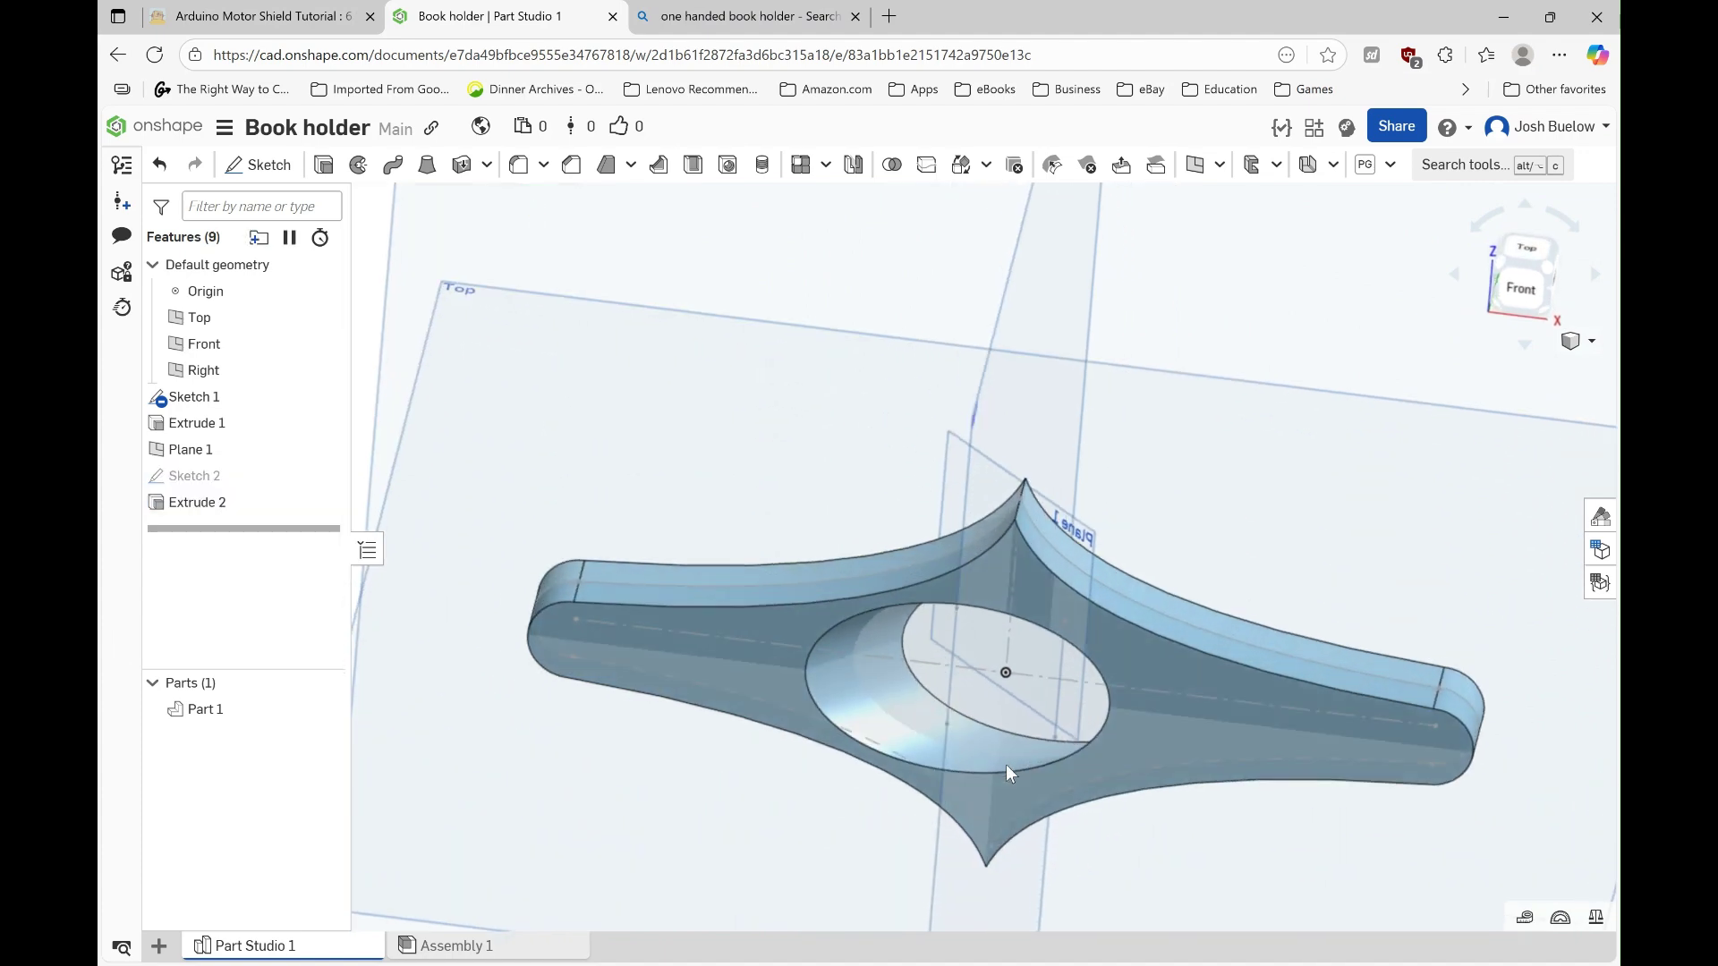
{"action": "mouse_move", "coordinate": [884, 578]}
{"action": "right_mouse_down"}
{"action": "mouse_move", "coordinate": [888, 620]}
{"action": "mouse_move", "coordinate": [895, 550]}
{"action": "right_mouse_up"}
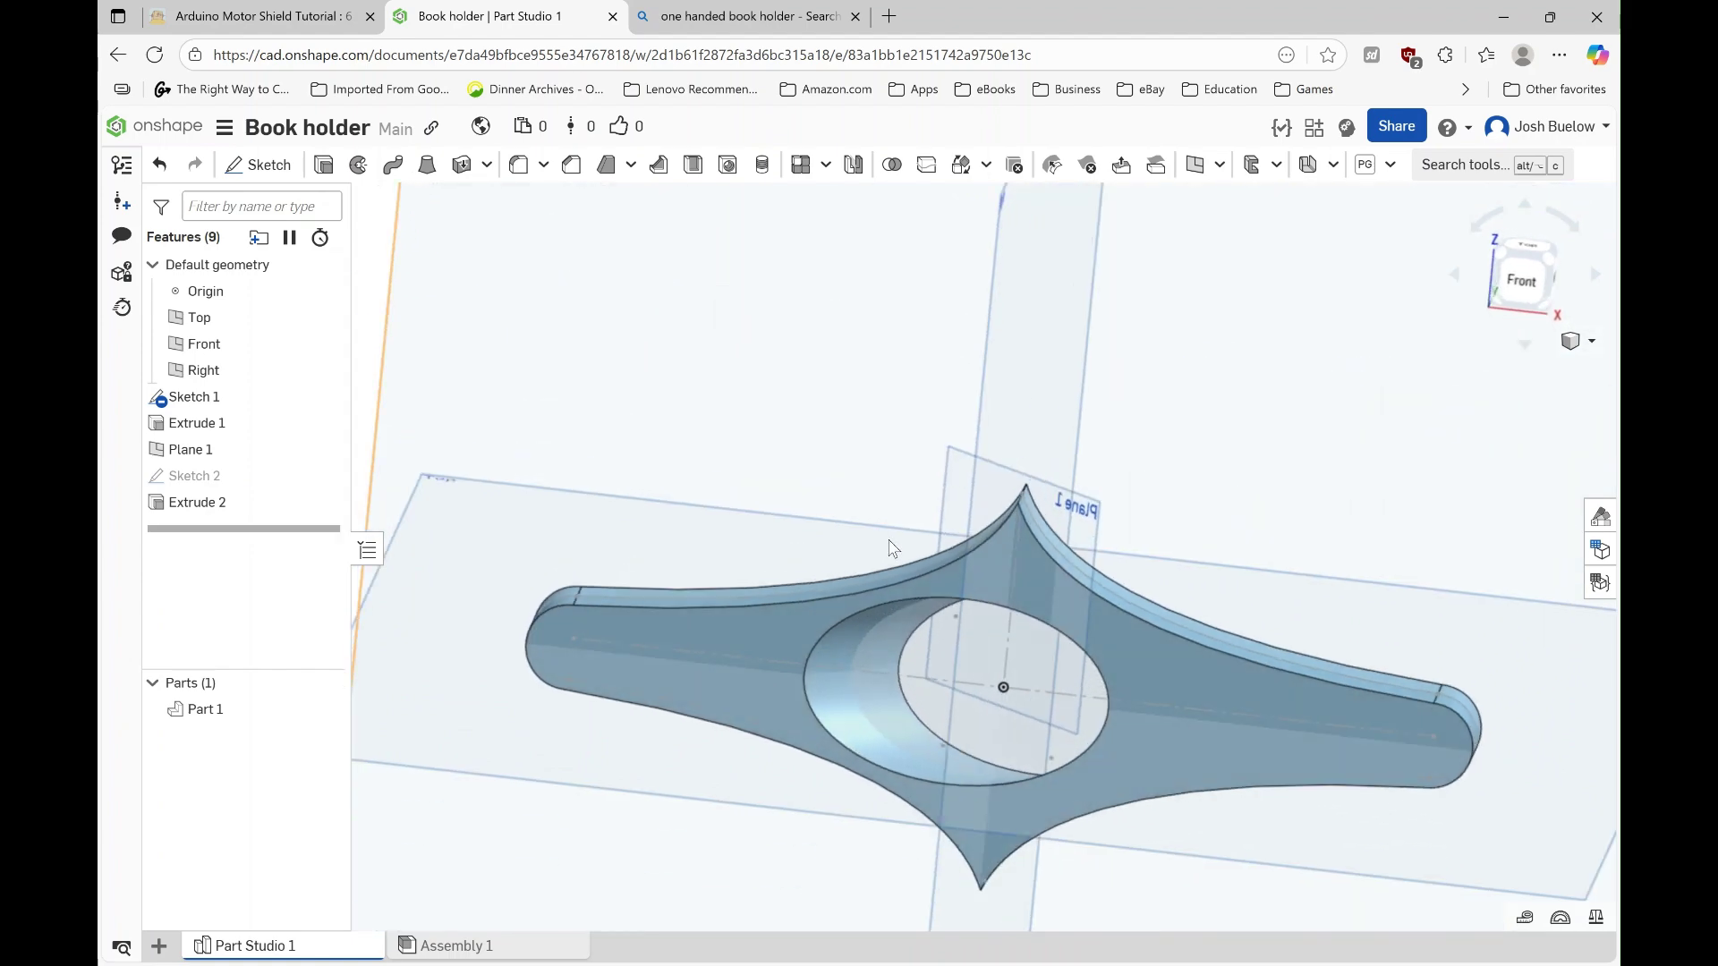
{"action": "left_click", "coordinate": [646, 9]}
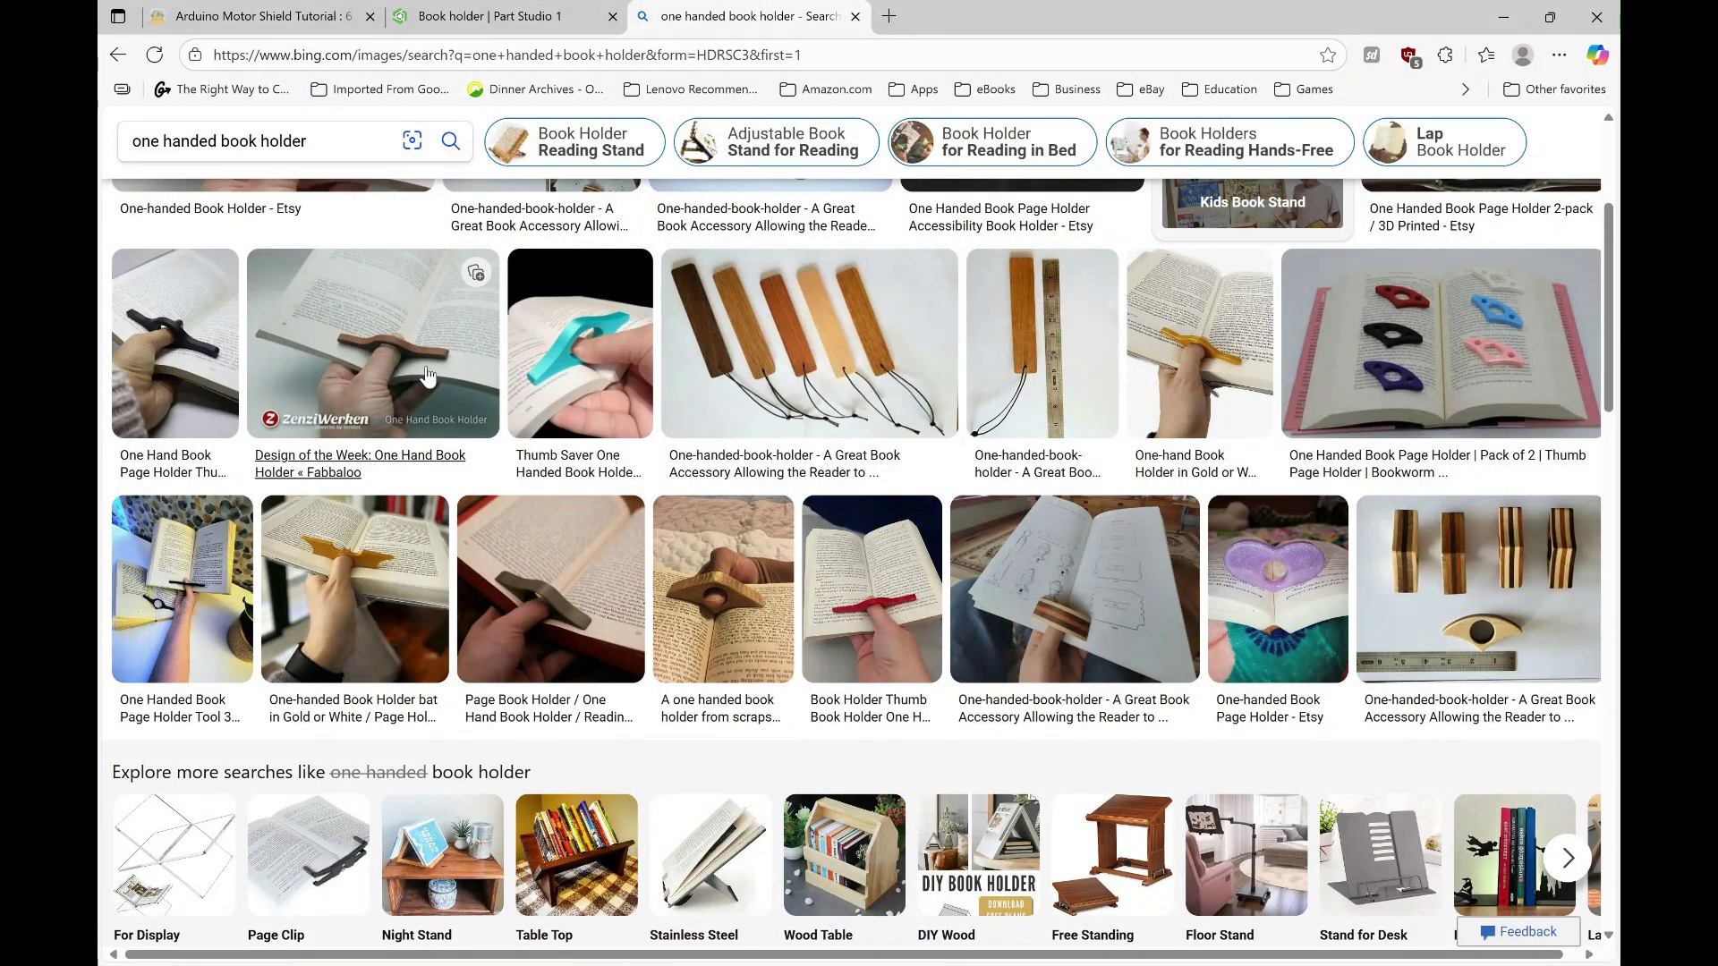
{"action": "left_click", "coordinate": [509, 13]}
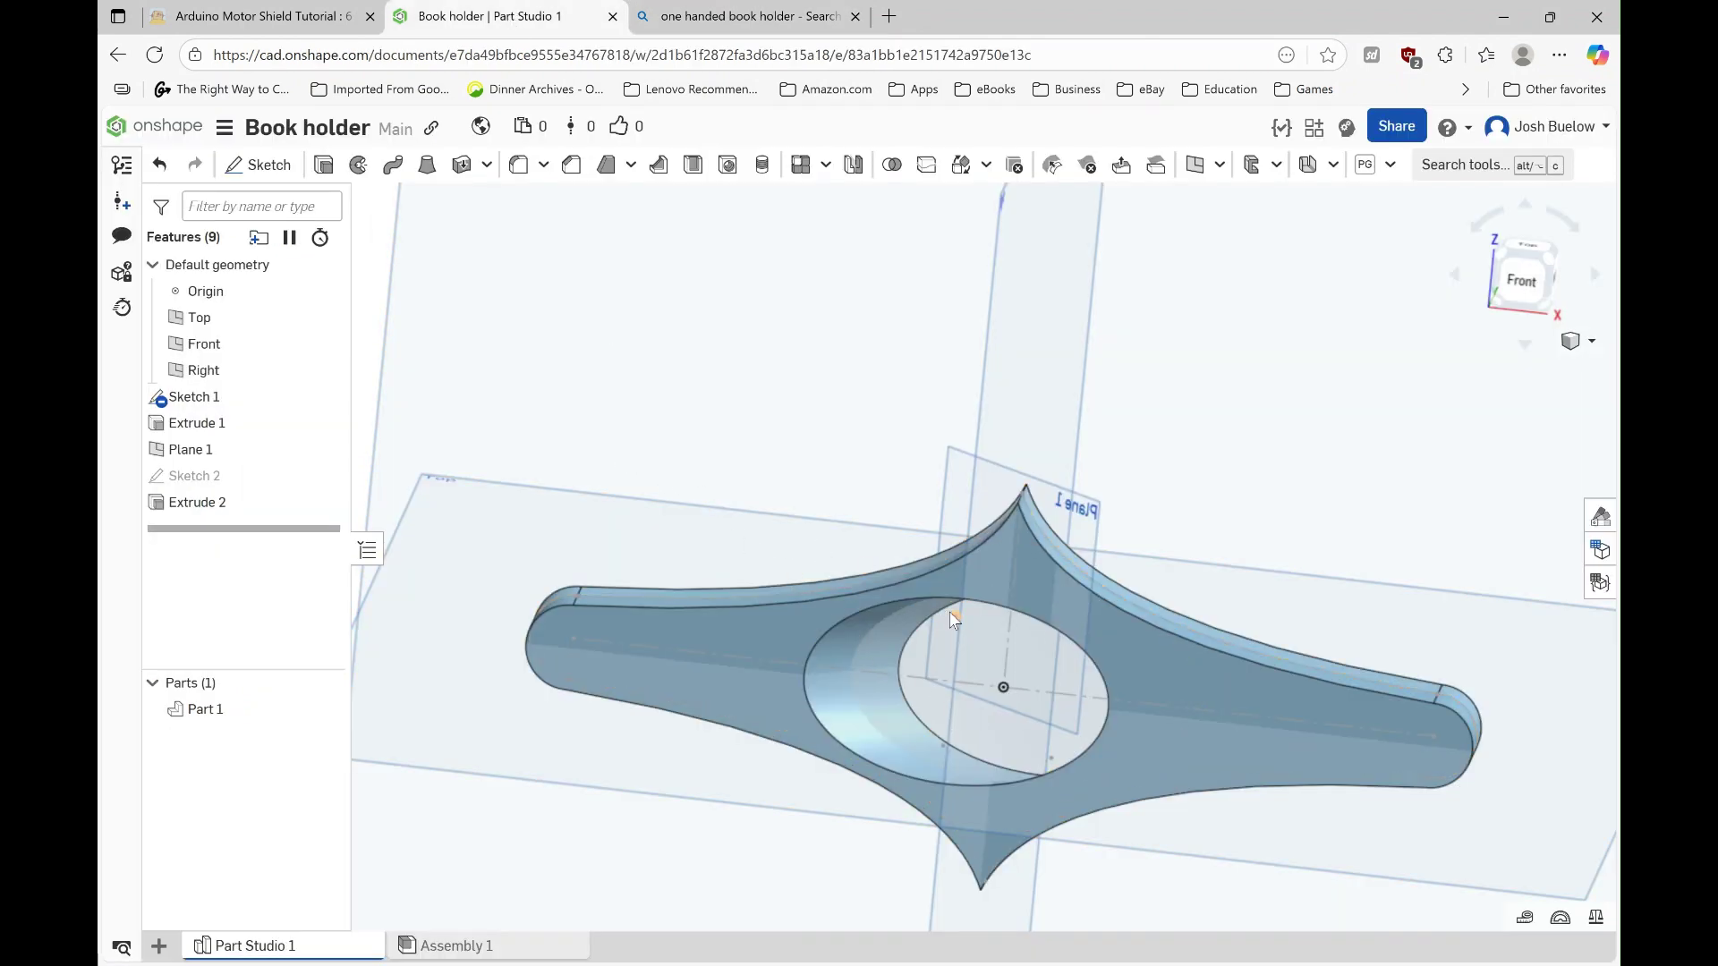
{"action": "right_click_drag", "start_coordinate": [952, 731], "coordinate": [1025, 626]}
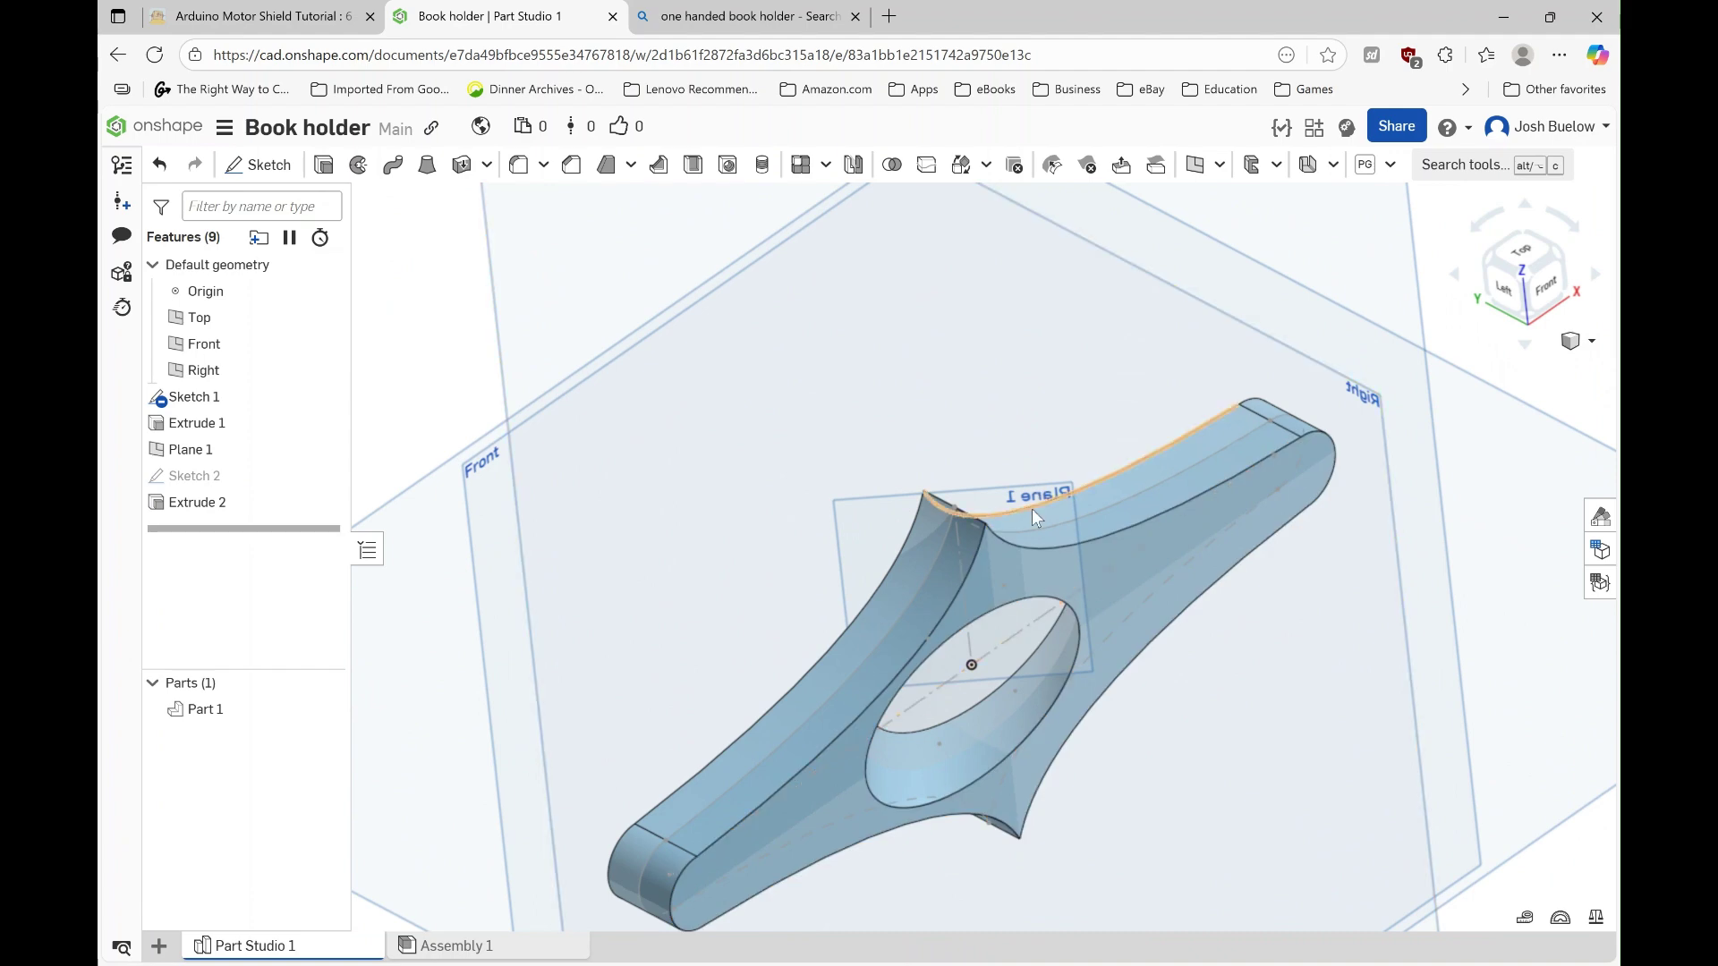
{"action": "mouse_move", "coordinate": [1002, 542]}
{"action": "right_mouse_down"}
{"action": "mouse_move", "coordinate": [968, 582]}
{"action": "mouse_move", "coordinate": [984, 563]}
{"action": "right_mouse_up"}
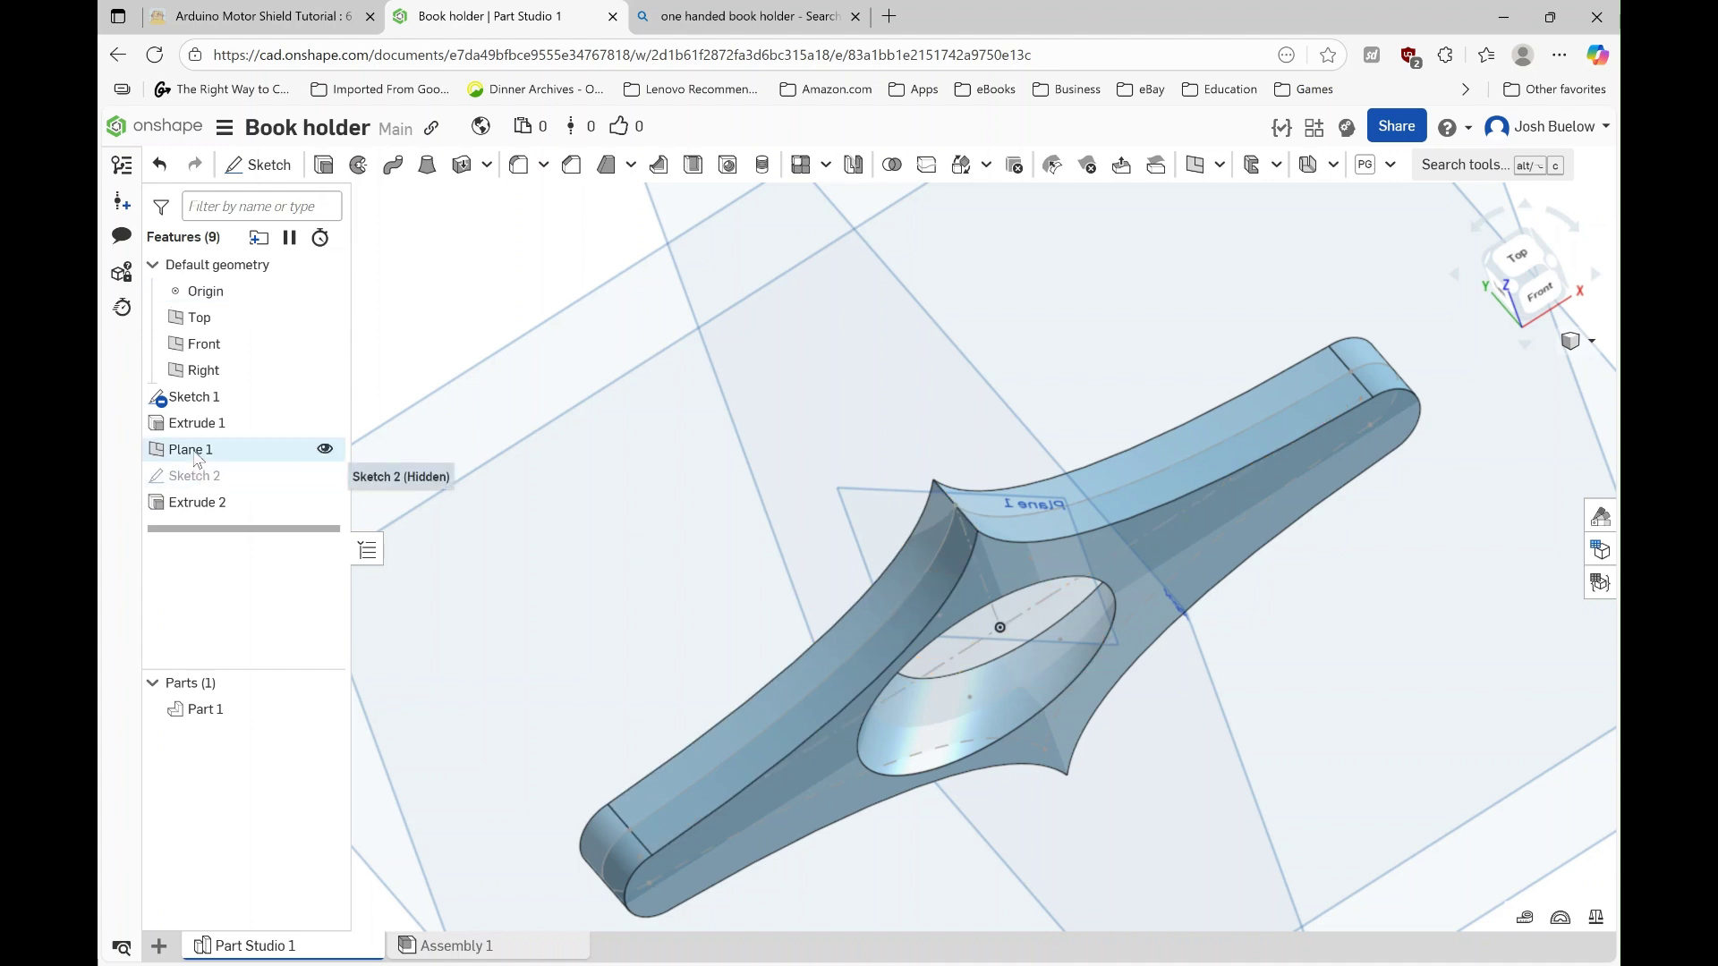
{"action": "left_click", "coordinate": [198, 452]}
{"action": "double_click", "coordinate": [197, 454]}
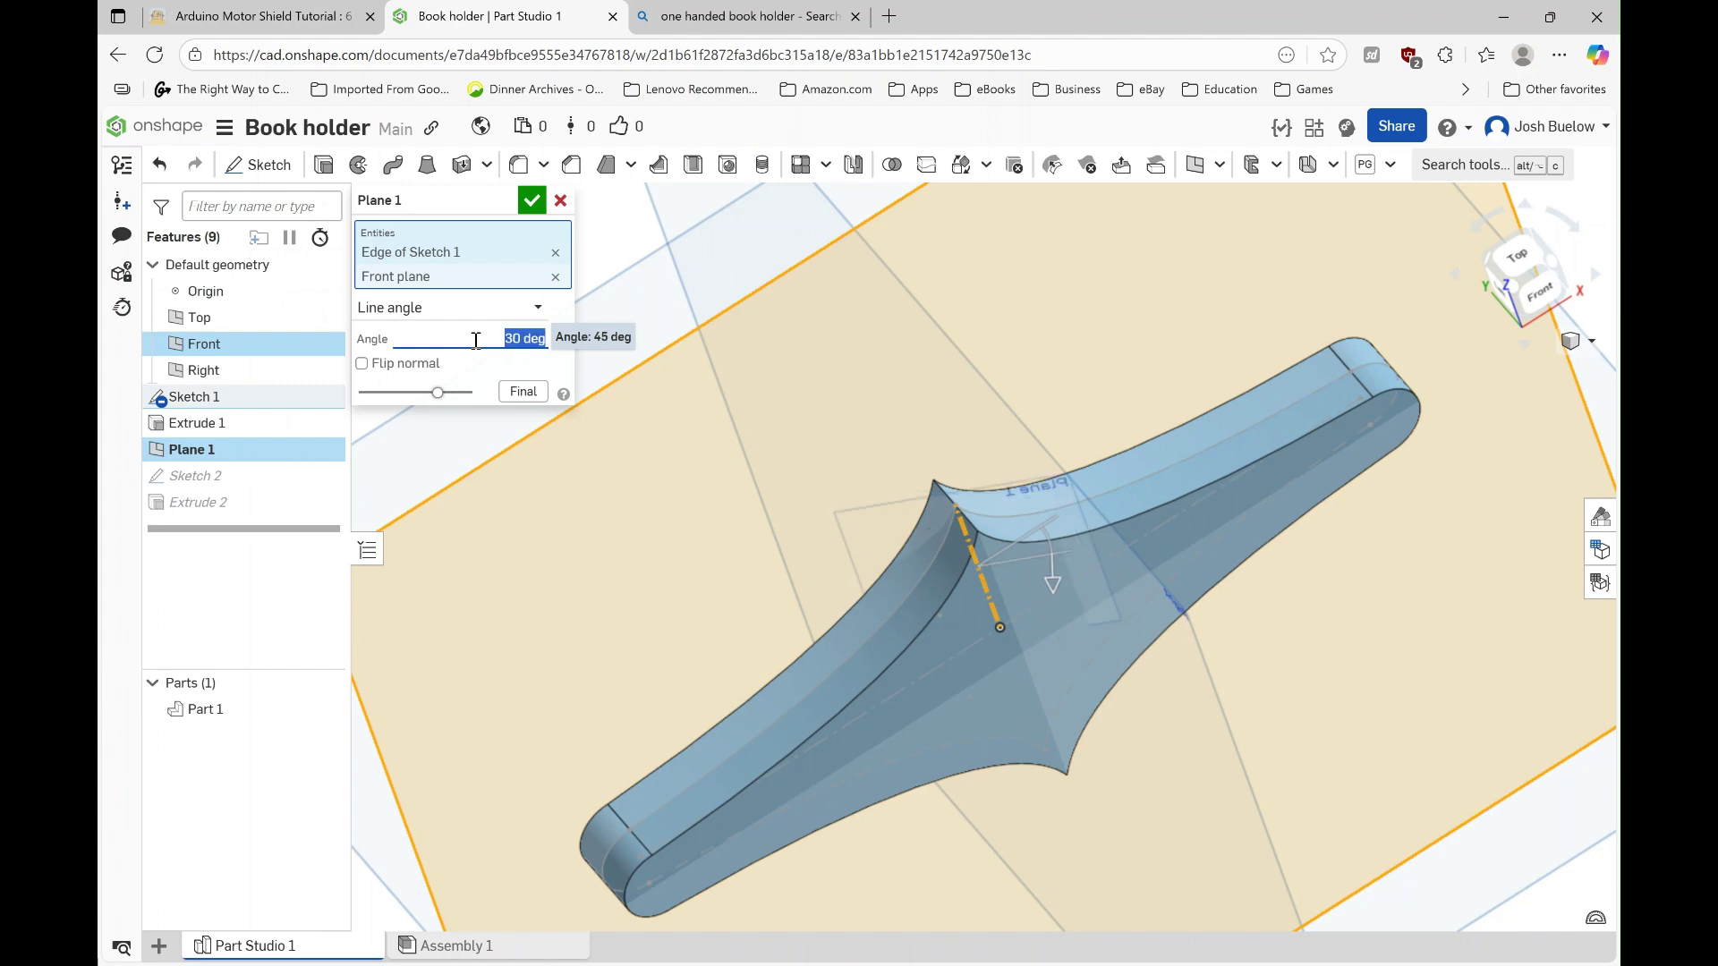
{"action": "left_click", "coordinate": [532, 202]}
Step: Start a 2 mm radius fillet on one upper front edge of the body and both rims of the thumb hole
{"action": "right_click_drag", "start_coordinate": [1000, 739], "coordinate": [930, 597]}
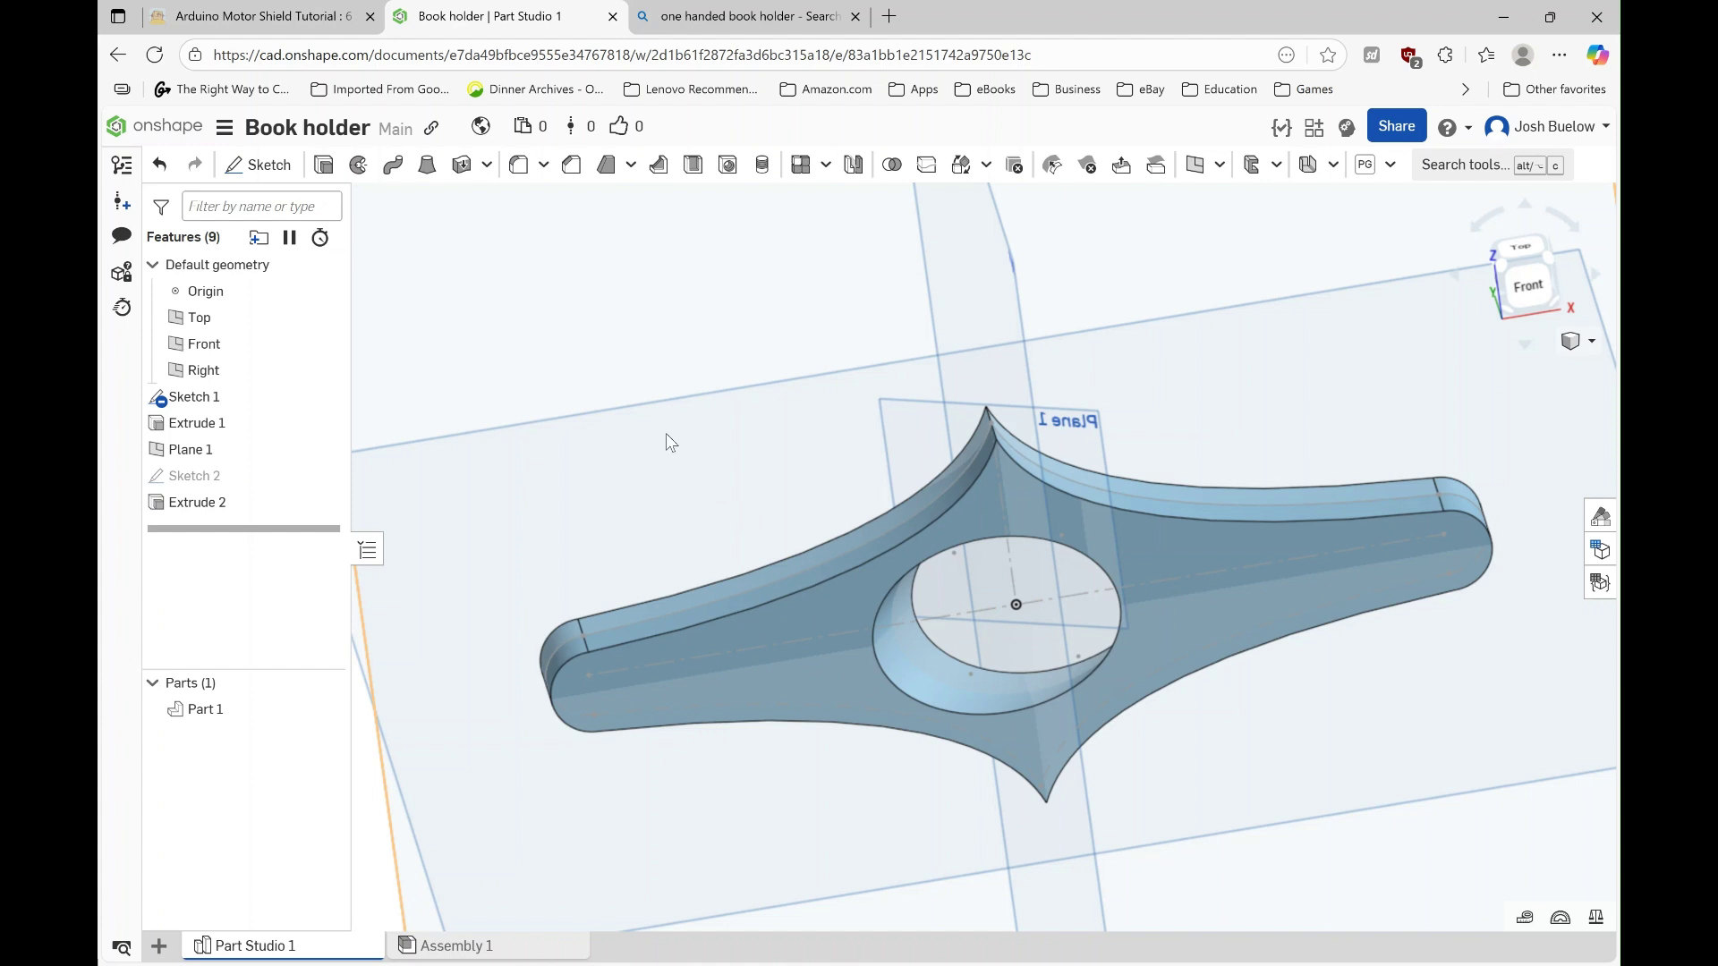
{"action": "left_click", "coordinate": [516, 168]}
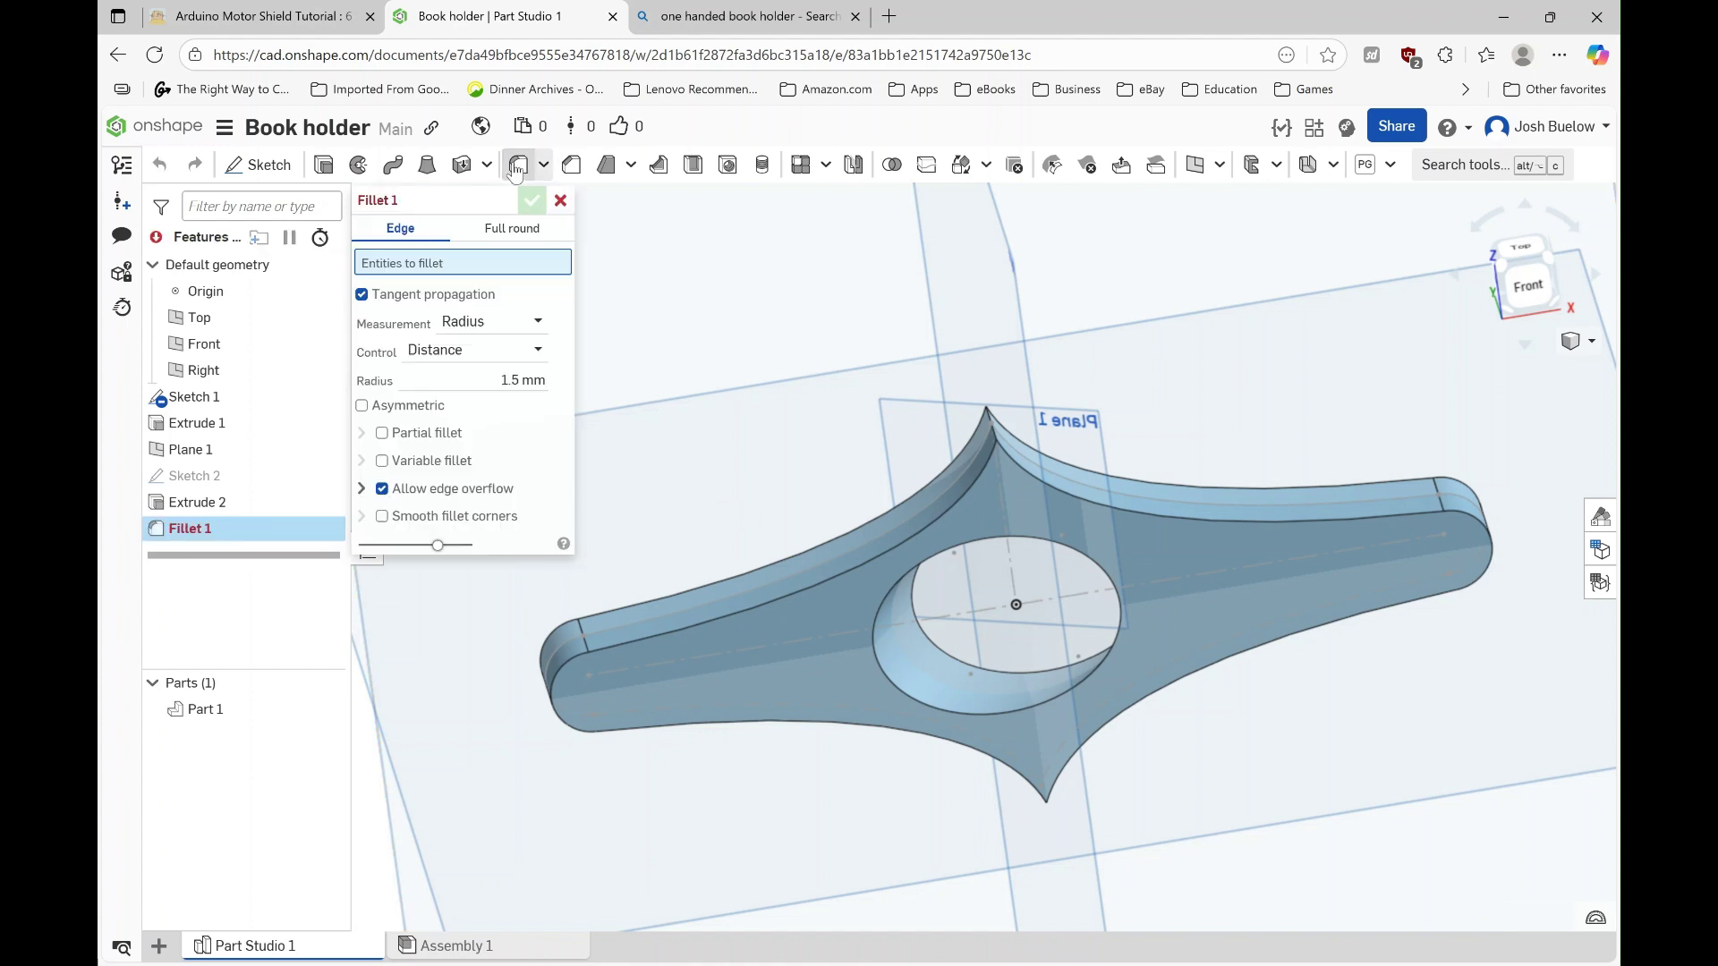
{"action": "left_click", "coordinate": [825, 578]}
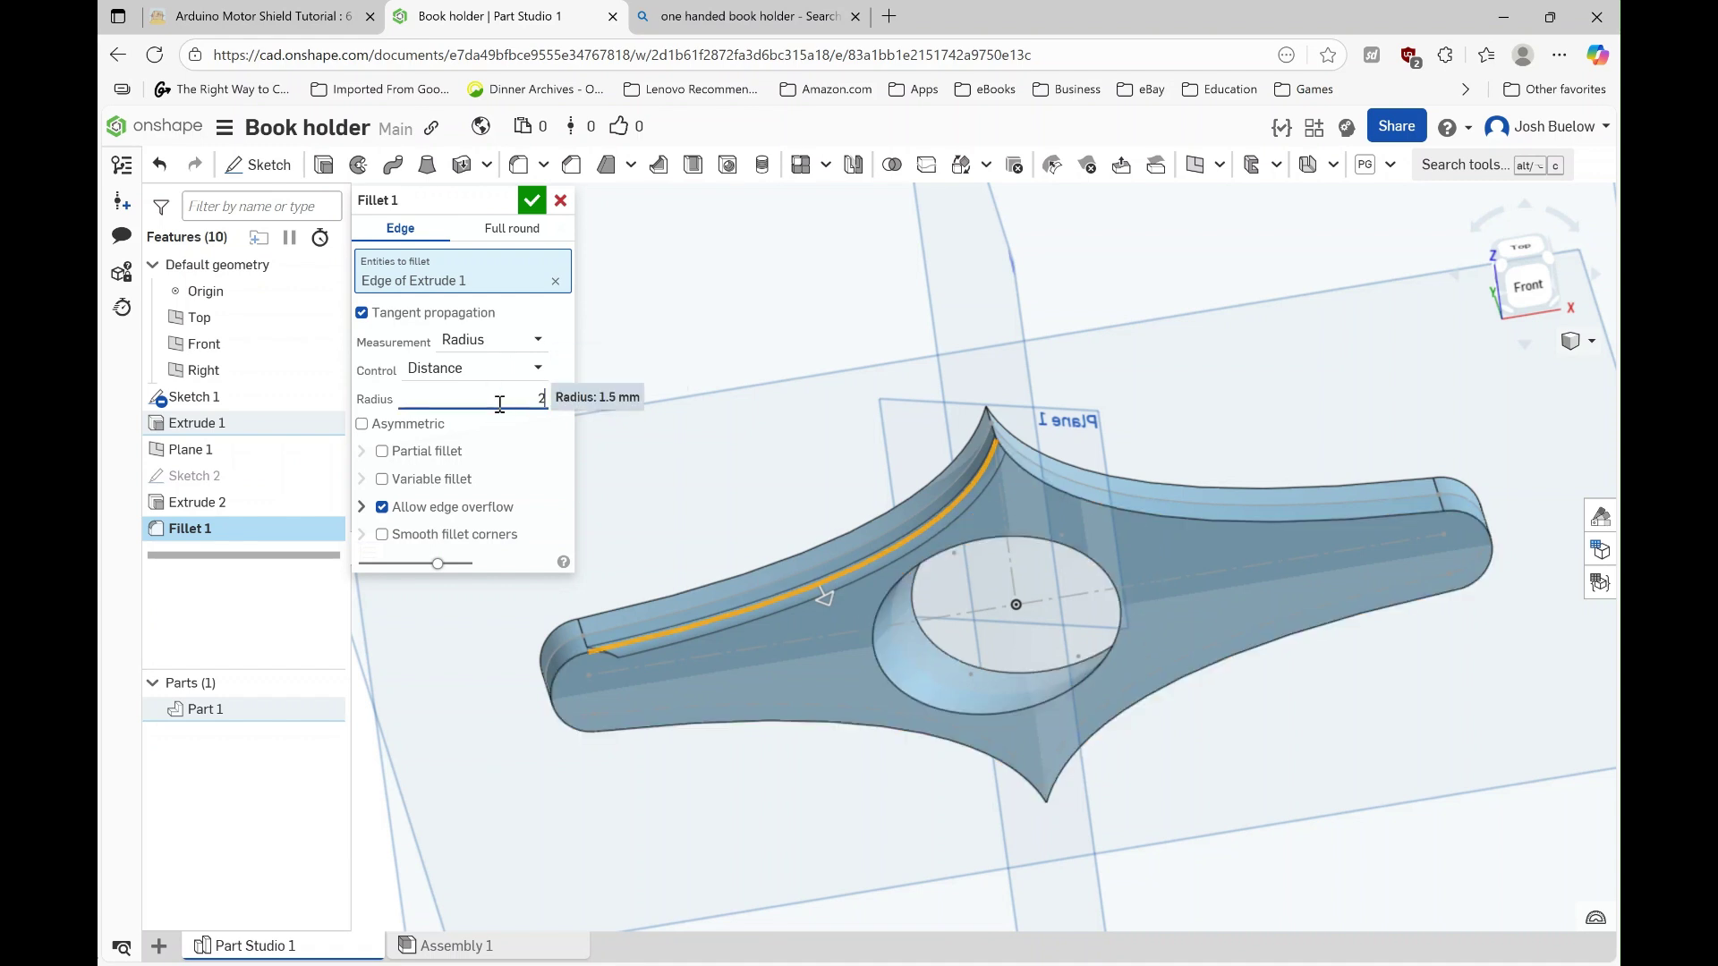
{"action": "left_click", "coordinate": [550, 400]}
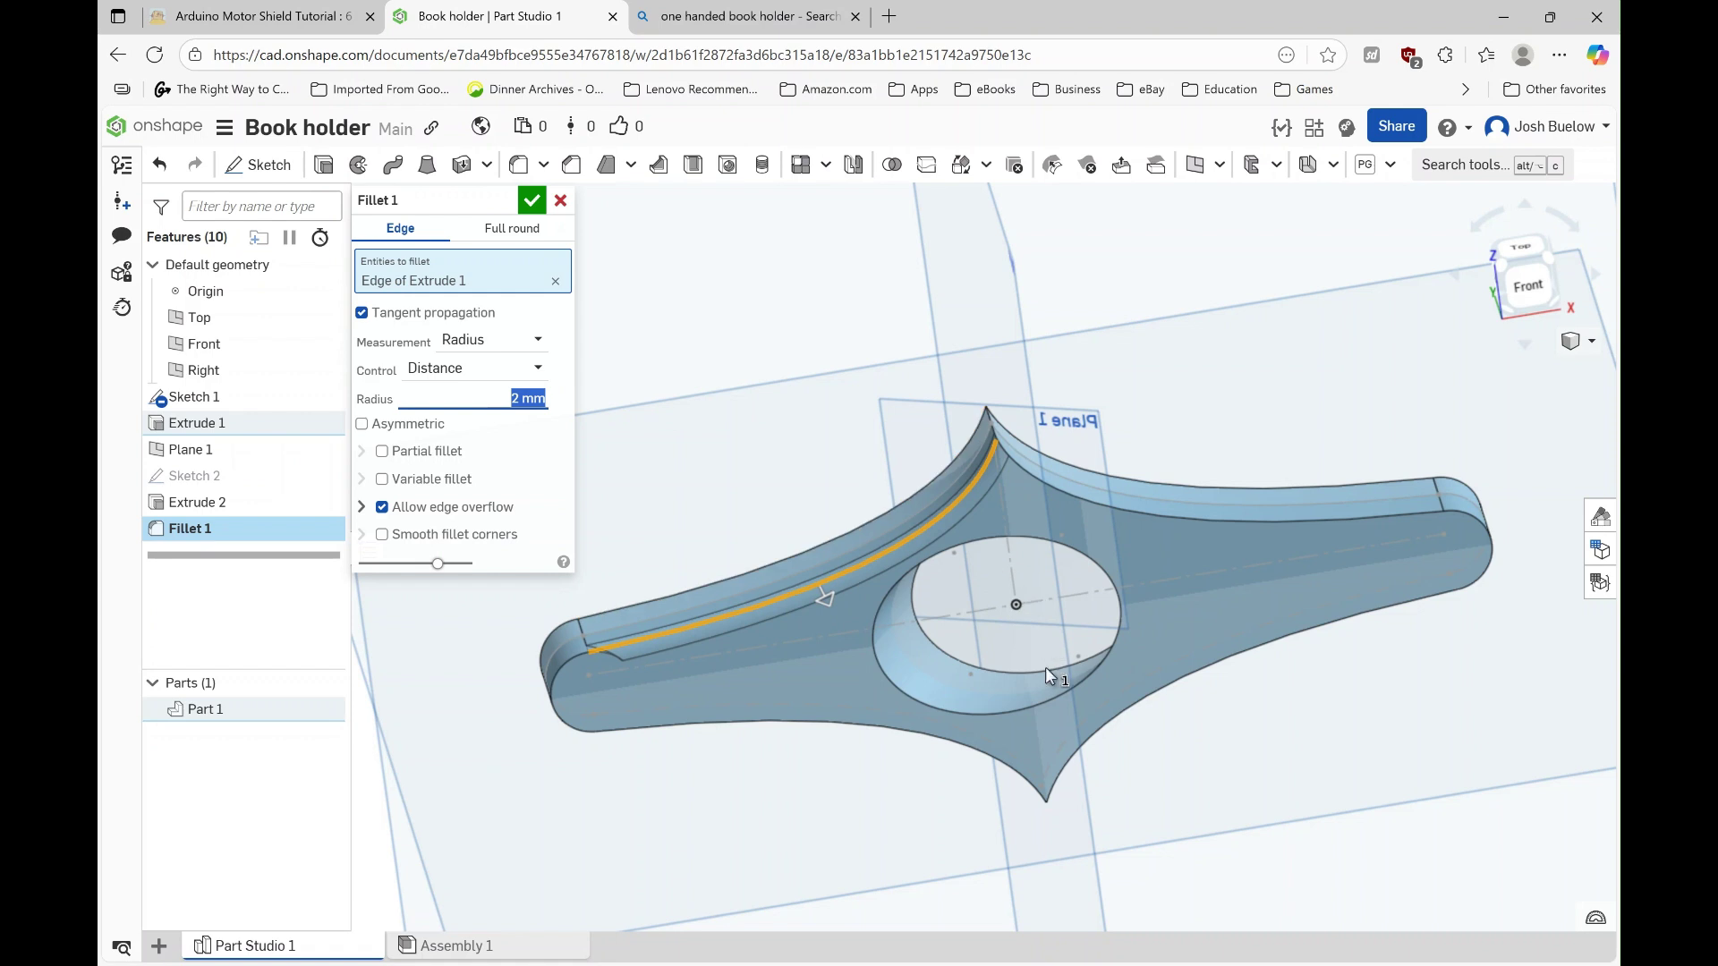
{"action": "left_click", "coordinate": [1039, 705]}
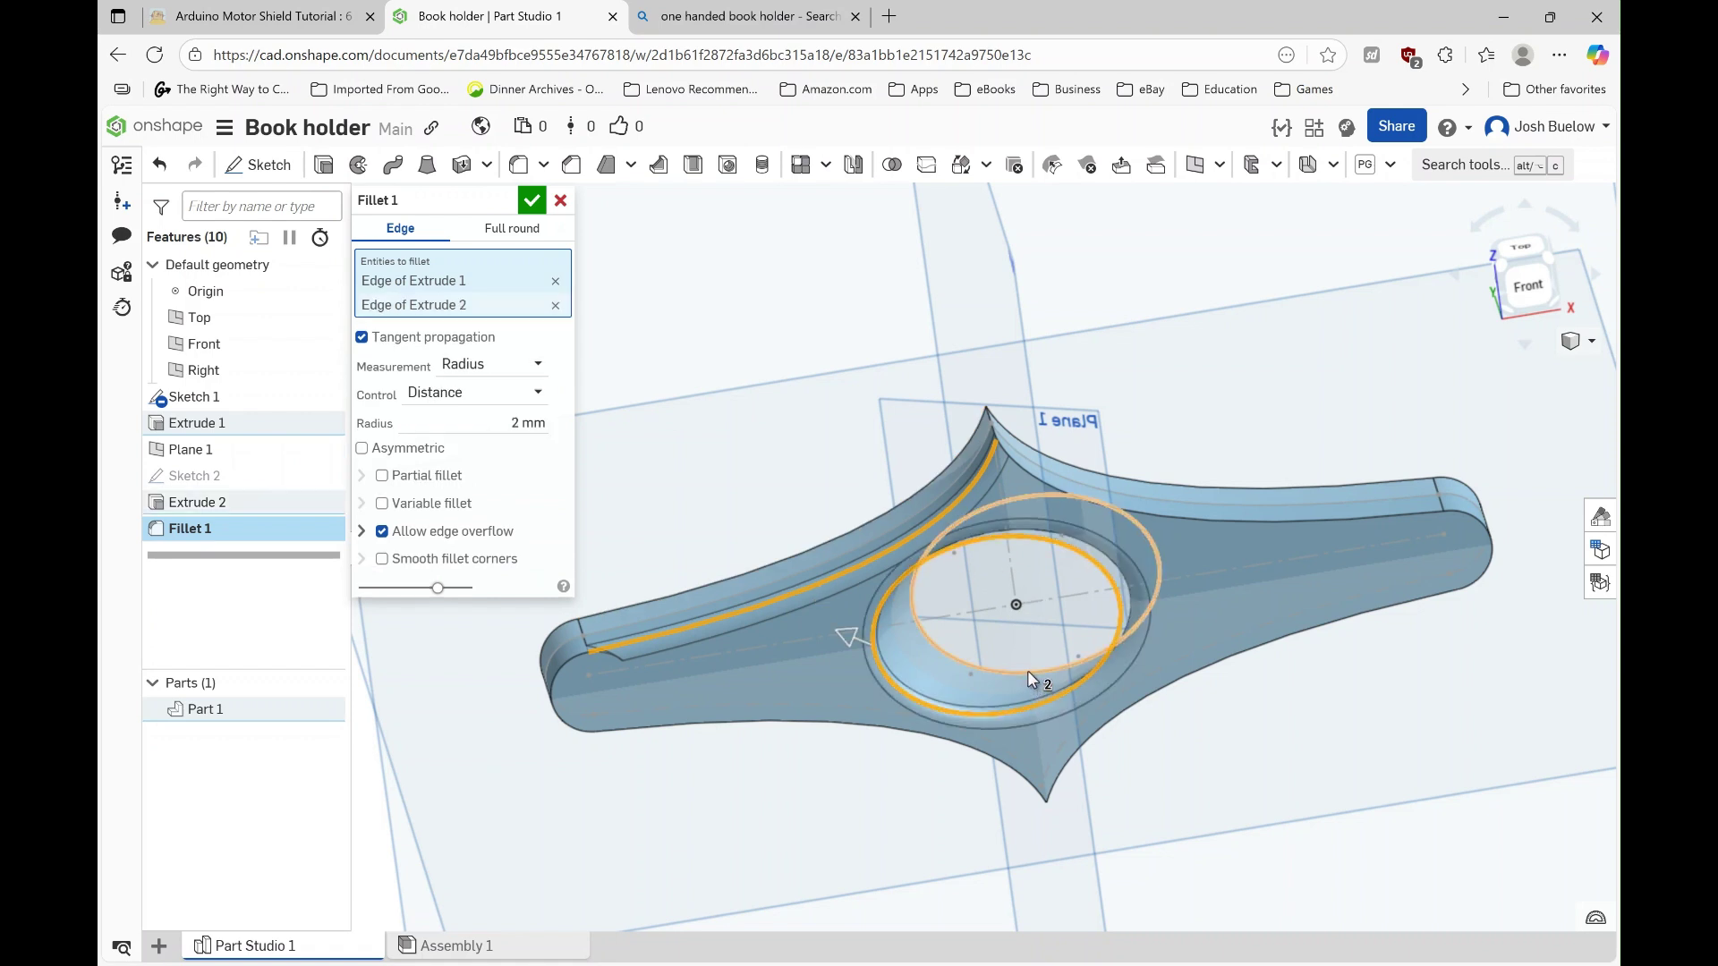
{"action": "left_click", "coordinate": [1027, 670]}
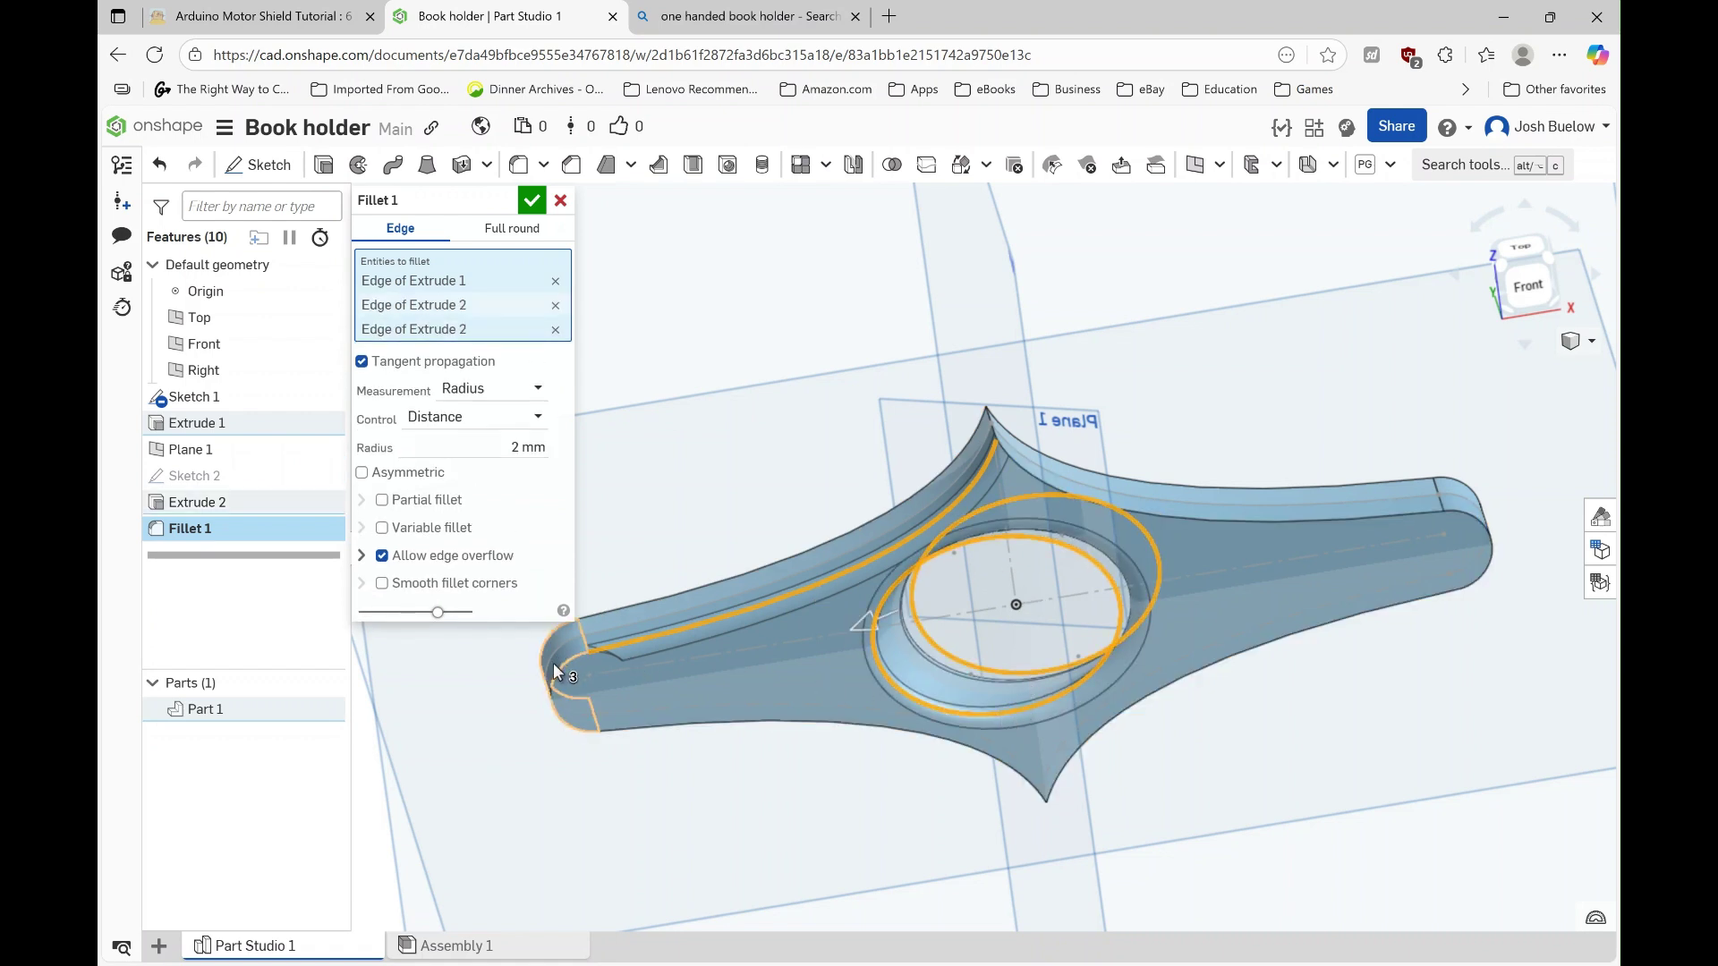
Step: Add both rounded end edges and the other upper edge of the front face to the fillet
{"action": "left_click", "coordinate": [557, 669]}
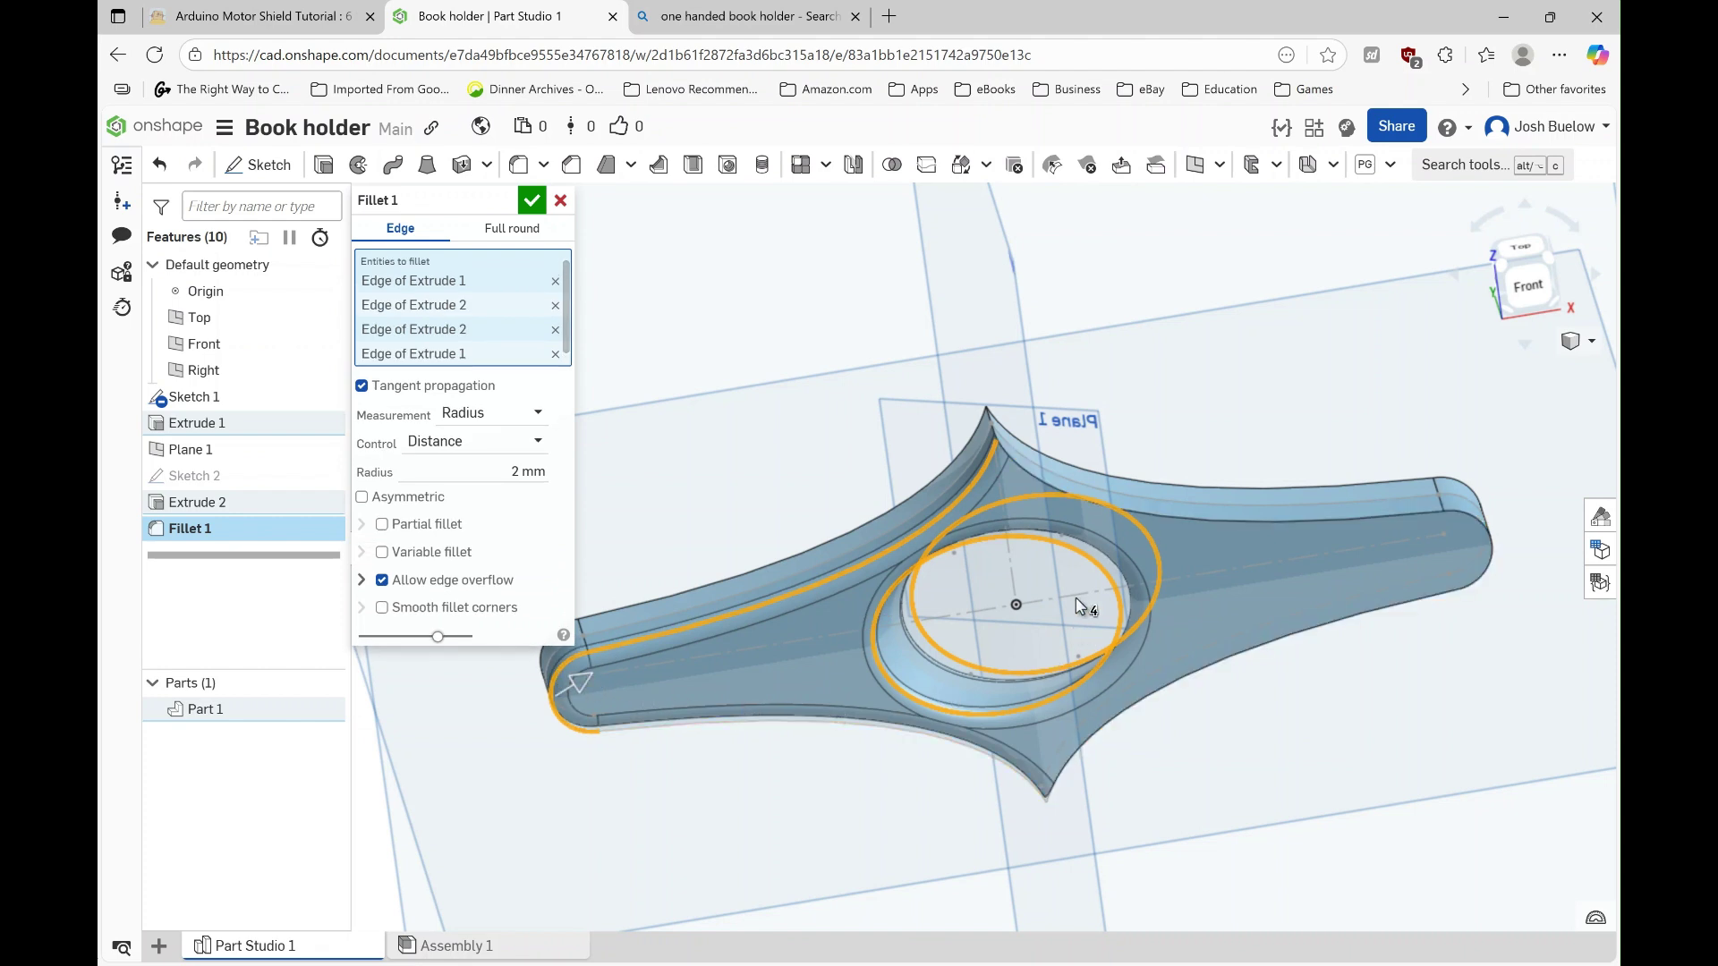
{"action": "left_click", "coordinate": [1365, 517]}
{"action": "left_click", "coordinate": [1474, 524]}
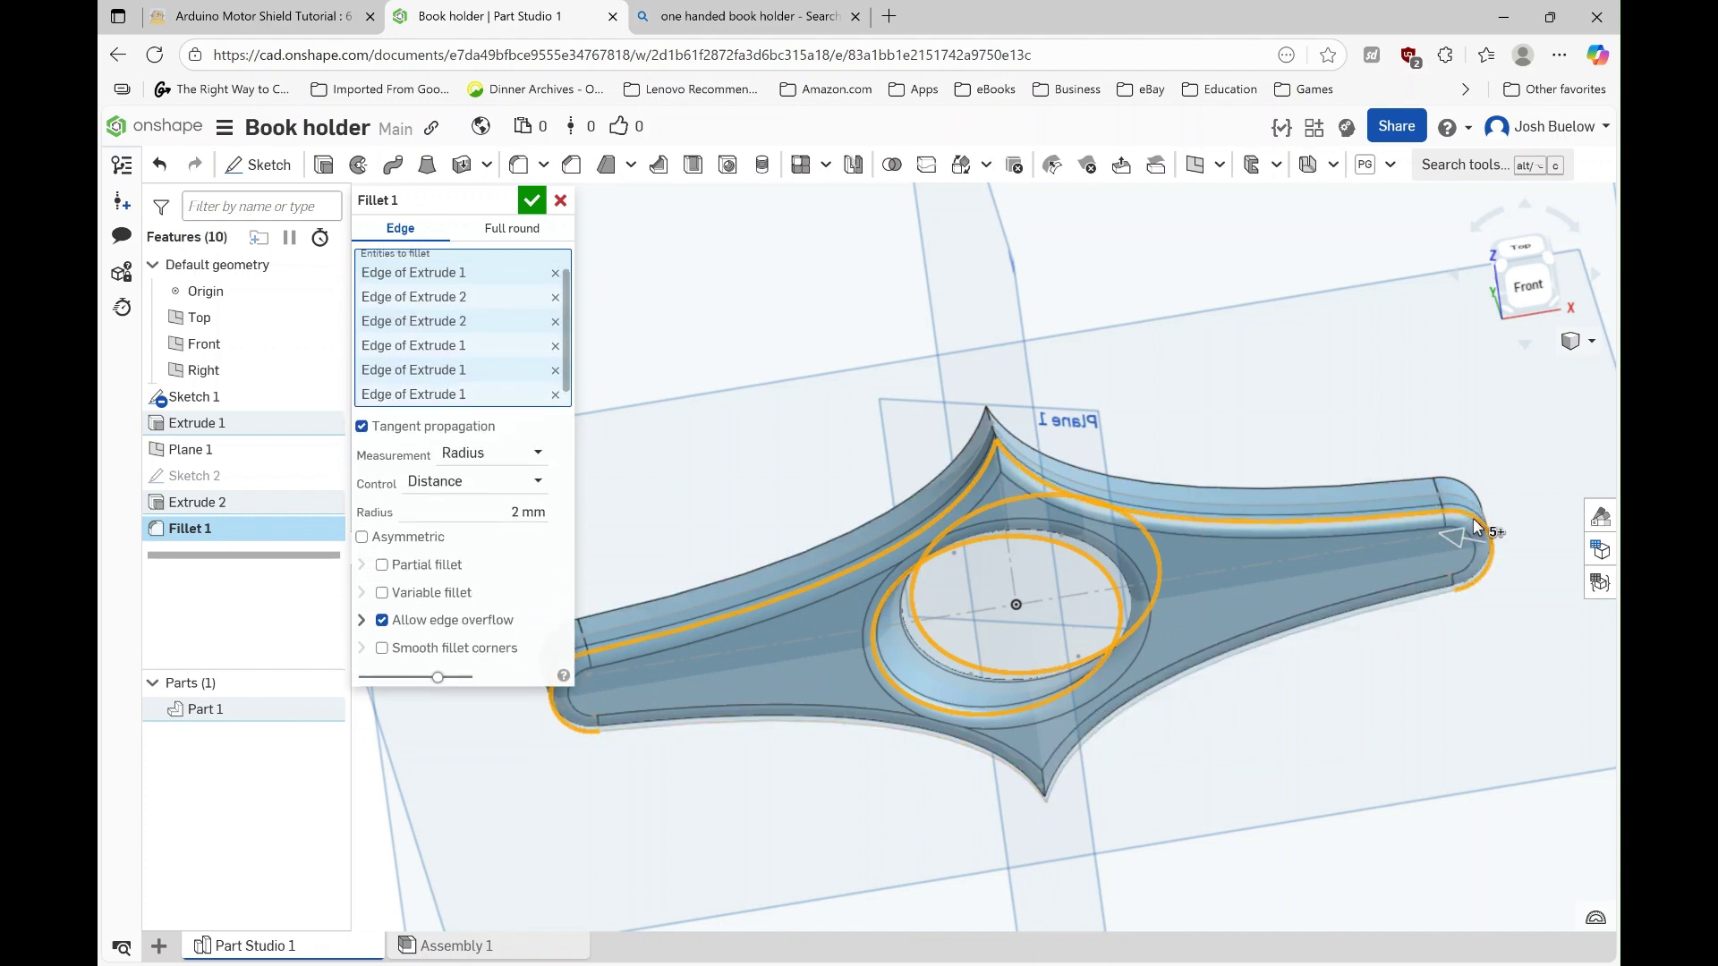
Step: Add the back face's upper curved edges and rounded end edges to the fillet and apply it at 2 mm
{"action": "right_click_drag", "start_coordinate": [1263, 584], "coordinate": [1068, 549]}
{"action": "scroll", "coordinate": [1047, 490], "scroll_direction": "up", "scroll_amount": 6}
{"action": "left_click", "coordinate": [979, 615]}
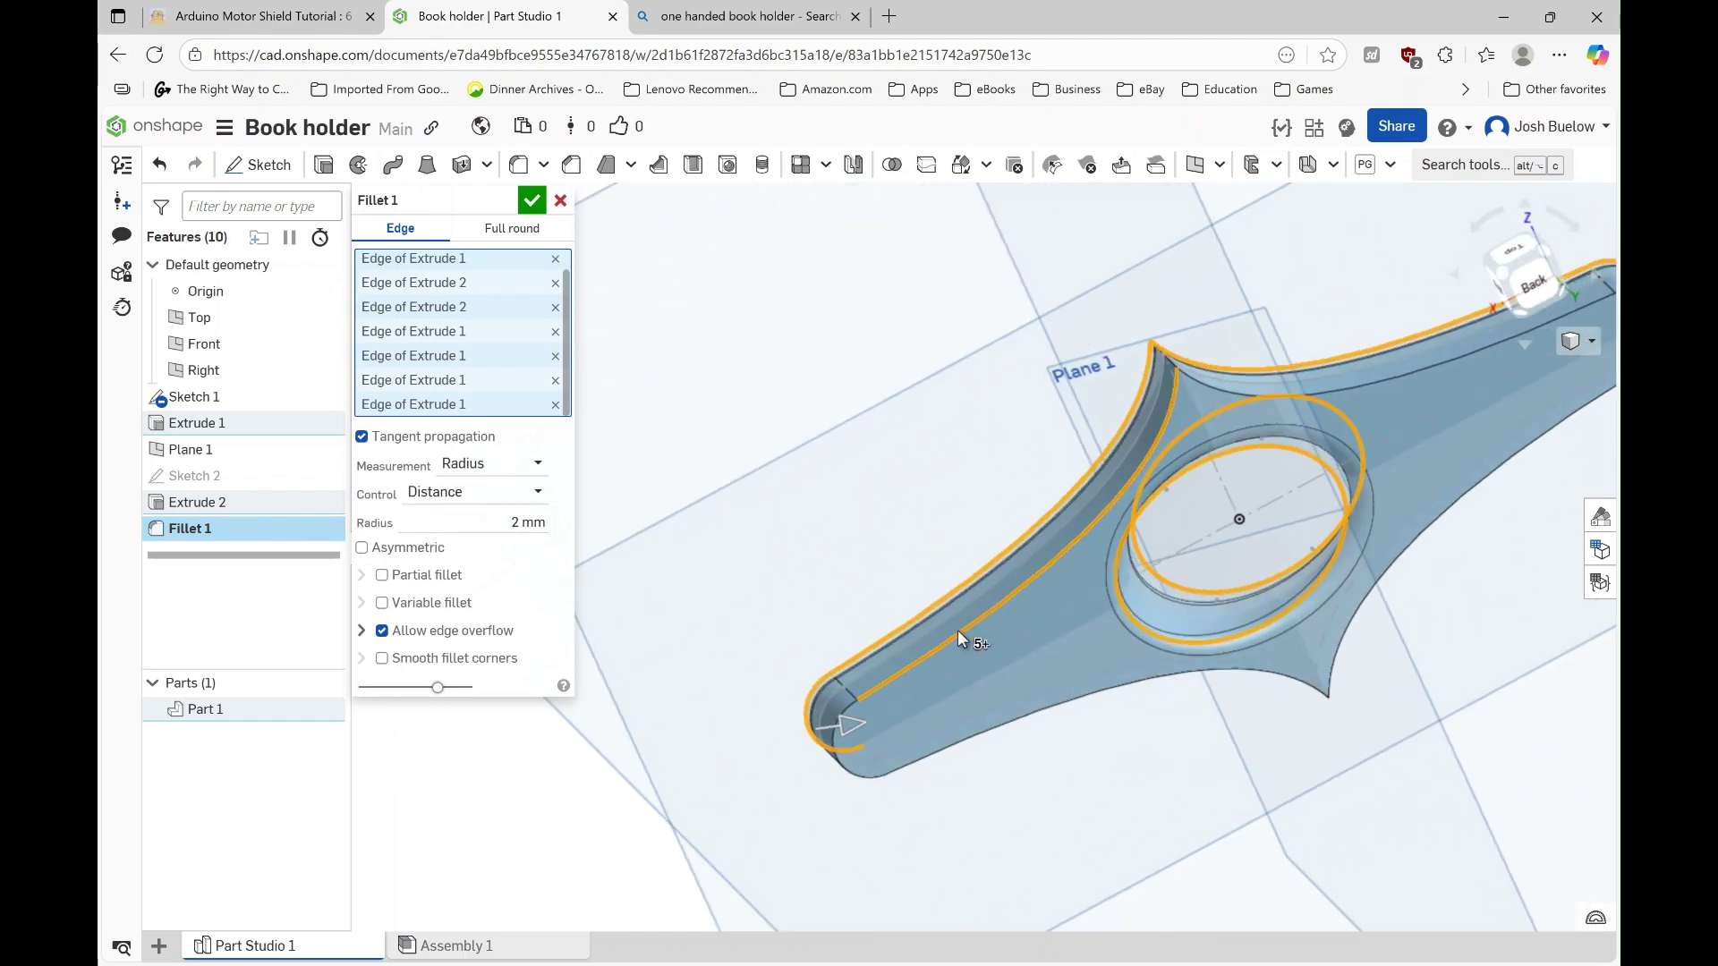
{"action": "left_click", "coordinate": [842, 713]}
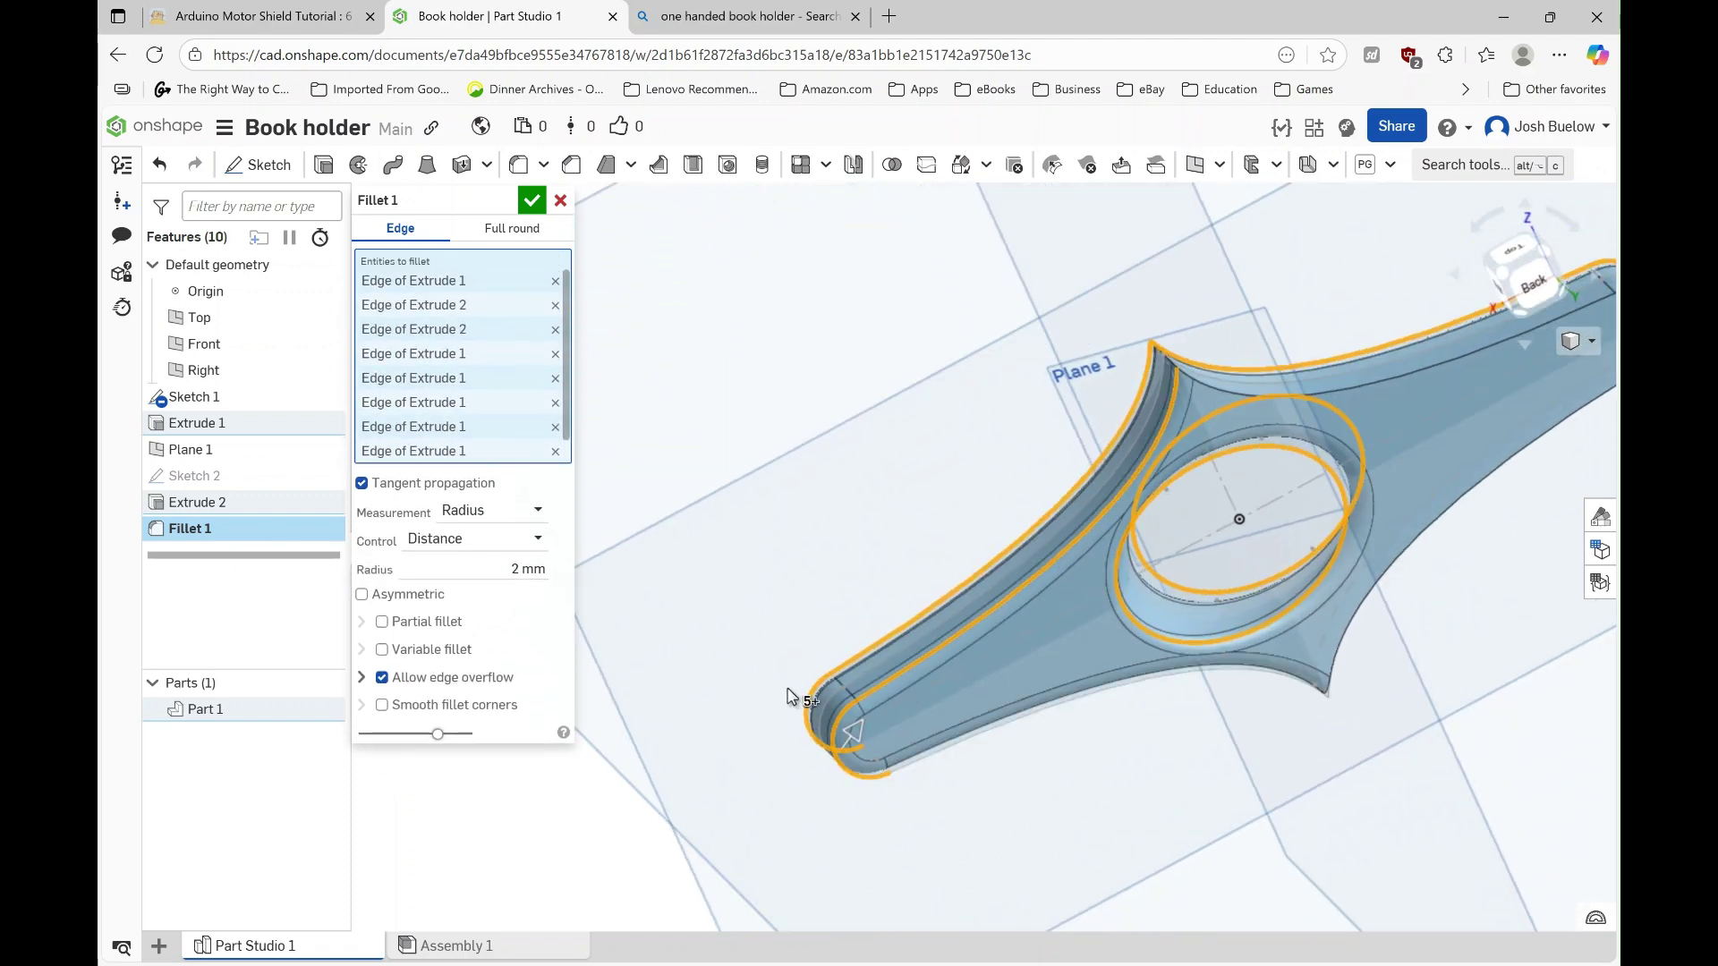
{"action": "scroll", "coordinate": [895, 707], "scroll_direction": "down", "scroll_amount": 4}
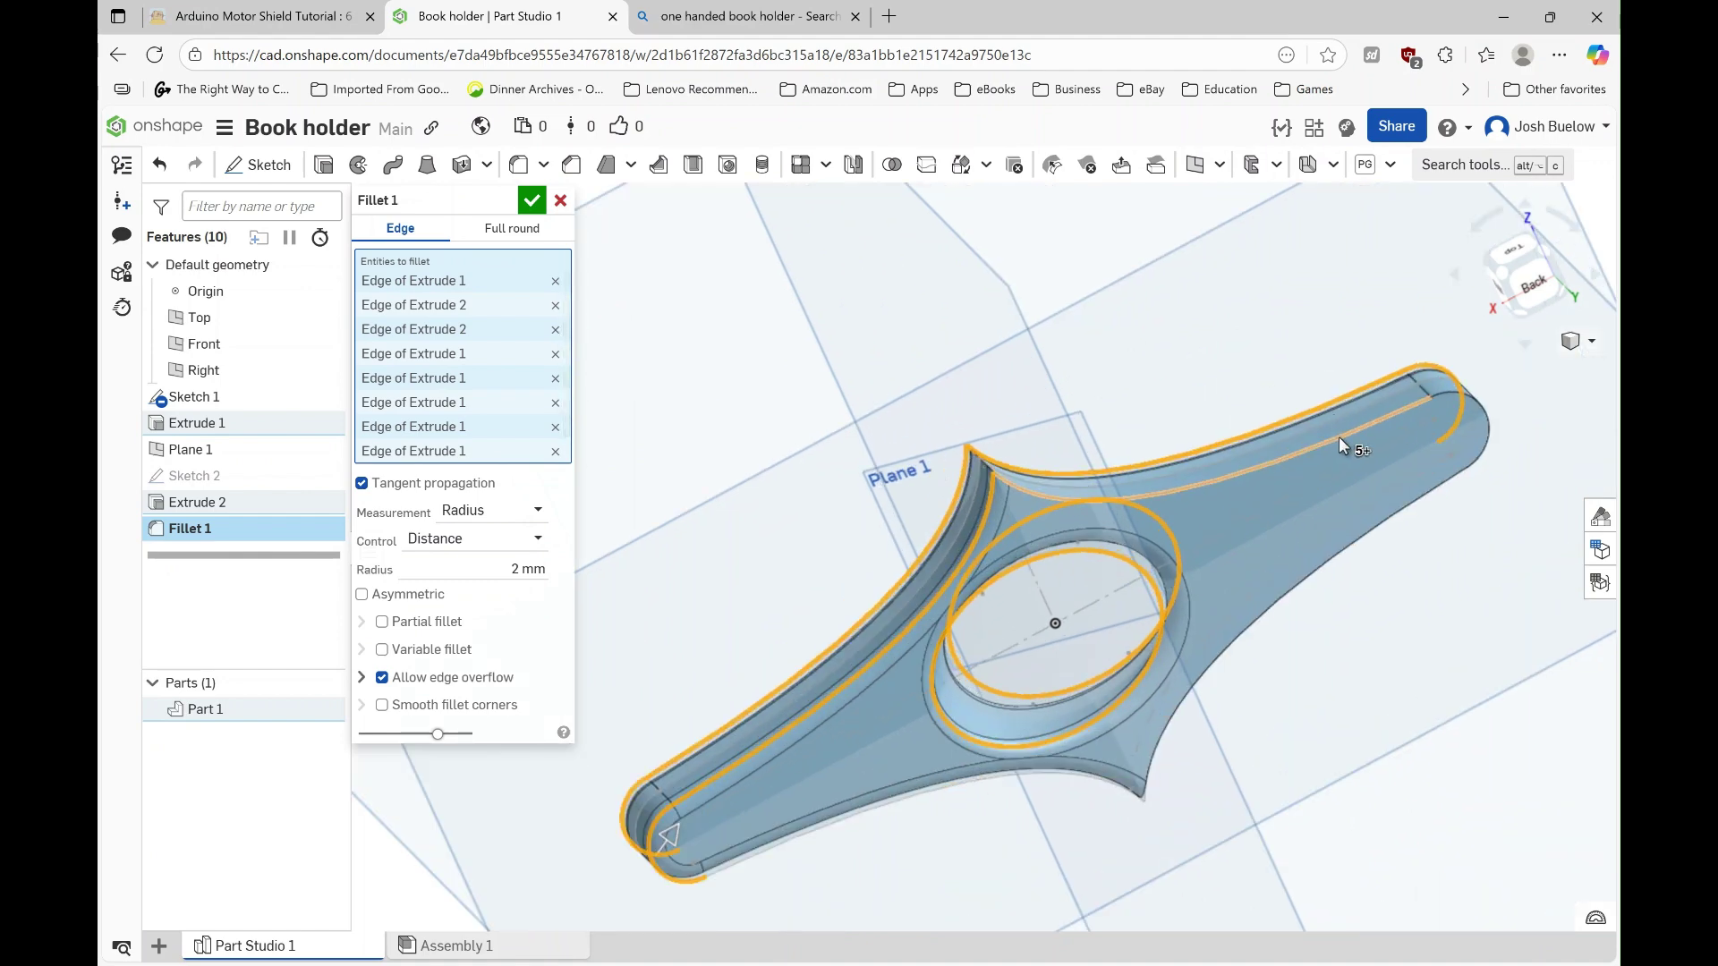
{"action": "left_click", "coordinate": [1338, 432]}
{"action": "left_click", "coordinate": [1485, 420]}
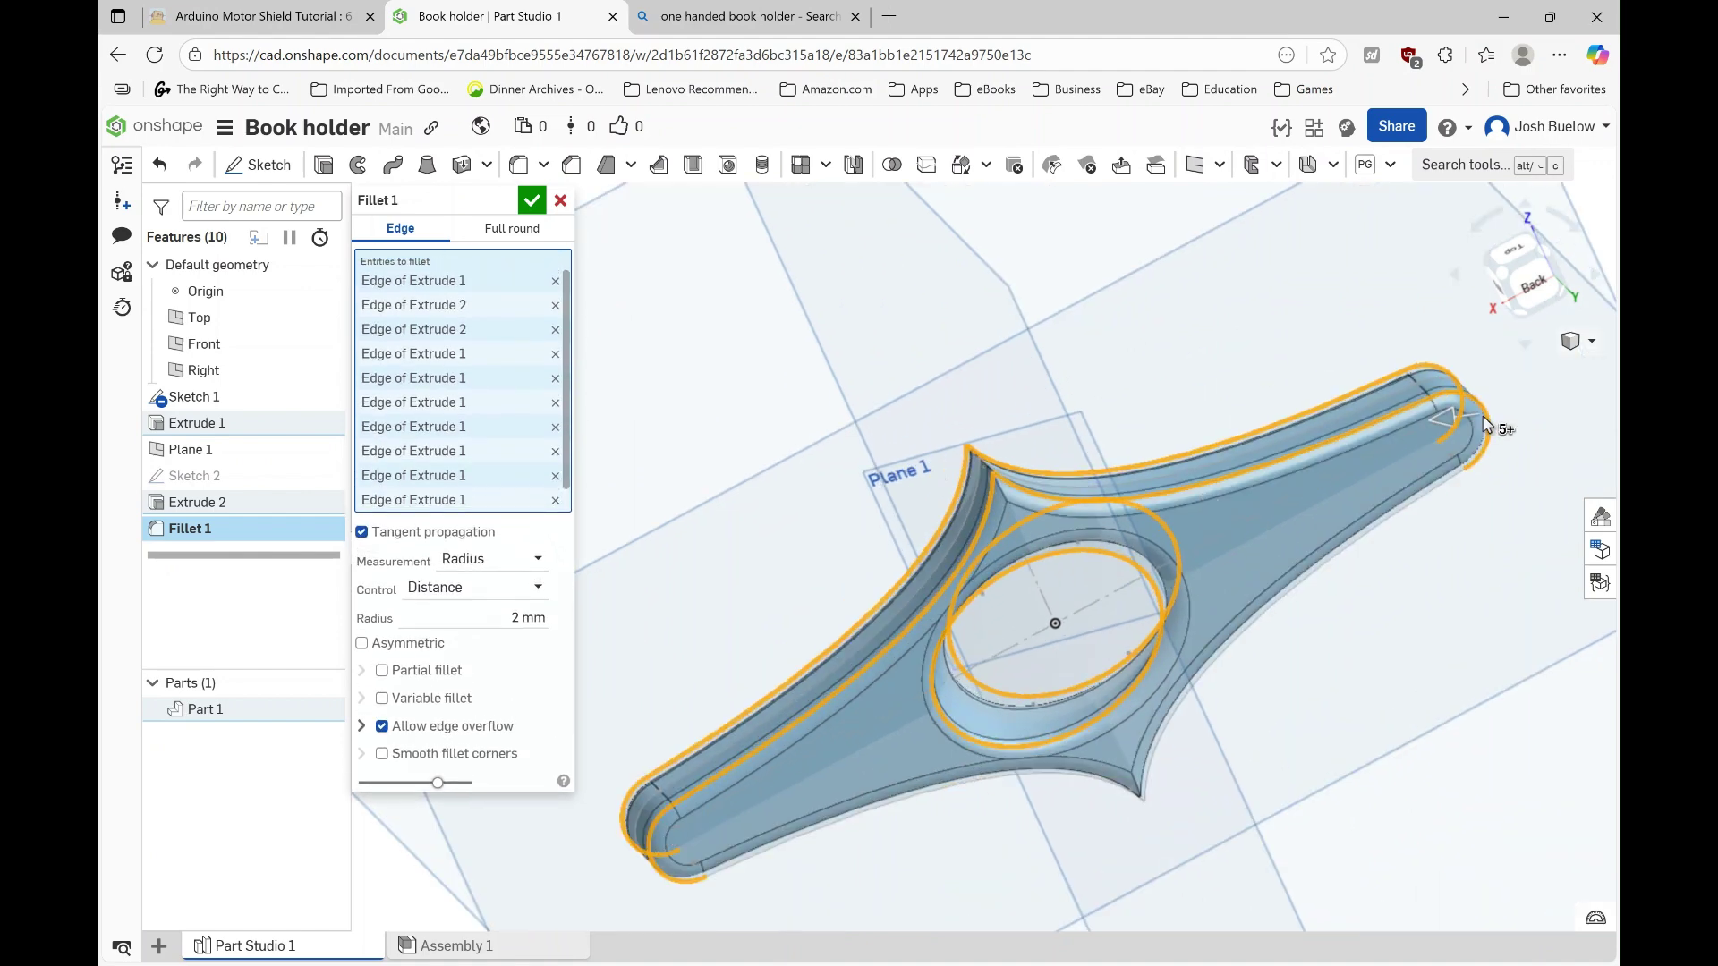
{"action": "right_click_drag", "start_coordinate": [1309, 497], "coordinate": [1317, 467]}
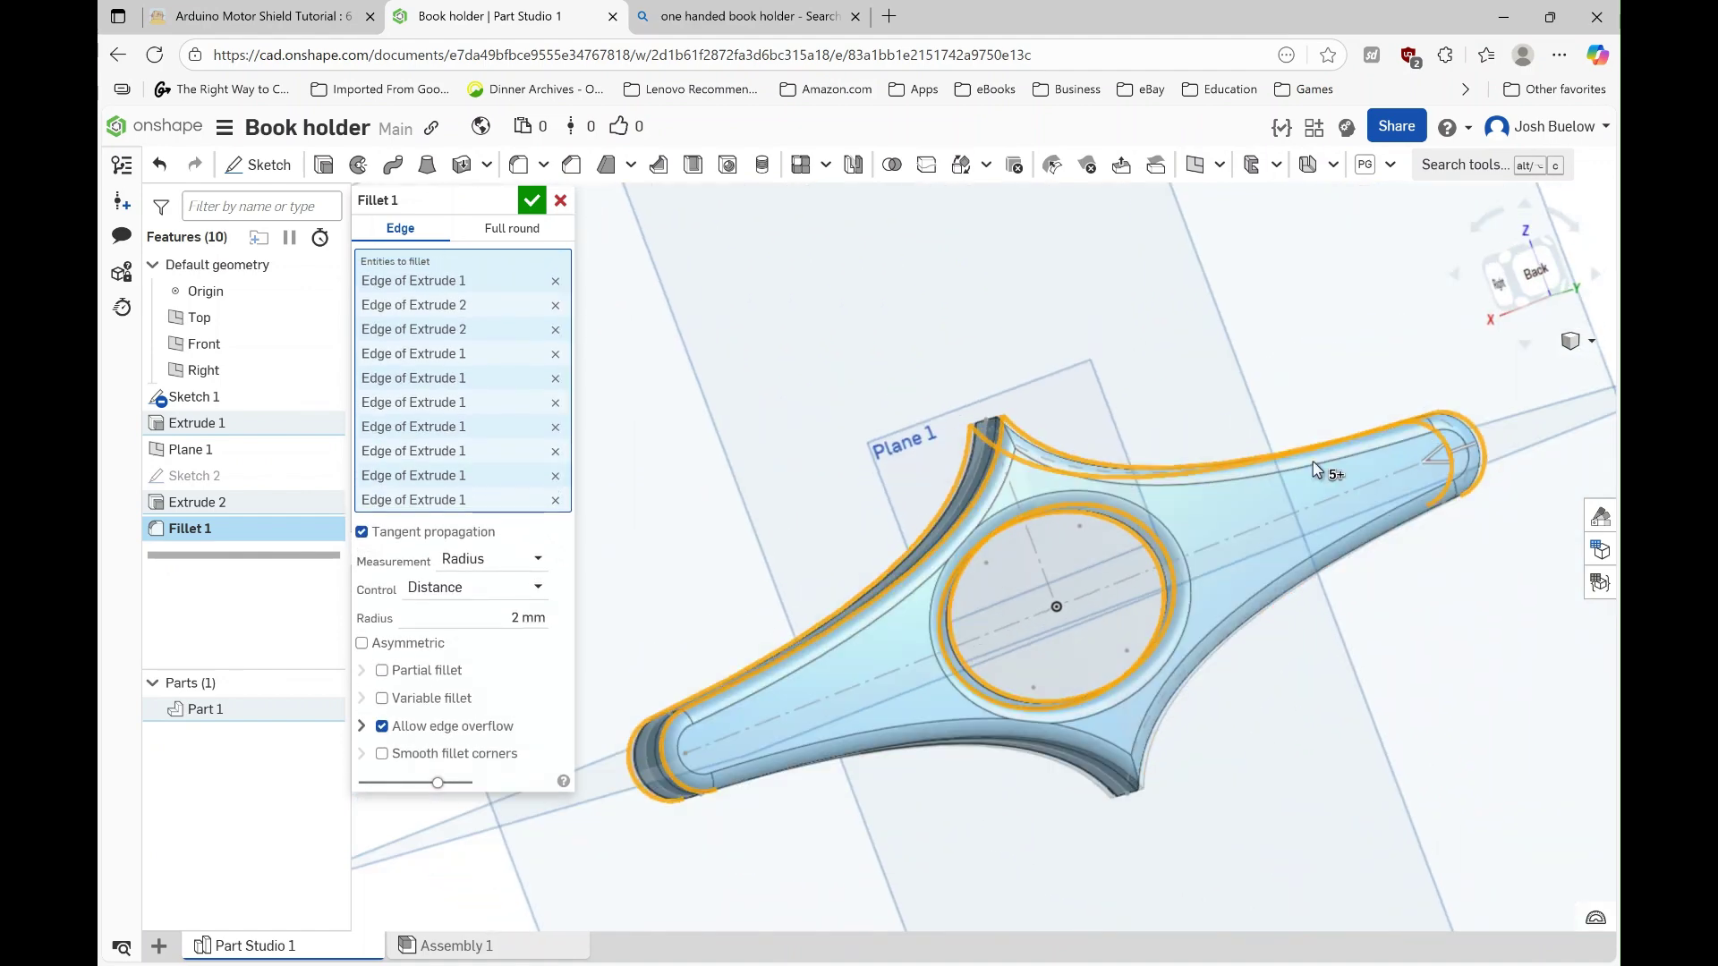
{"action": "left_click", "coordinate": [531, 201]}
{"action": "right_click_drag", "start_coordinate": [787, 537], "coordinate": [790, 466]}
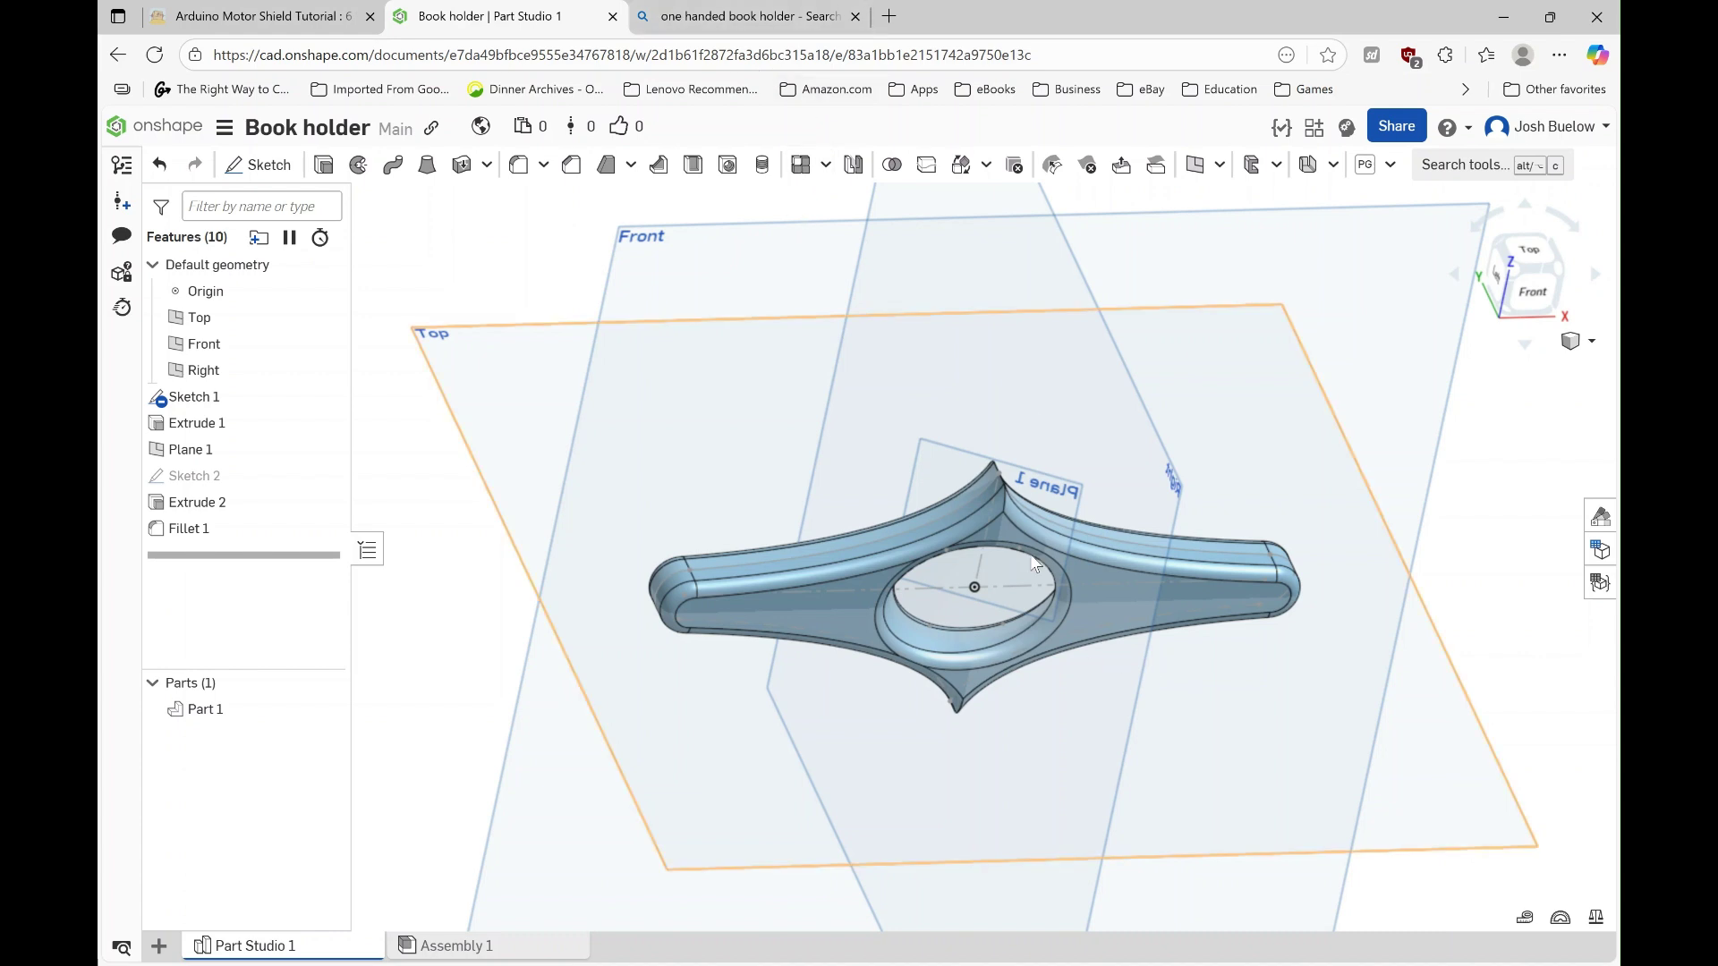
{"action": "scroll", "coordinate": [1005, 491], "scroll_direction": "up", "scroll_amount": 5}
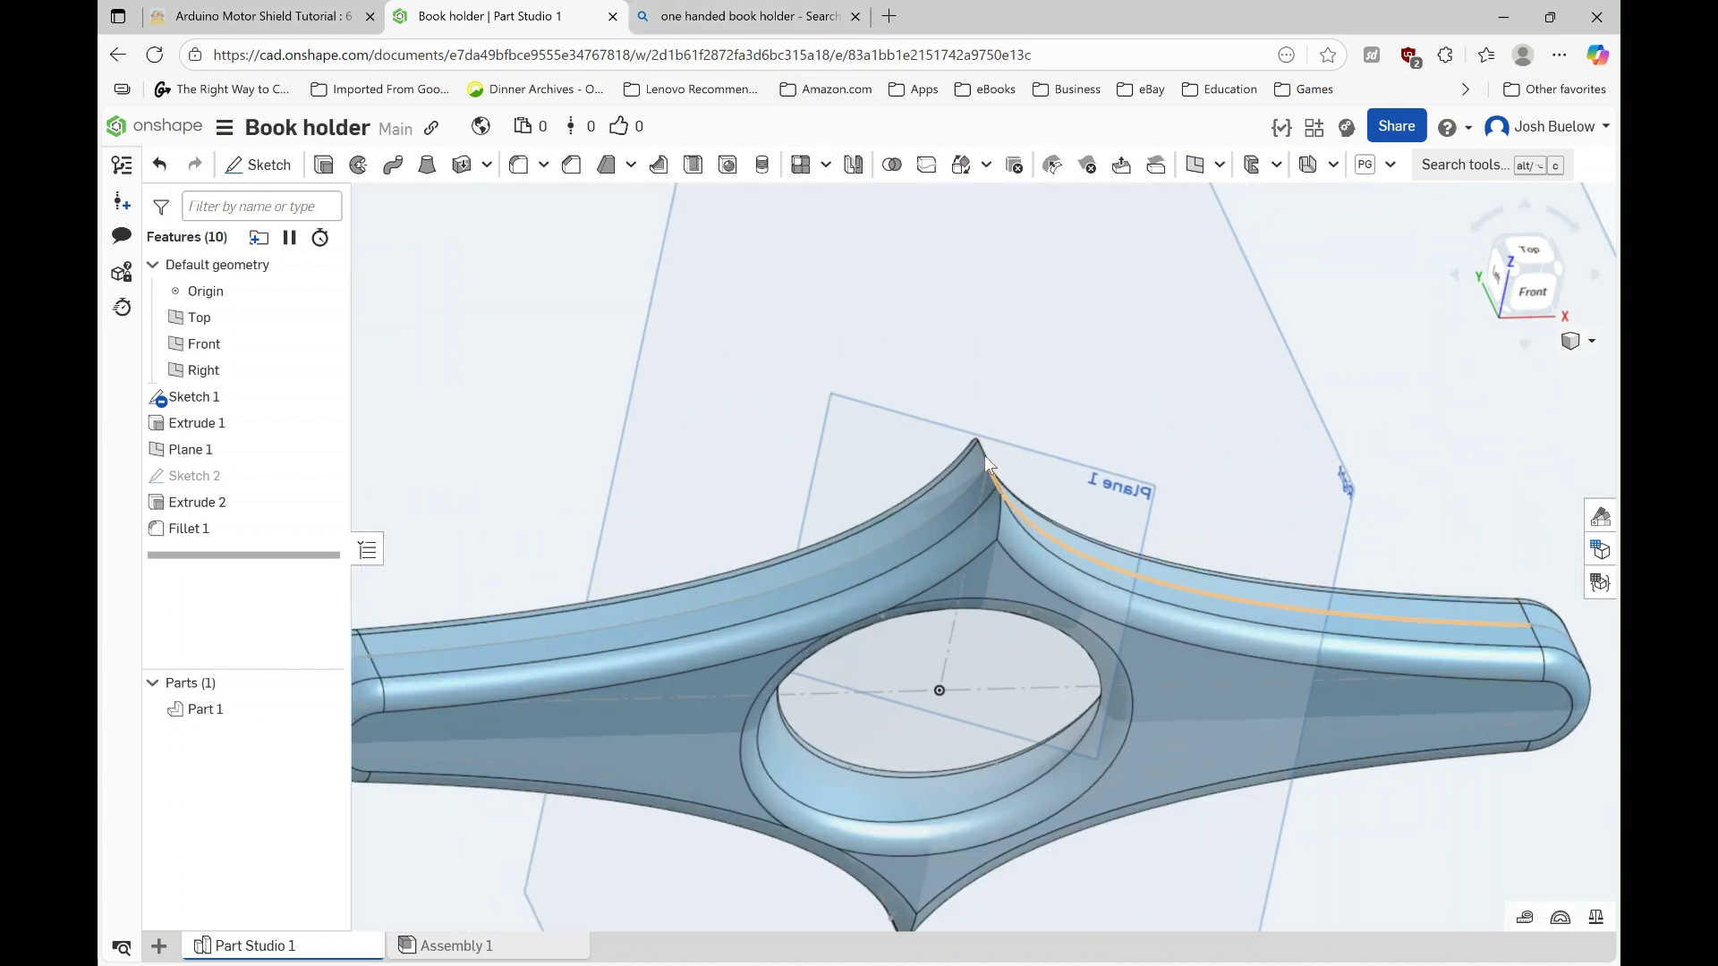
{"action": "scroll", "coordinate": [939, 409], "scroll_direction": "down", "scroll_amount": 2}
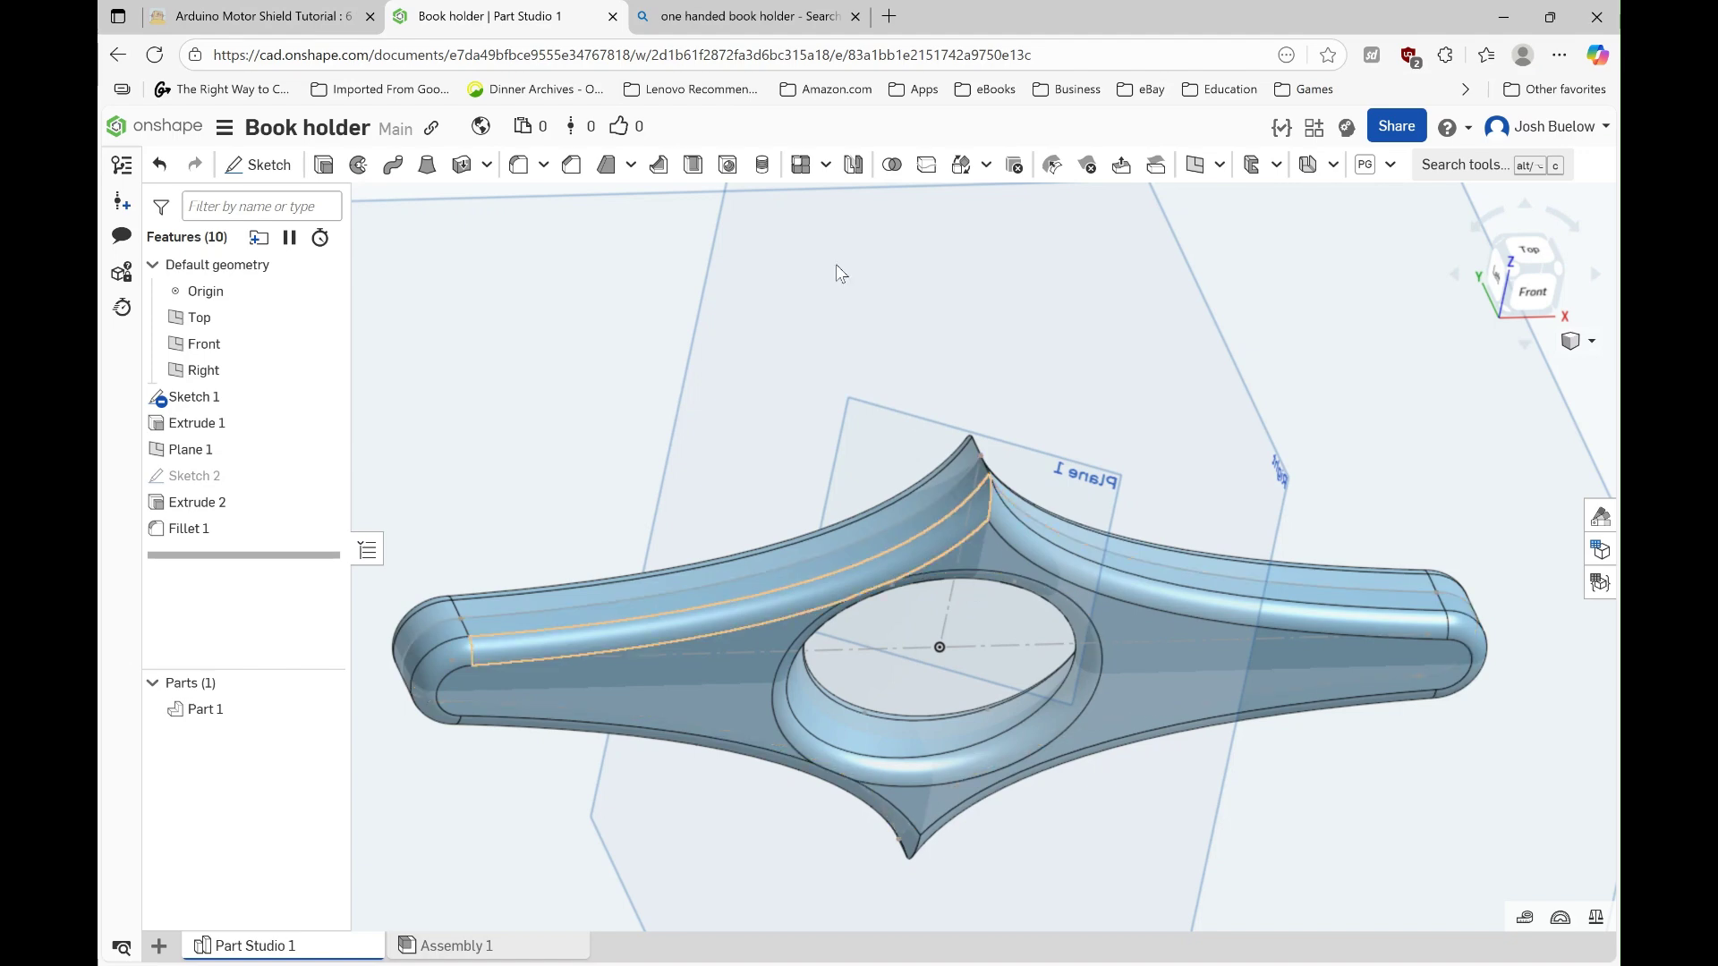
Step: Check the Bing book holder images, then add the short sharp edges at the body's upper and lower points to the existing 2 mm fillet
{"action": "left_click", "coordinate": [729, 16]}
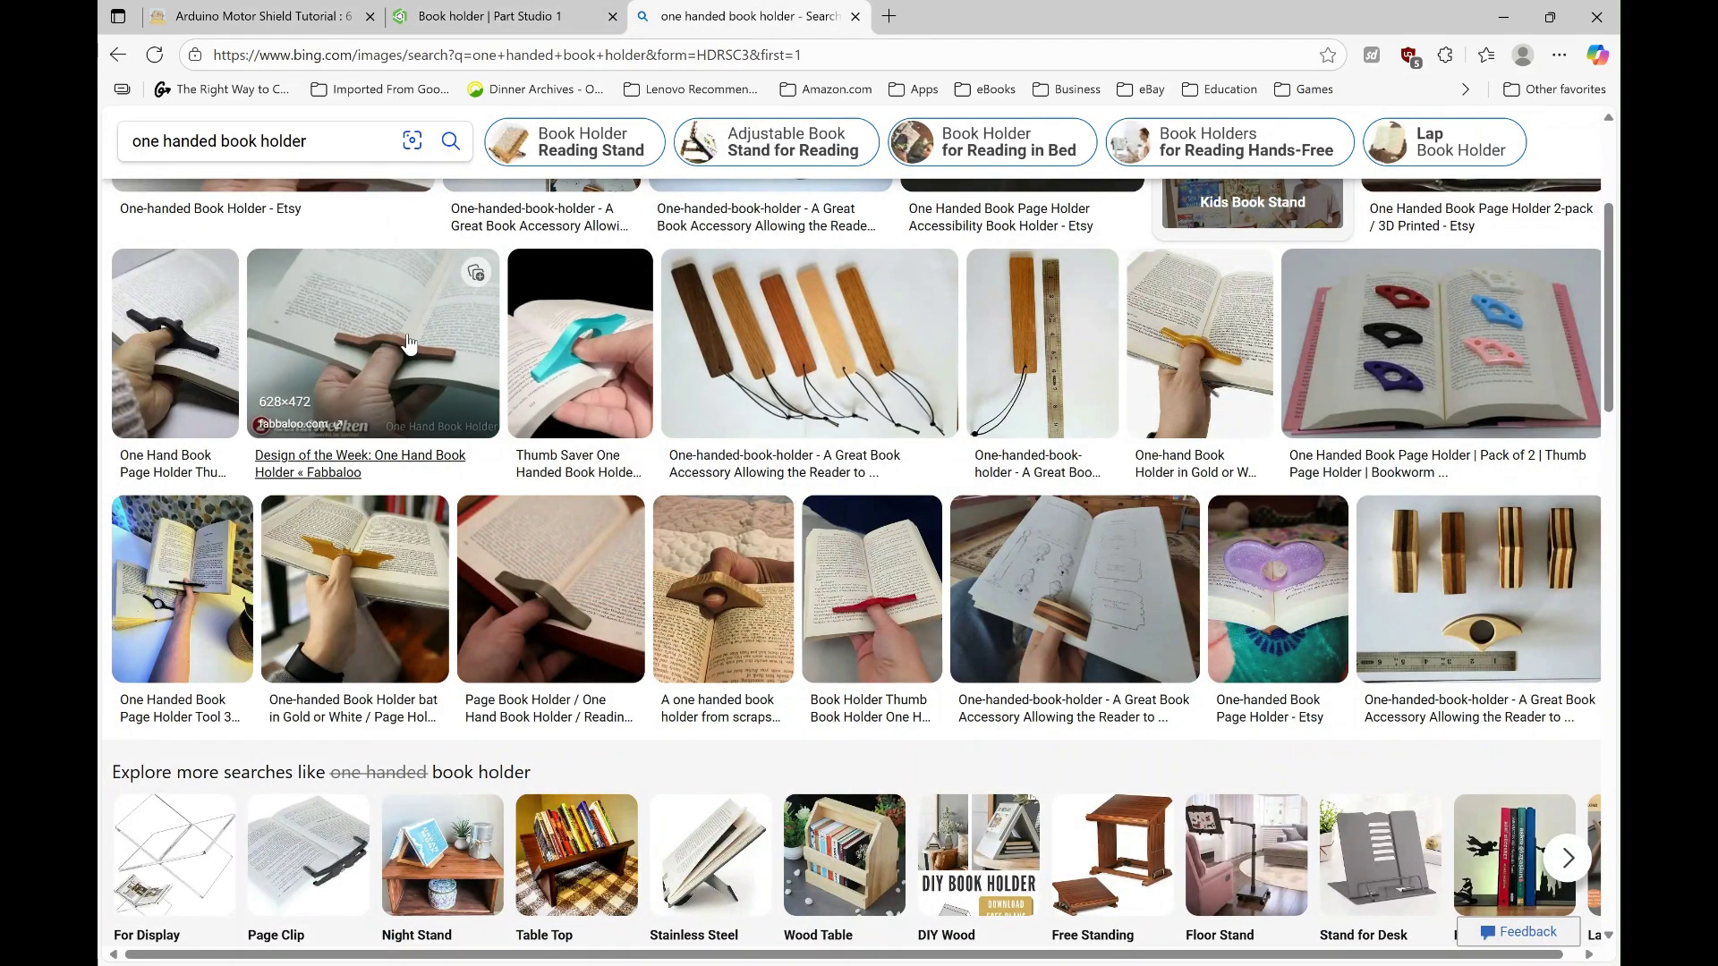
{"action": "left_click", "coordinate": [475, 17]}
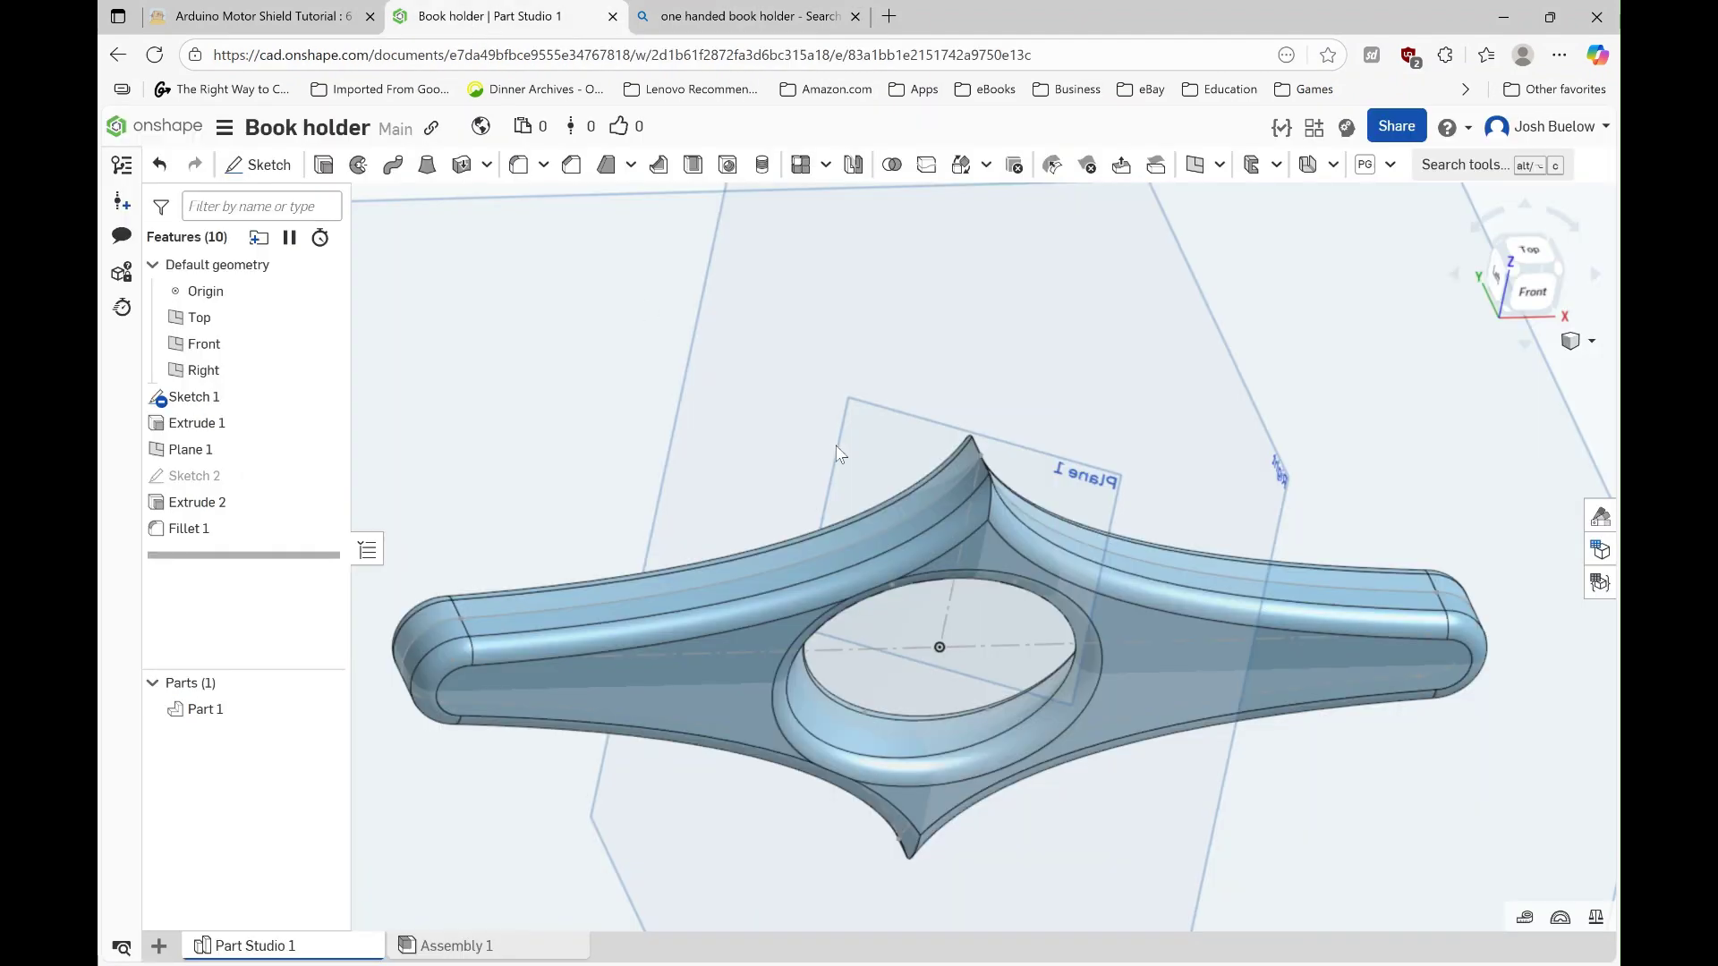
{"action": "double_click", "coordinate": [181, 529]}
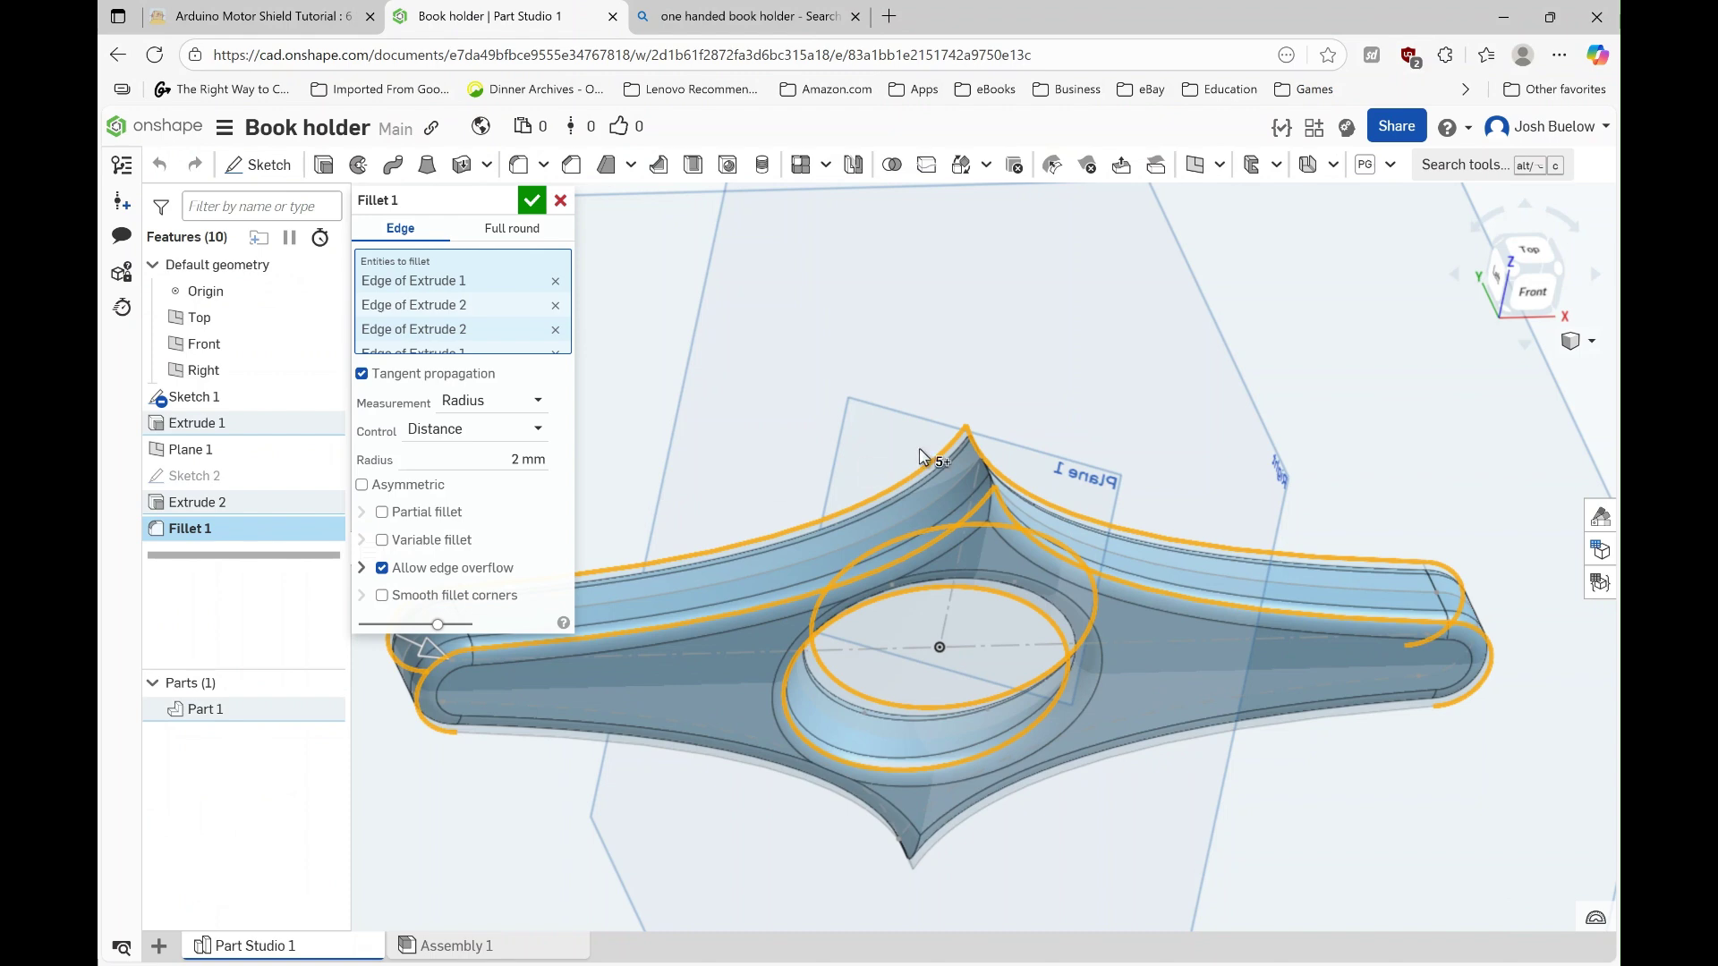
{"action": "mouse_move", "coordinate": [962, 456]}
{"action": "right_mouse_down"}
{"action": "mouse_move", "coordinate": [964, 499]}
{"action": "mouse_move", "coordinate": [970, 484]}
{"action": "right_mouse_up"}
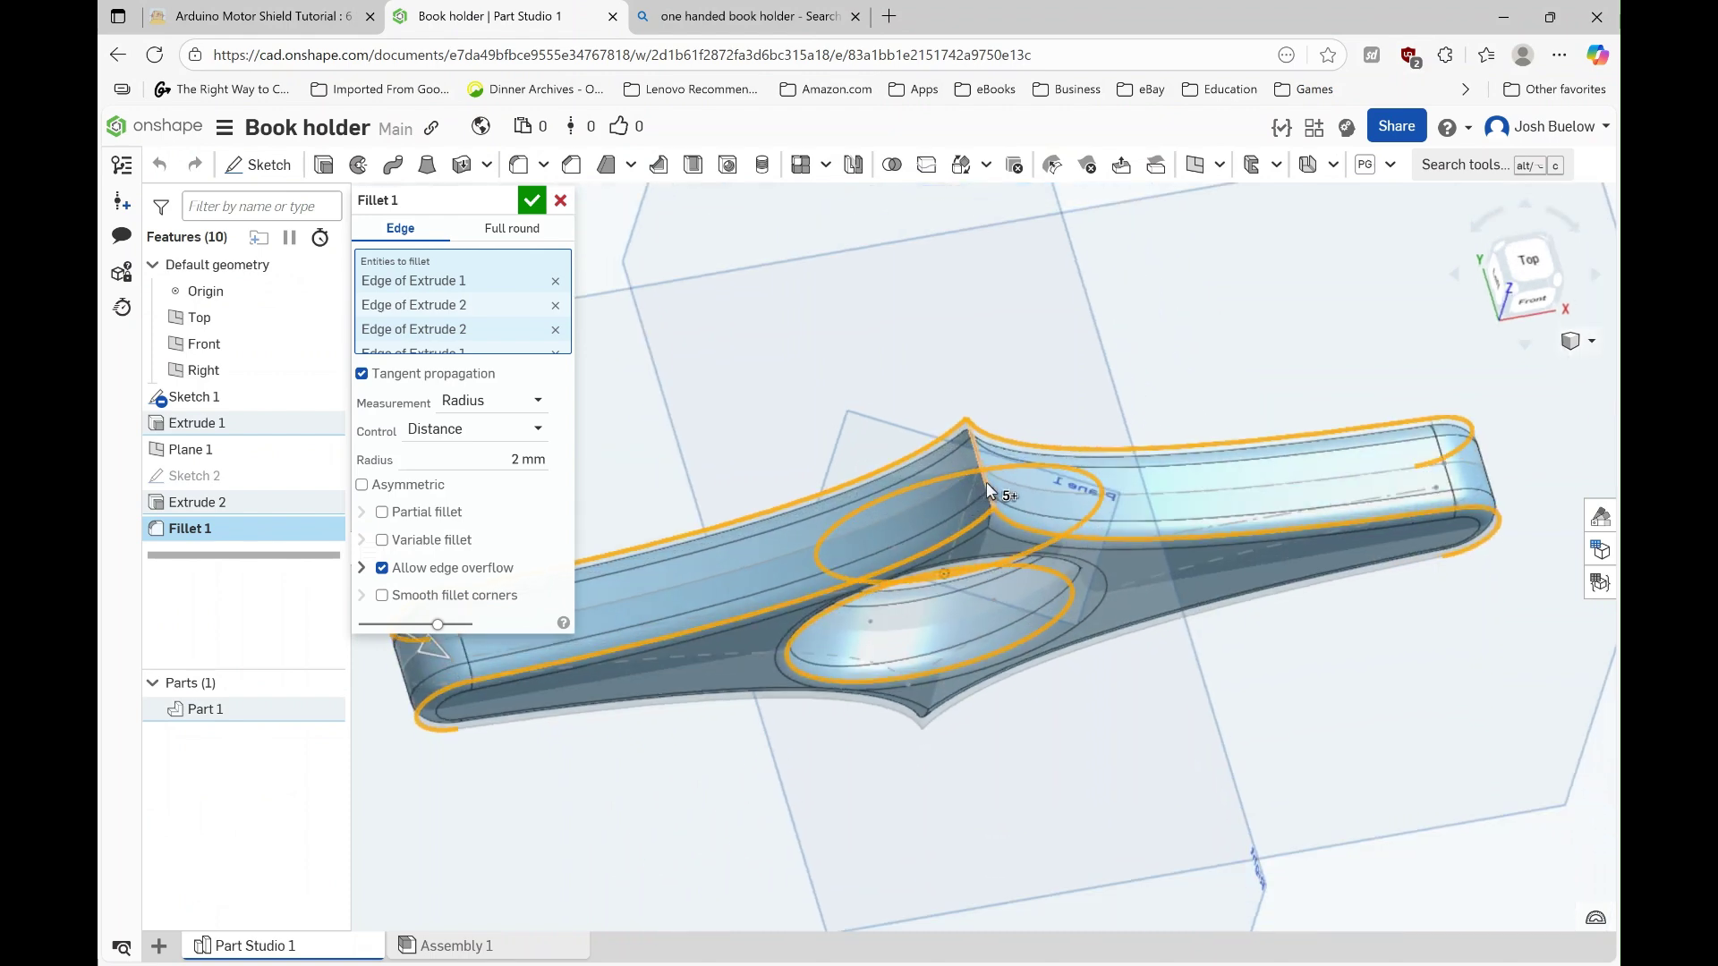
{"action": "left_click", "coordinate": [981, 486]}
{"action": "right_click_drag", "start_coordinate": [925, 678], "coordinate": [917, 473]}
{"action": "left_click", "coordinate": [934, 713]}
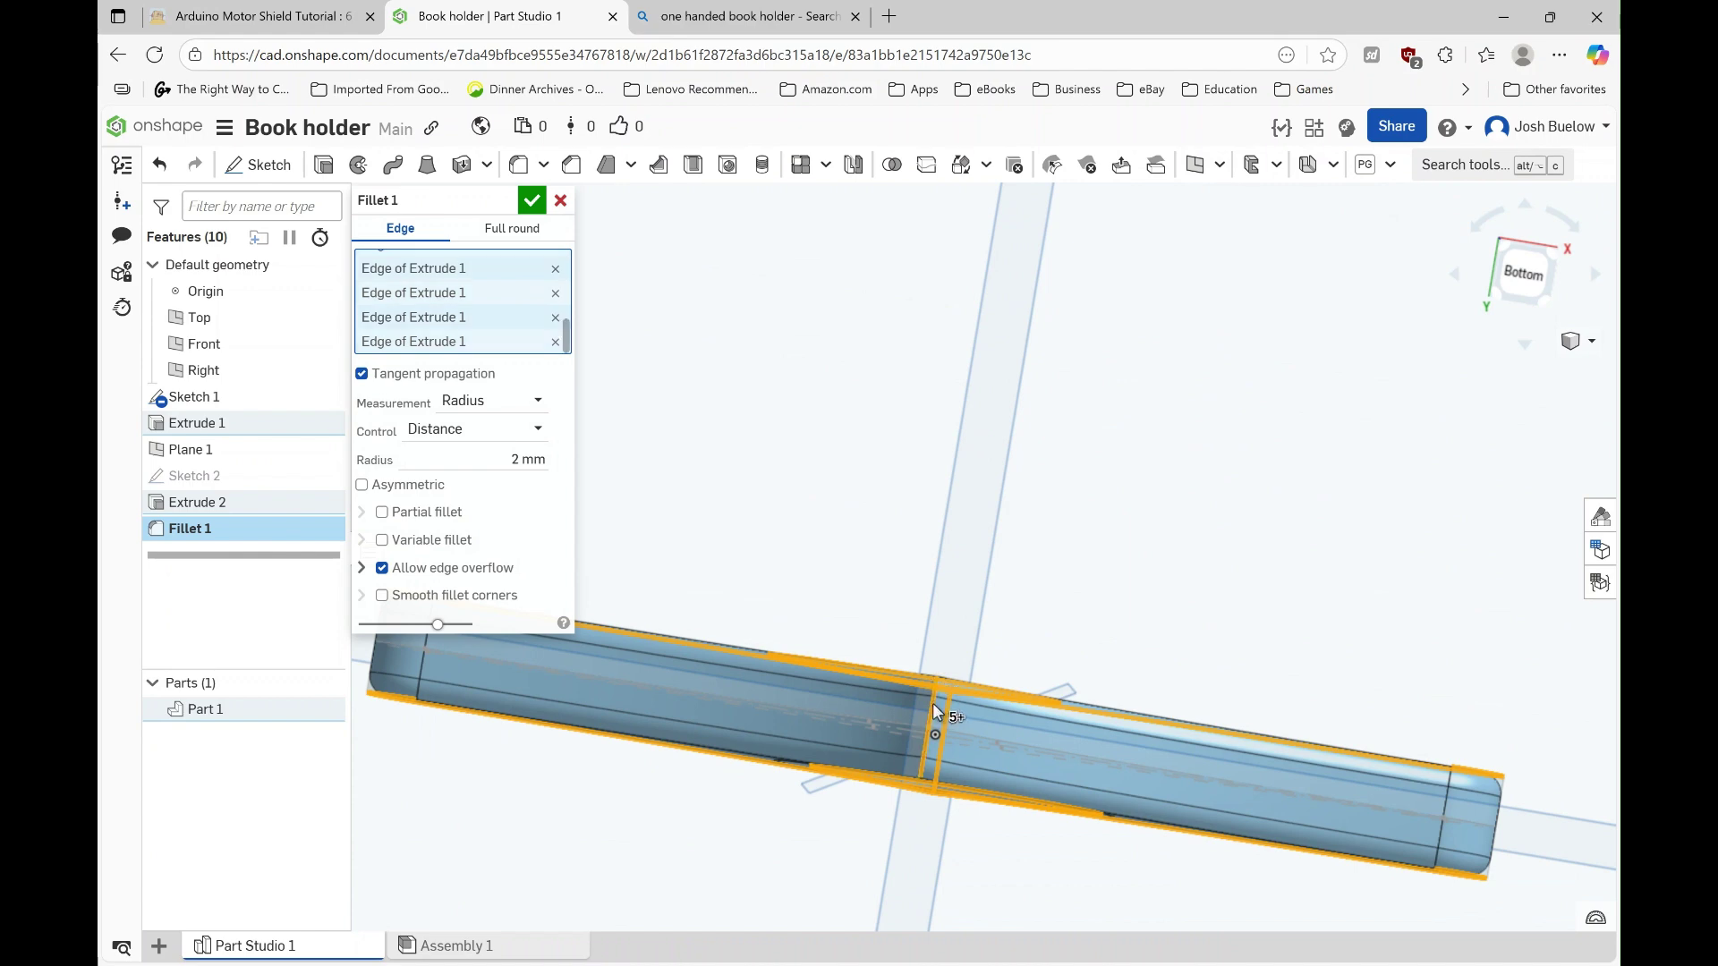
{"action": "right_click_drag", "start_coordinate": [920, 633], "coordinate": [885, 698]}
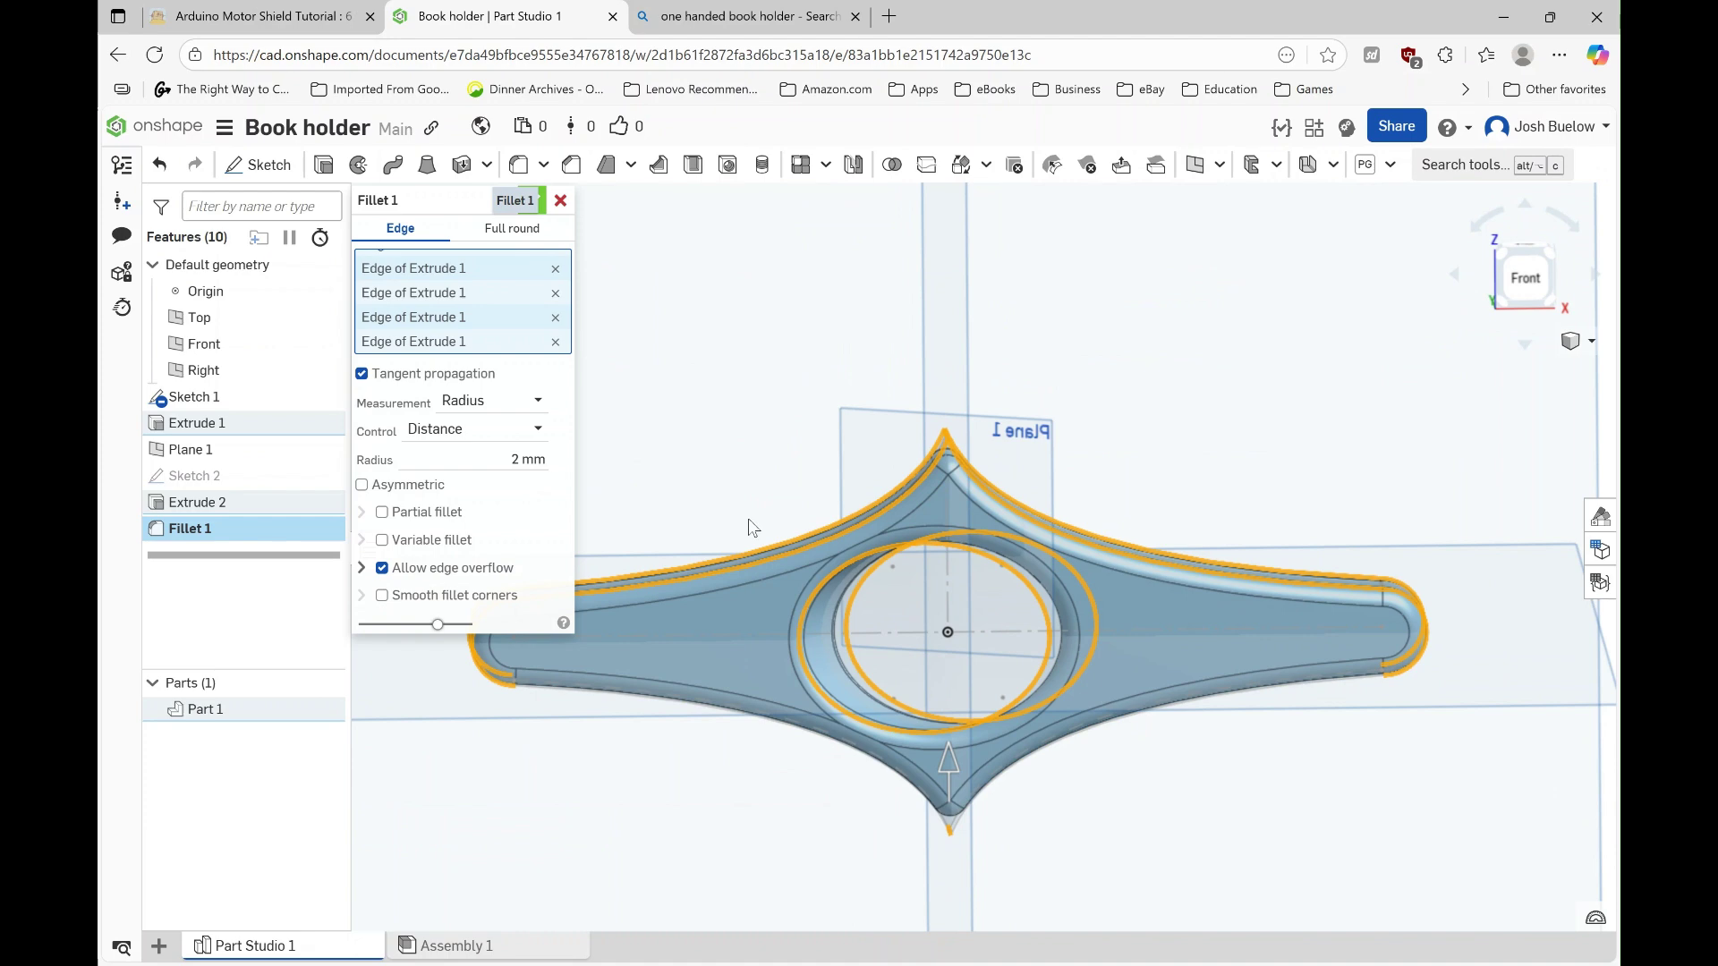
{"action": "left_click", "coordinate": [531, 200]}
{"action": "right_click_drag", "start_coordinate": [895, 617], "coordinate": [902, 644]}
{"action": "key", "text": "shift+1"}
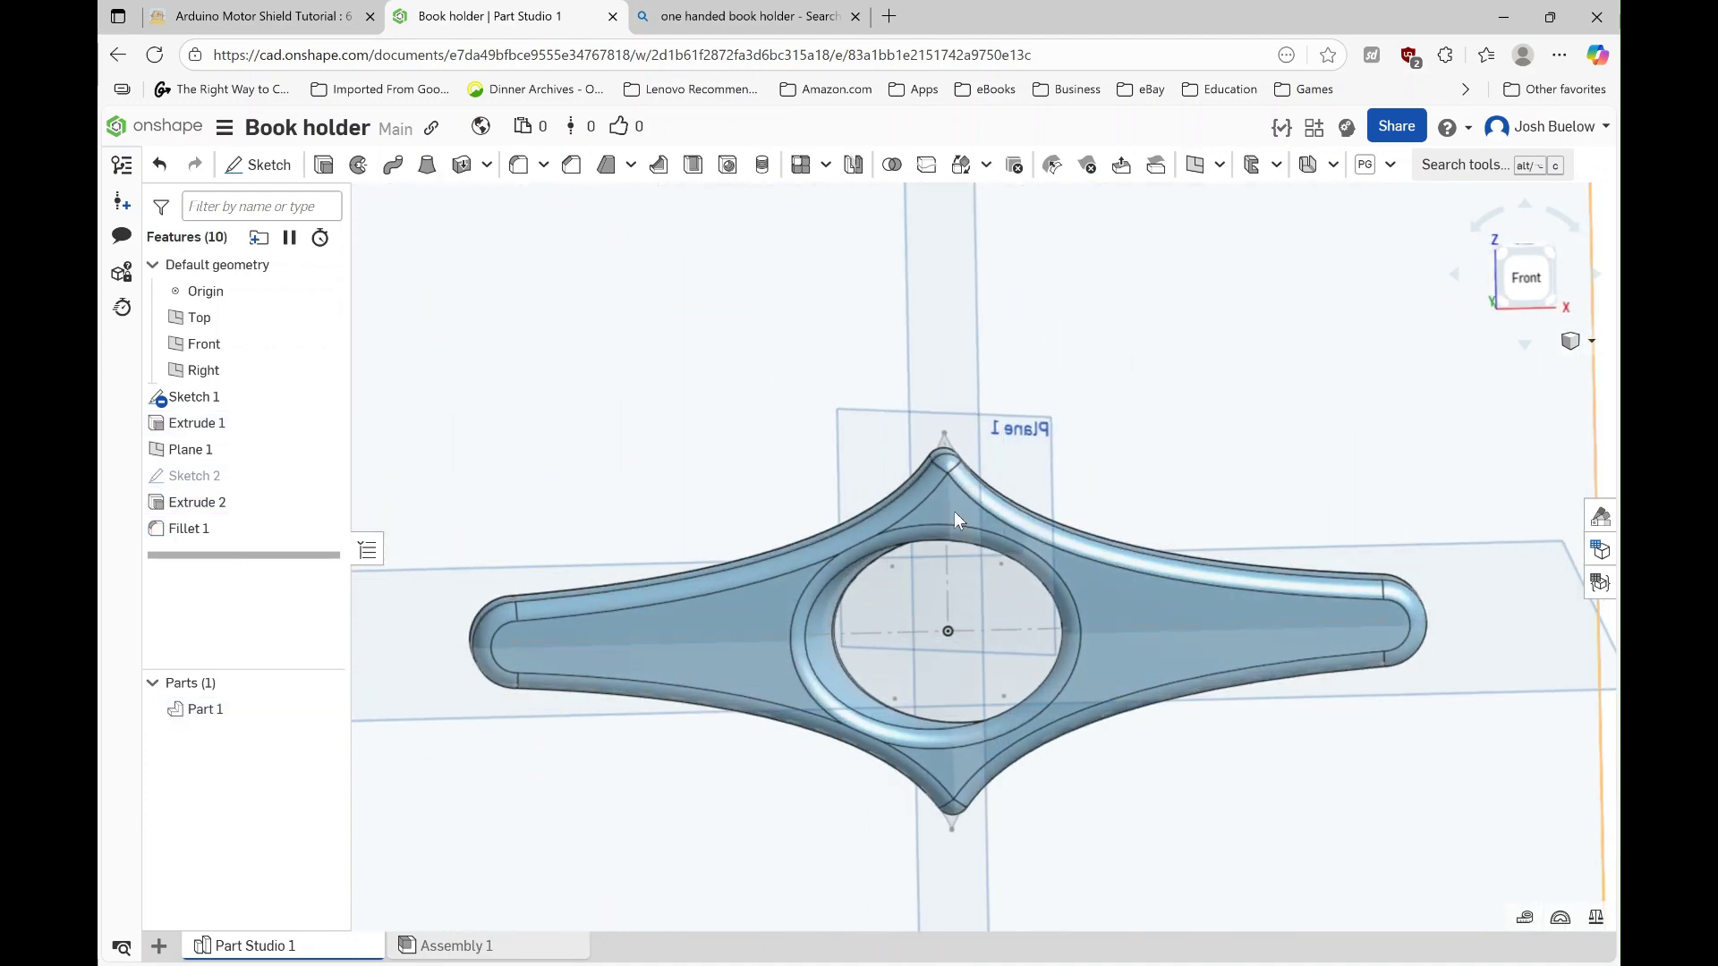
Step: Reshape the body's outline sketch by moving a conic control point outward from the vertical centerline, softening the curves, and finish the sketch
{"action": "double_click", "coordinate": [215, 399]}
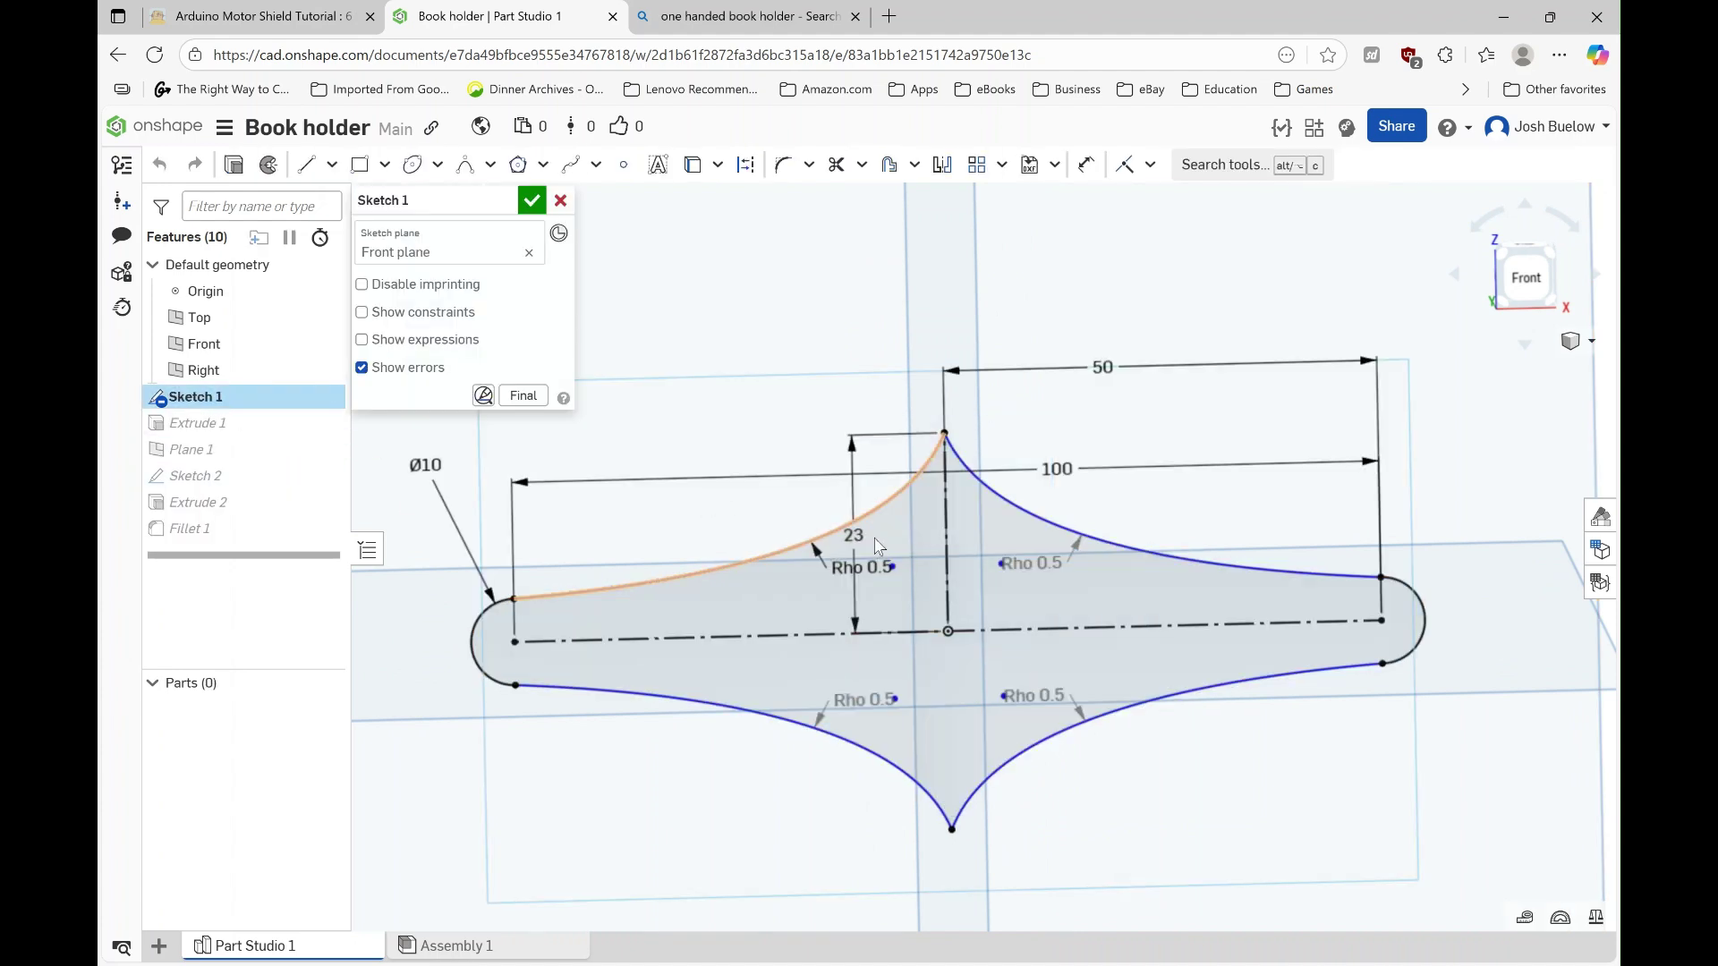
{"action": "scroll", "coordinate": [899, 604], "scroll_direction": "up", "scroll_amount": 5}
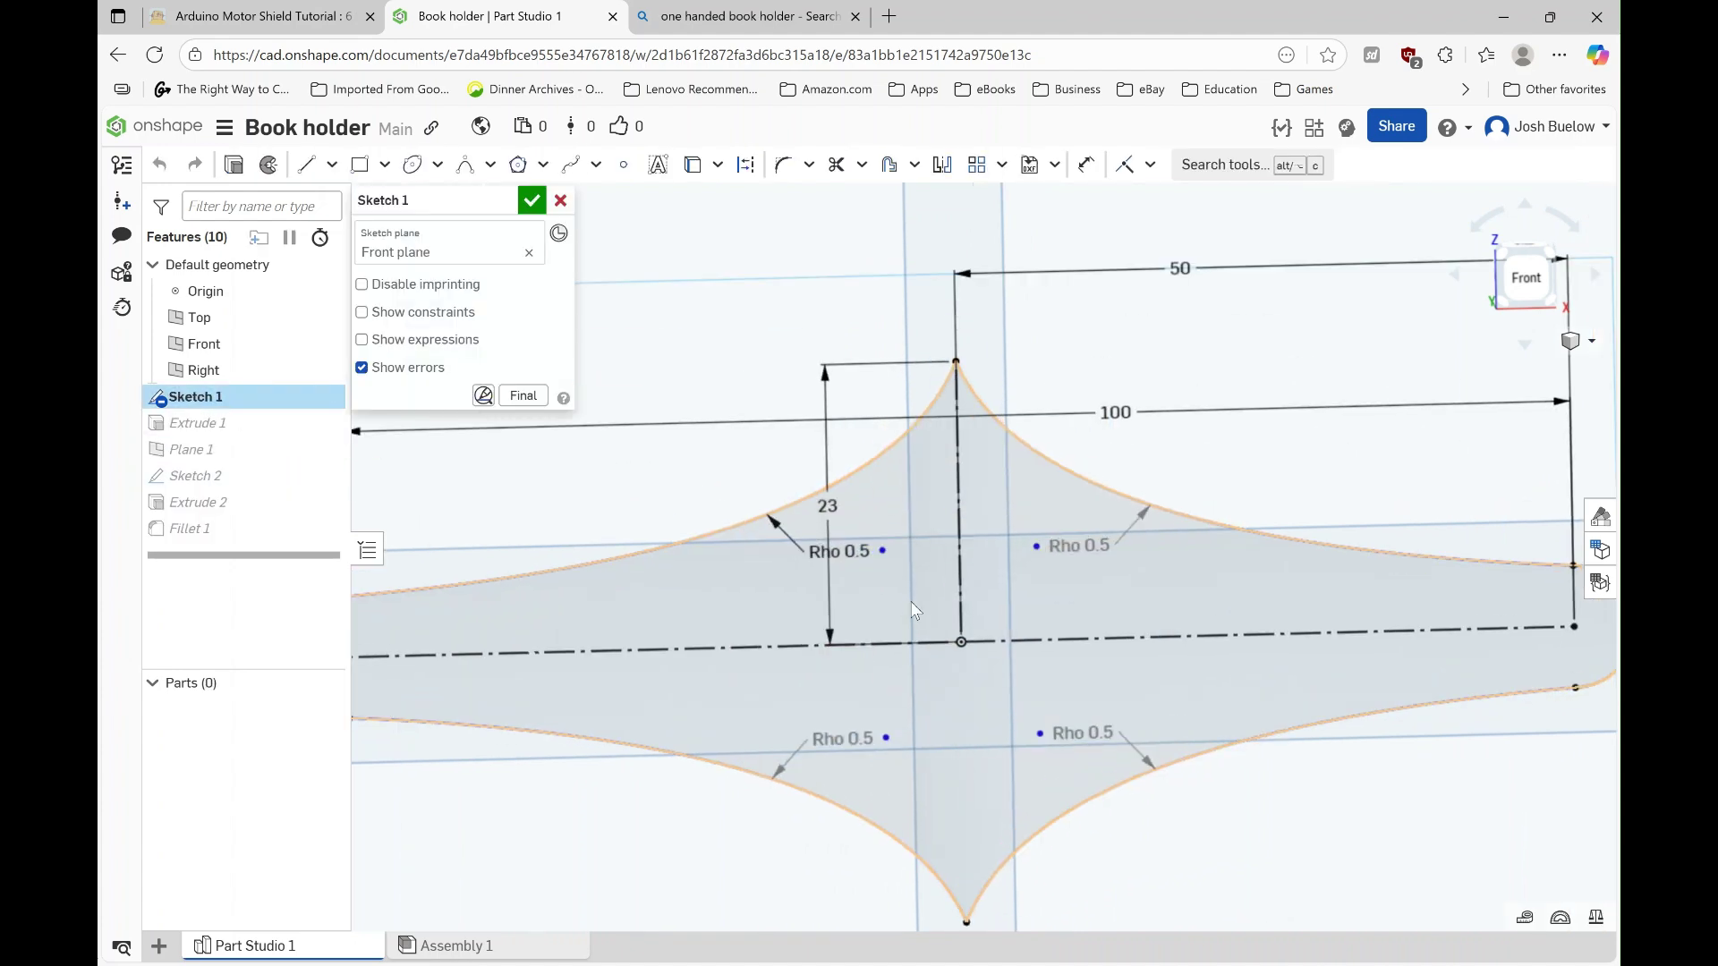
{"action": "mouse_move", "coordinate": [875, 546]}
{"action": "left_mouse_down"}
{"action": "mouse_move", "coordinate": [779, 582]}
{"action": "mouse_move", "coordinate": [936, 592]}
{"action": "mouse_move", "coordinate": [770, 555]}
{"action": "left_mouse_up"}
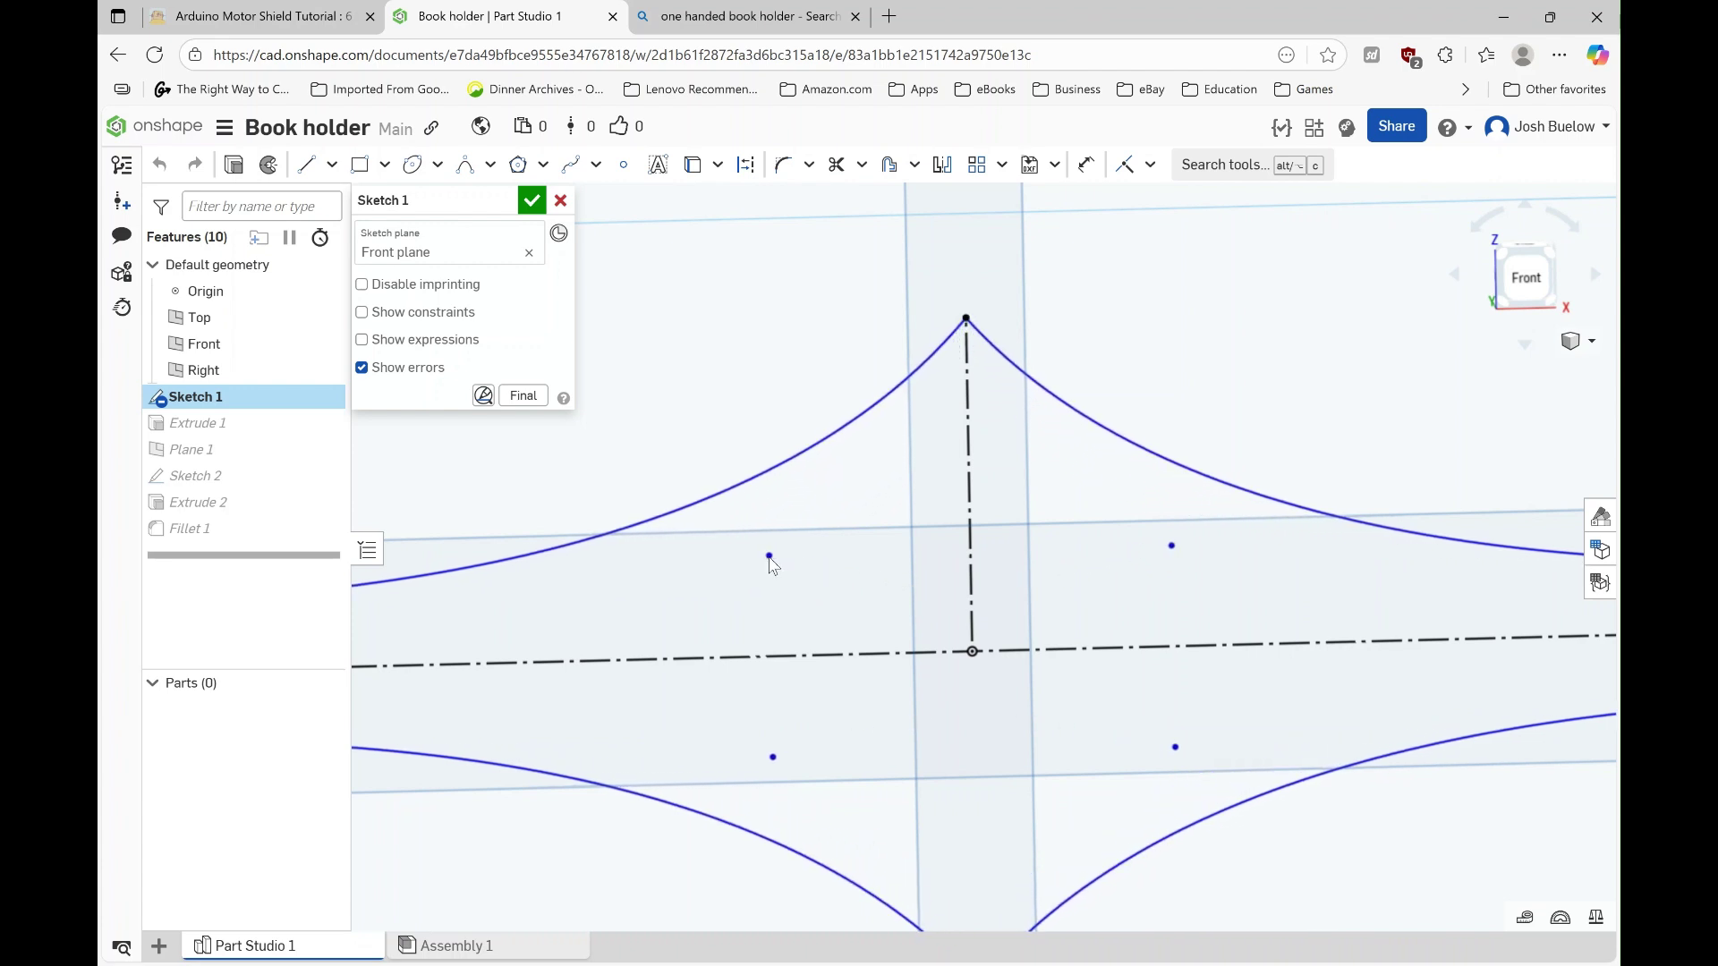
{"action": "left_click", "coordinate": [531, 202]}
{"action": "scroll", "coordinate": [964, 485], "scroll_direction": "up", "scroll_amount": 3}
{"action": "right_click_drag", "start_coordinate": [967, 535], "coordinate": [950, 621]}
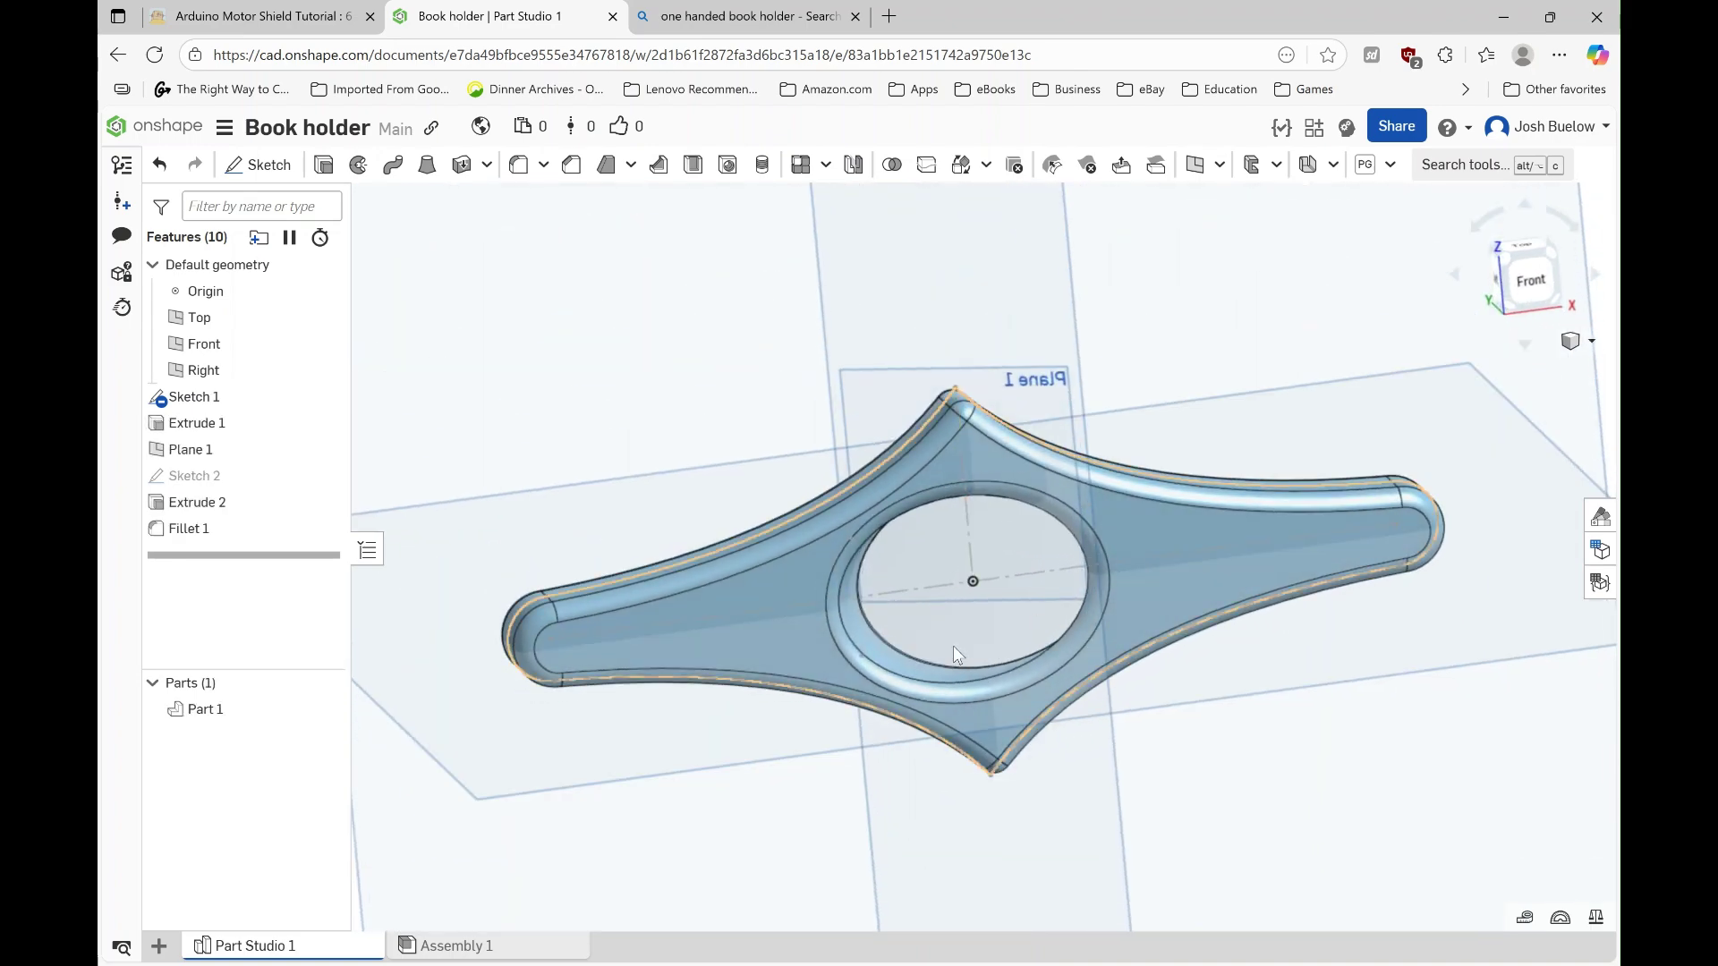
{"action": "right_click_drag", "start_coordinate": [1048, 599], "coordinate": [859, 794]}
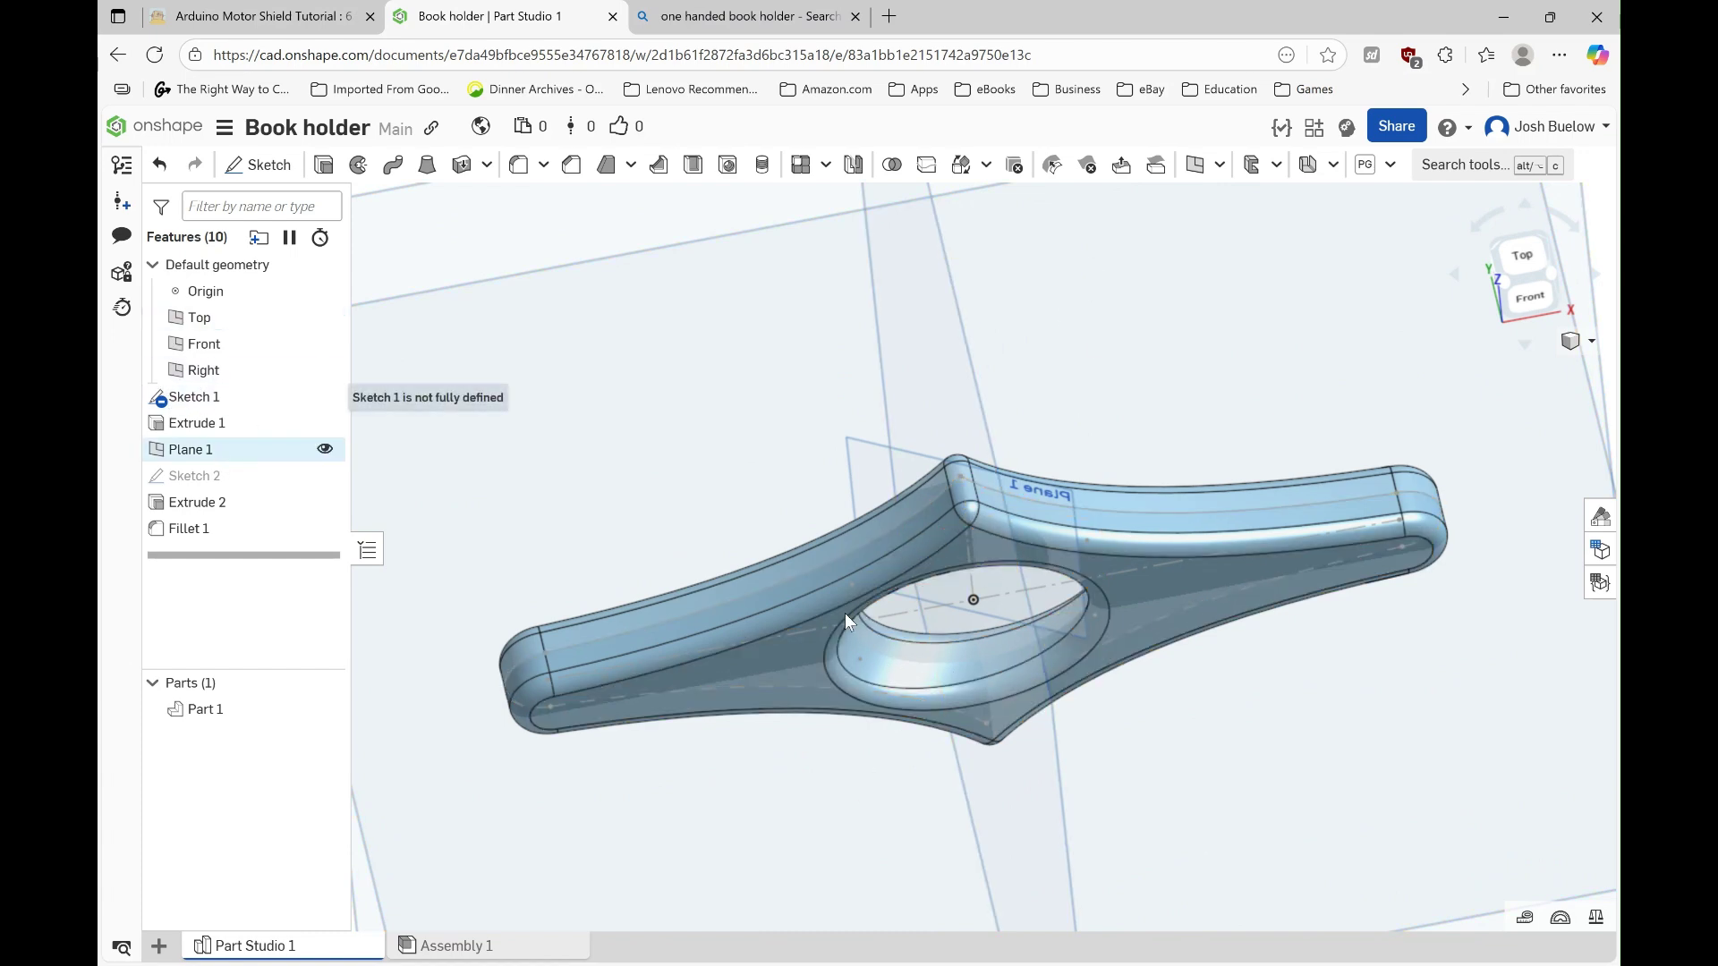
{"action": "right_click_drag", "start_coordinate": [994, 732], "coordinate": [946, 626]}
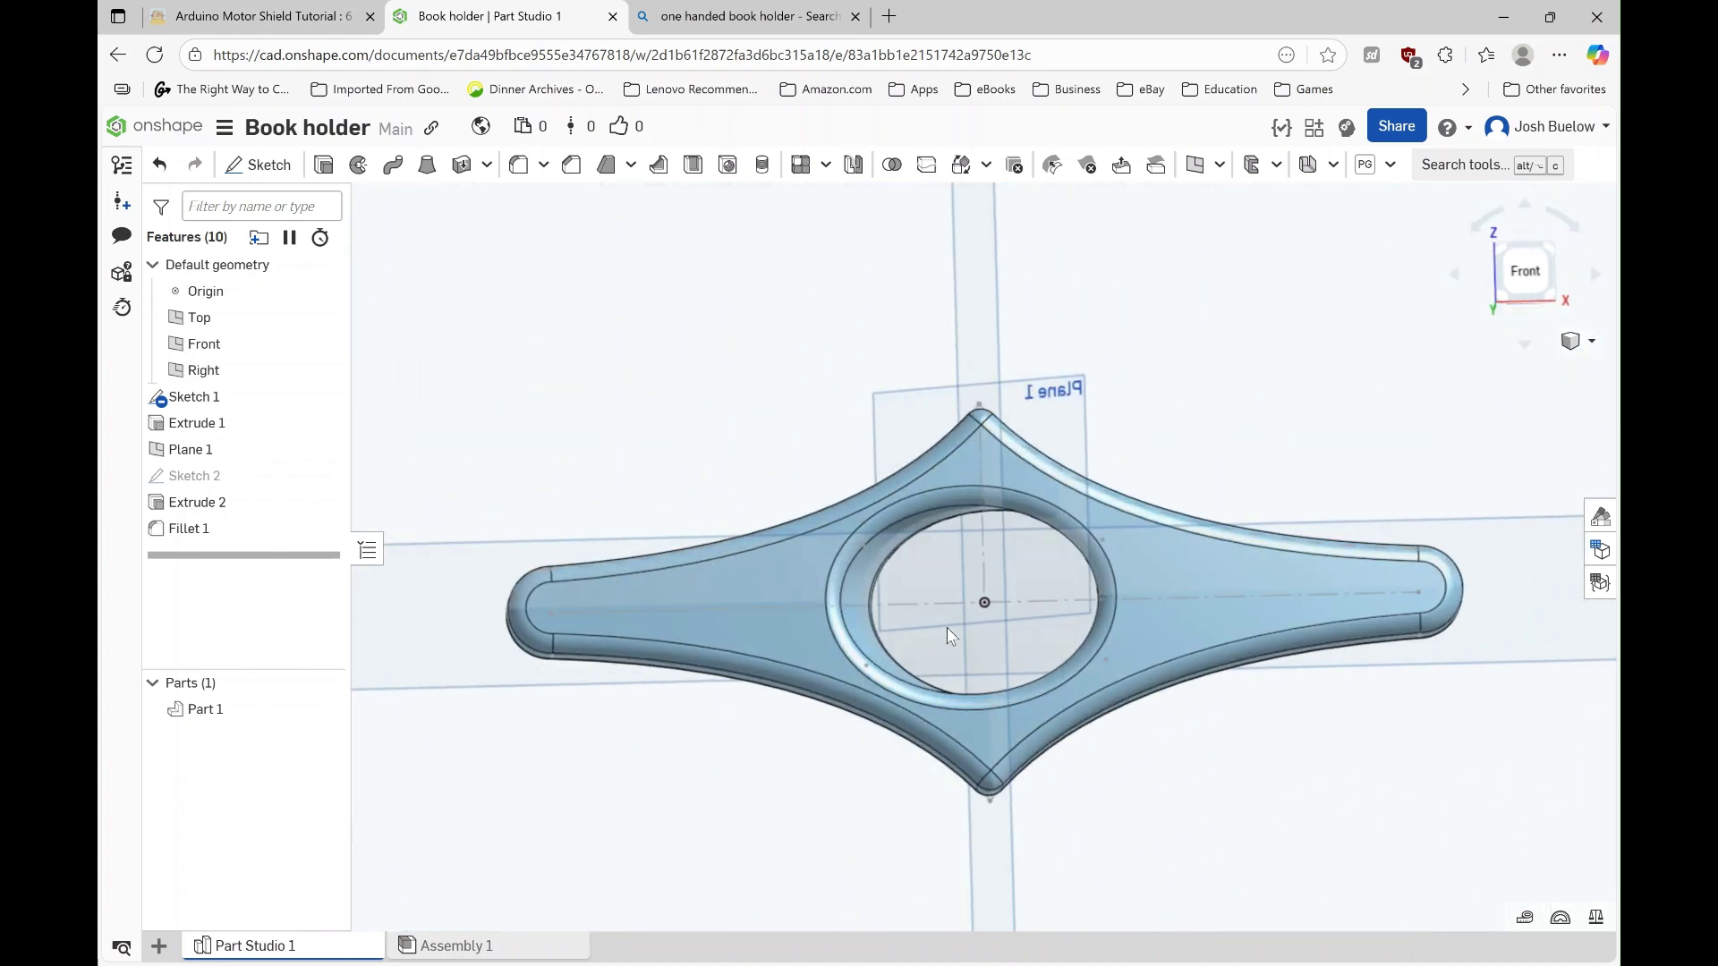
Step: Start a sketch on the body's front face, add the text "J" left of the thumb hole and shift it closer to the hole
{"action": "scroll", "coordinate": [798, 625], "scroll_direction": "up", "scroll_amount": 3}
{"action": "scroll", "coordinate": [767, 621], "scroll_direction": "down", "scroll_amount": 3}
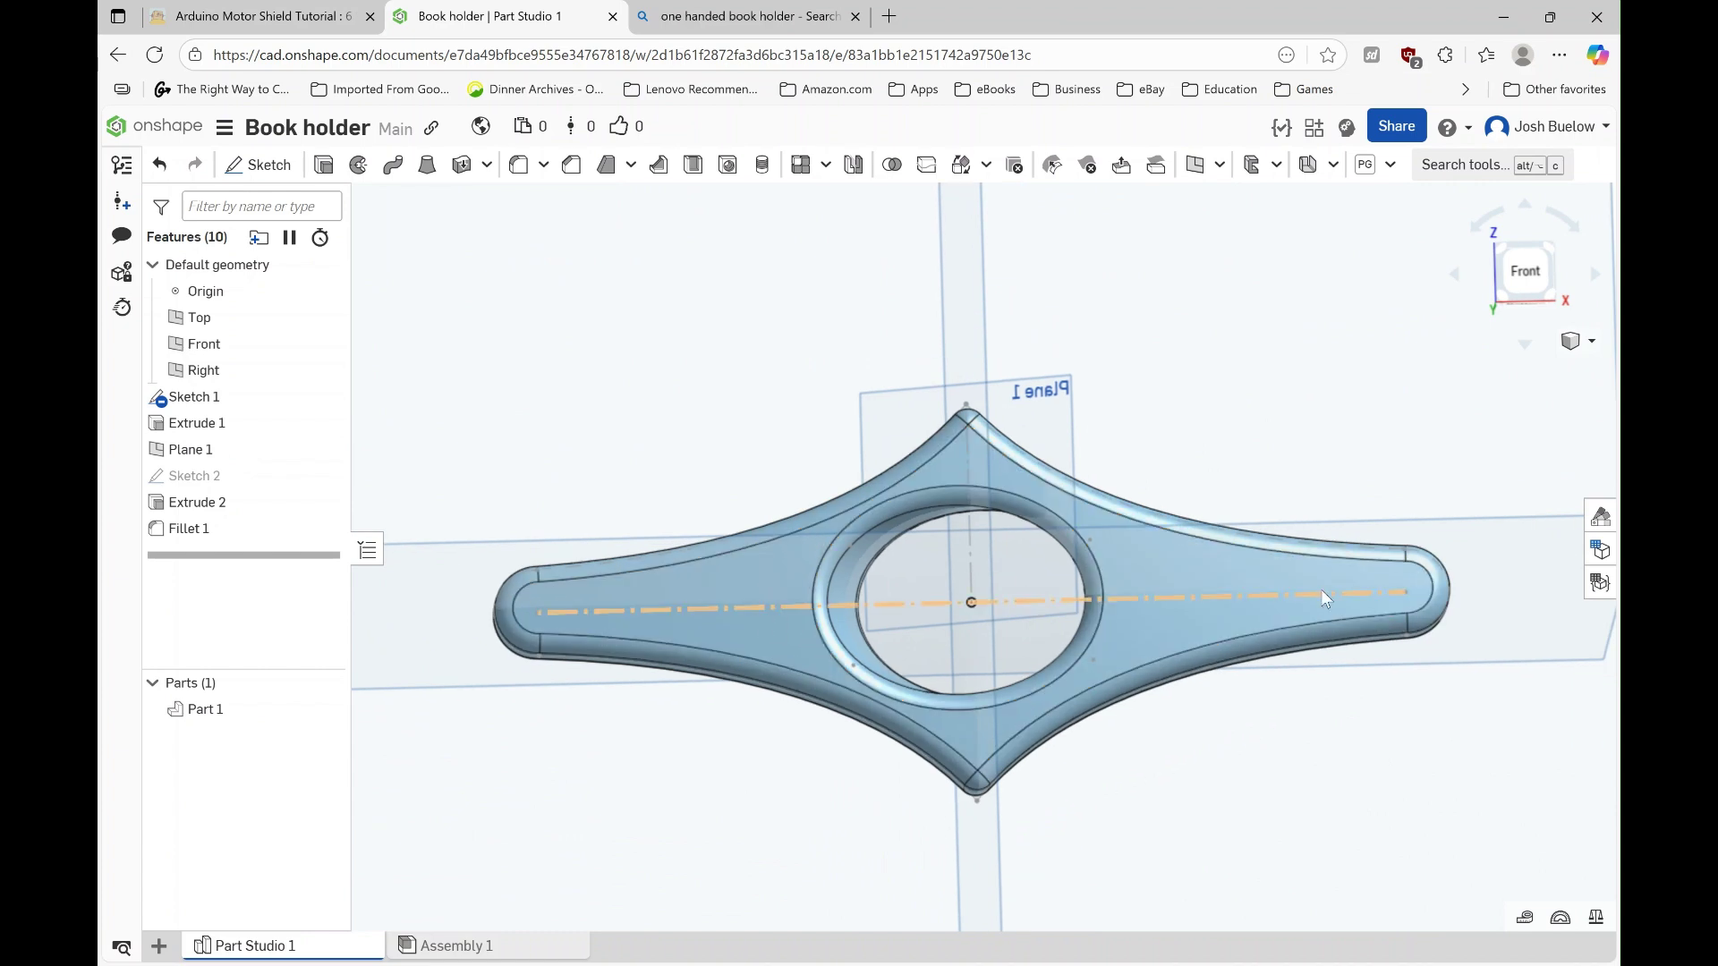
{"action": "left_click", "coordinate": [743, 583]}
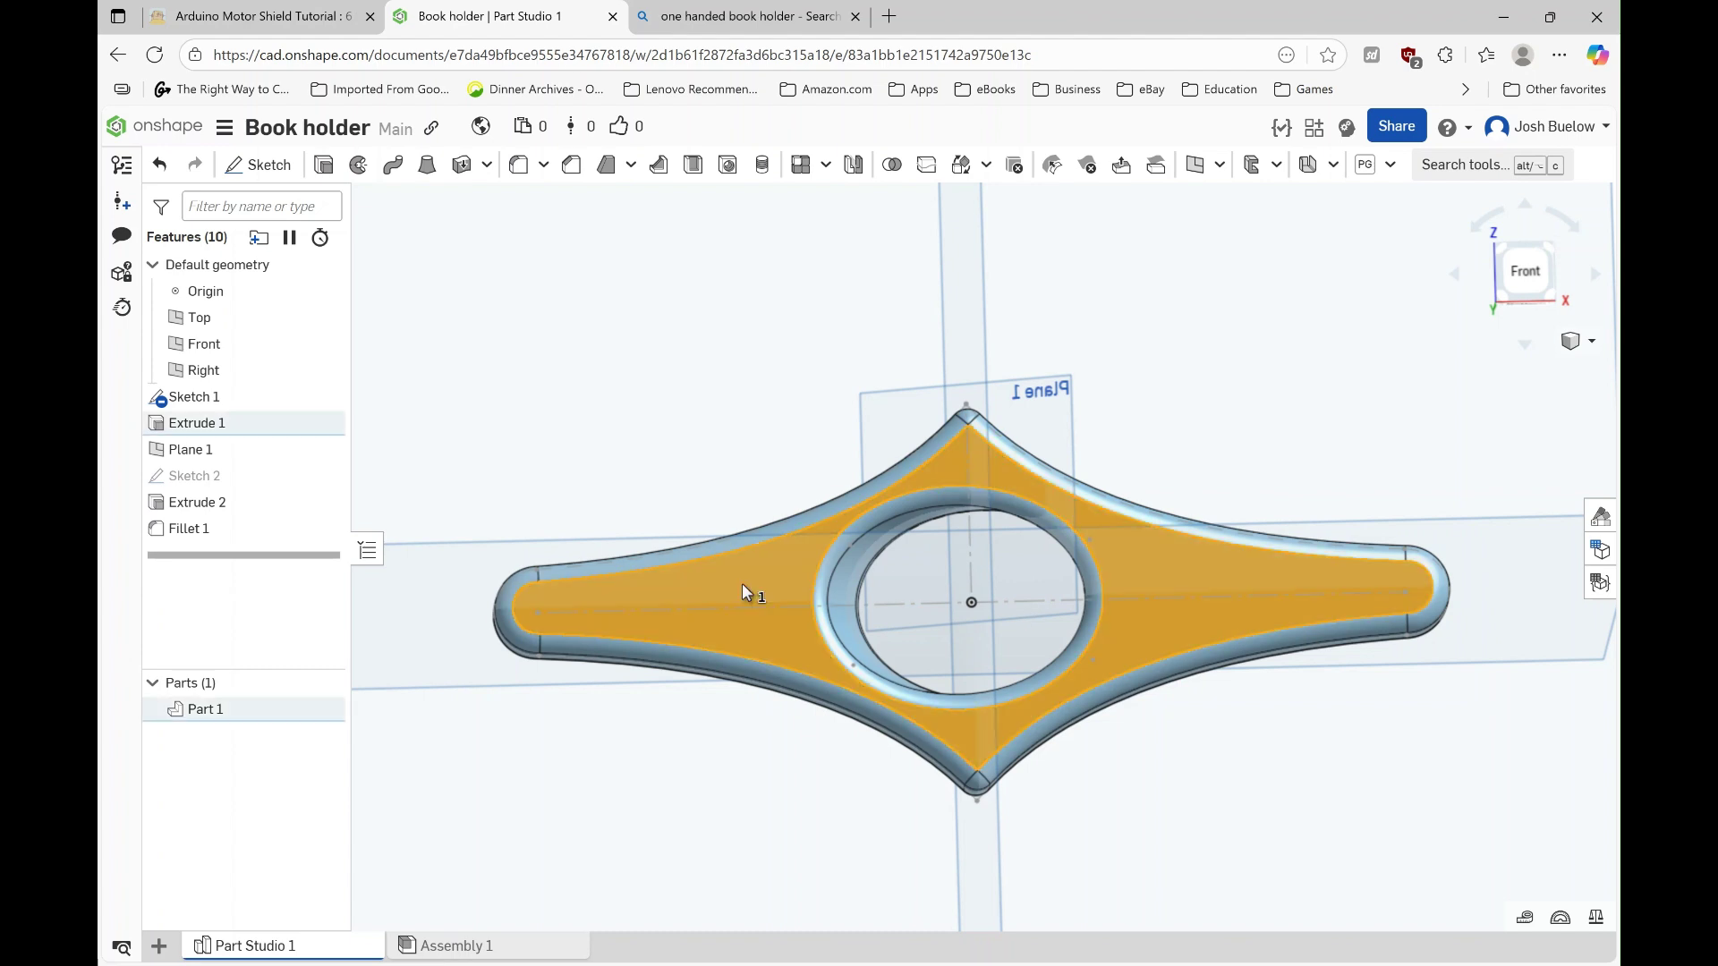
{"action": "left_click", "coordinate": [258, 170]}
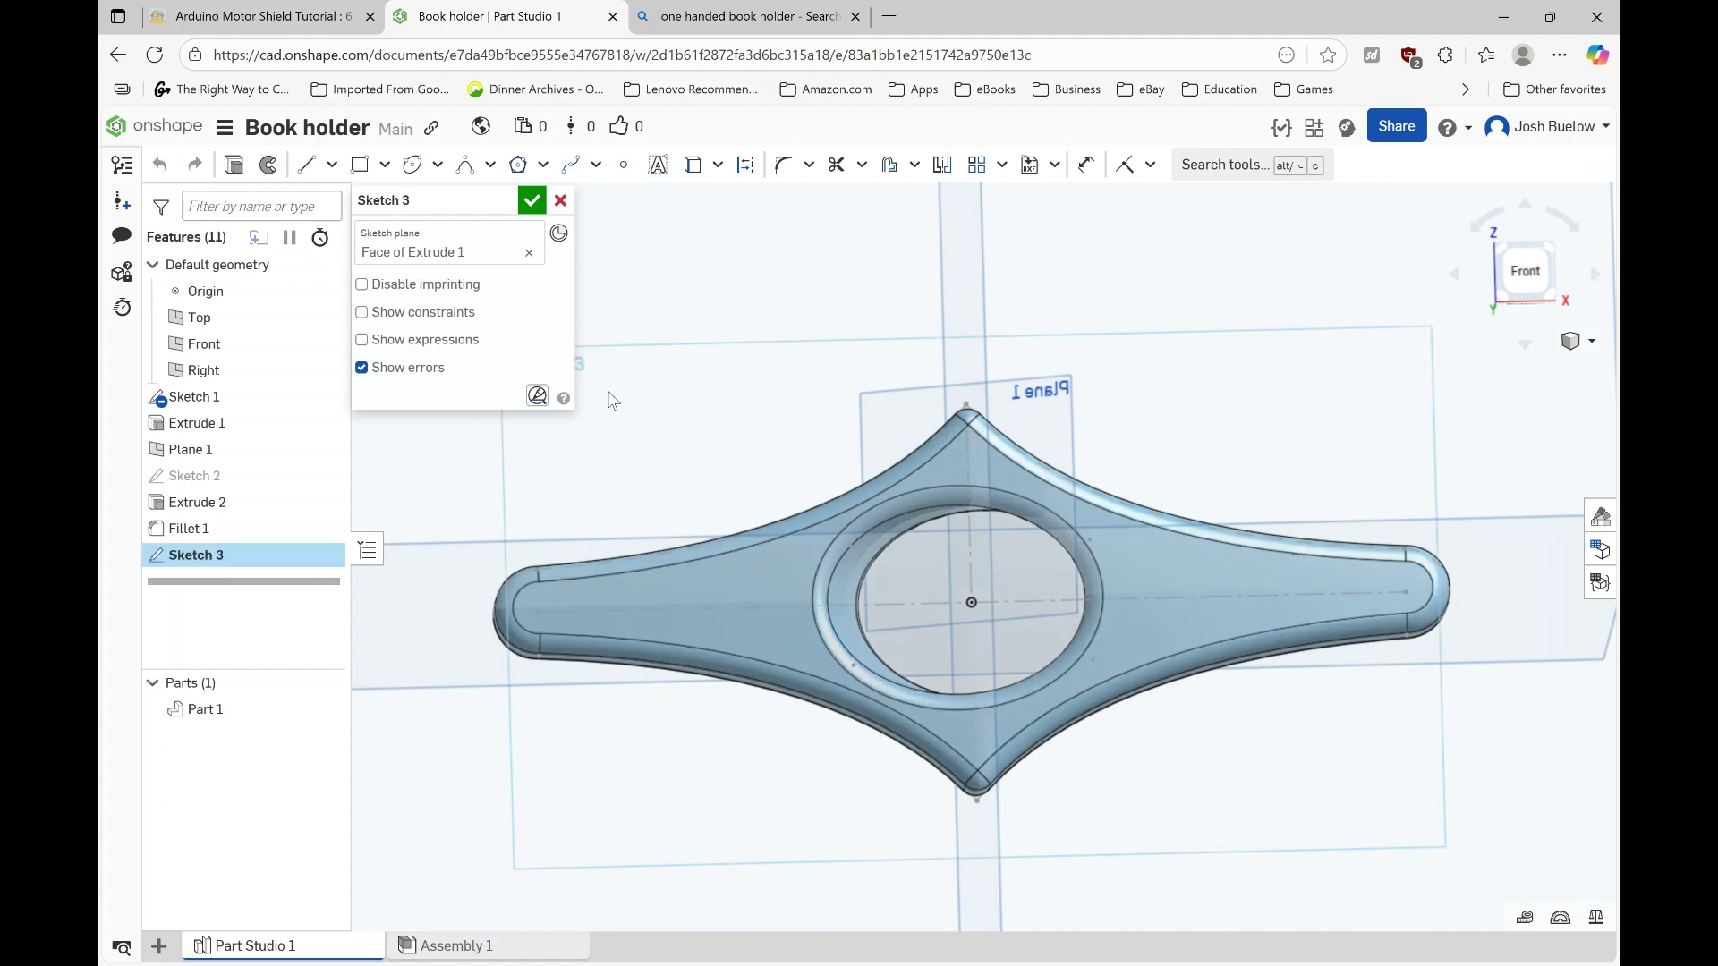
{"action": "key", "text": "n"}
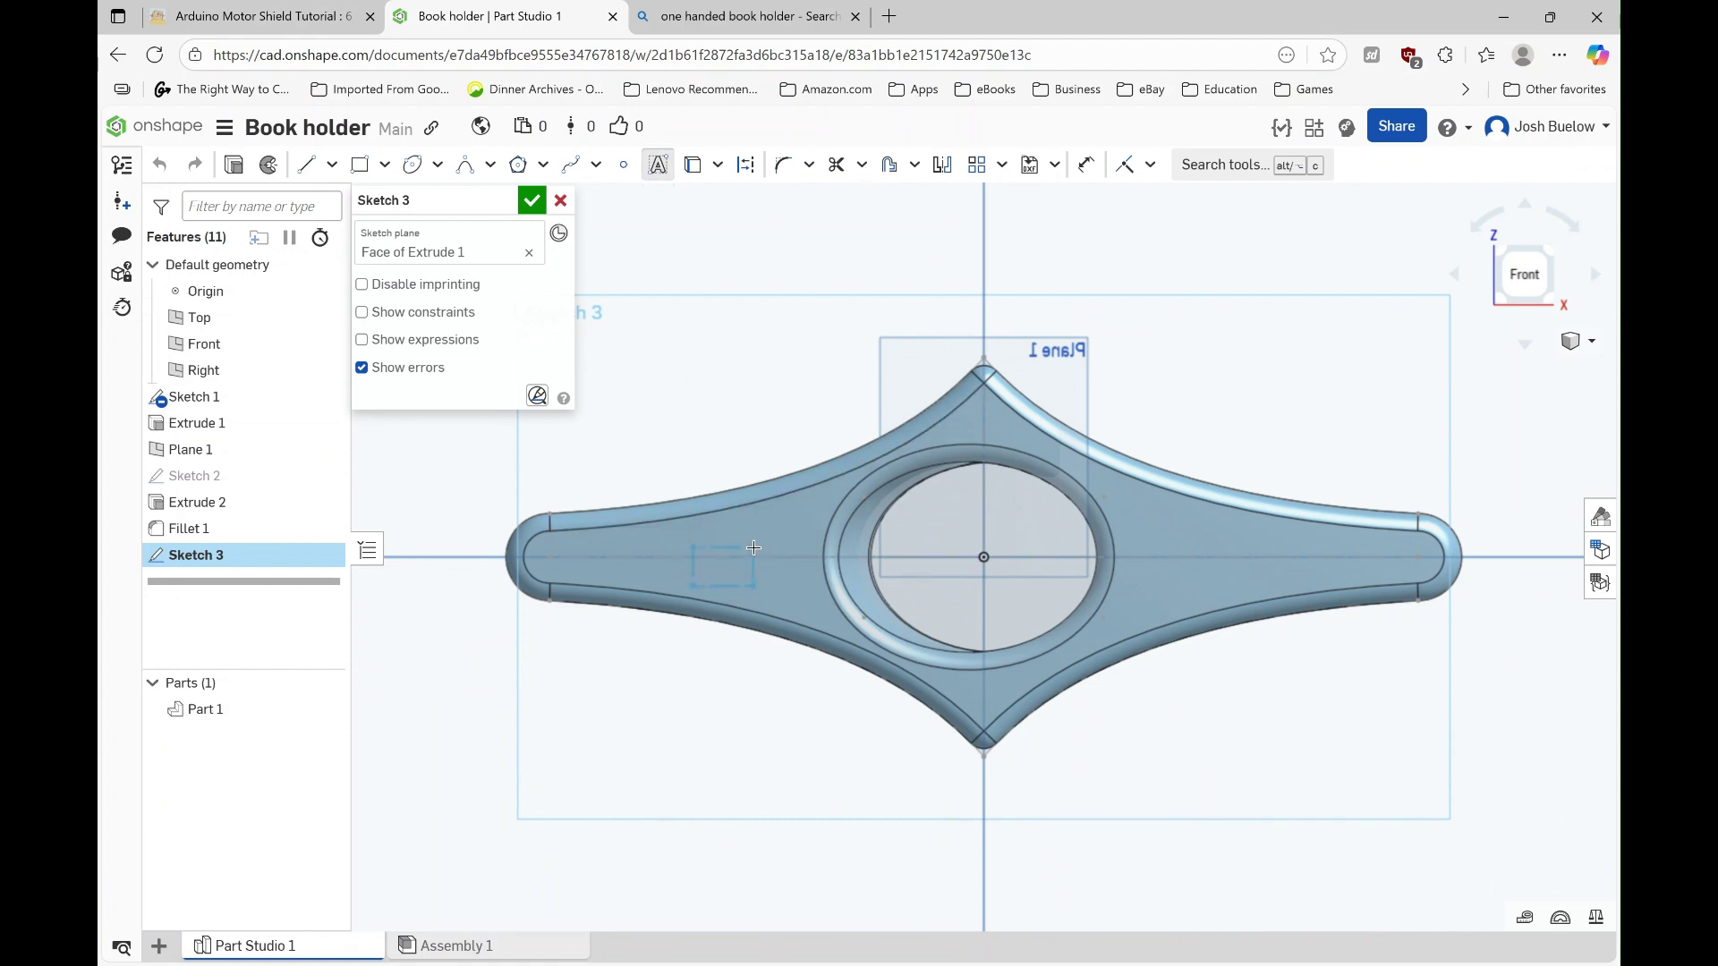
{"action": "left_click", "coordinate": [792, 528]}
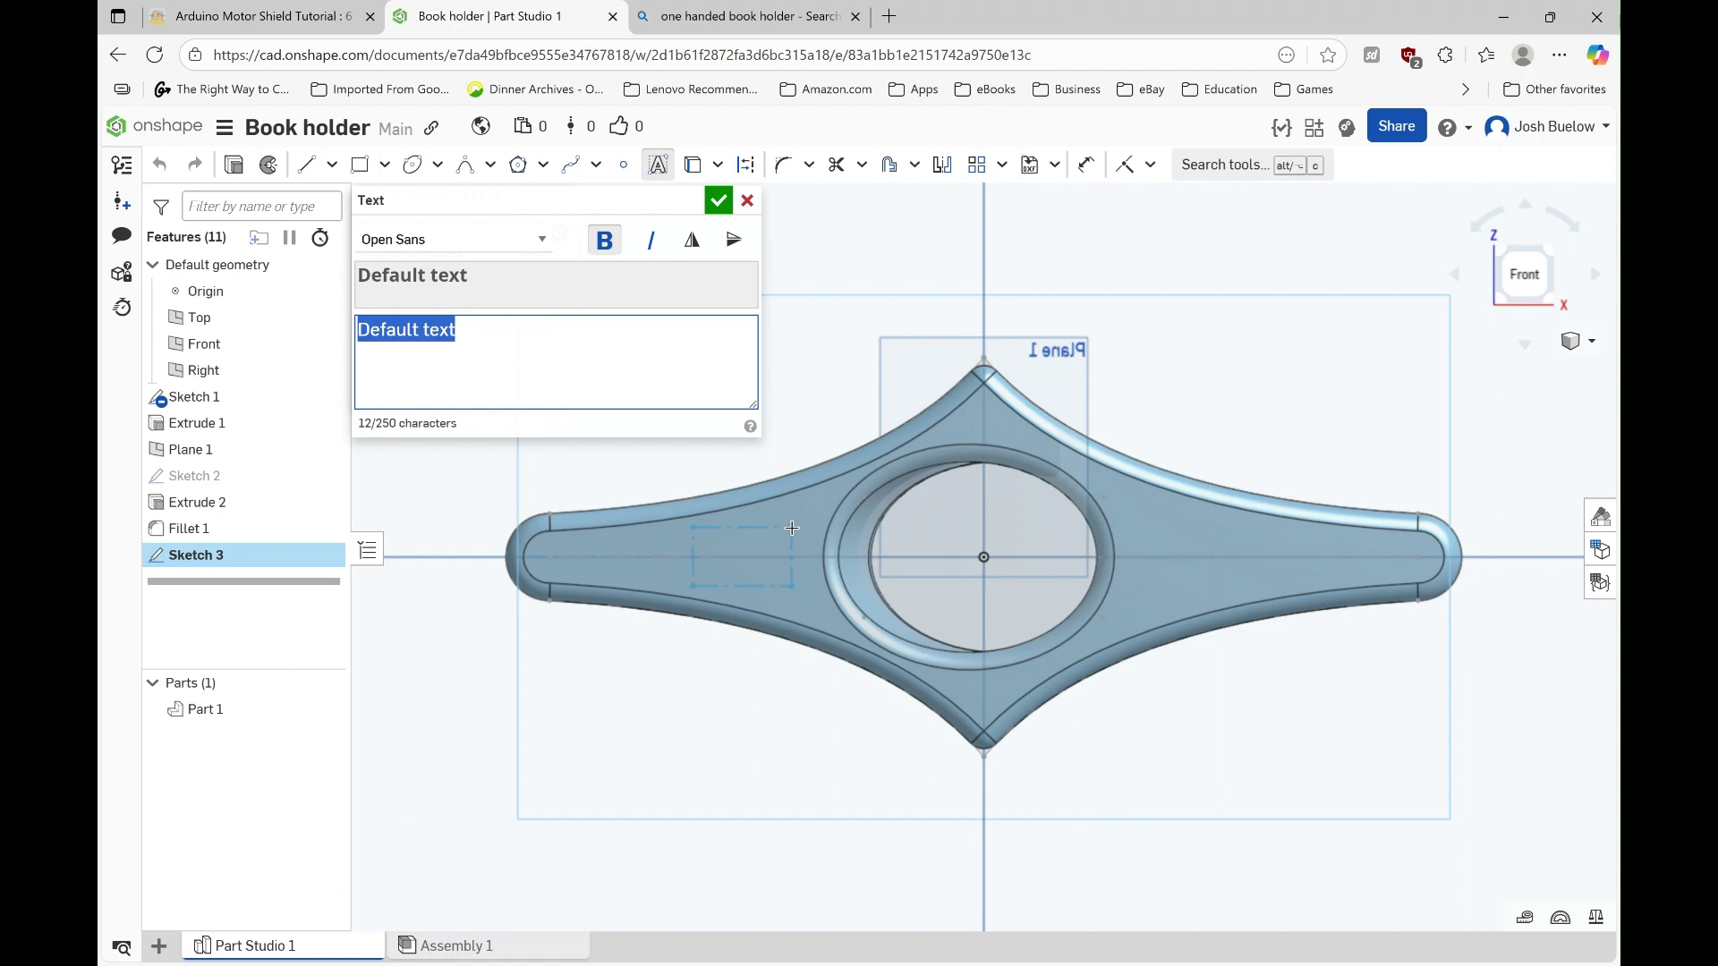
{"action": "type", "text": "J"}
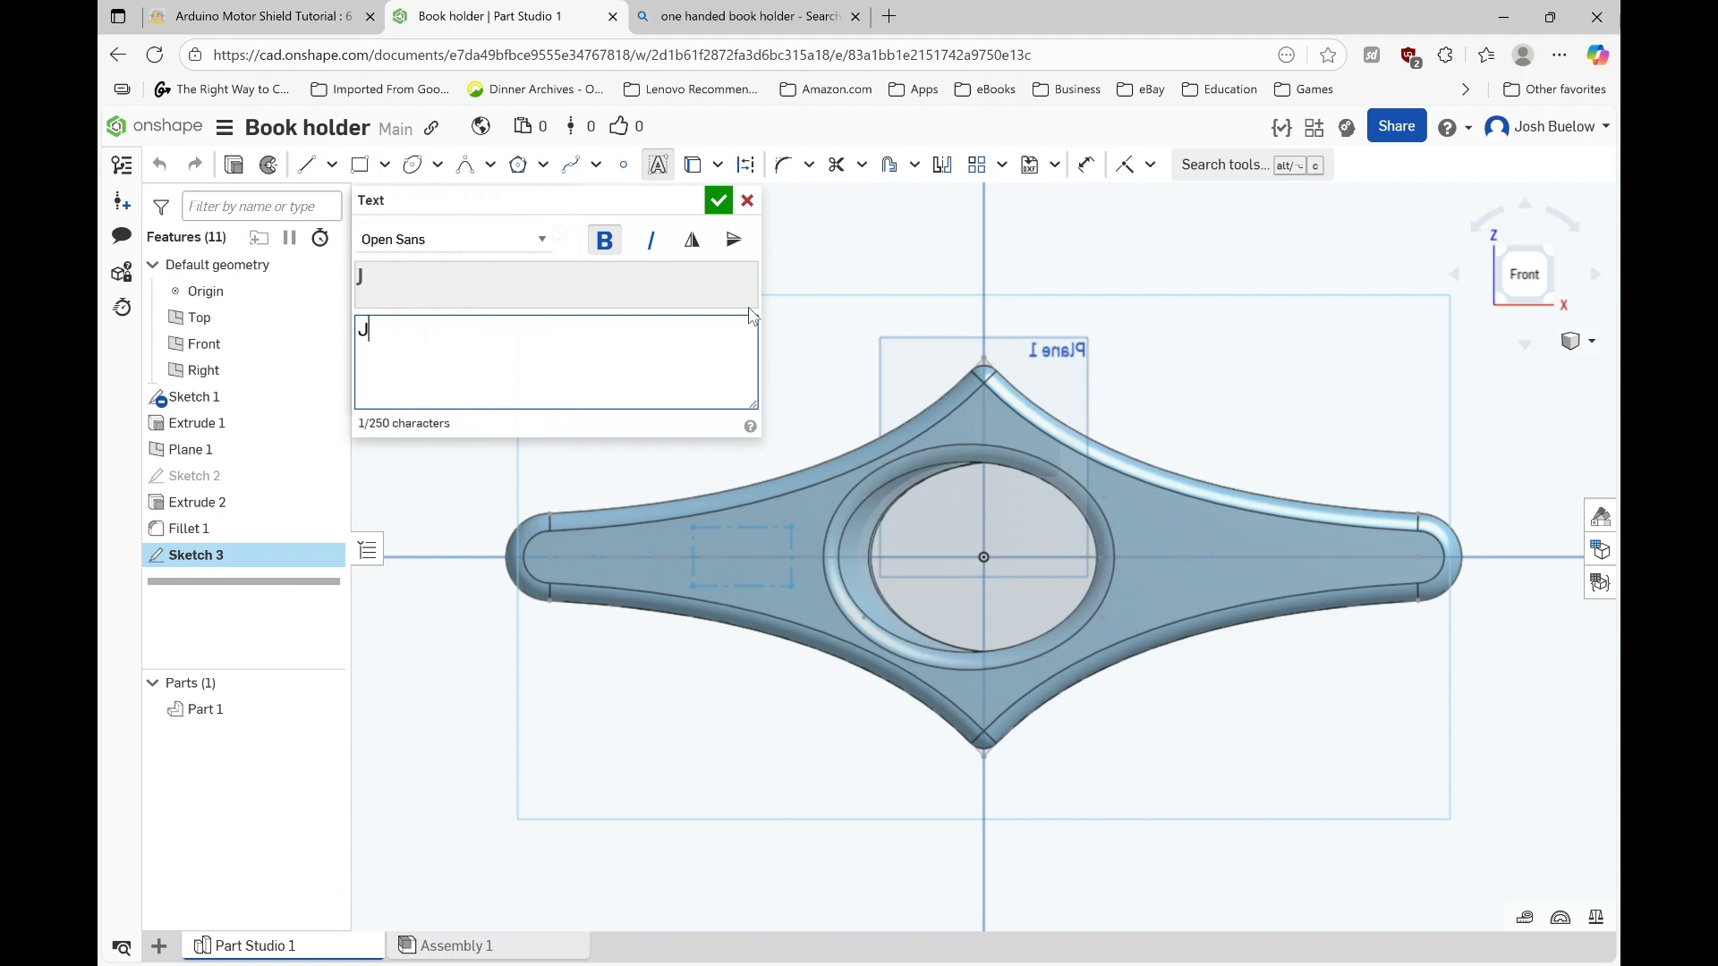
{"action": "left_click", "coordinate": [718, 200]}
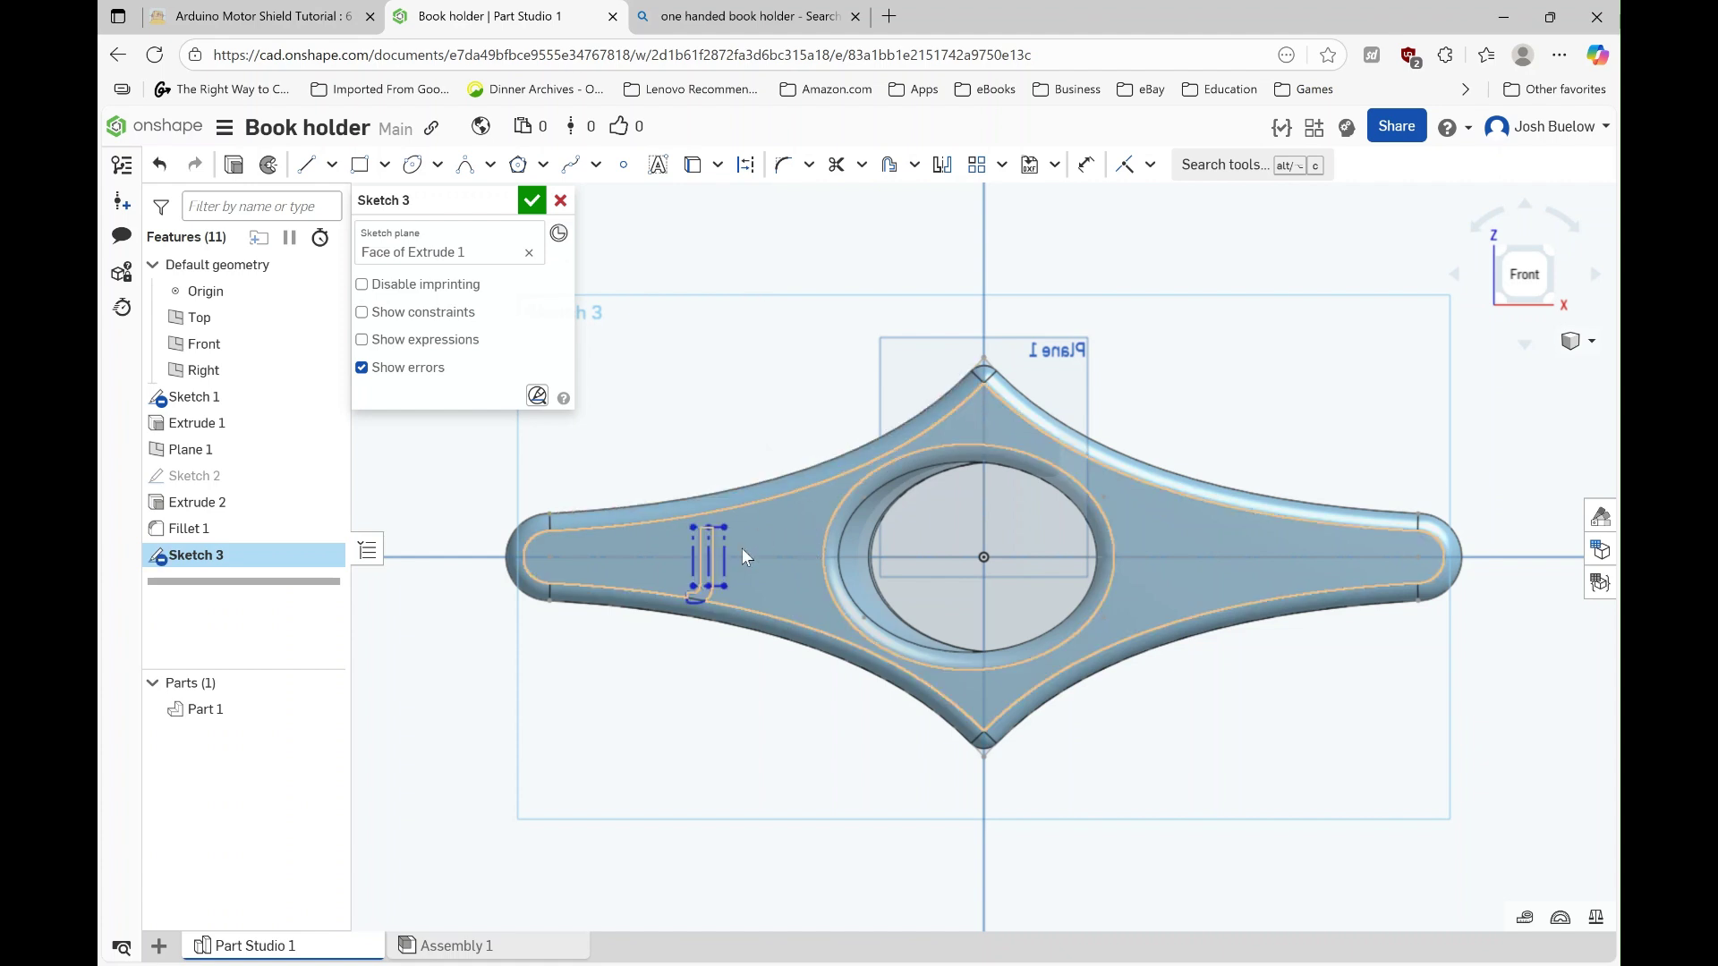
{"action": "left_click_drag", "start_coordinate": [728, 585], "coordinate": [791, 577]}
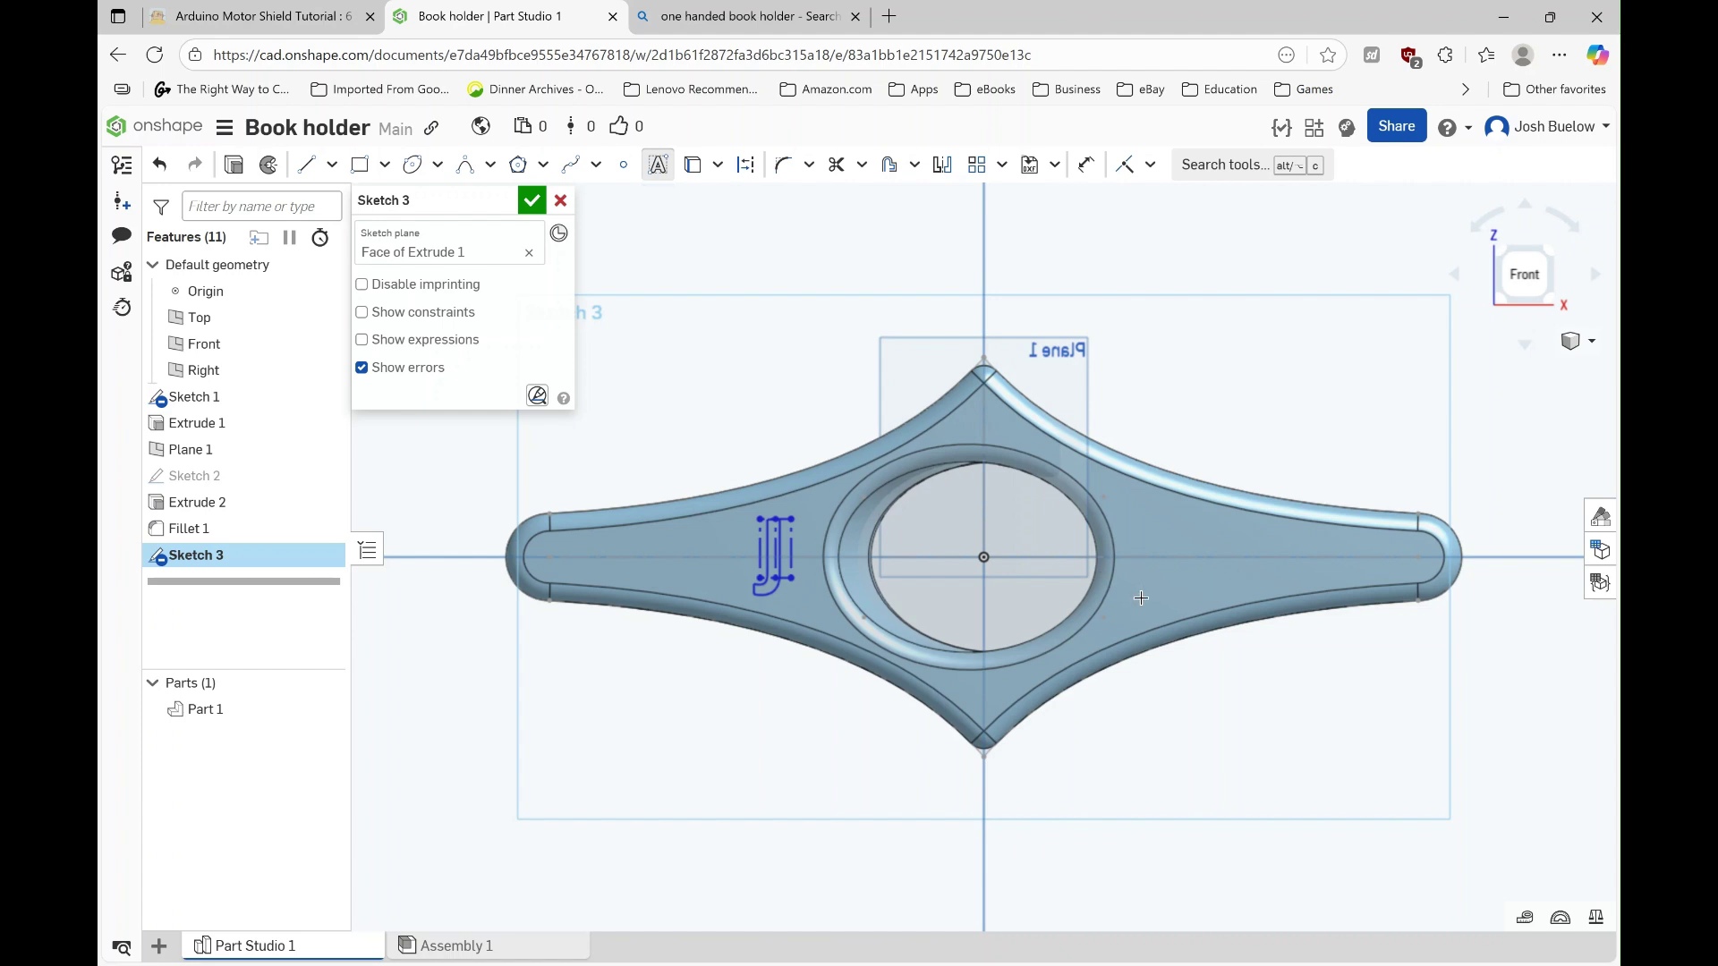
Step: Add the text "B" to the sketch on the face to the right of the thumb hole
{"action": "left_click", "coordinate": [1202, 523]}
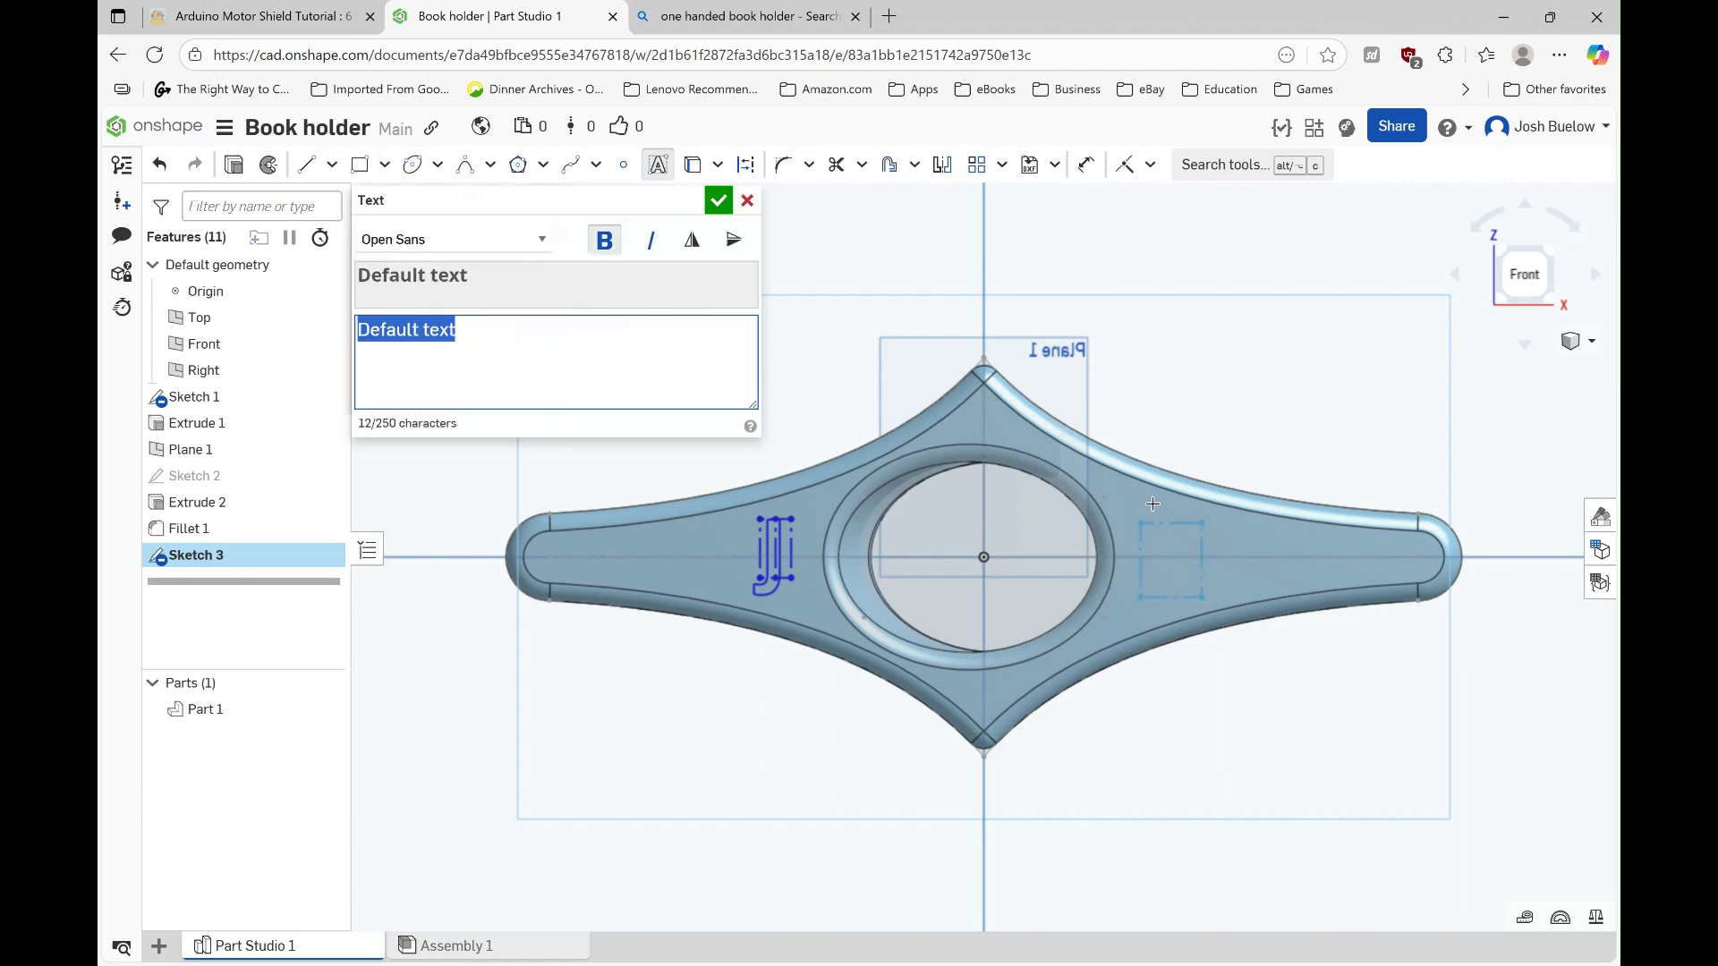
{"action": "type", "text": "B"}
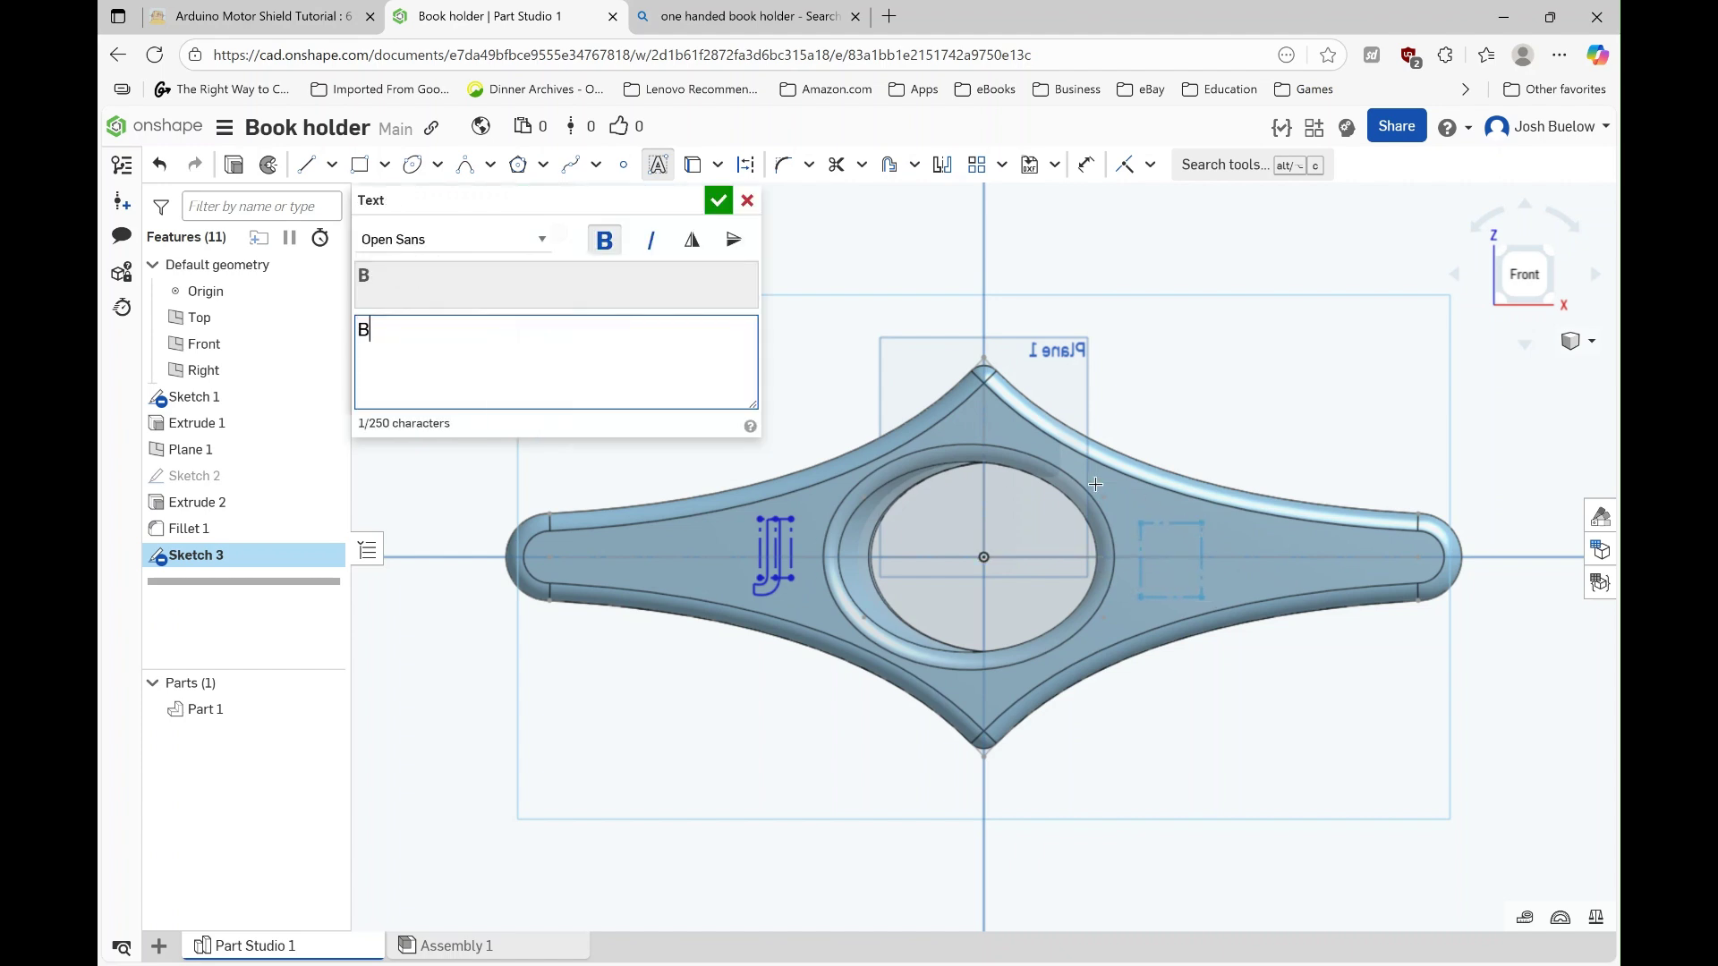
{"action": "left_click", "coordinate": [720, 202]}
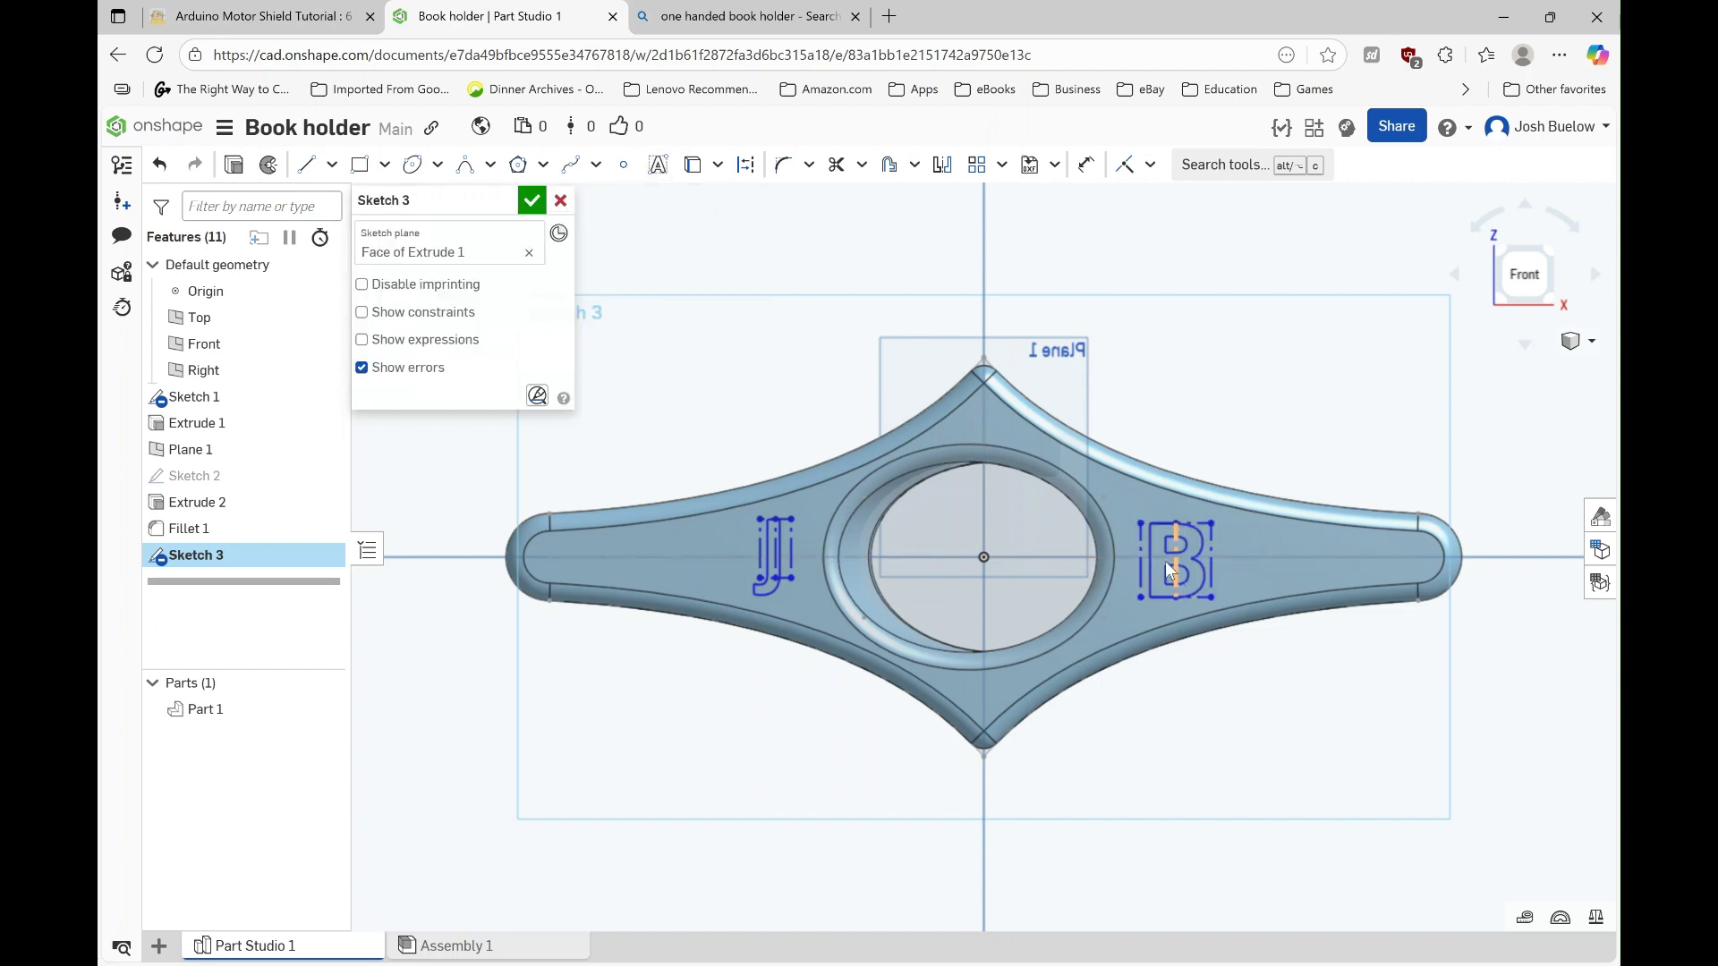
{"action": "key", "text": "u"}
{"action": "key", "text": "d"}
{"action": "left_click", "coordinate": [759, 548]}
{"action": "left_click", "coordinate": [721, 556]}
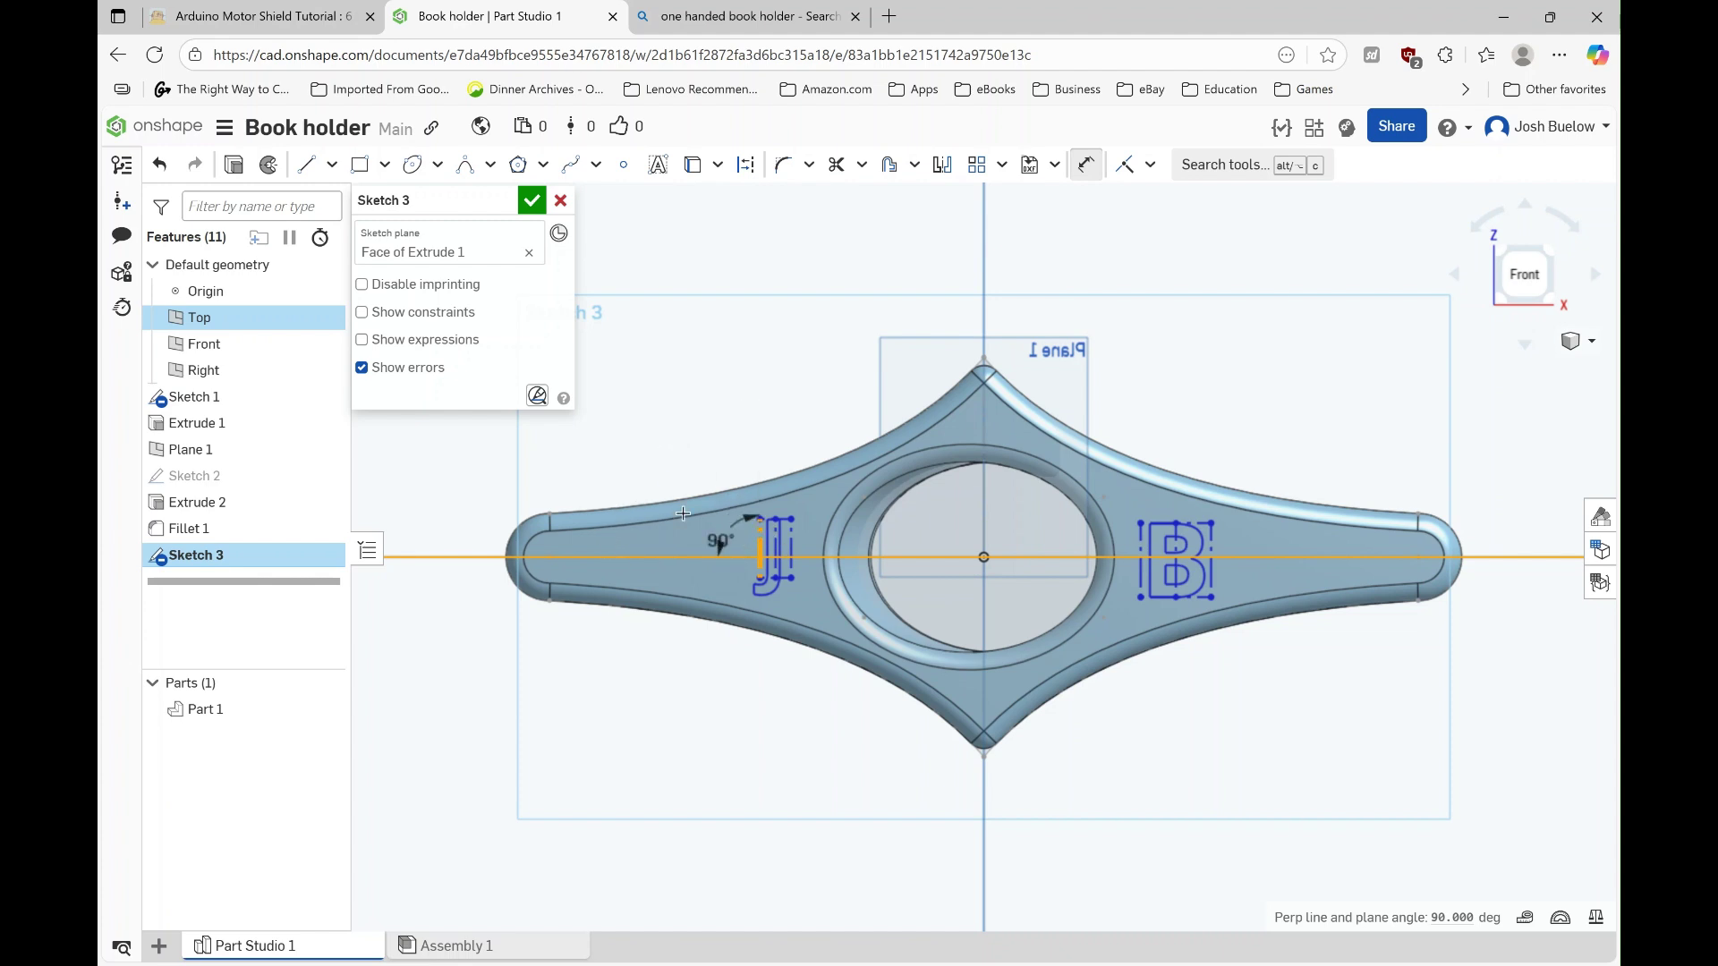
{"action": "key", "text": "Escape"}
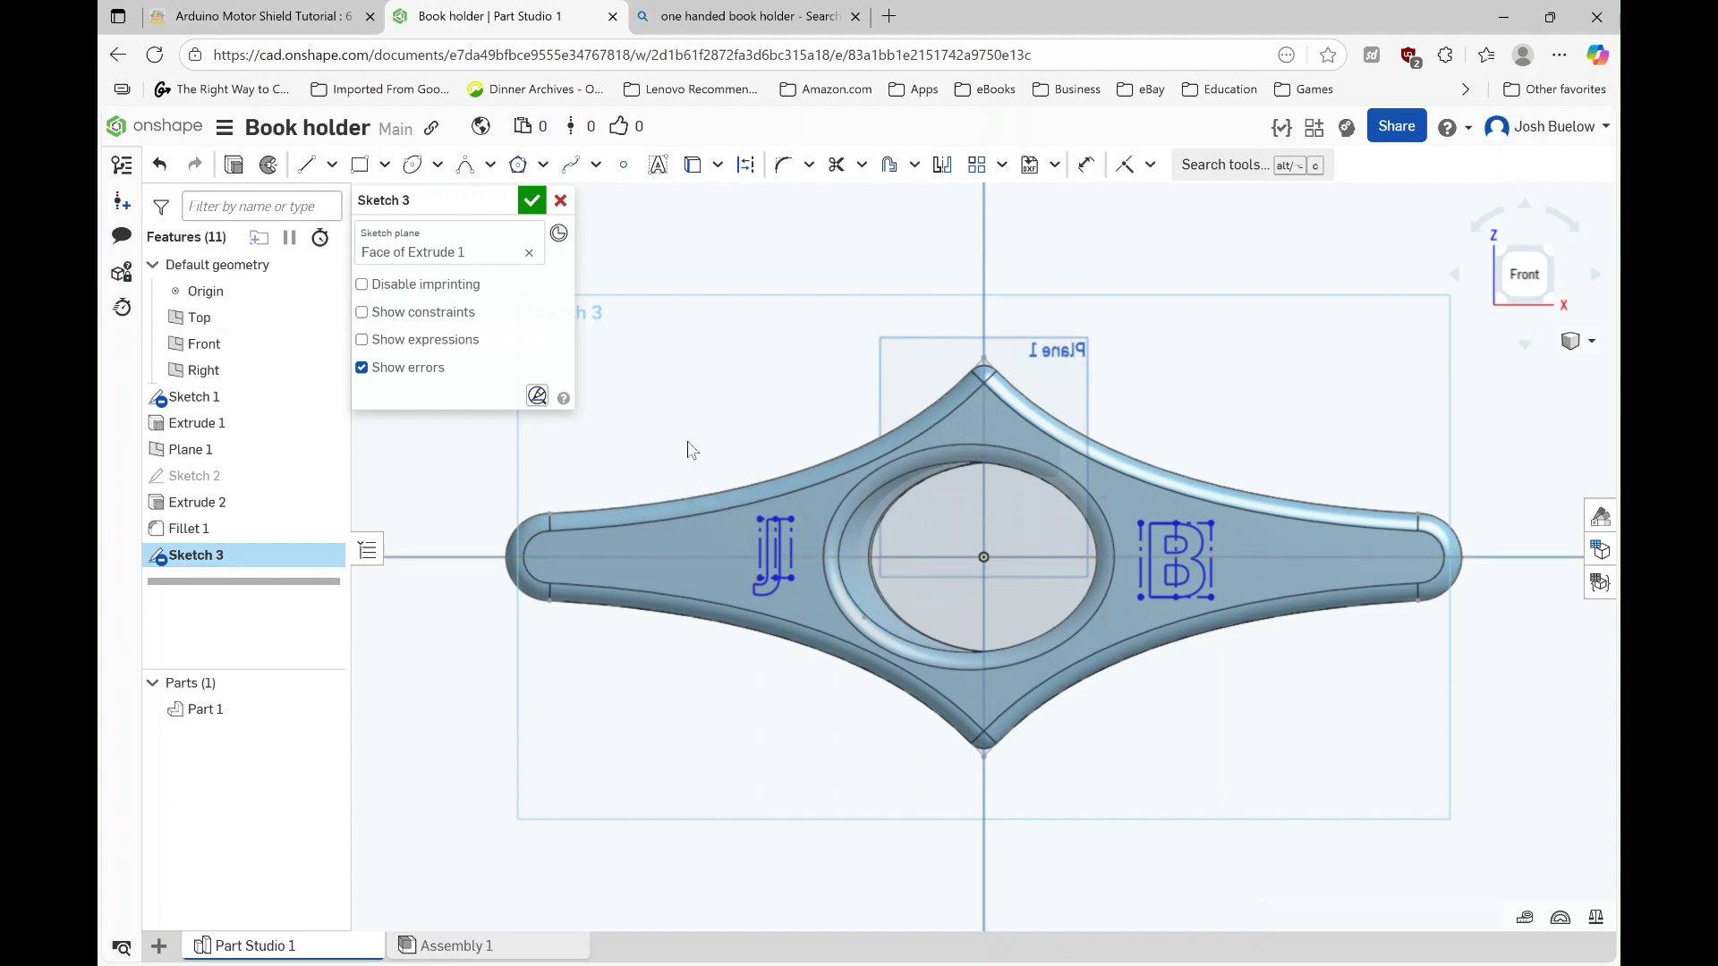
Step: Dimension the height of the "J" text box as 7 mm
{"action": "scroll", "coordinate": [734, 497], "scroll_direction": "up", "scroll_amount": 3}
{"action": "key", "text": "d"}
{"action": "left_click", "coordinate": [767, 563]}
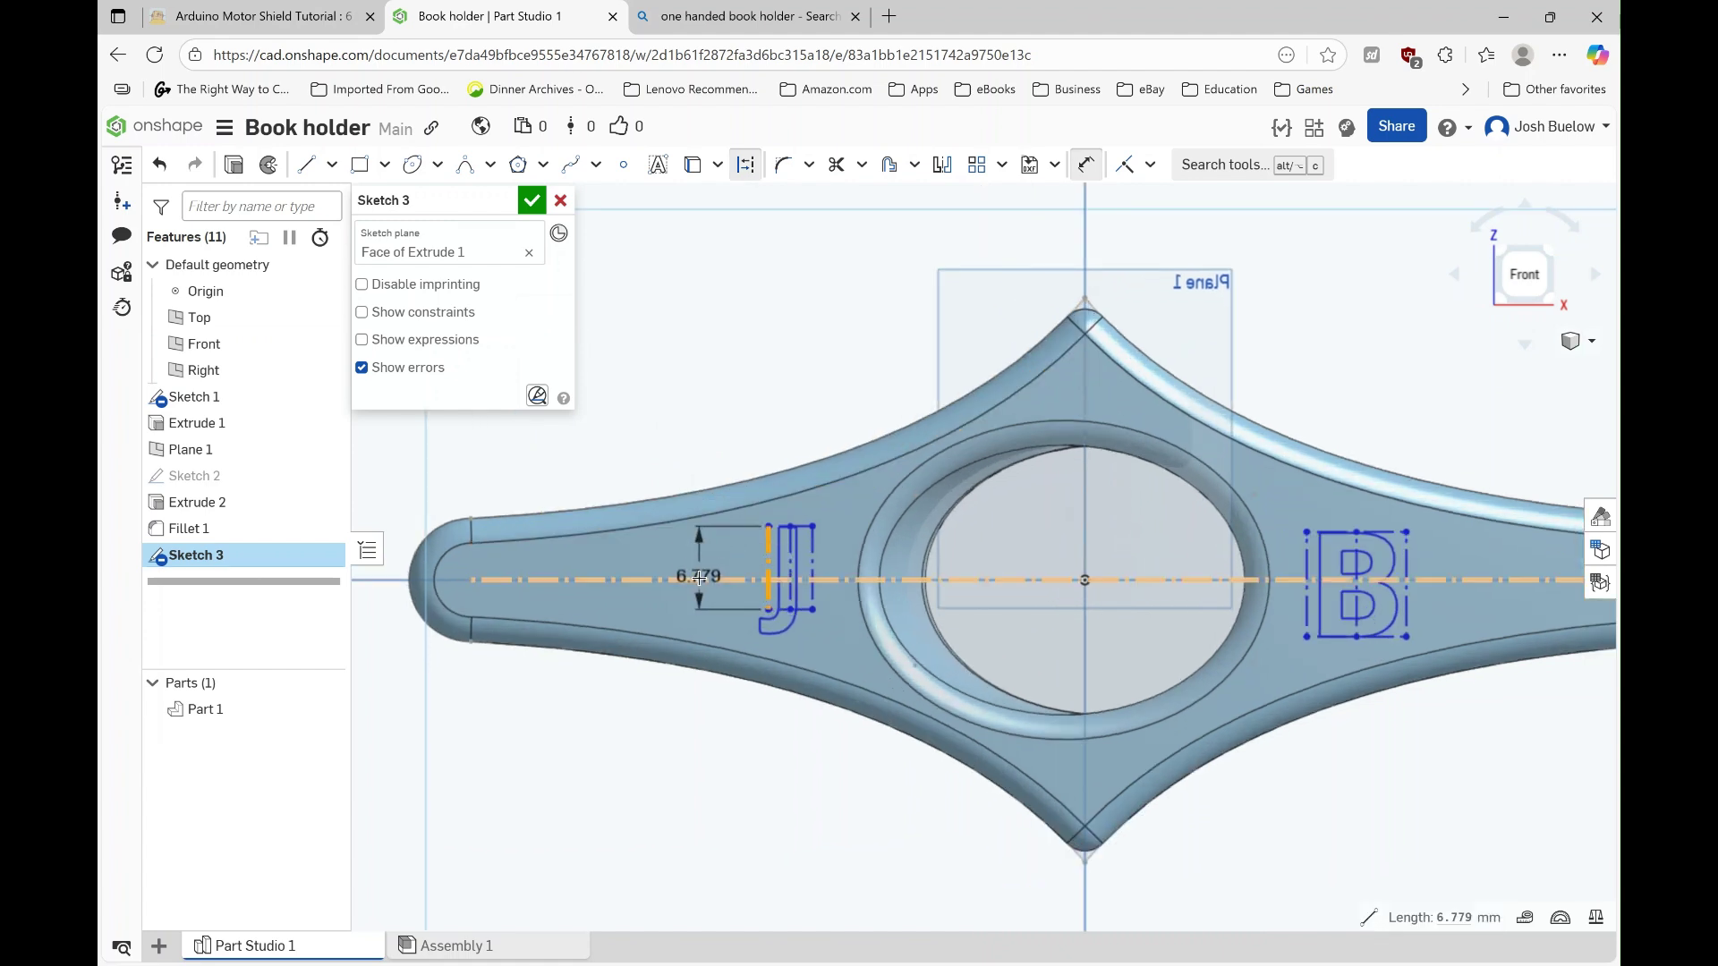
{"action": "left_click", "coordinate": [696, 555]}
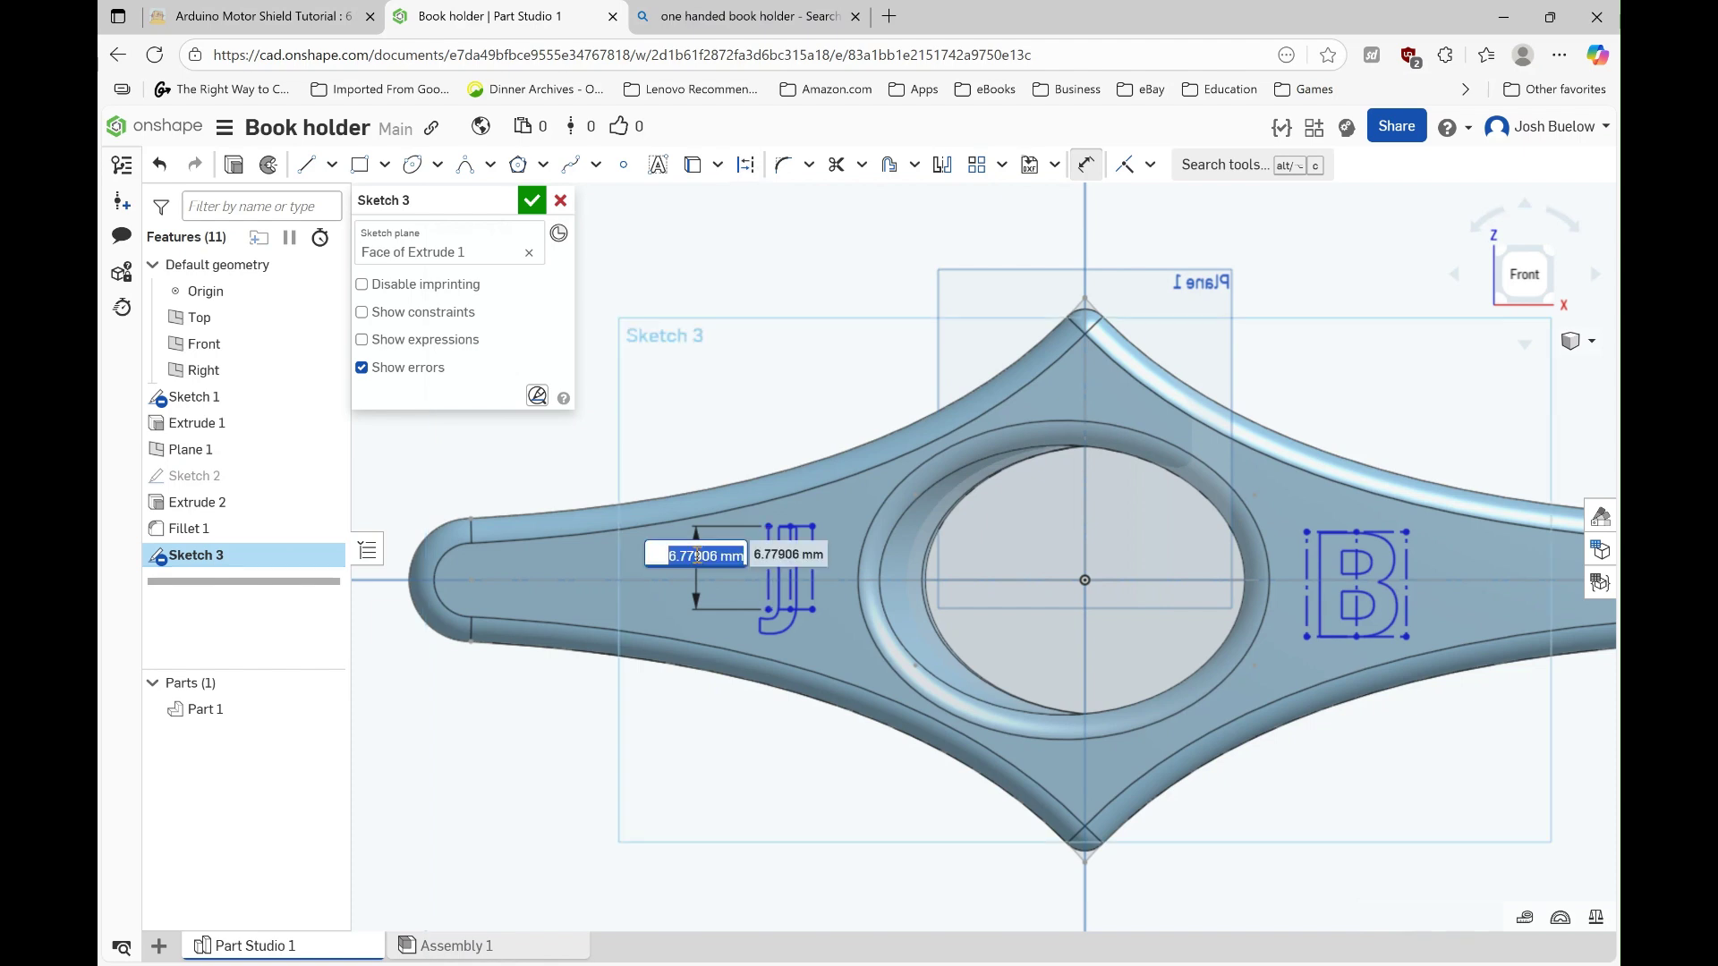
{"action": "type", "text": "7"}
{"action": "key", "text": "Return"}
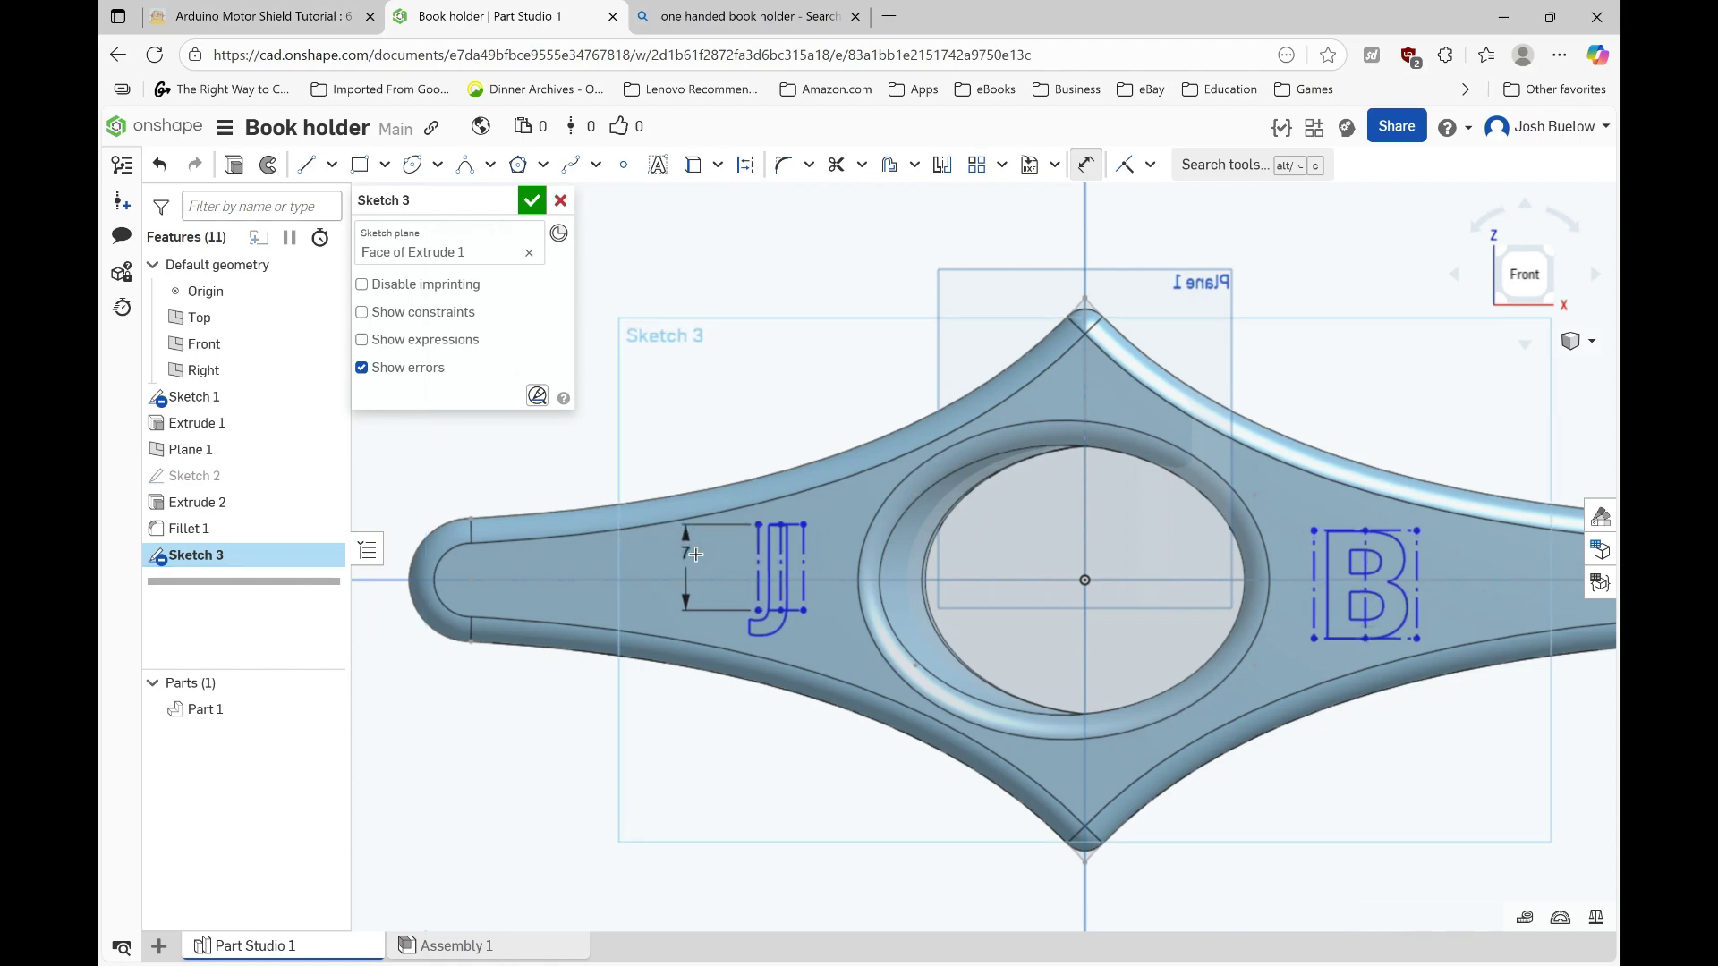
Step: Dimension the height of the "B" text box as 7 mm and finish the lettering sketch
{"action": "scroll", "coordinate": [898, 628], "scroll_direction": "down", "scroll_amount": 1}
{"action": "scroll", "coordinate": [1227, 606], "scroll_direction": "up", "scroll_amount": 1}
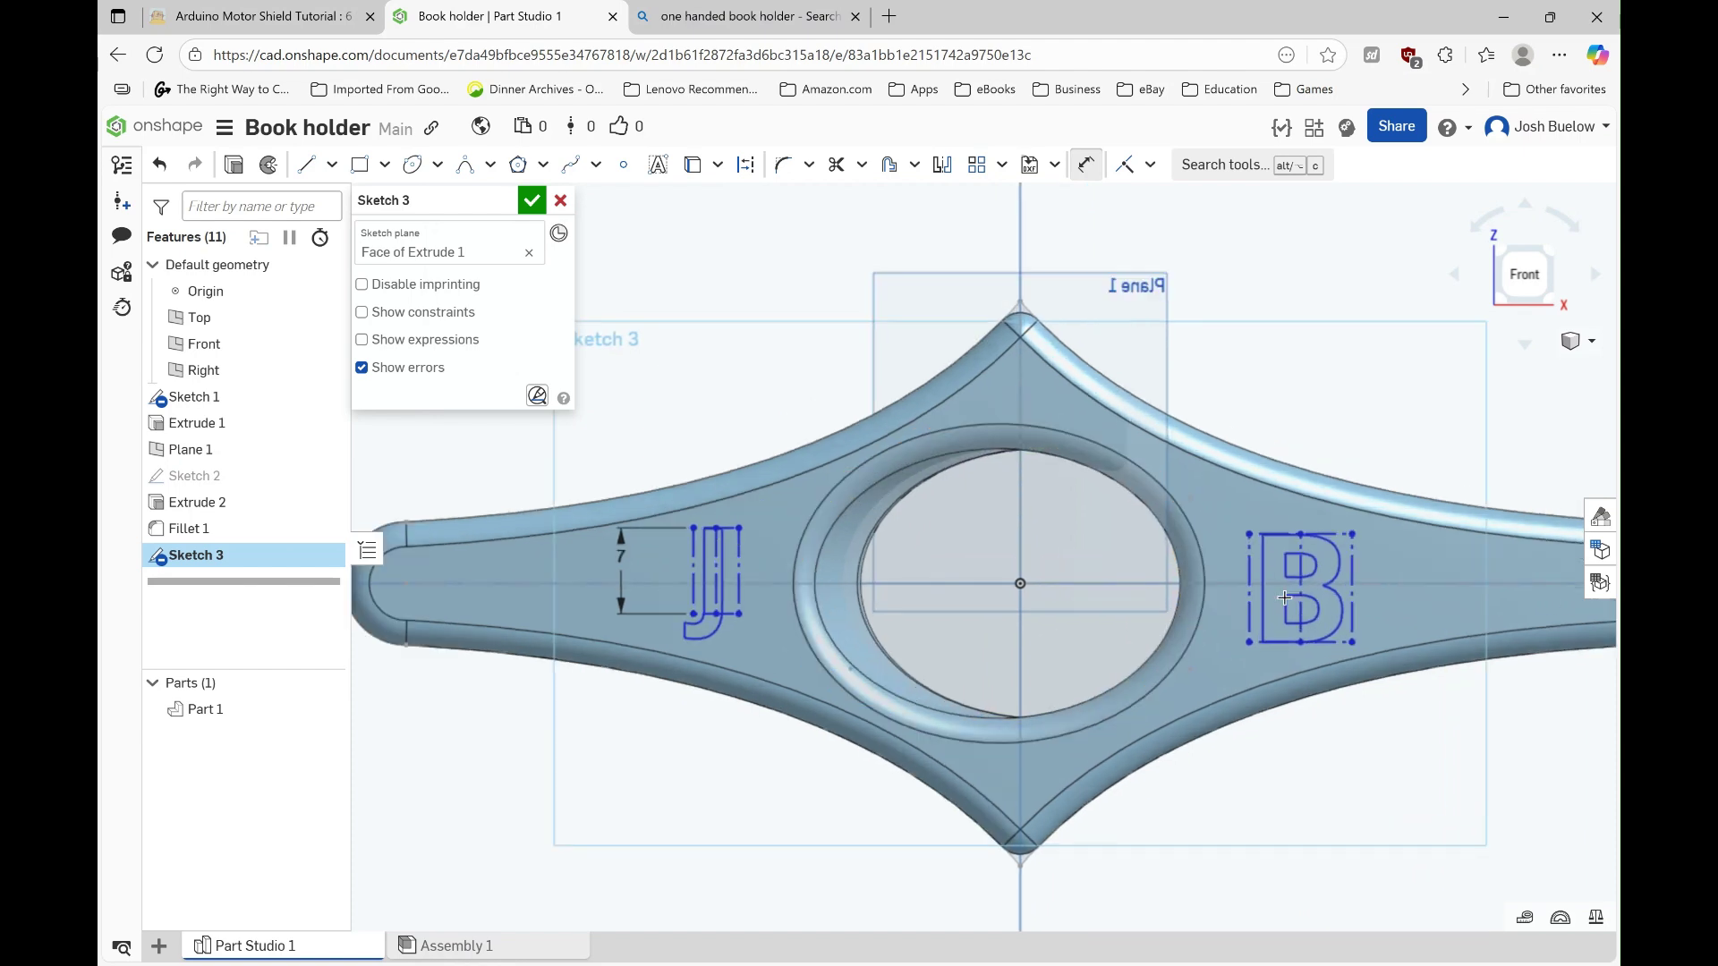
{"action": "left_click", "coordinate": [1355, 607]}
{"action": "left_click", "coordinate": [1398, 603]}
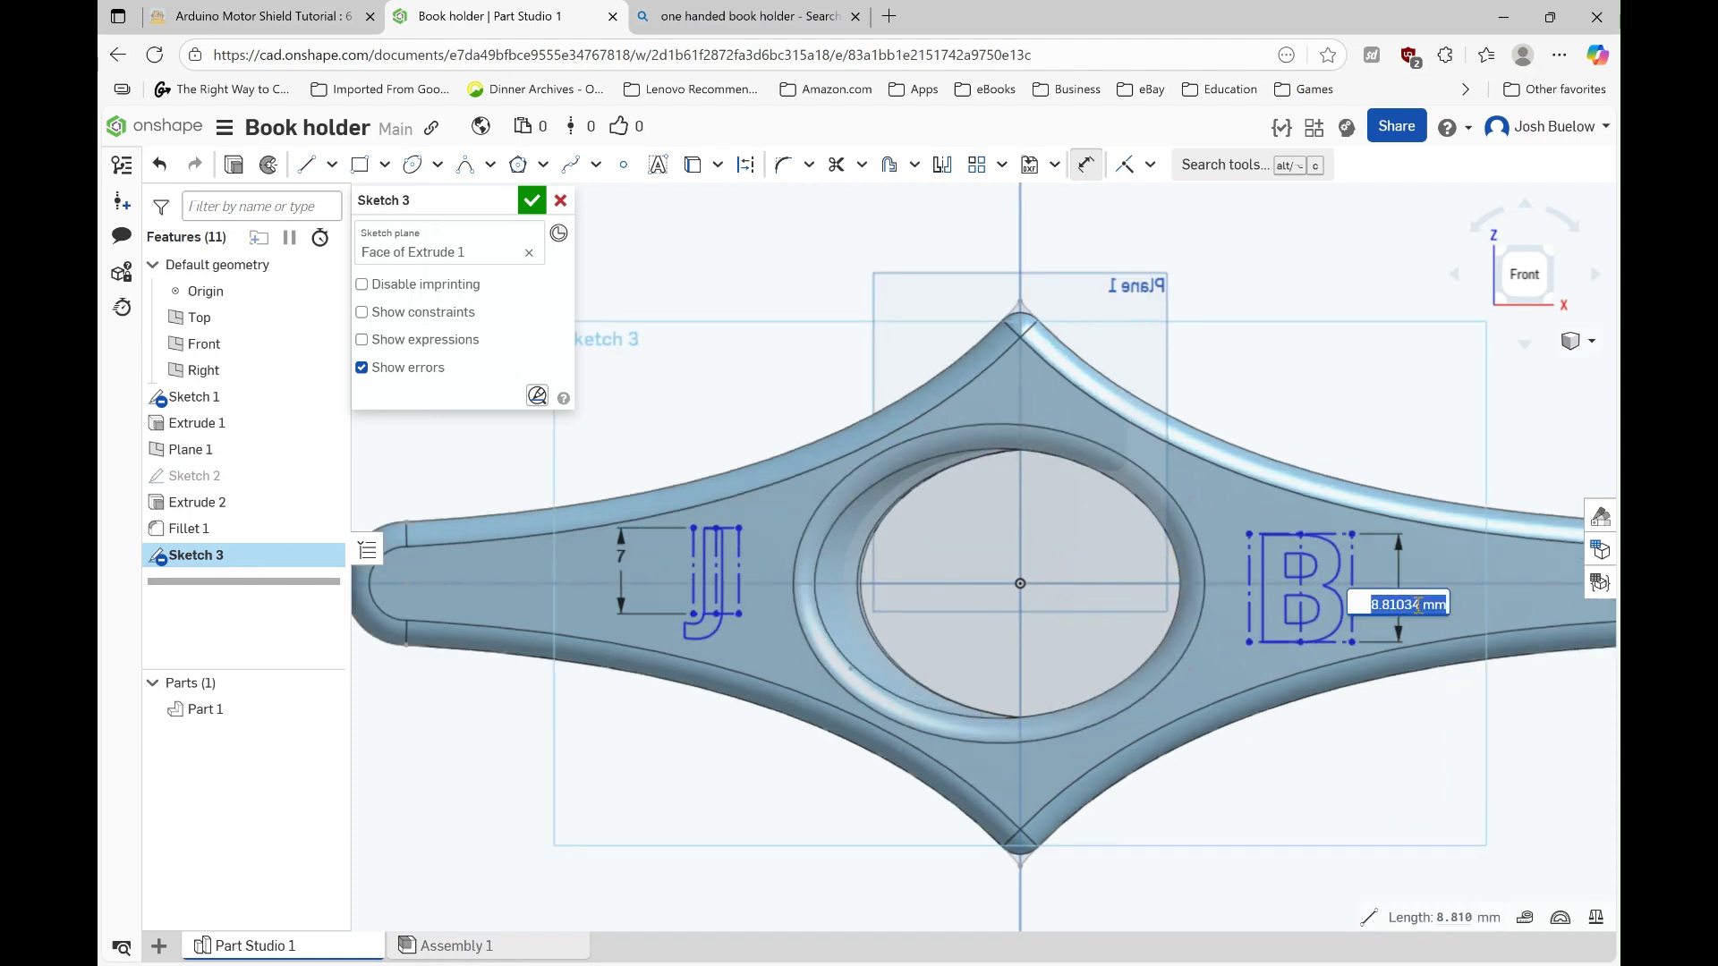
{"action": "type", "text": "7"}
{"action": "key", "text": "Return"}
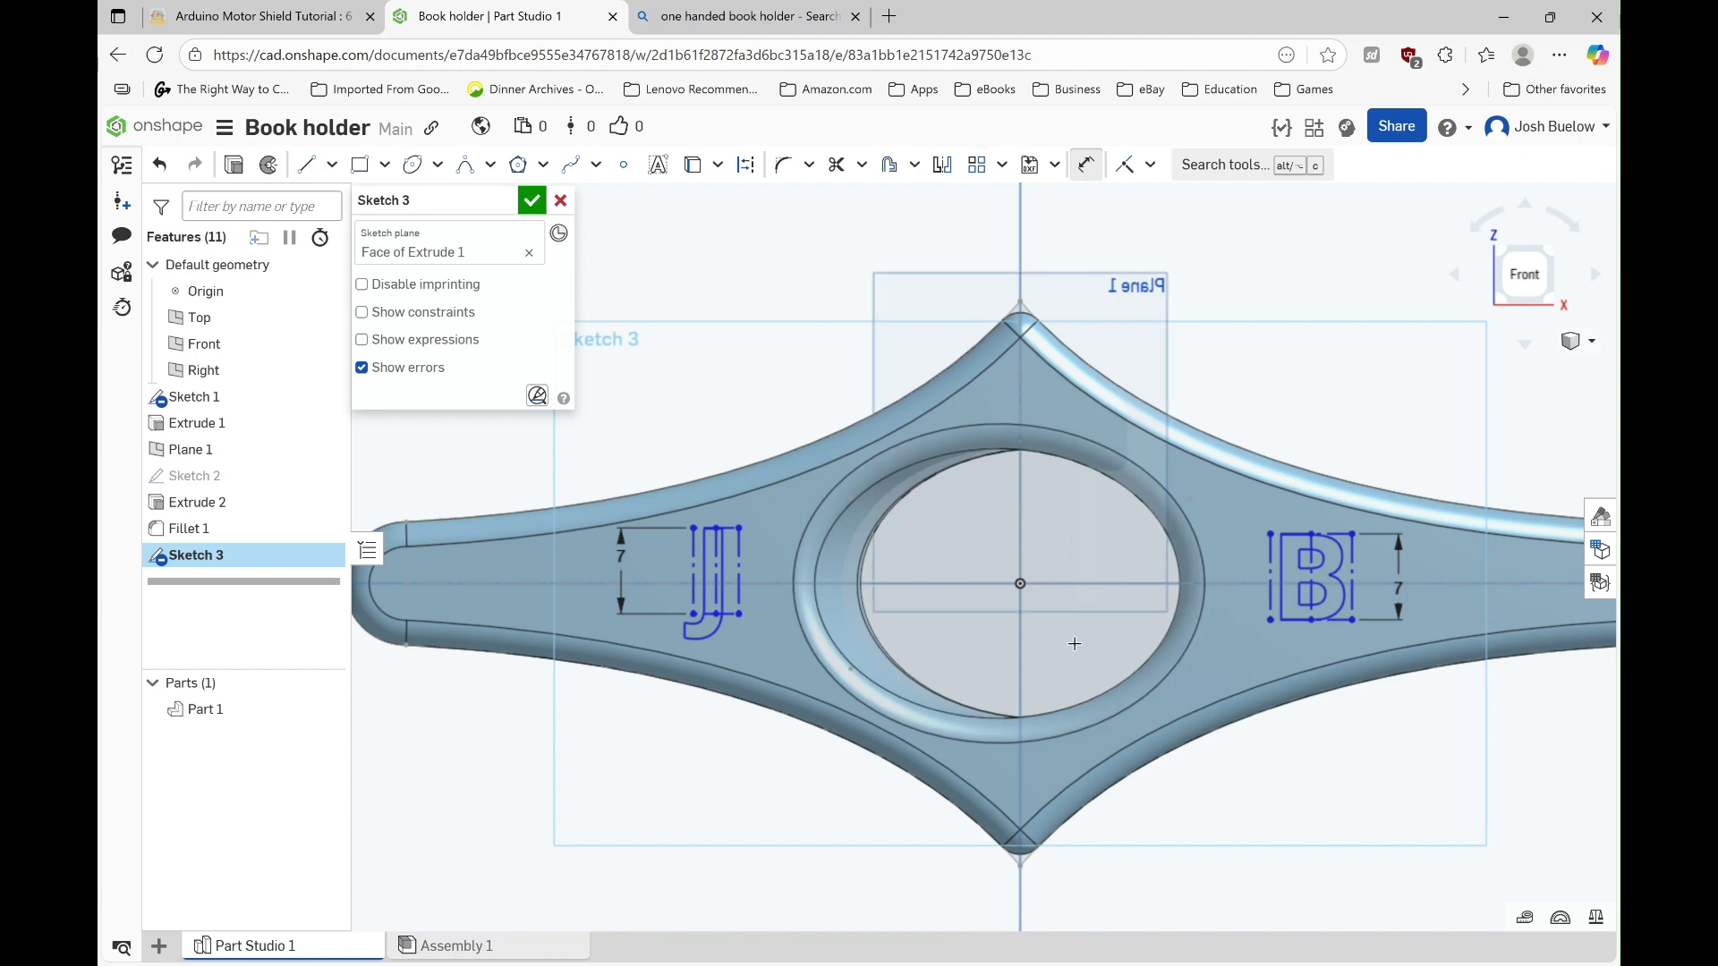
{"action": "scroll", "coordinate": [1074, 643], "scroll_direction": "down", "scroll_amount": 3}
{"action": "scroll", "coordinate": [1138, 557], "scroll_direction": "up", "scroll_amount": 3}
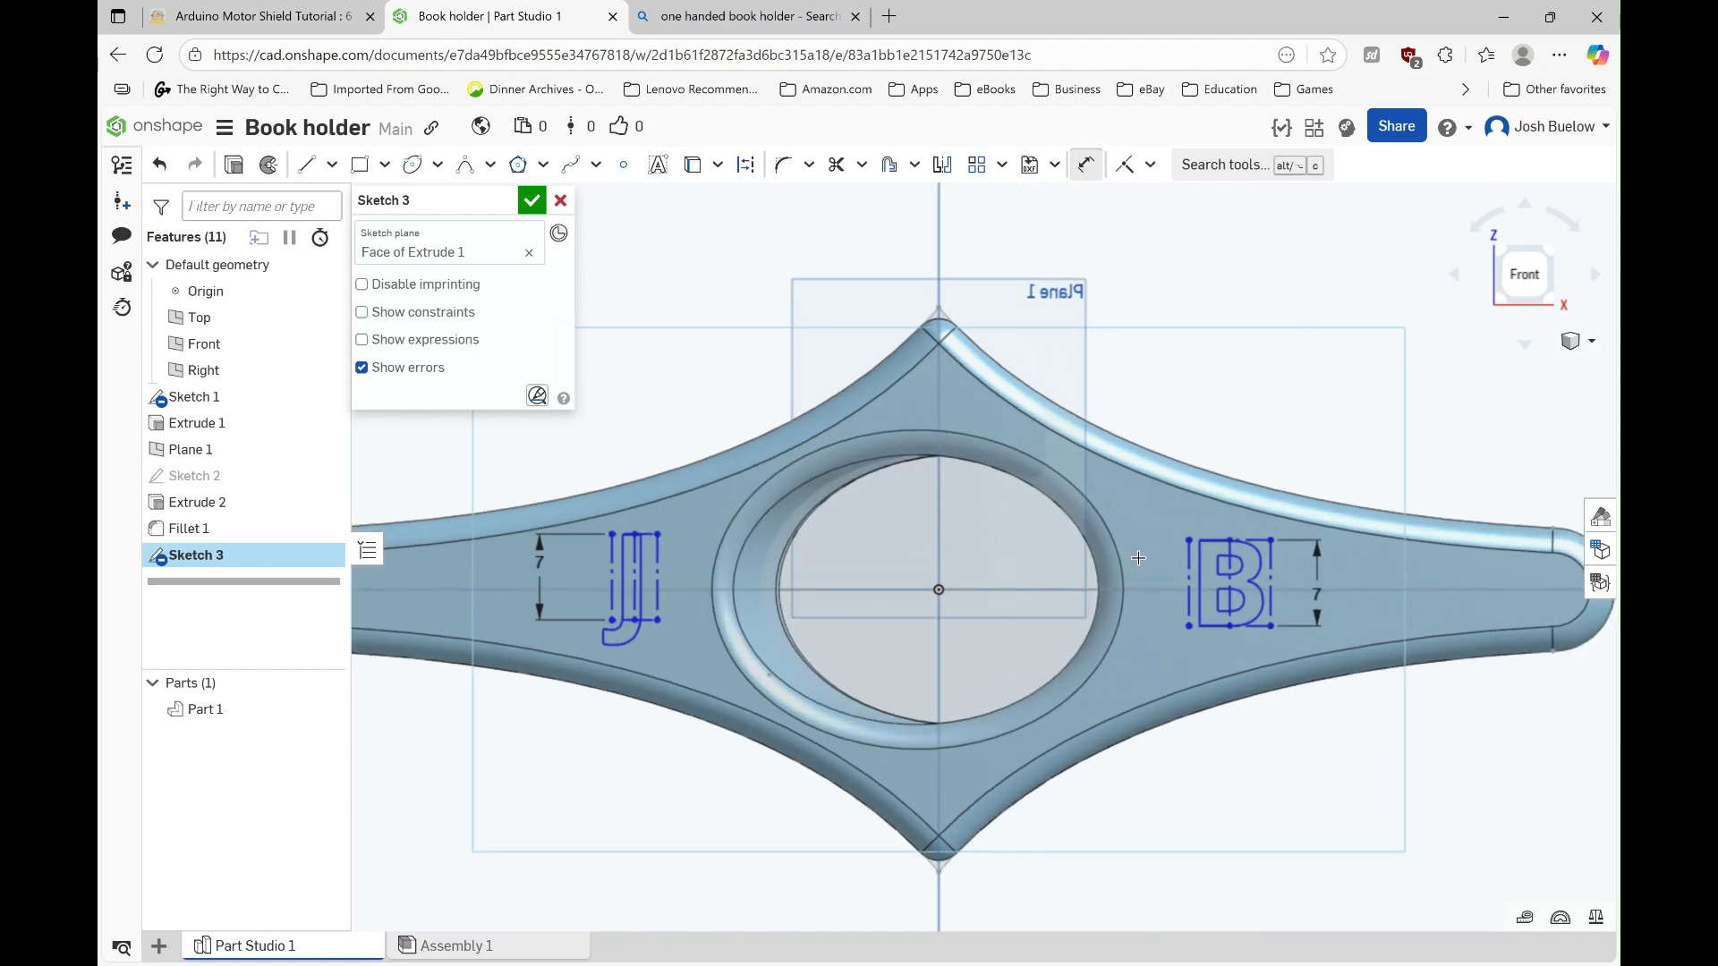
{"action": "scroll", "coordinate": [703, 582], "scroll_direction": "down", "scroll_amount": 1}
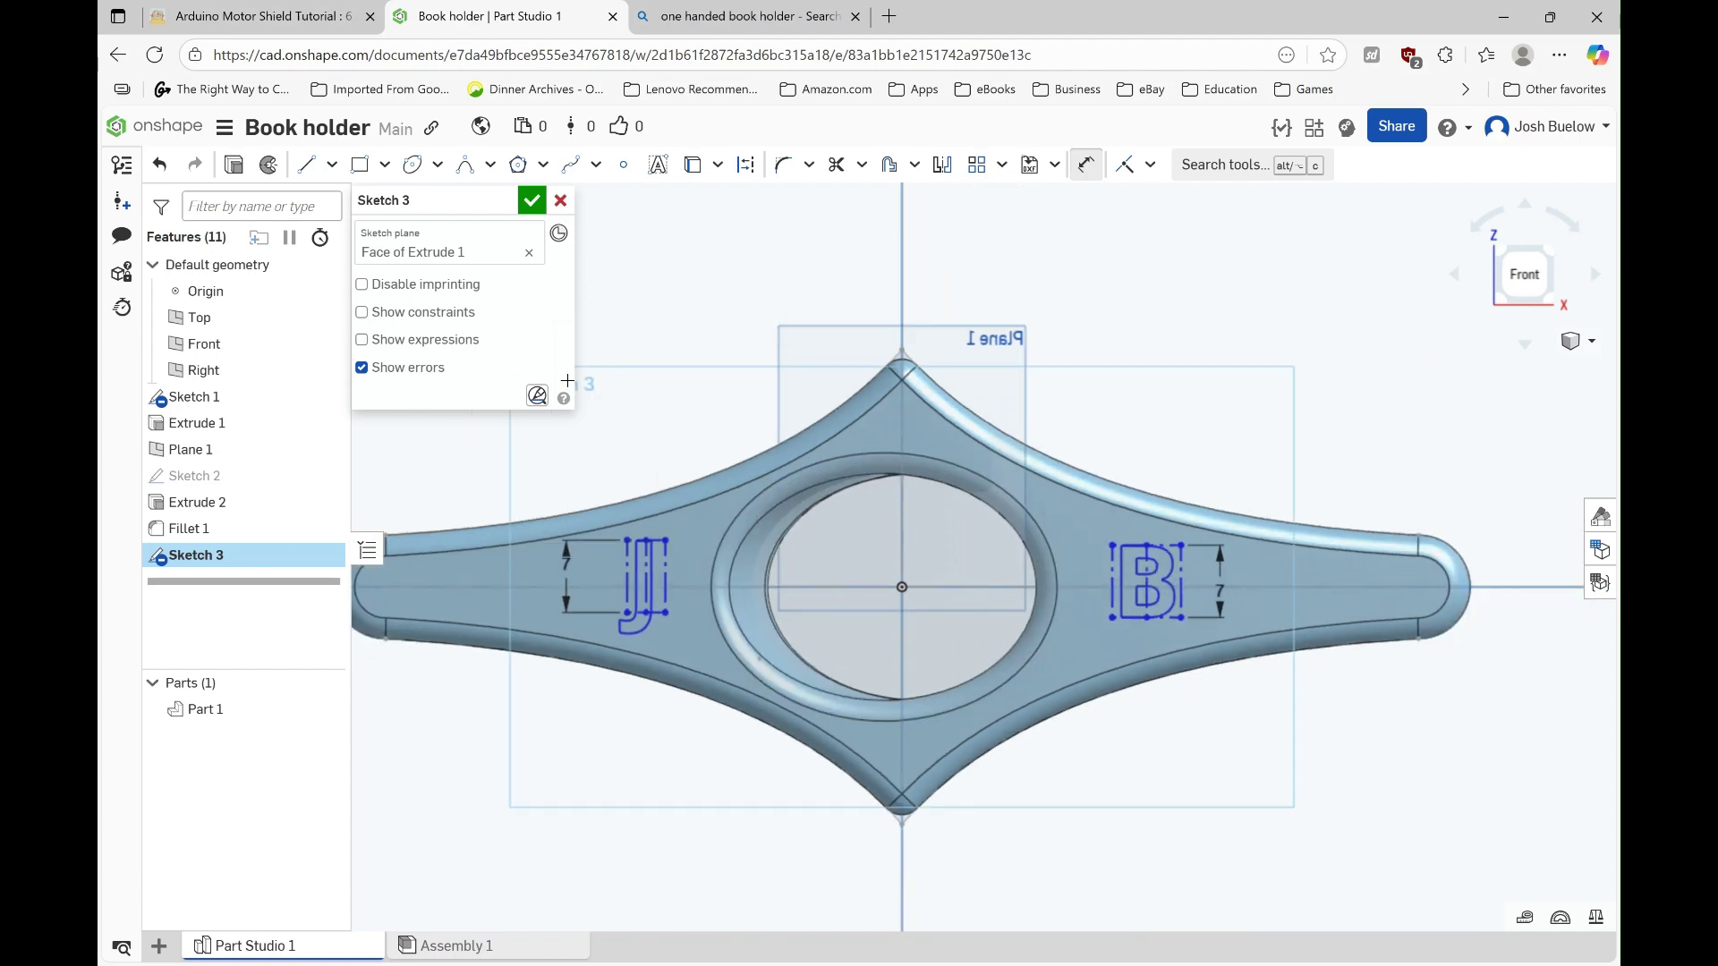
{"action": "left_click", "coordinate": [532, 205]}
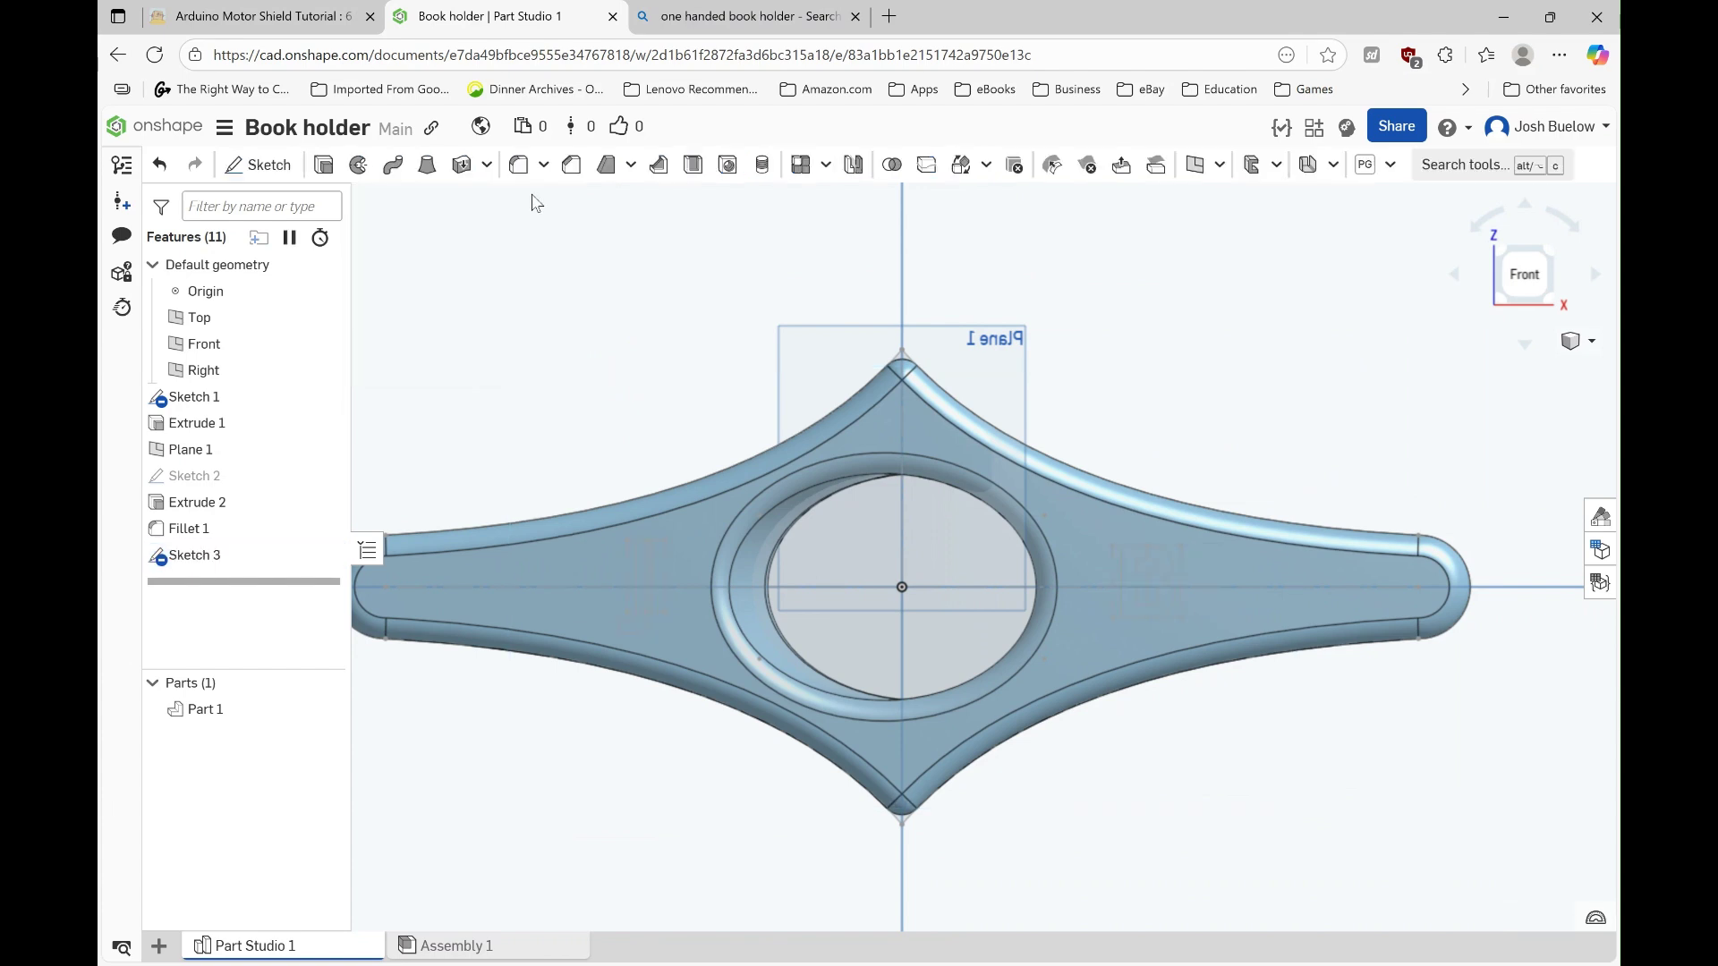
Step: Extrude the "J" and "B" lettering sketch as a 1 mm deep blind Remove cut into the body's front face
{"action": "left_click", "coordinate": [324, 165]}
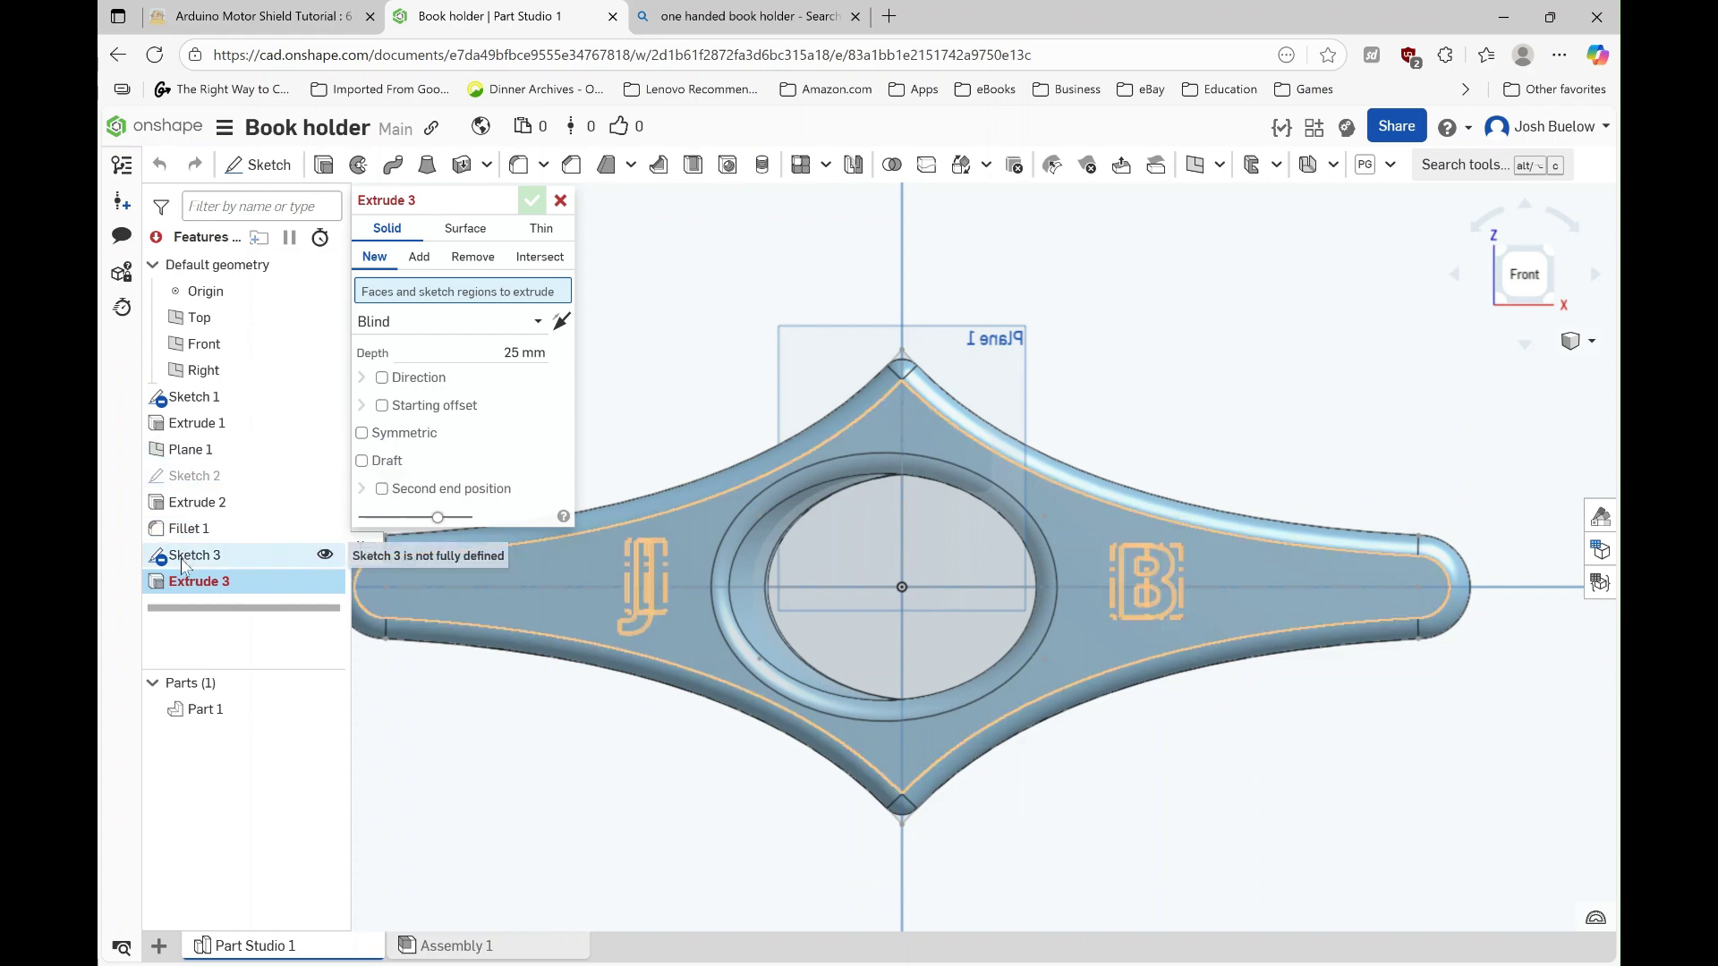
{"action": "left_click", "coordinate": [214, 554]}
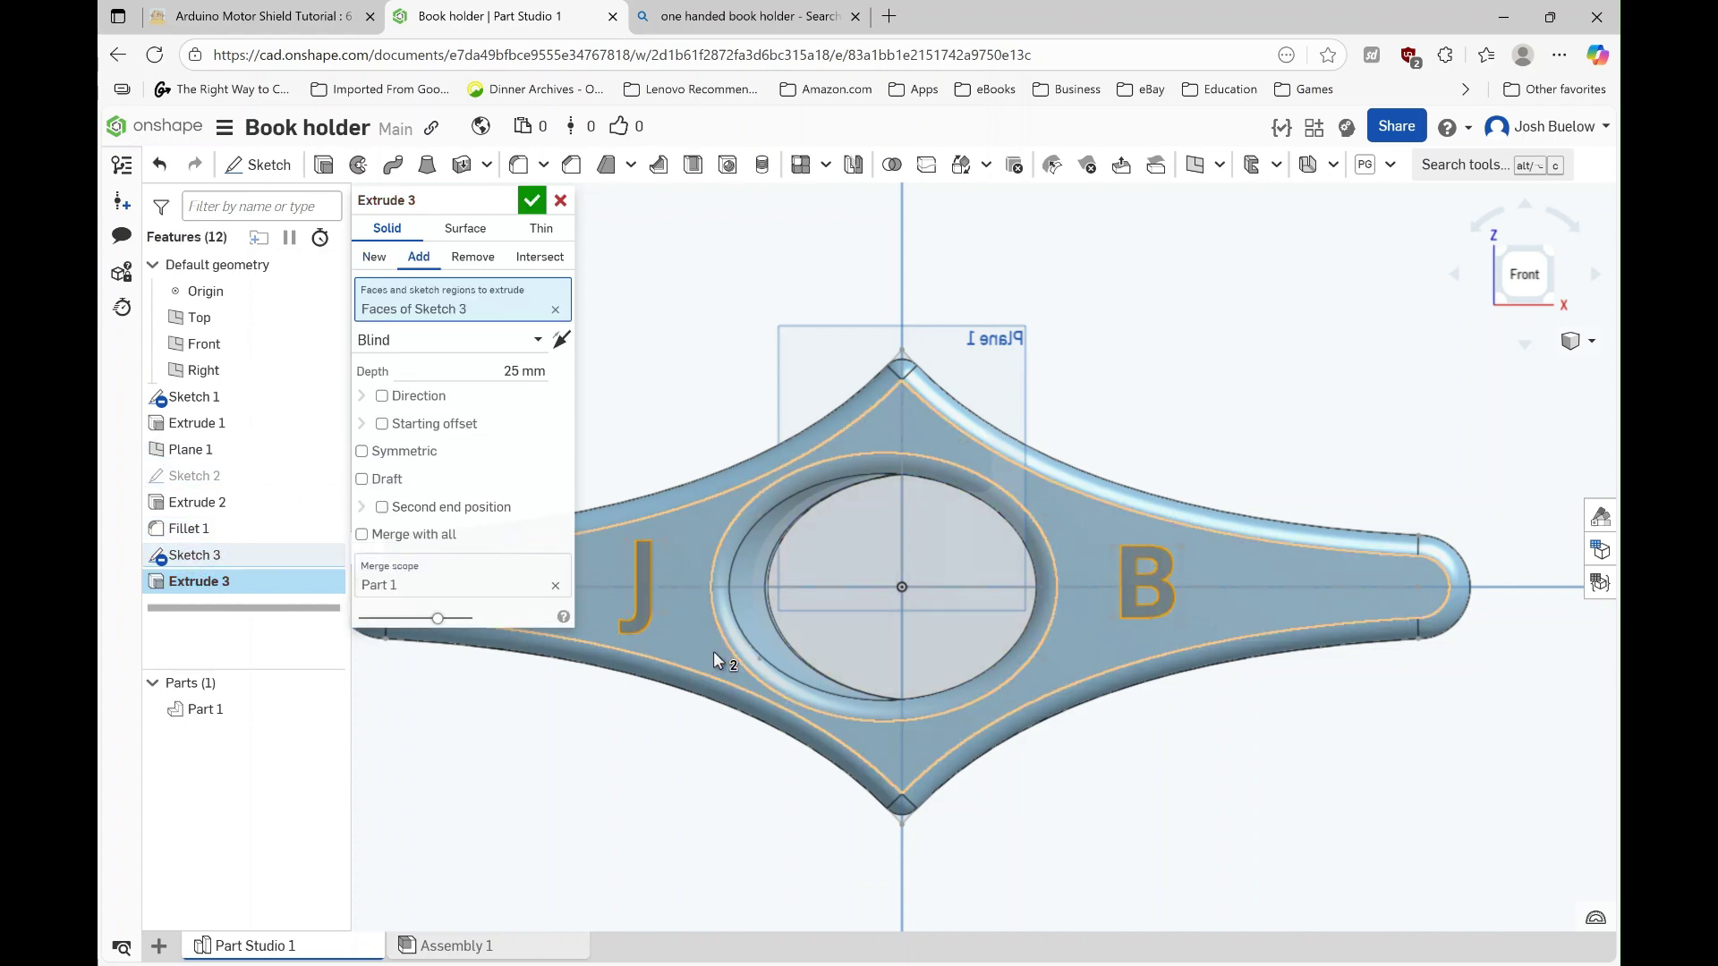
{"action": "right_click_drag", "start_coordinate": [698, 662], "coordinate": [648, 727]}
{"action": "scroll", "coordinate": [649, 726], "scroll_direction": "down", "scroll_amount": 1}
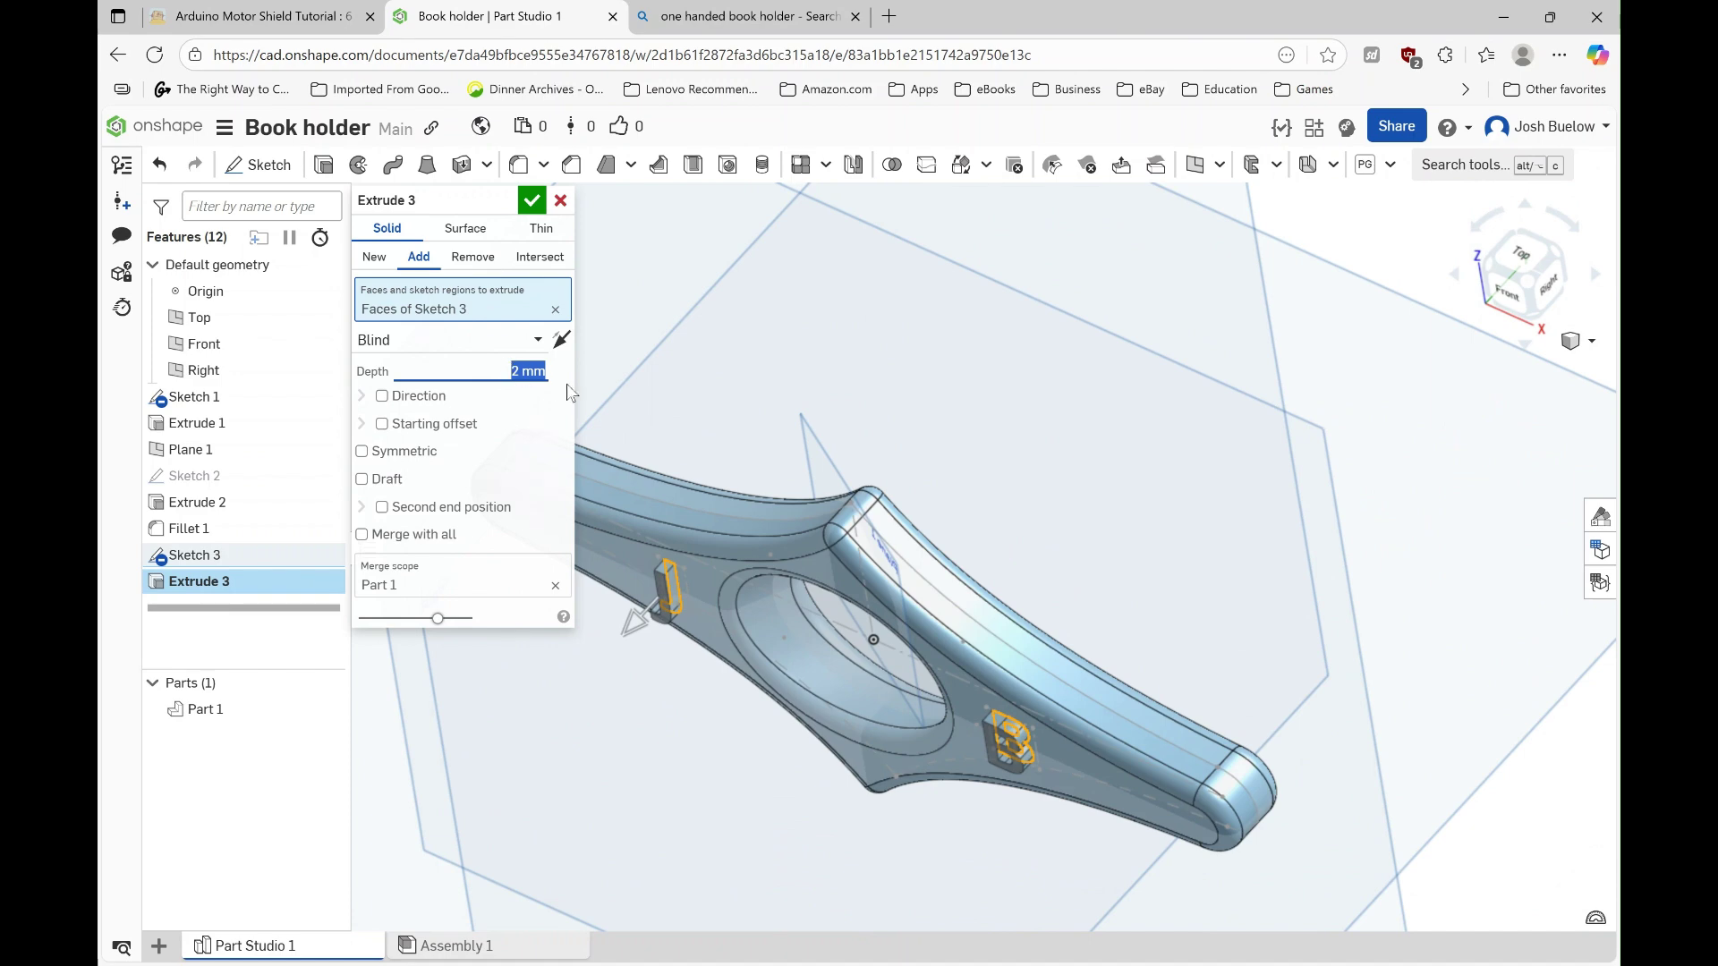
{"action": "key", "text": "Return"}
{"action": "right_click_drag", "start_coordinate": [803, 666], "coordinate": [931, 690]}
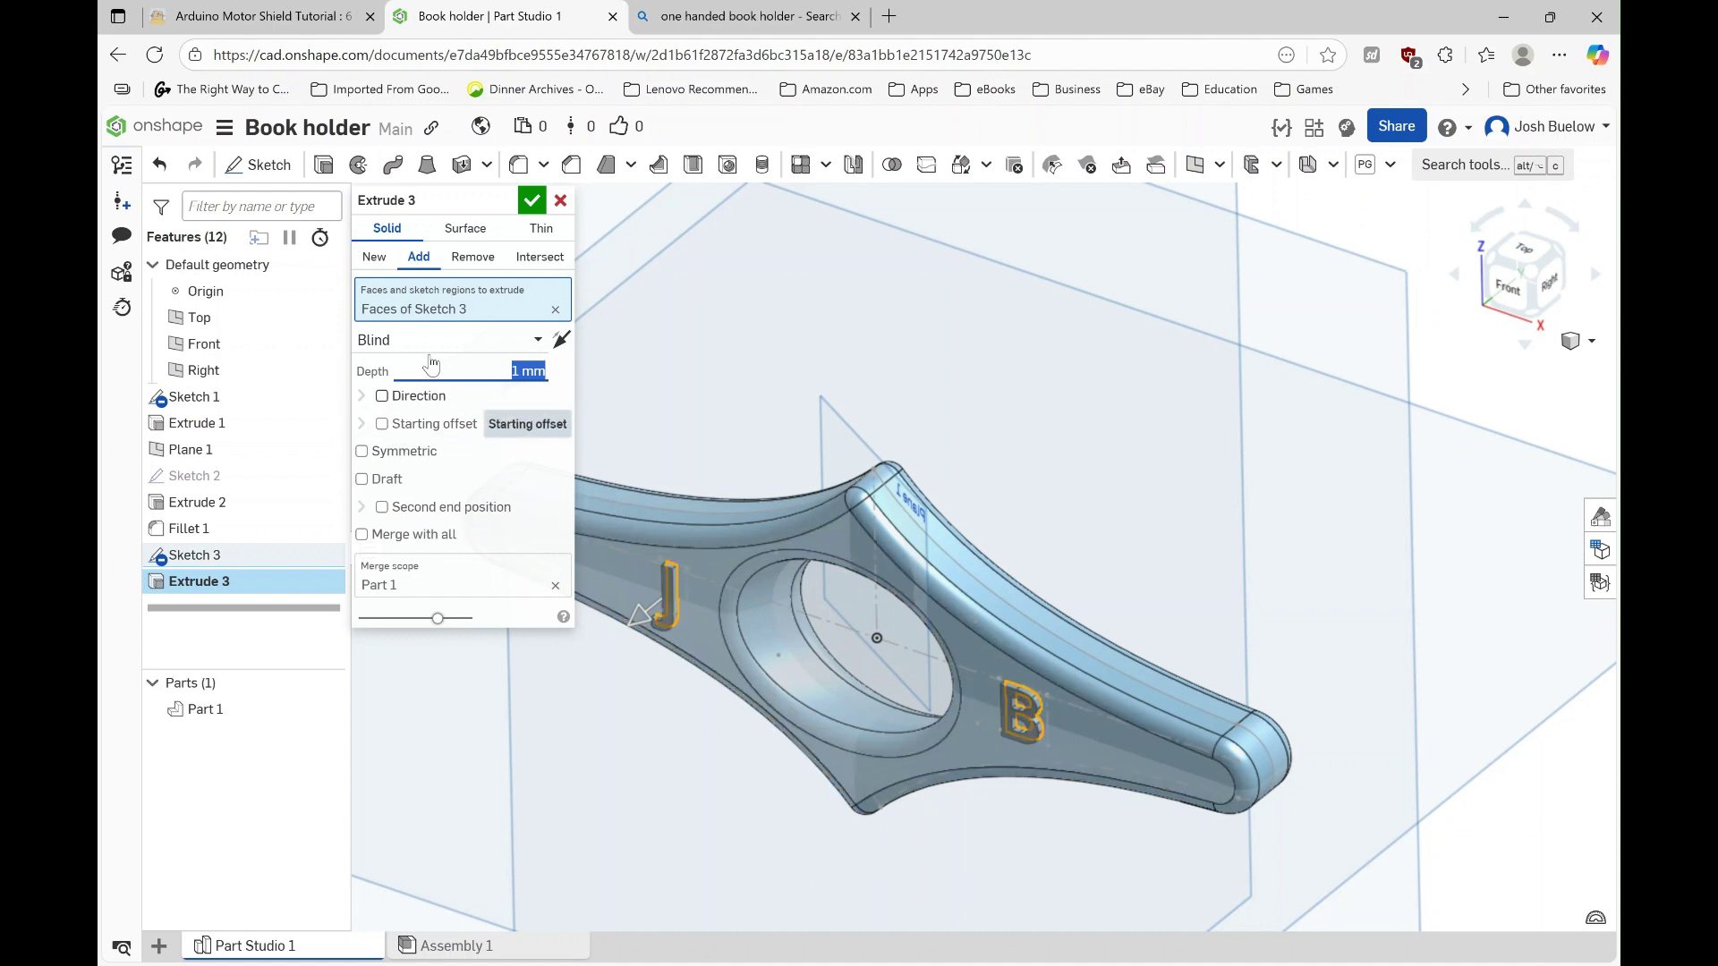
{"action": "left_click", "coordinate": [470, 259]}
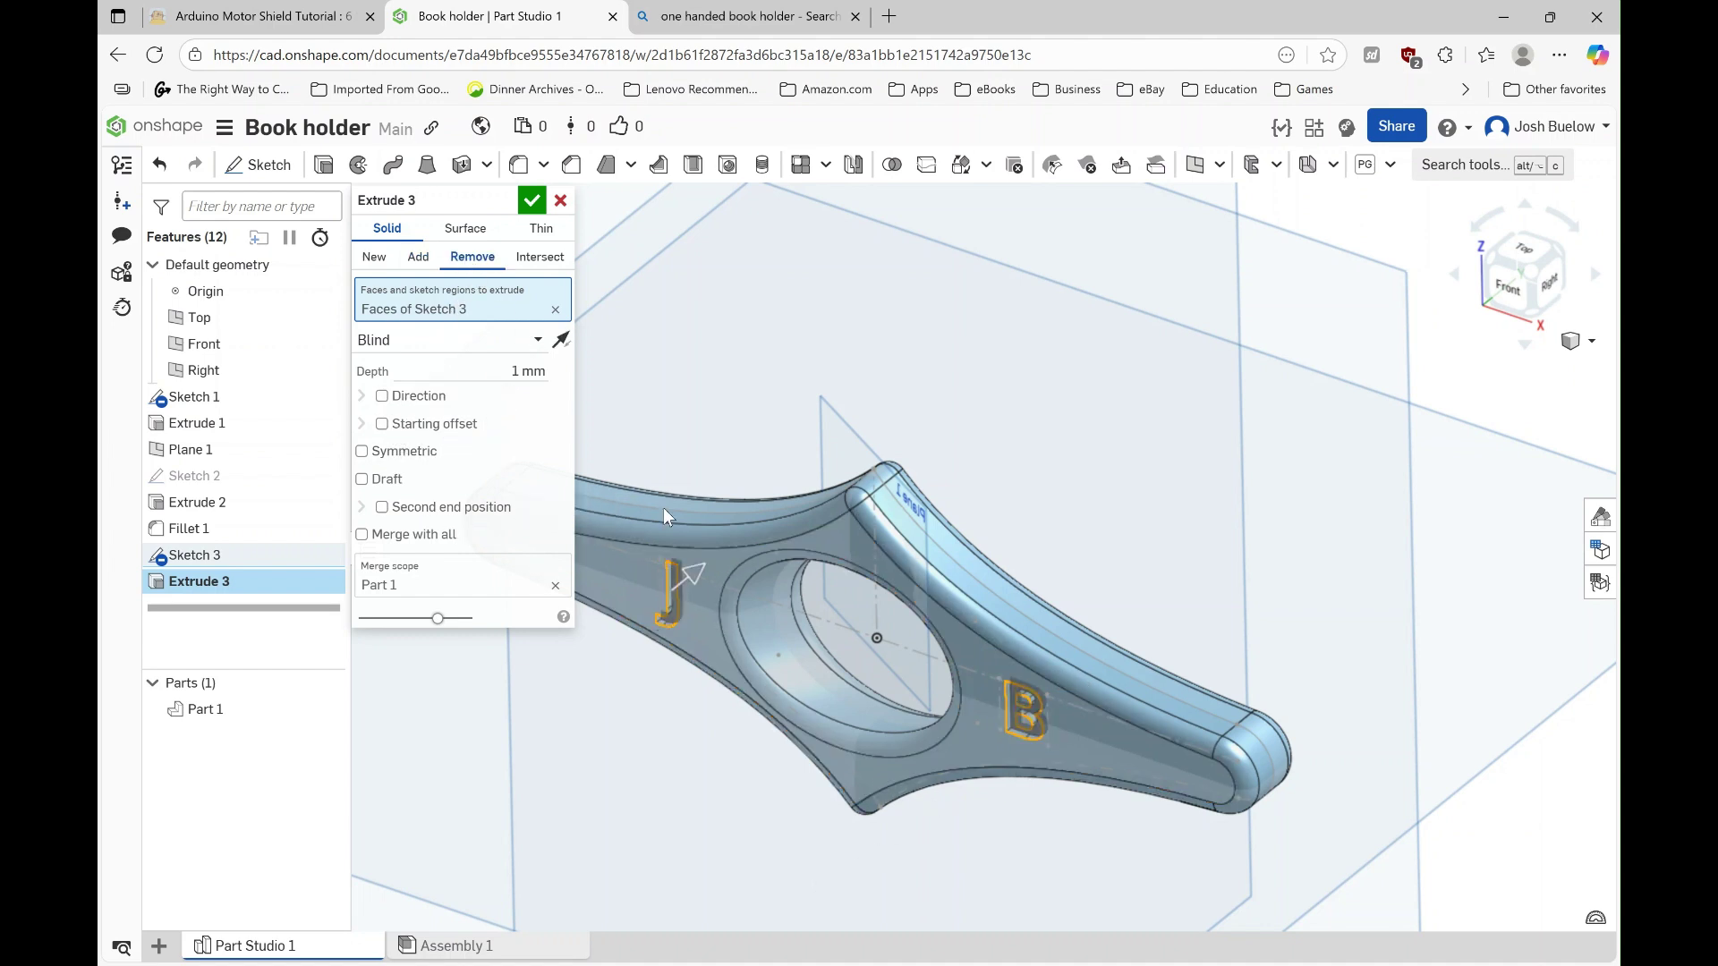
{"action": "right_click_drag", "start_coordinate": [754, 733], "coordinate": [637, 503]}
{"action": "left_click", "coordinate": [531, 200]}
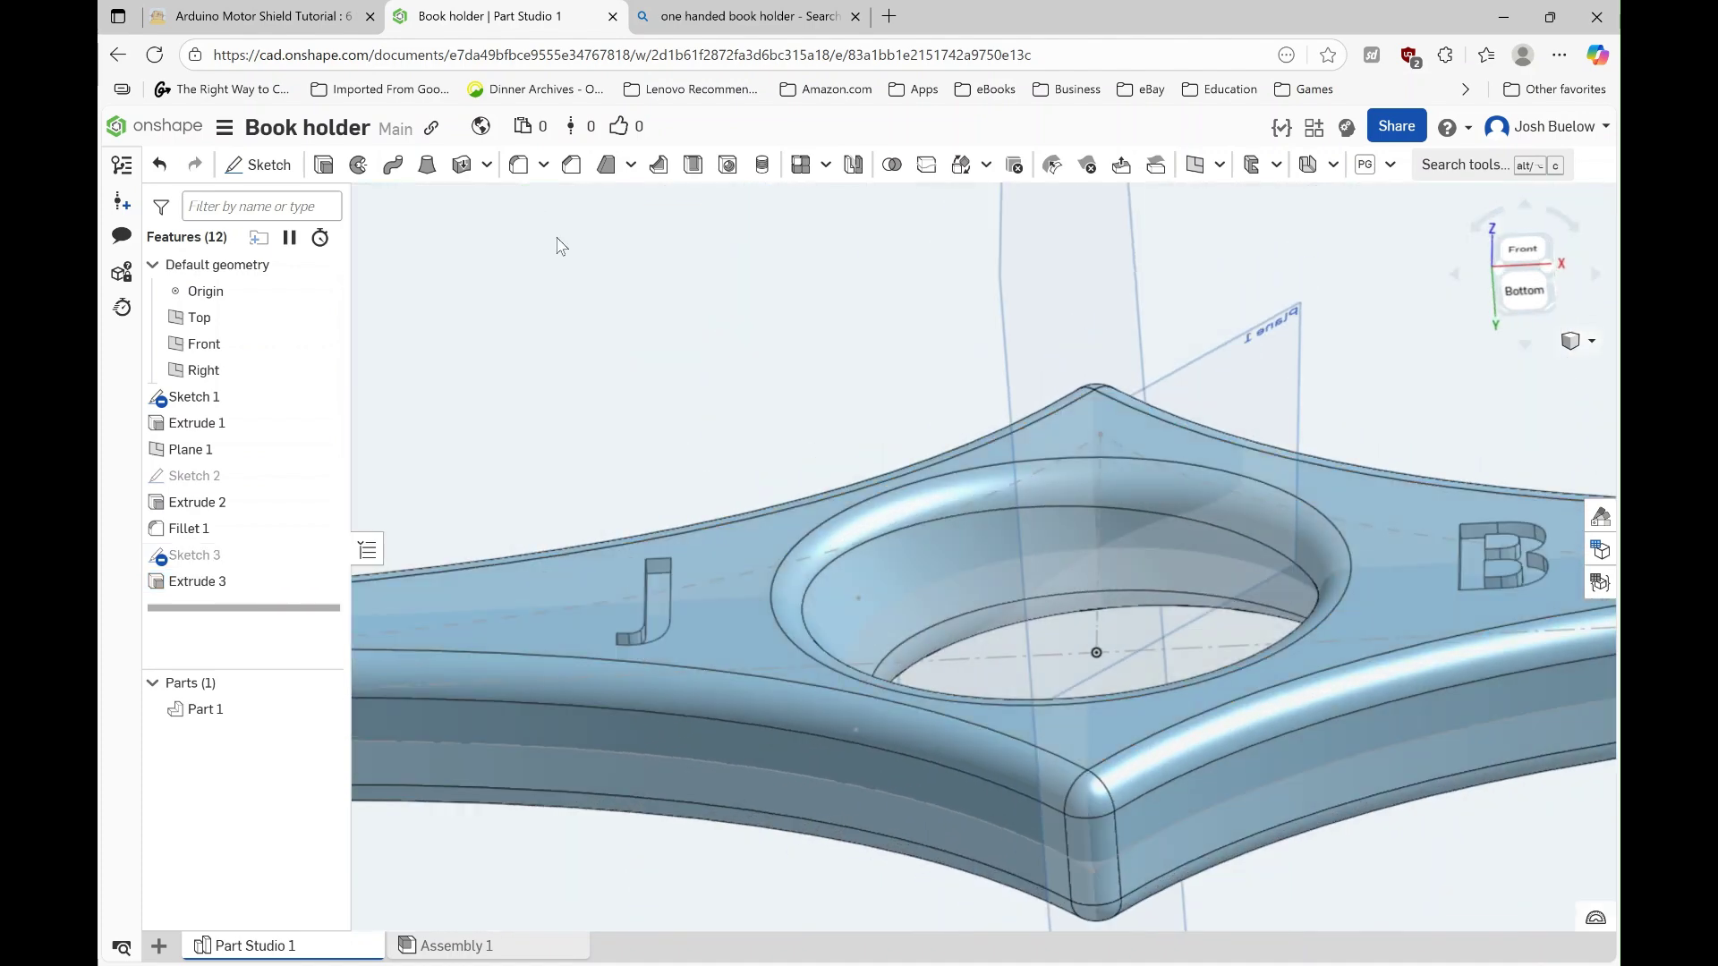
{"action": "scroll", "coordinate": [672, 435], "scroll_direction": "down", "scroll_amount": 3}
{"action": "right_click_drag", "start_coordinate": [757, 565], "coordinate": [746, 693]}
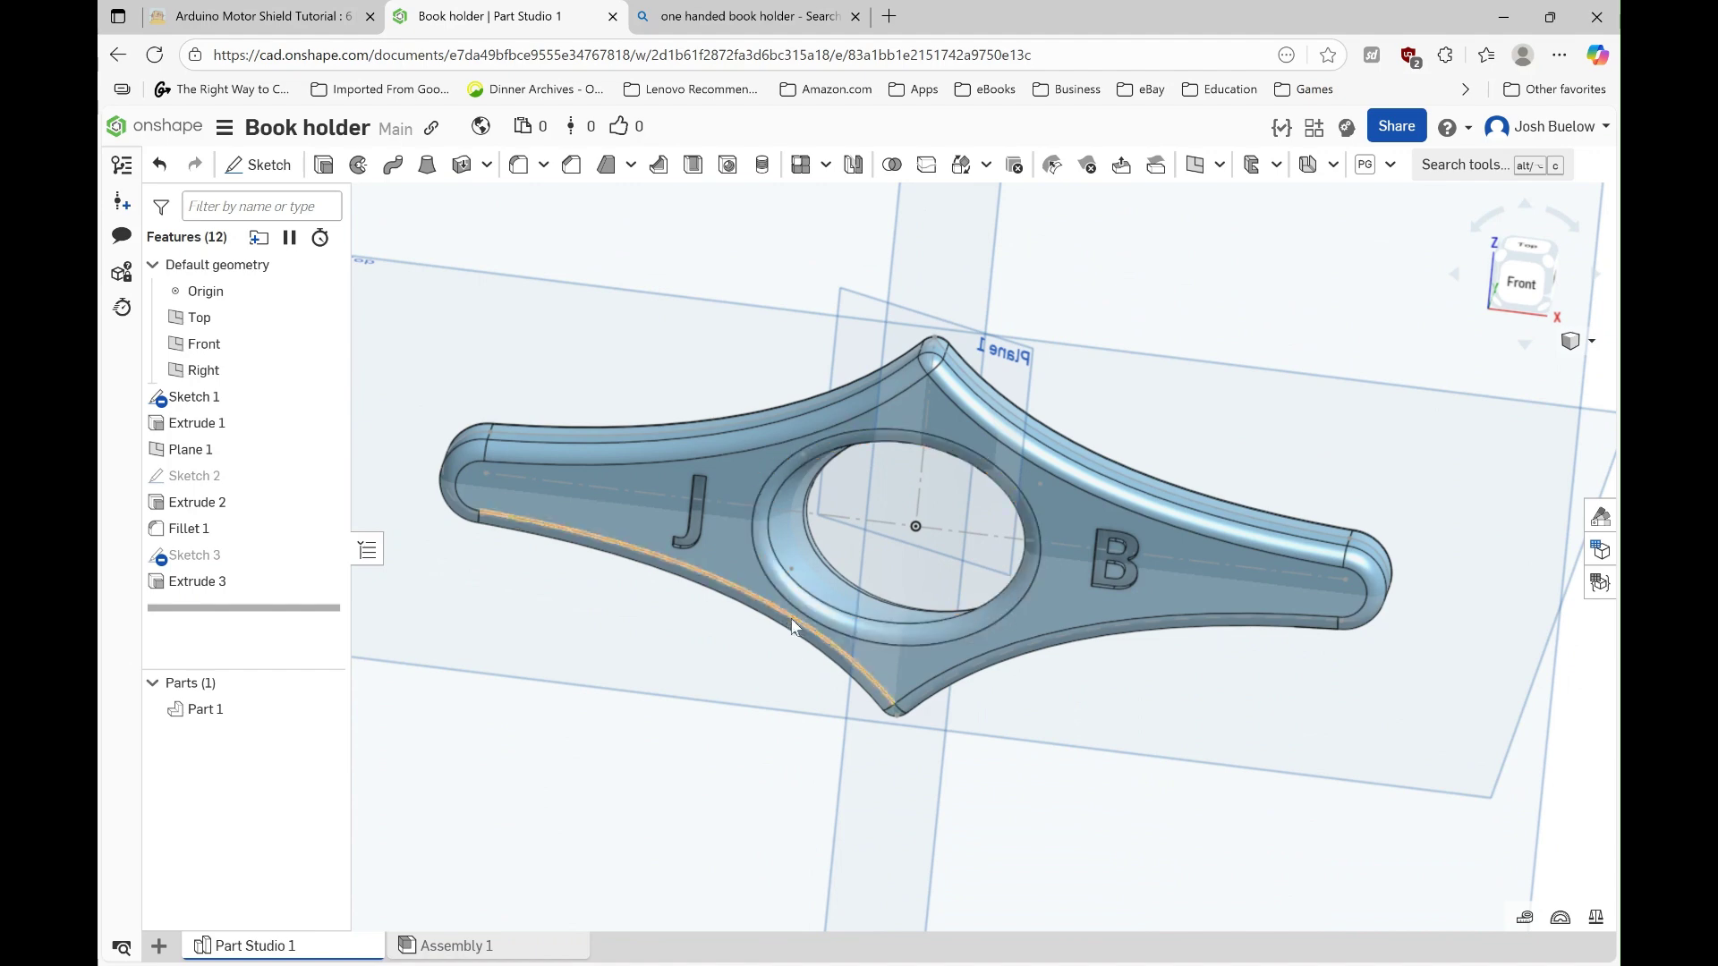
{"action": "right_click_drag", "start_coordinate": [766, 687], "coordinate": [762, 717]}
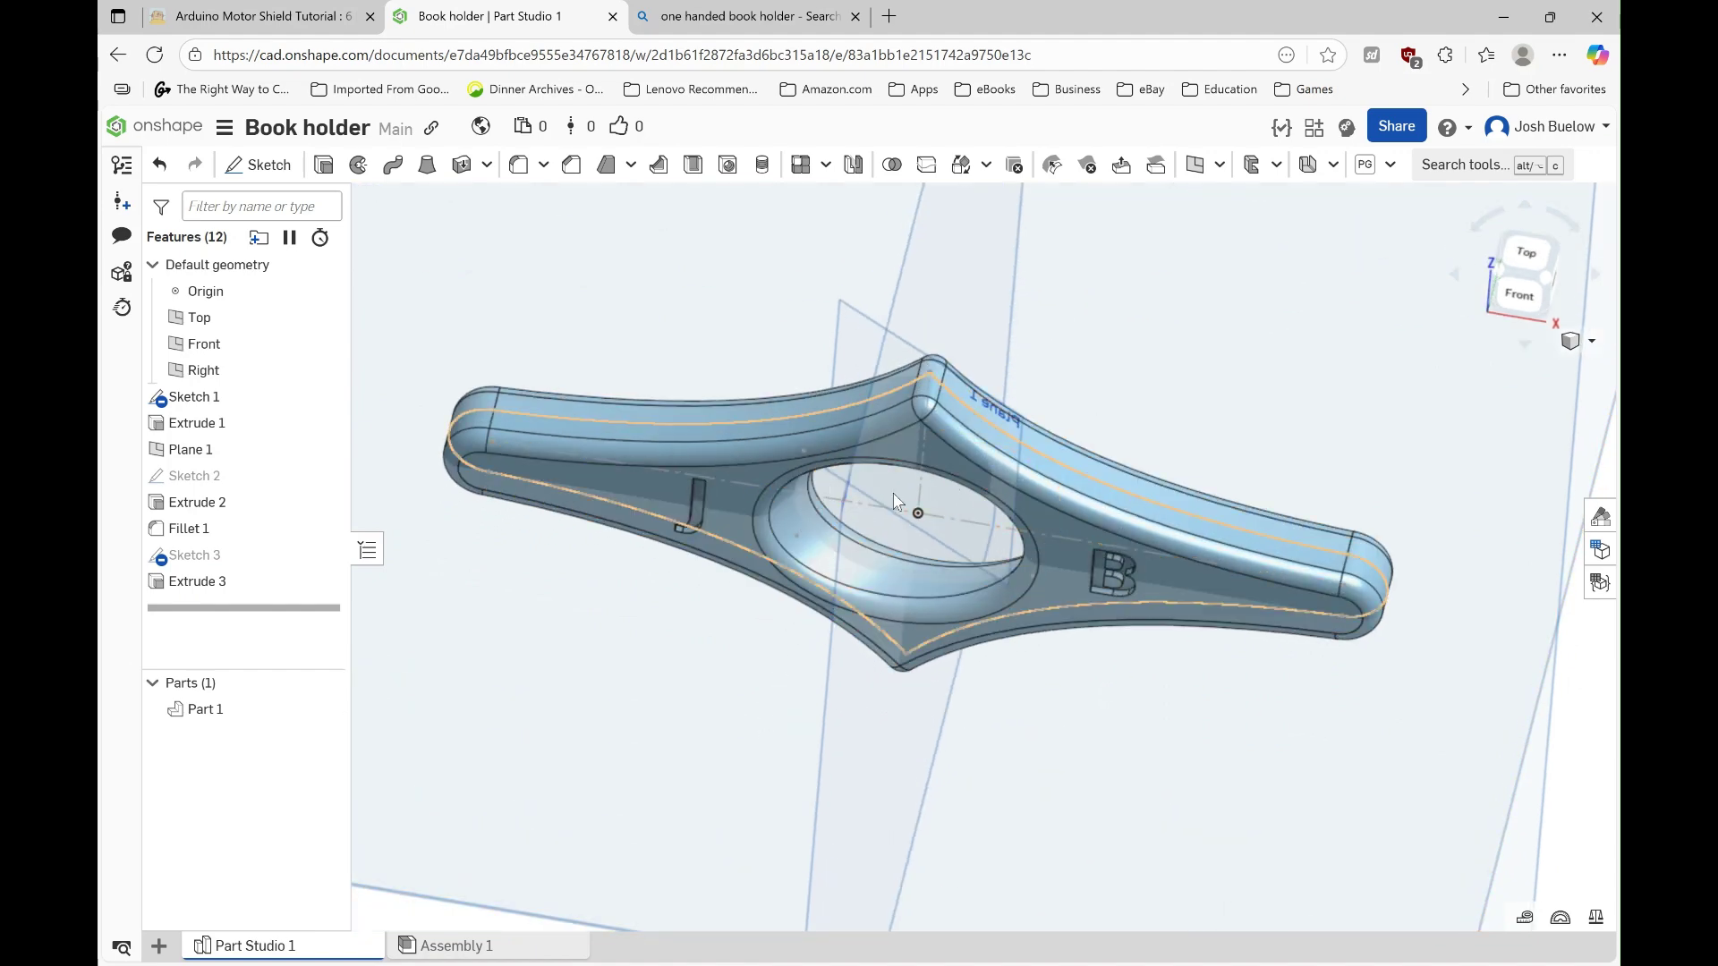
{"action": "right_click_drag", "start_coordinate": [1007, 615], "coordinate": [1098, 406]}
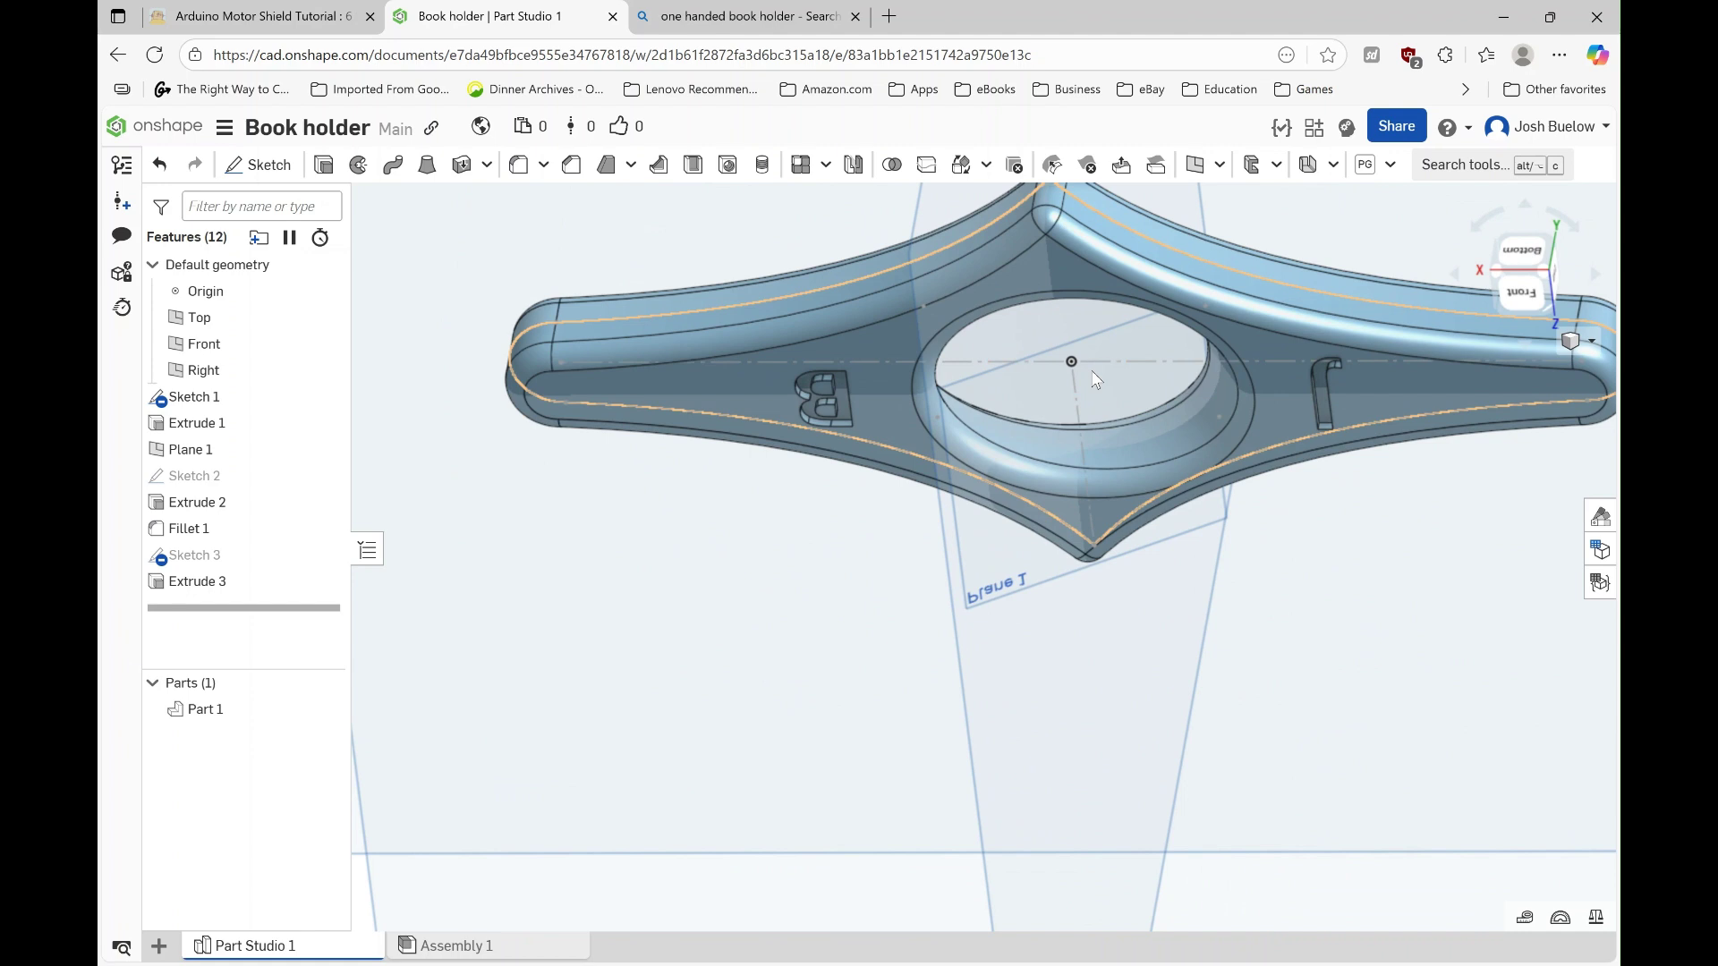